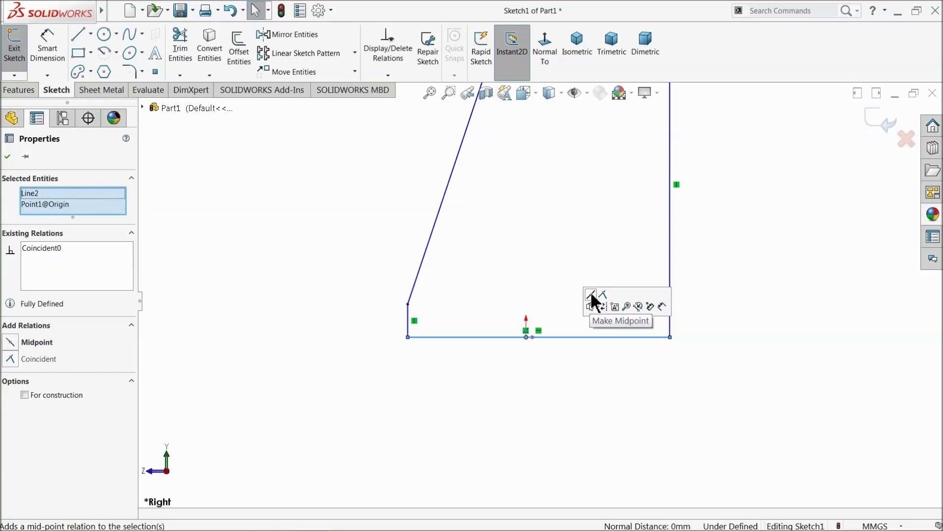
- Make the origin the midpoint of the base line and dimension the long vertical edge to 1100 mm
click(651, 244)
key(f)
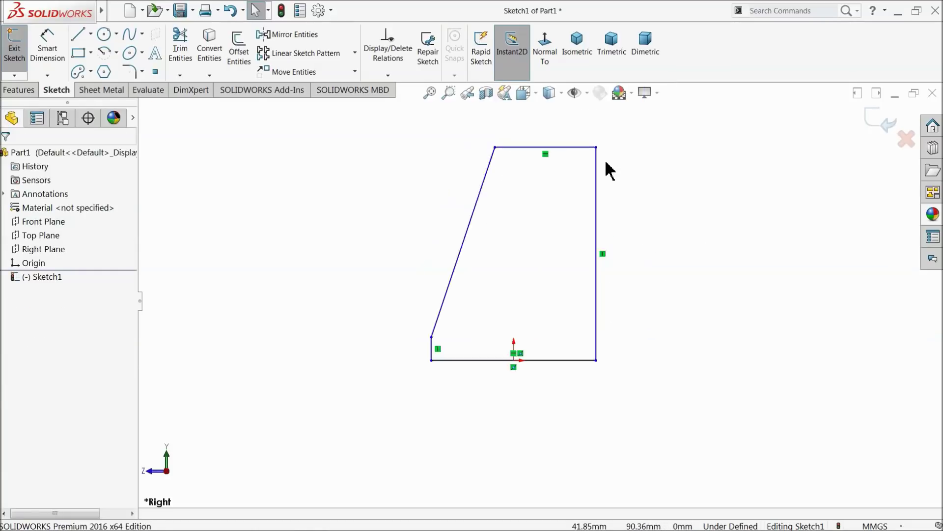
click(47, 47)
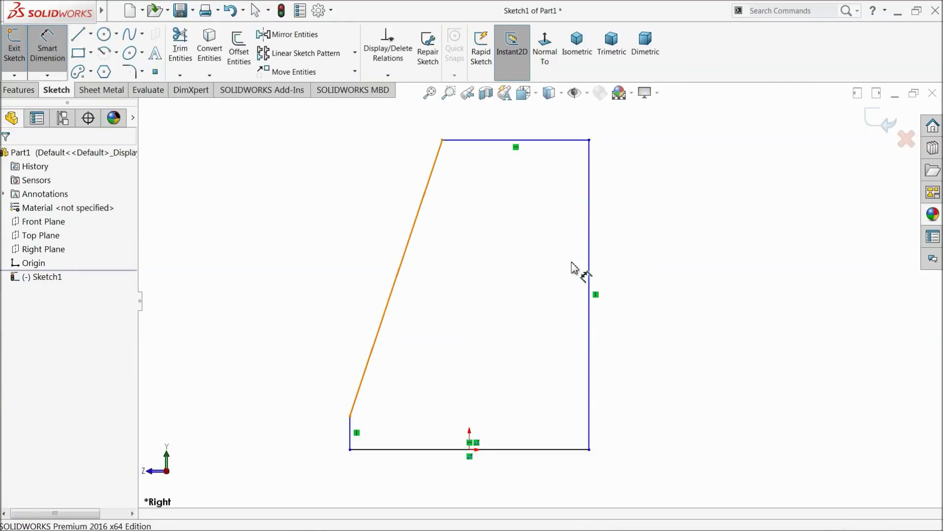
click(590, 274)
click(671, 275)
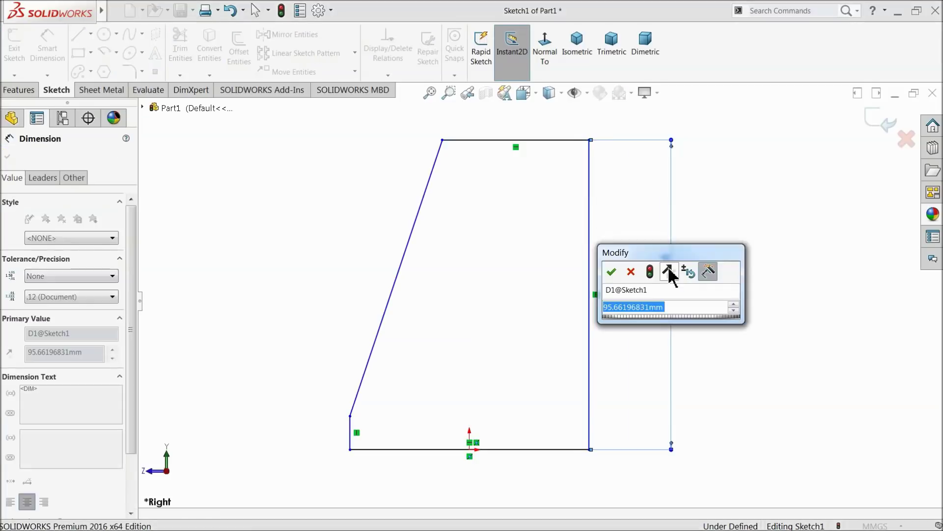
text(1100)
click(611, 271)
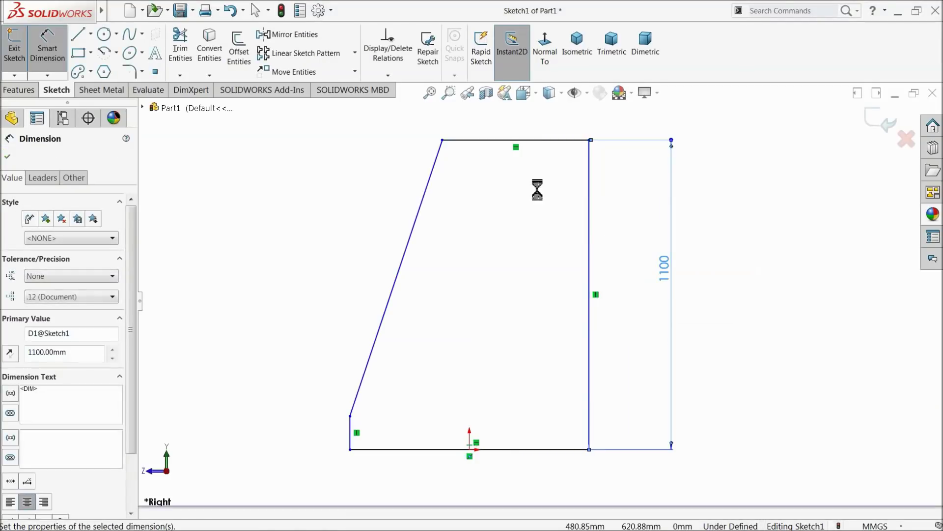
- Dimension the base line to 1050 mm and the short vertical edge to 100 mm
click(416, 449)
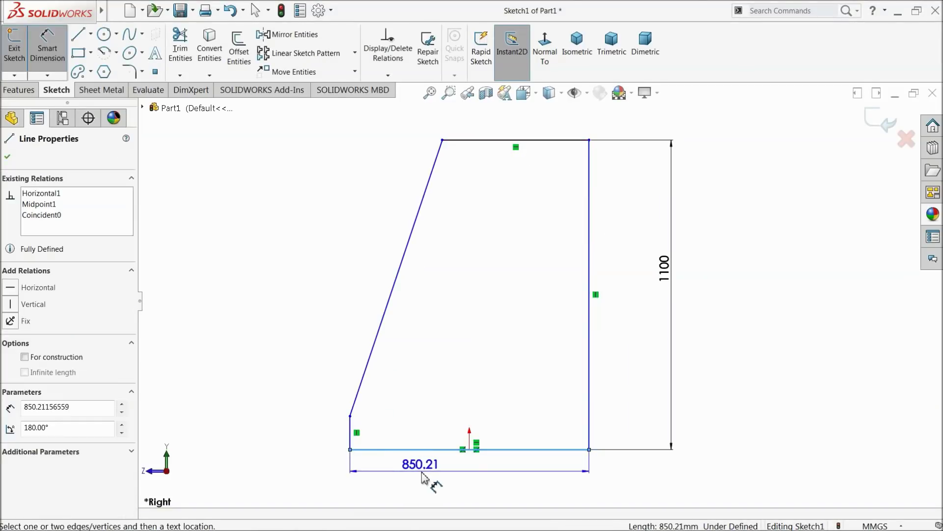
click(424, 473)
text(1050)
click(364, 475)
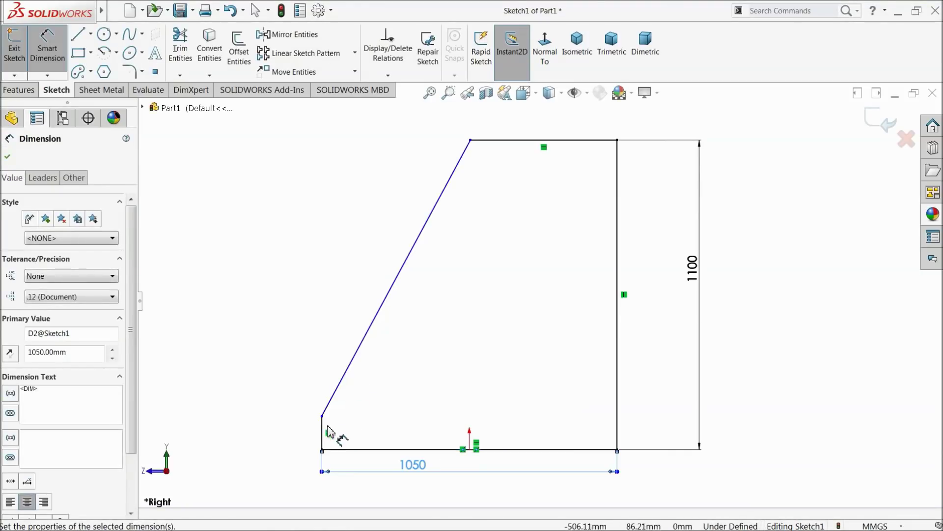
click(324, 433)
click(269, 432)
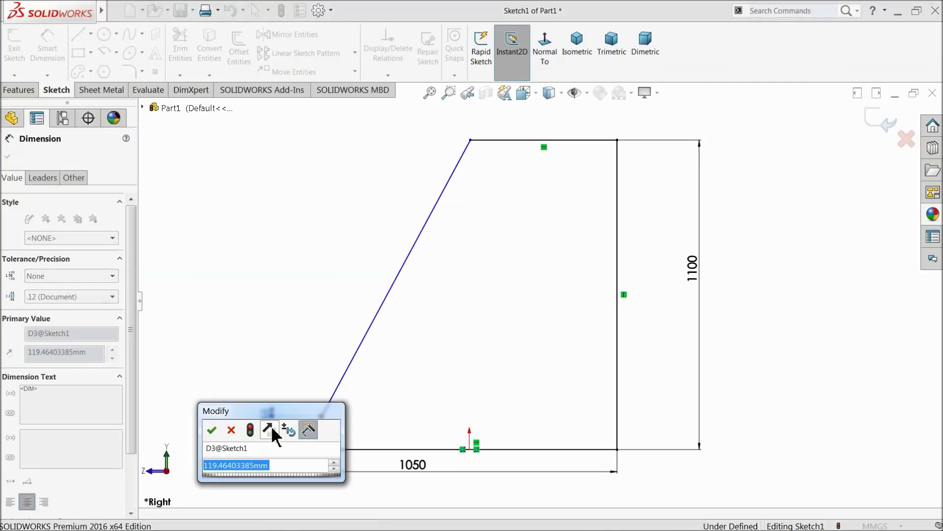
text(100)
click(212, 431)
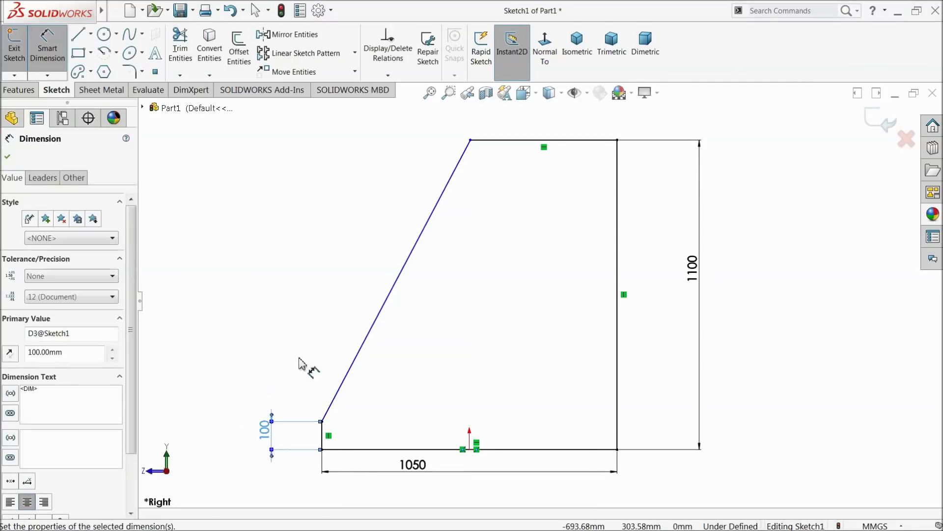
- Dimension the horizontal extent of the slanted line to 400 mm
click(408, 261)
click(437, 129)
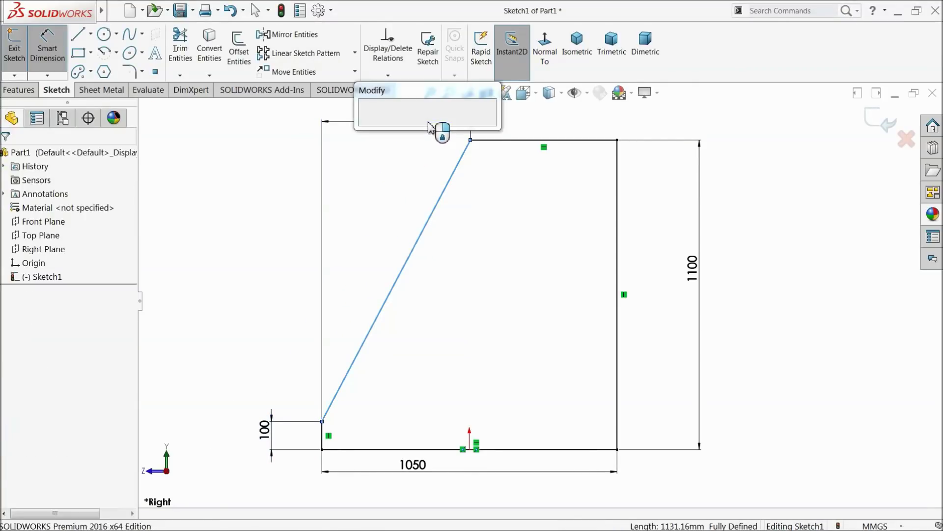
text(400)
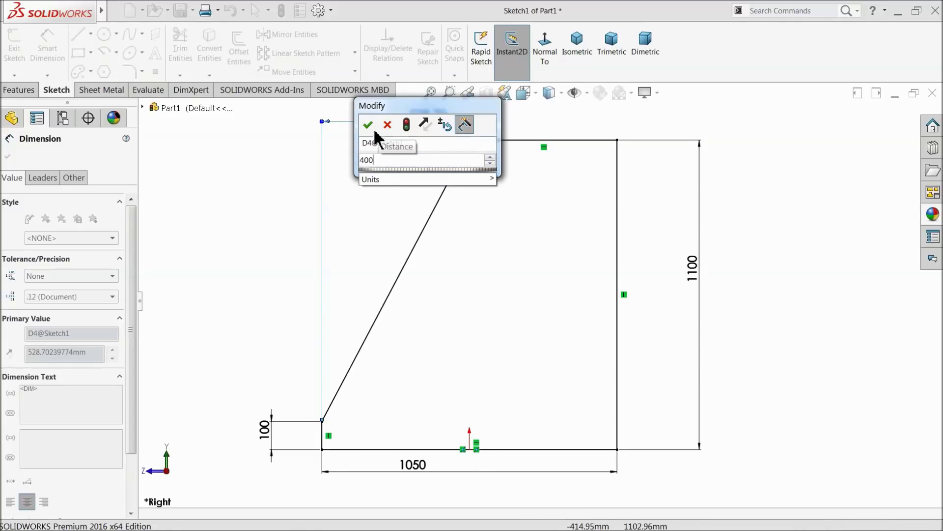
click(368, 125)
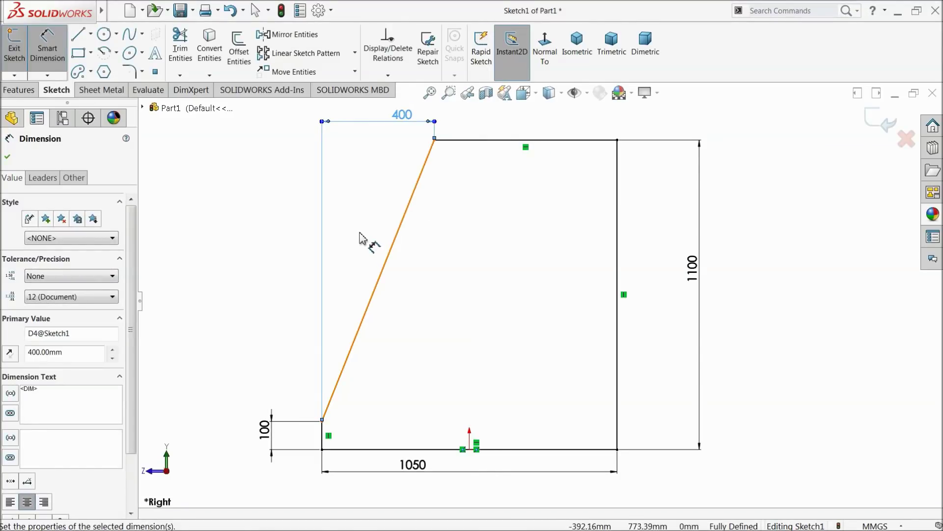
click(8, 157)
- Extrude the profile as a solid boss 980 mm deep with the Mid Plane end condition
click(20, 90)
click(20, 49)
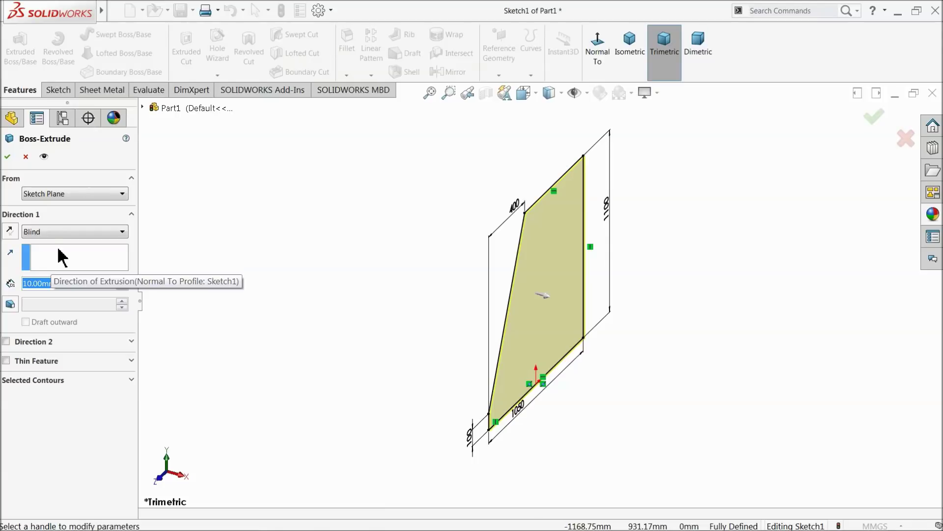
text(980)
key(Return)
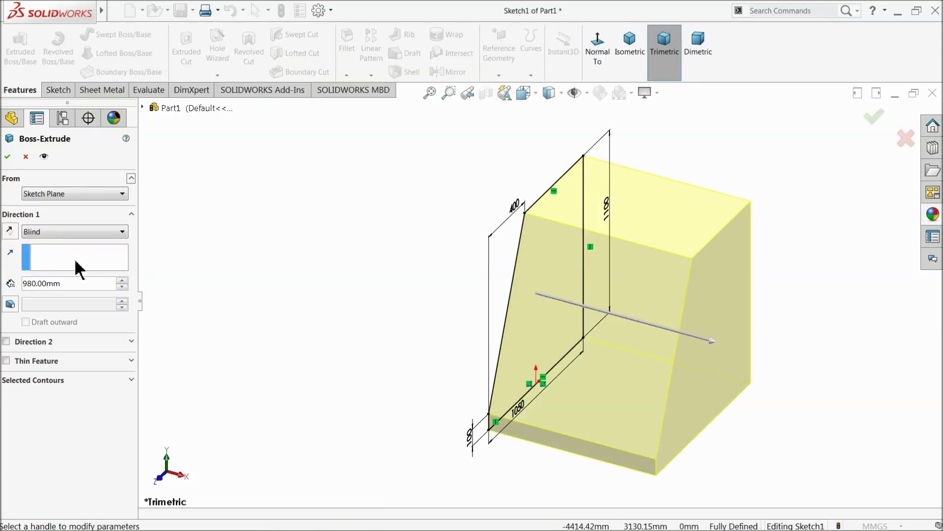
click(43, 232)
click(42, 294)
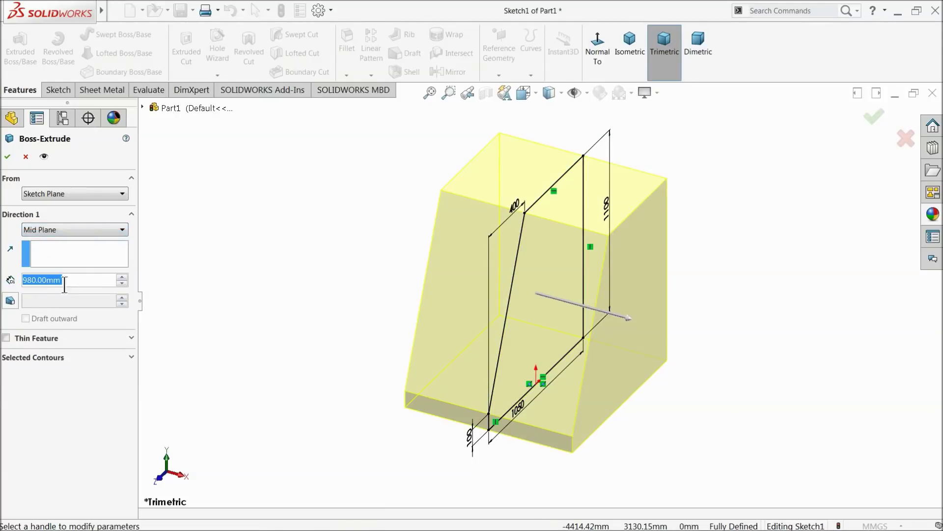
click(8, 158)
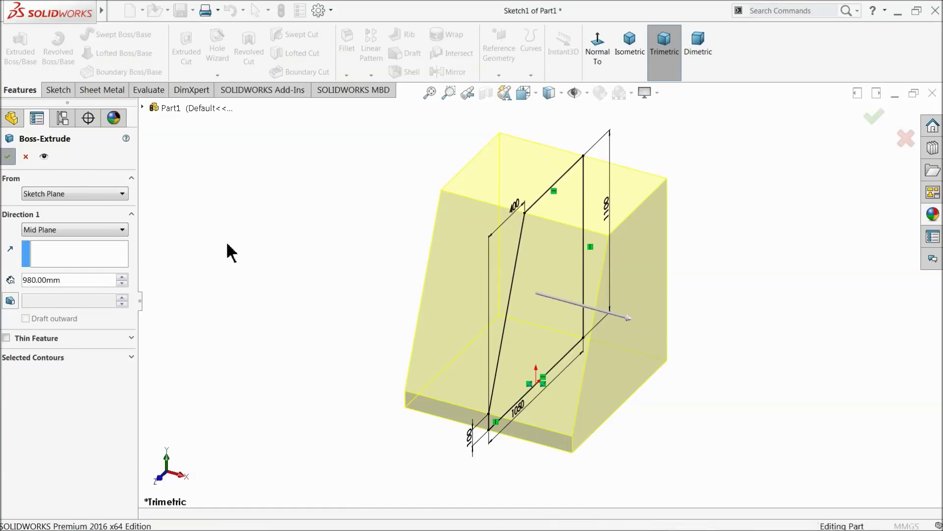
- Start a sketch on the body's trapezoidal side face, view it straight on and convert the face's edges into sketch lines
middle_drag(280, 273, 282, 272)
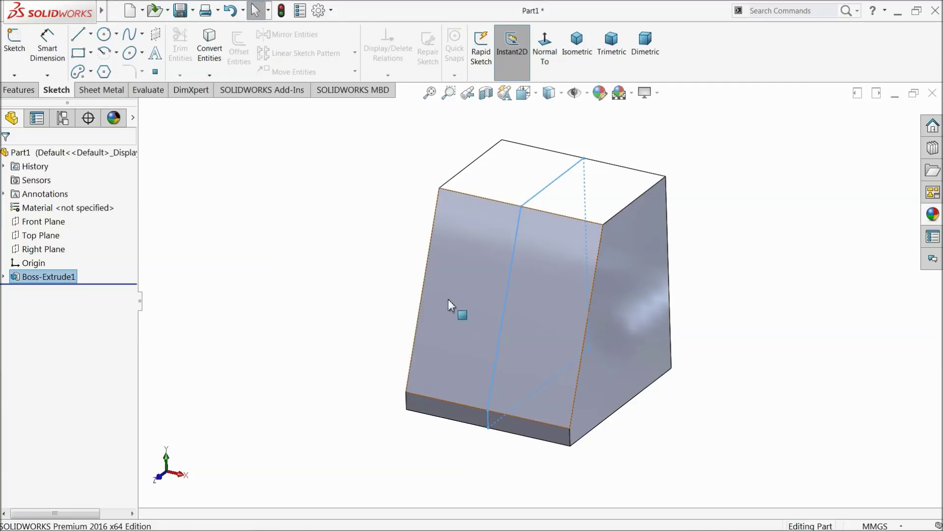
click(619, 315)
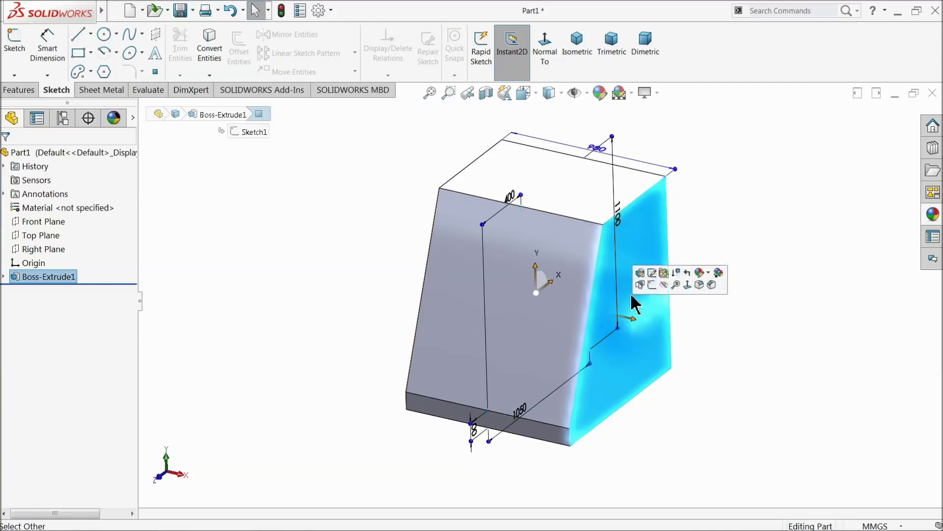
click(652, 273)
click(545, 54)
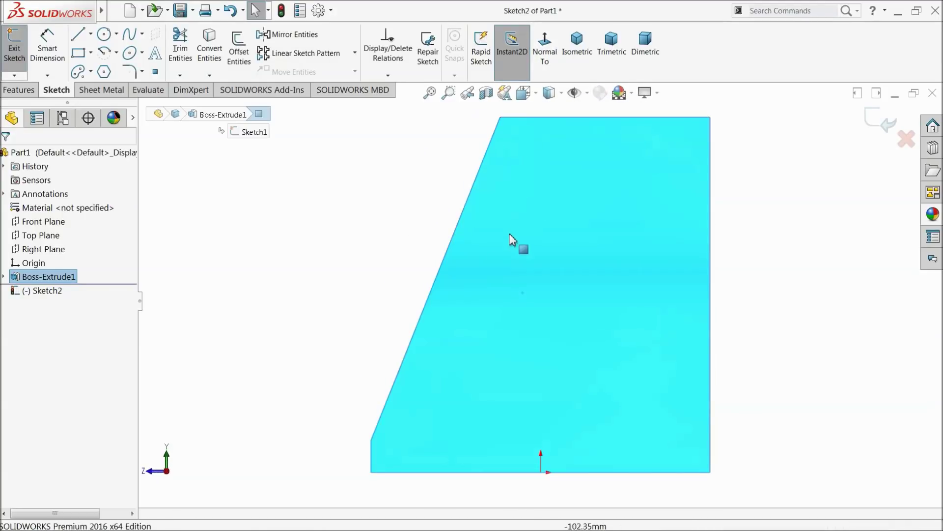
click(210, 58)
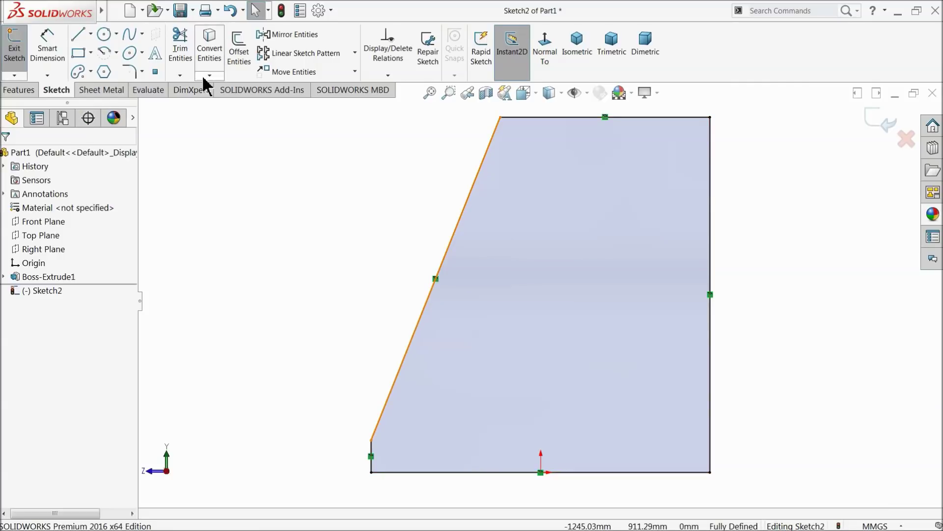
- Offset the converted side outline 40 mm inward as a chain, using the reversed direction
click(239, 58)
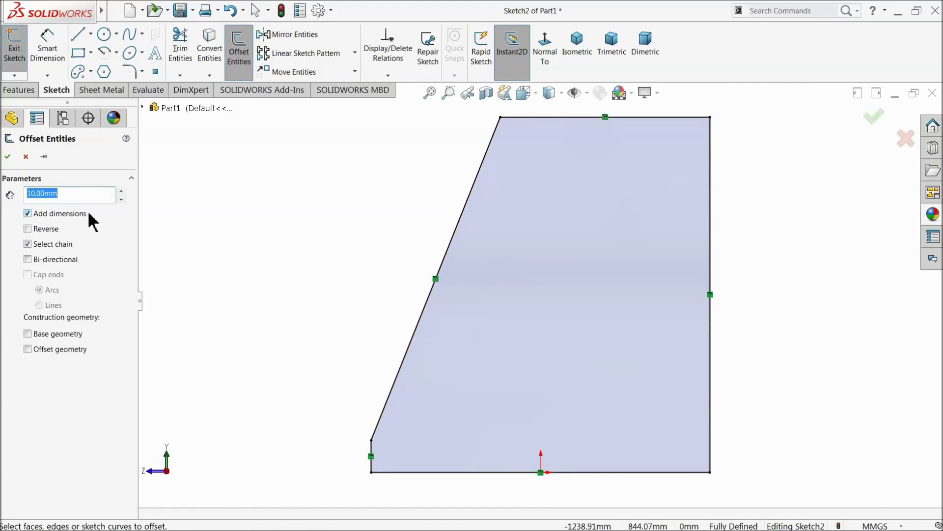
text(40)
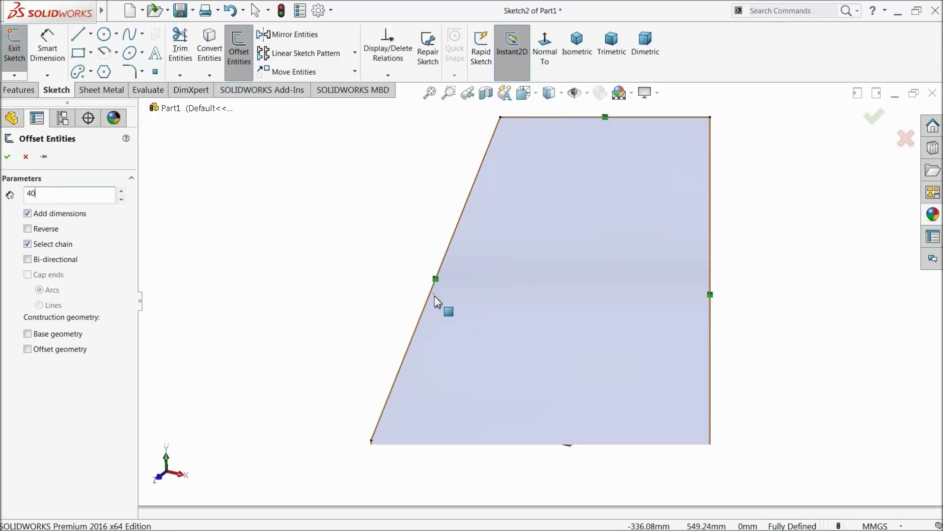
click(430, 297)
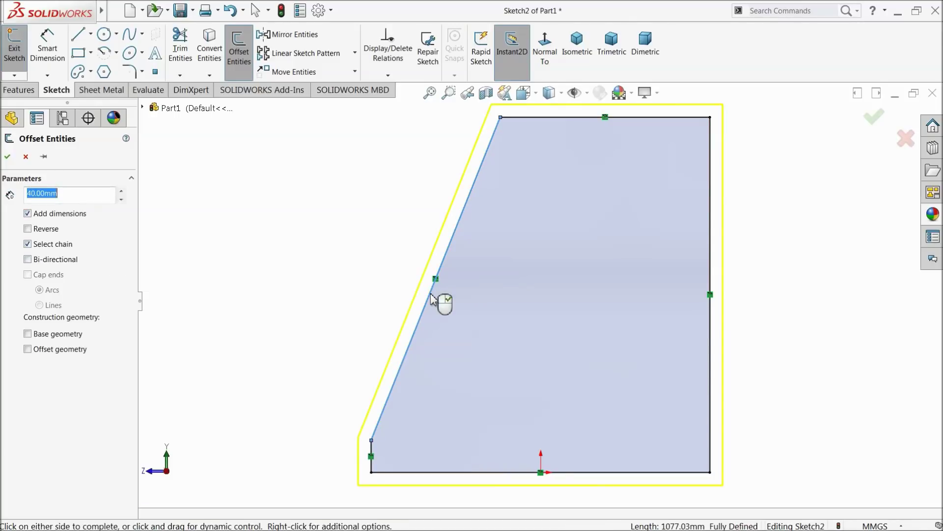
click(27, 229)
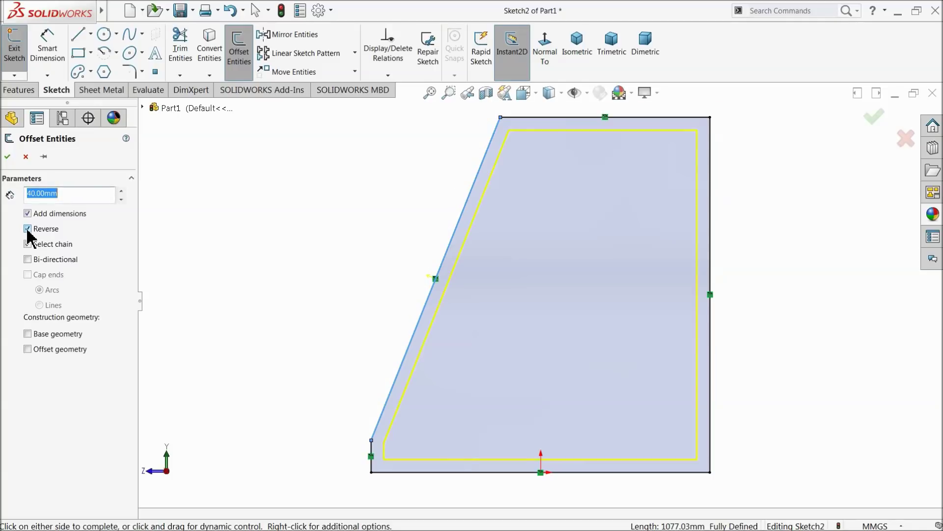
click(7, 157)
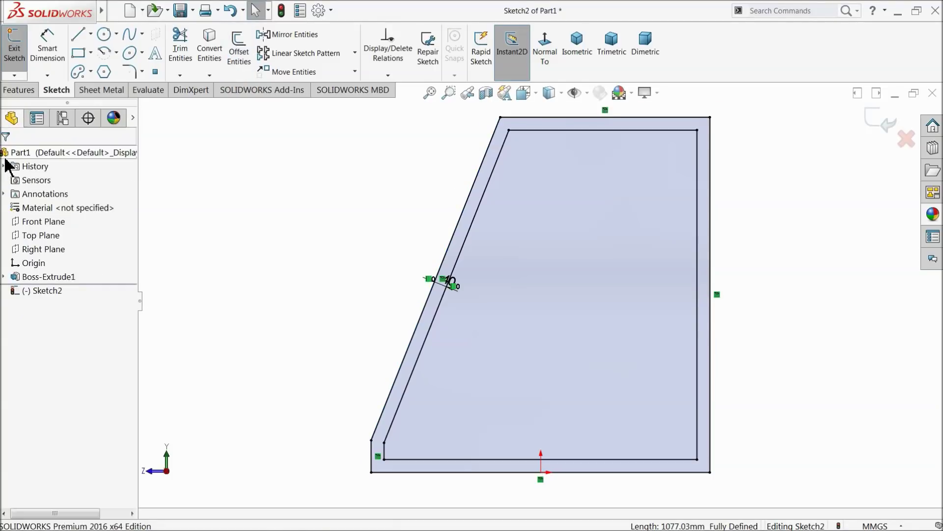
- Cut-extrude the inner region of the side-face sketch through the whole body with the Through All end condition
click(20, 91)
click(21, 53)
click(26, 156)
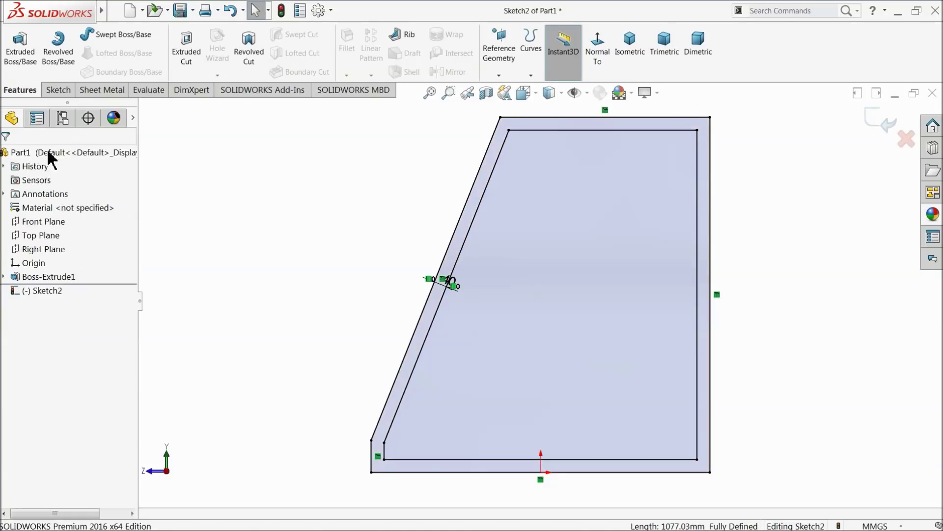
click(193, 53)
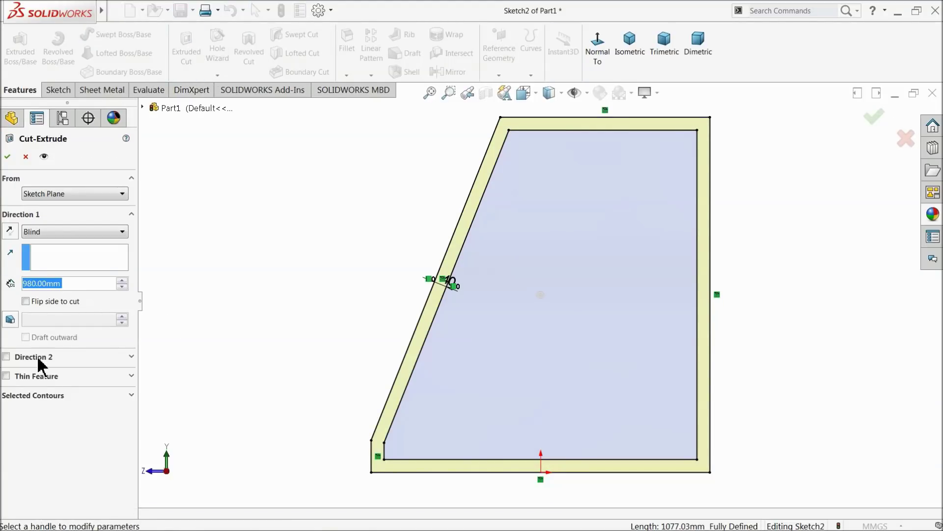
click(31, 397)
click(524, 345)
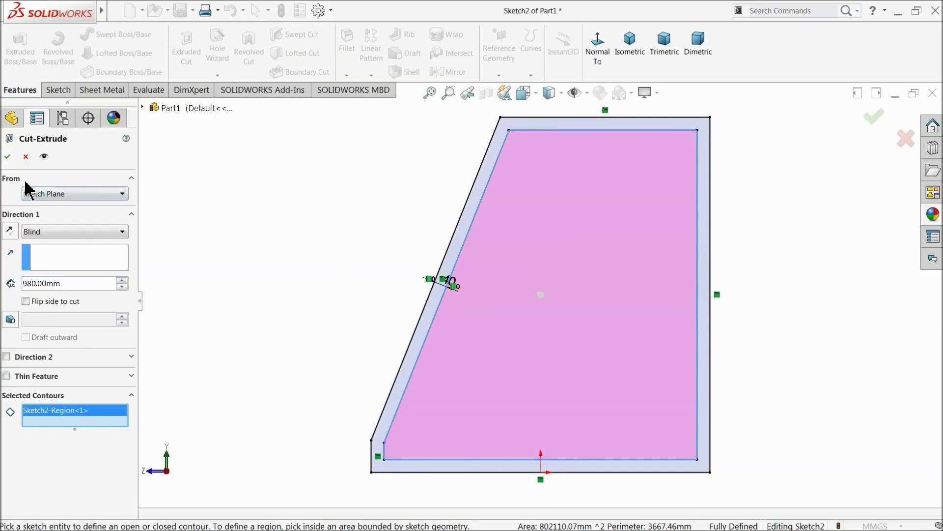
click(67, 235)
click(59, 255)
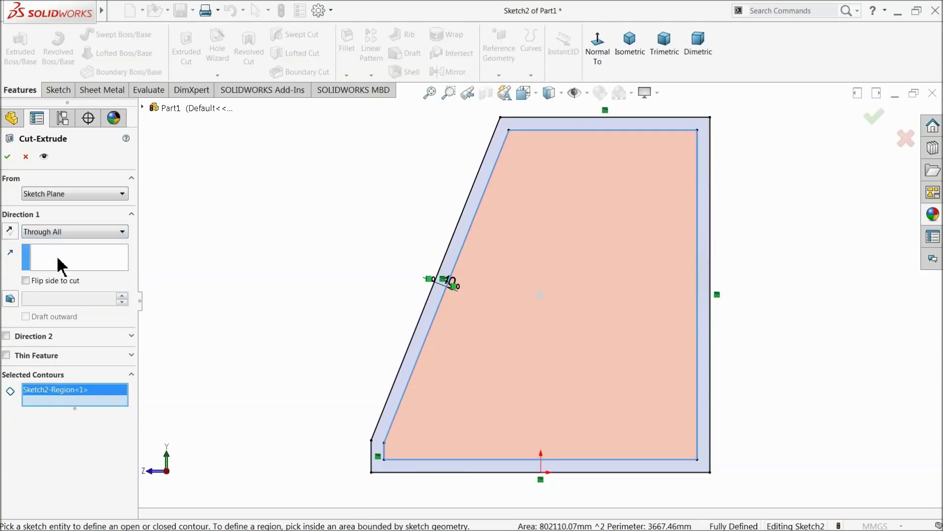
click(7, 156)
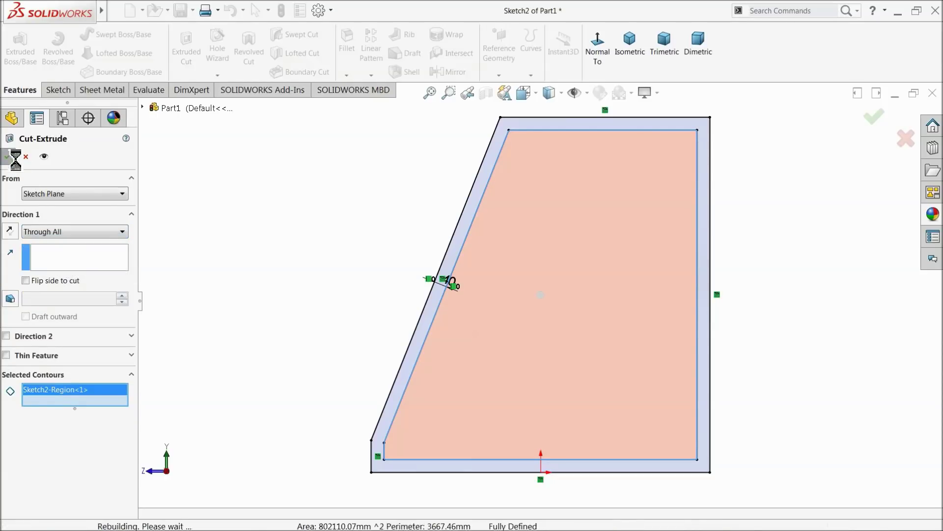
- Start a sketch on the body's top face, view it straight on and convert the face's edges into sketch lines
click(224, 240)
middle_drag(225, 240, 307, 298)
key(f)
scroll(550, 211, down, 3)
click(553, 210)
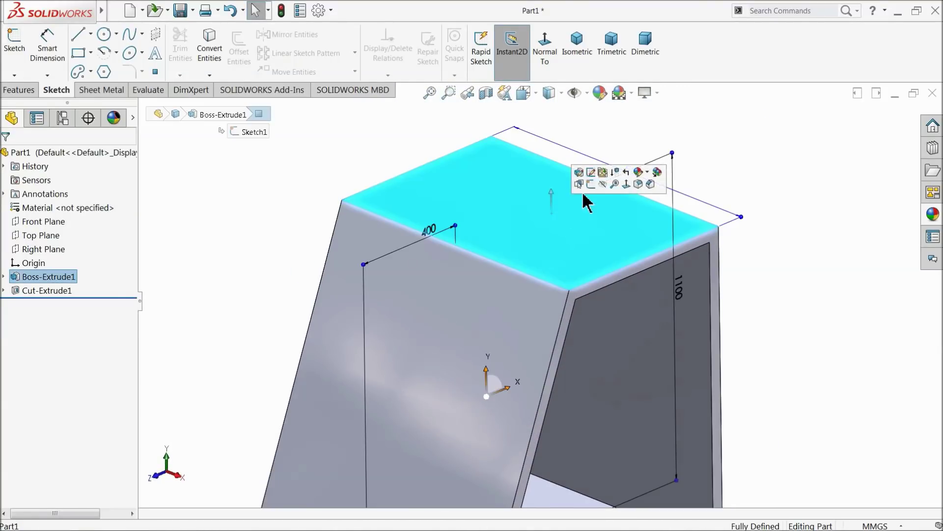
click(591, 191)
click(545, 48)
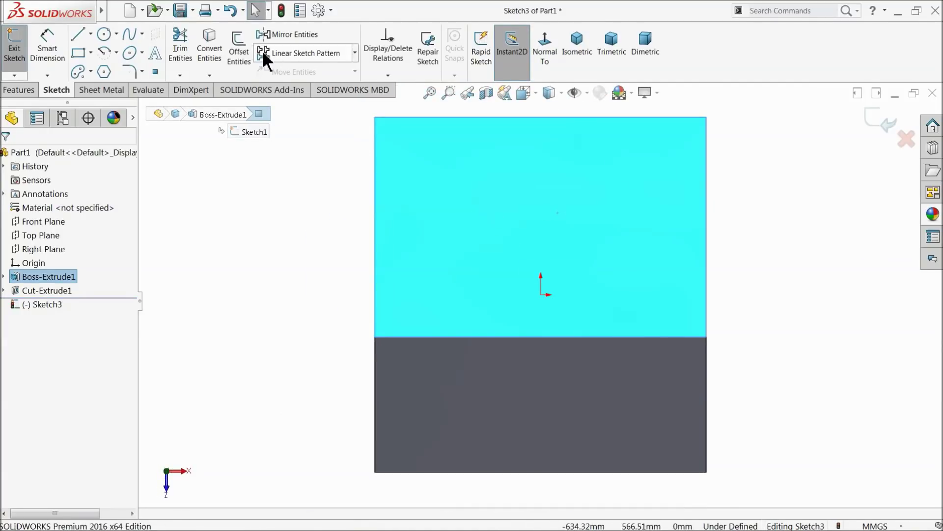
click(216, 54)
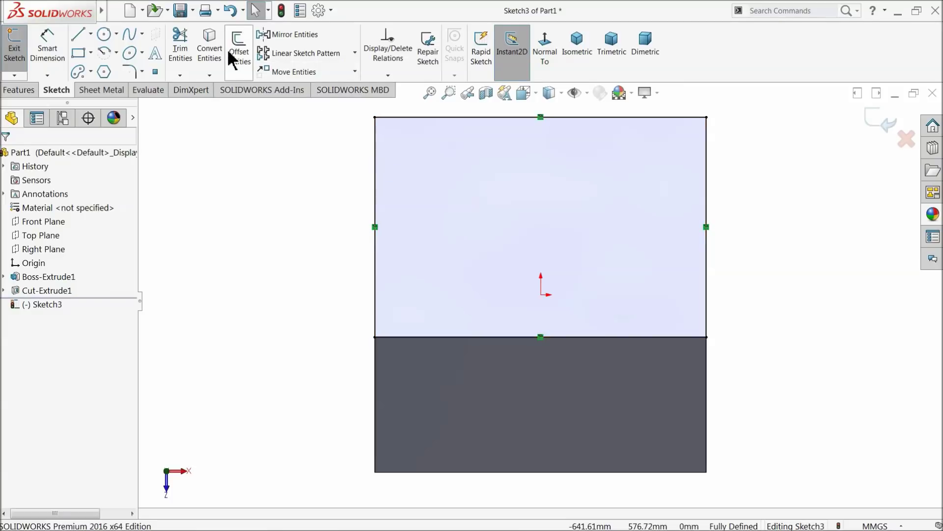
- Offset the converted top-face rectangle 40 mm inward as a chain, using the reversed direction
click(232, 55)
click(376, 167)
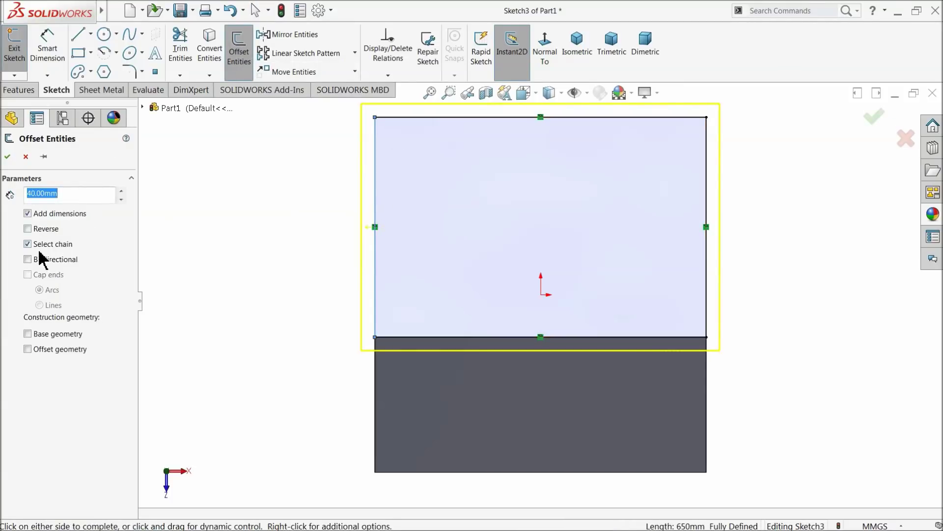
click(28, 229)
click(60, 197)
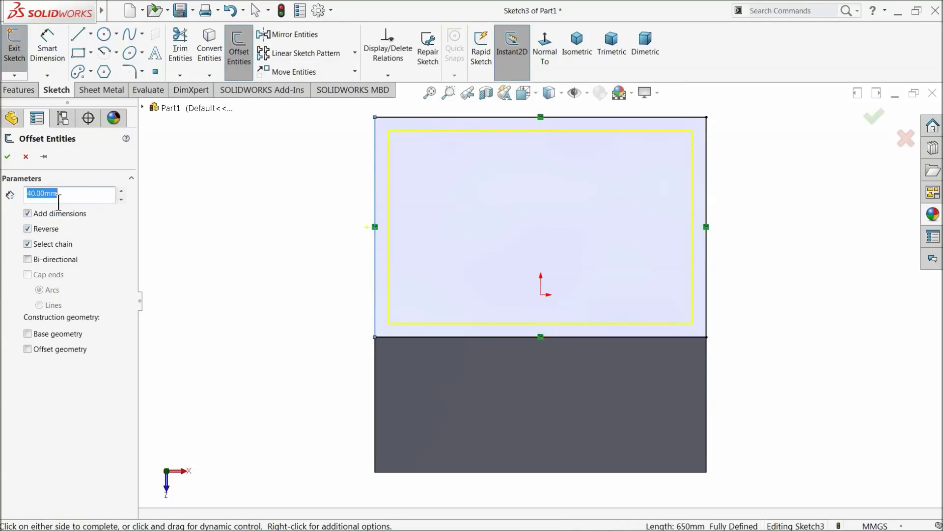
click(9, 157)
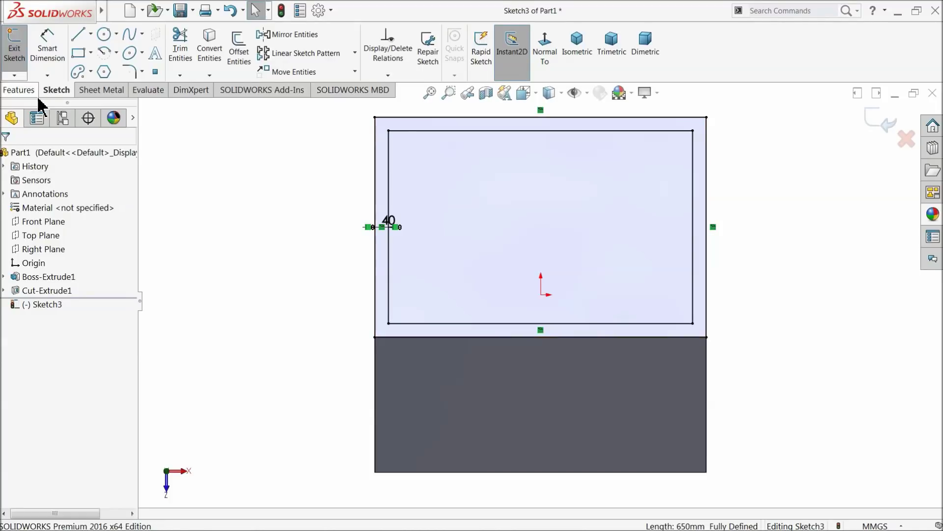
- Cut-extrude the inner rectangular region of the top-face sketch to a blind depth of 100 mm
click(19, 90)
click(184, 54)
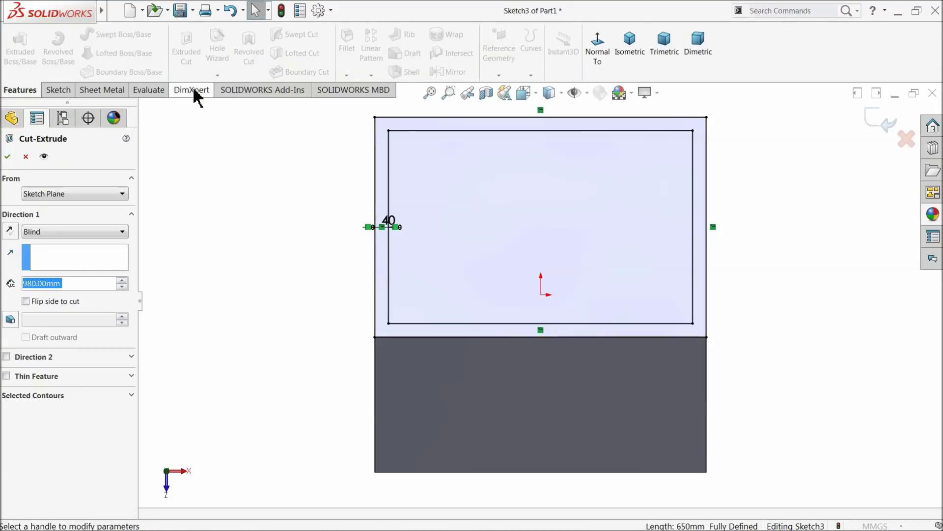
click(63, 396)
click(476, 255)
mouse_move(478, 255)
middle_down()
mouse_move(426, 248)
mouse_move(407, 179)
middle_up()
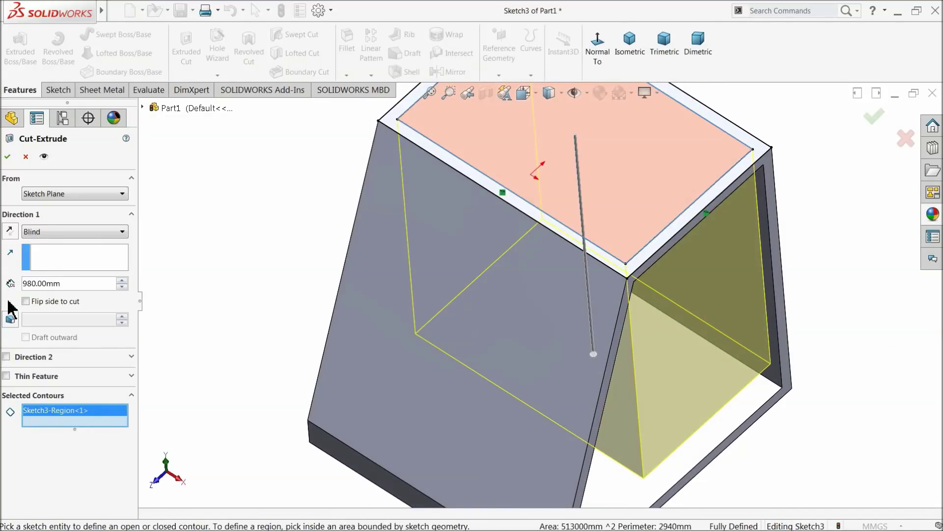
text(100)
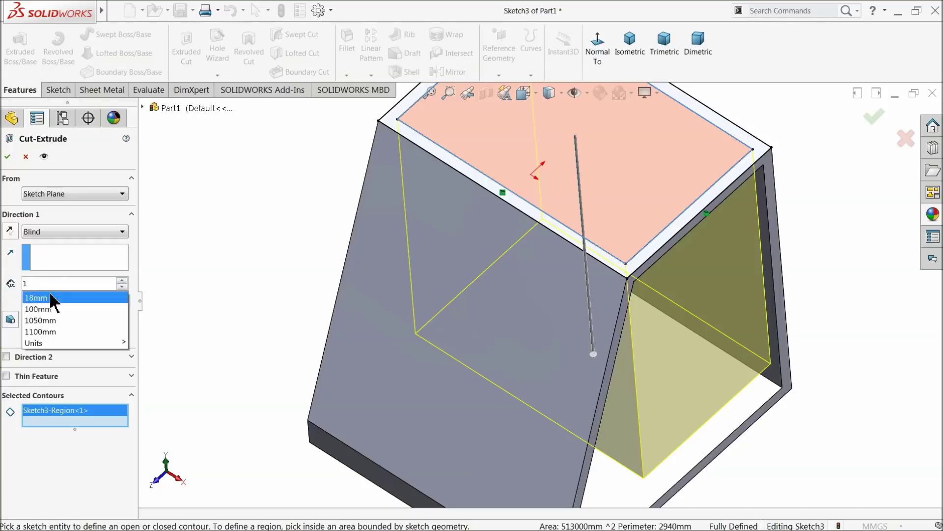
middle_drag(576, 290, 547, 267)
scroll(570, 194, up, 4)
scroll(350, 231, down, 6)
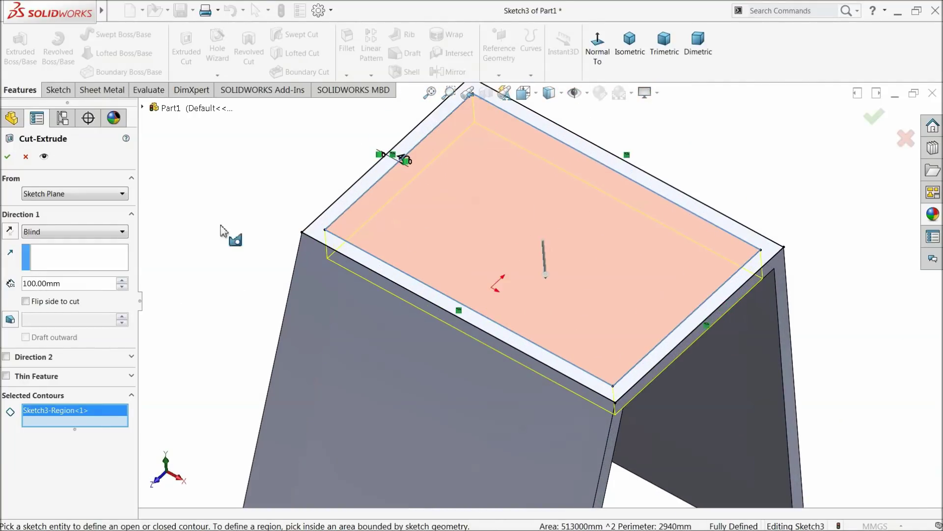
click(9, 157)
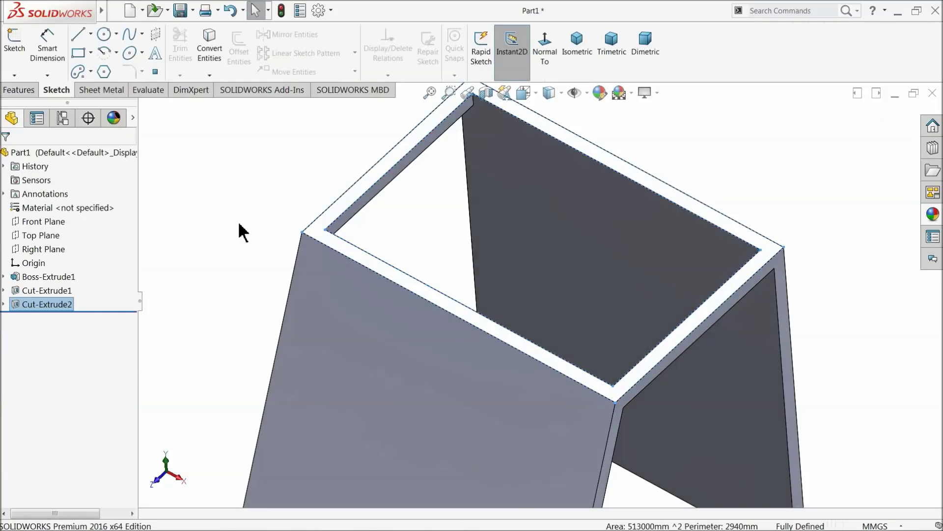
- Sketch a corner rectangle on the Right Plane from the frame's inner upper-right corner to its outer lower-left corner
scroll(250, 245, up, 5)
middle_drag(324, 303, 333, 231)
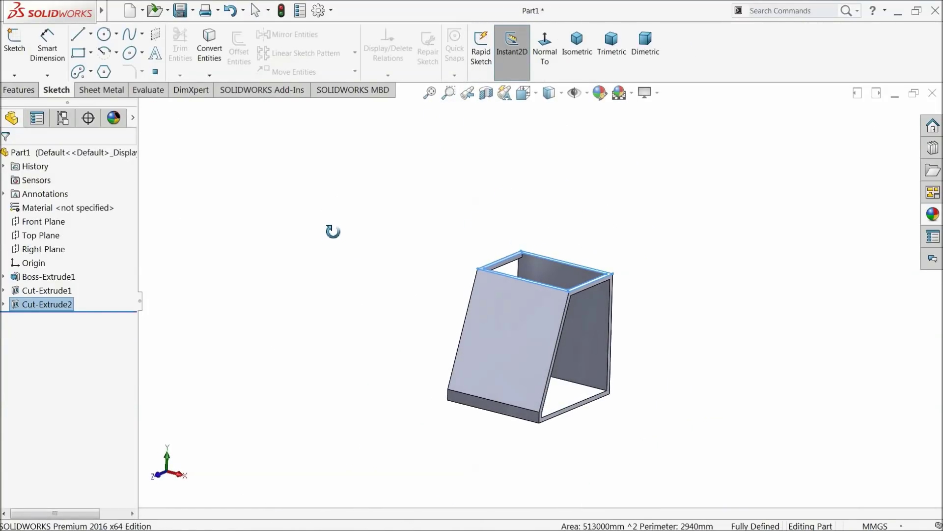
scroll(526, 362, down, 2)
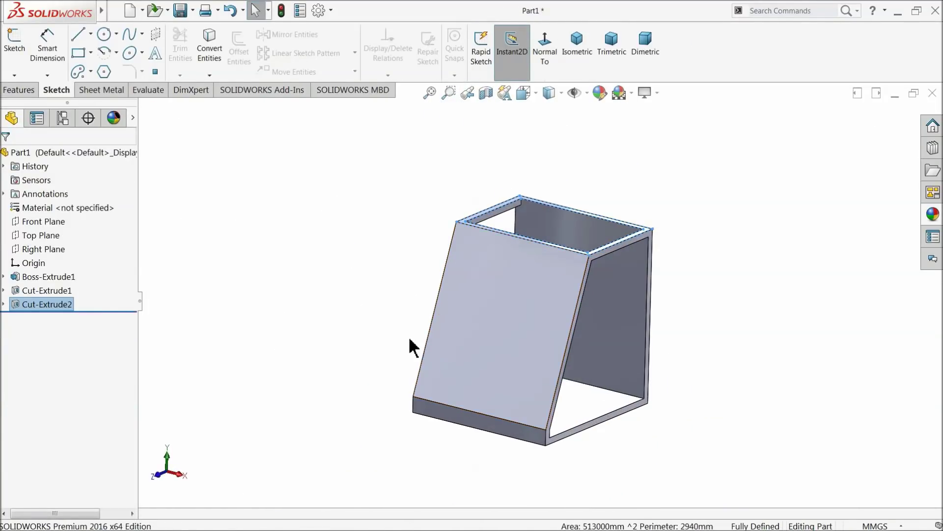
click(30, 250)
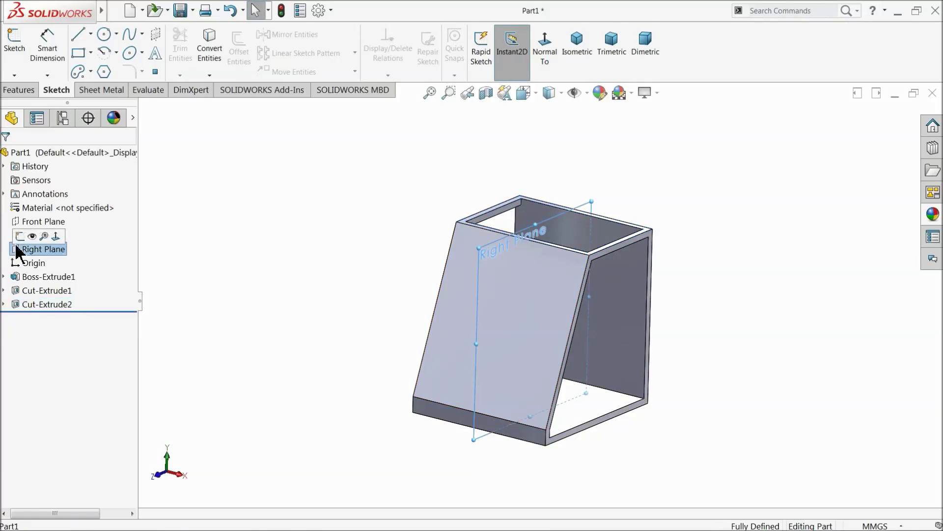
click(23, 236)
click(543, 63)
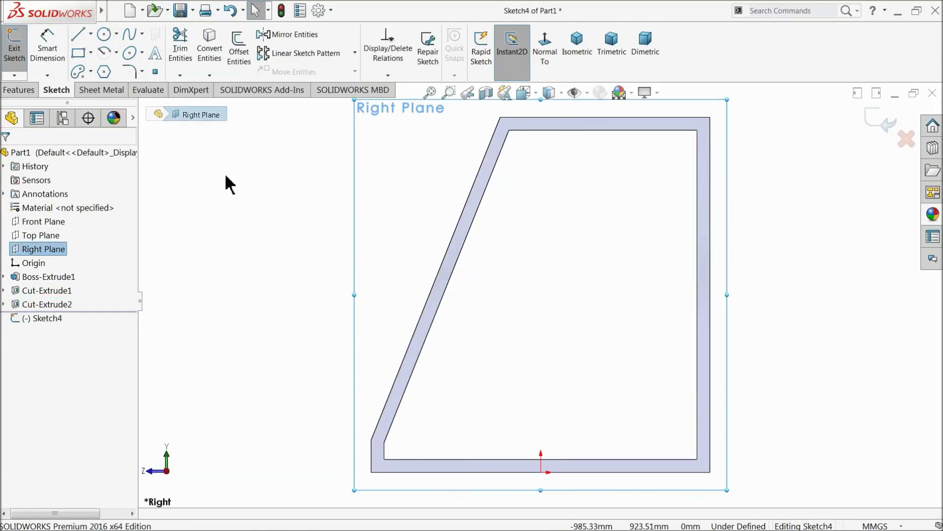
click(79, 53)
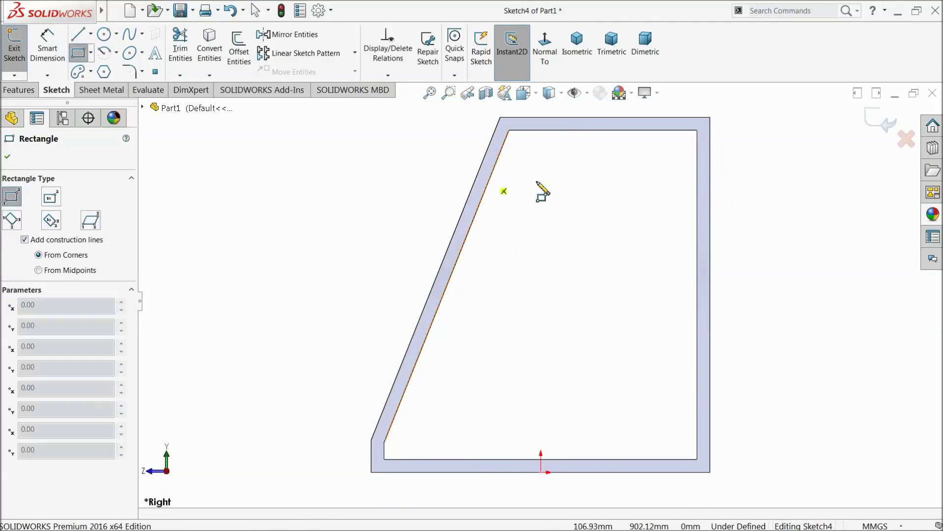
click(697, 130)
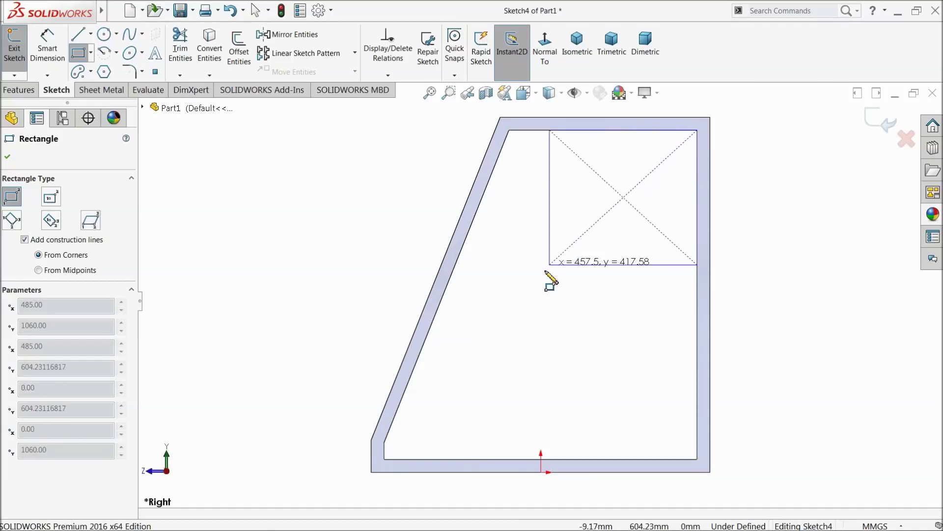
click(371, 473)
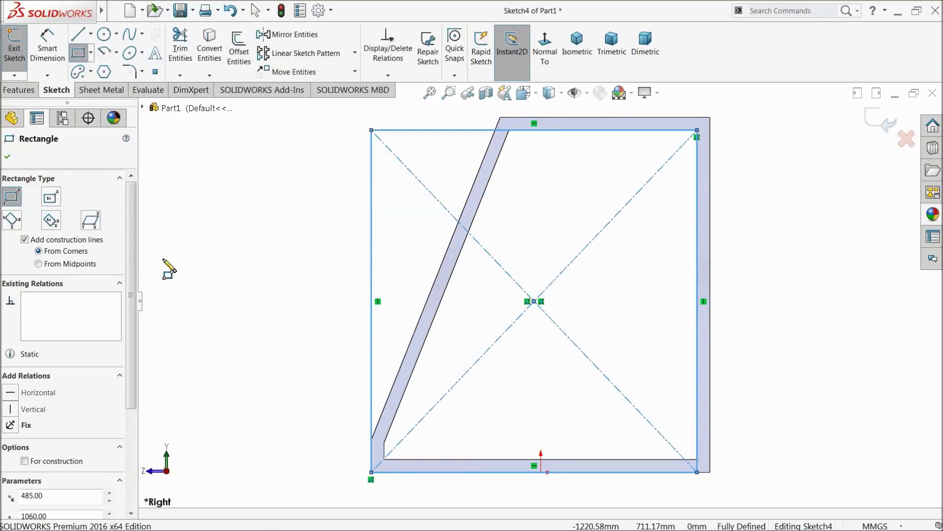
click(12, 158)
click(268, 189)
- Cut-extrude the Right Plane rectangle 900 mm with the Mid Plane end condition
click(19, 90)
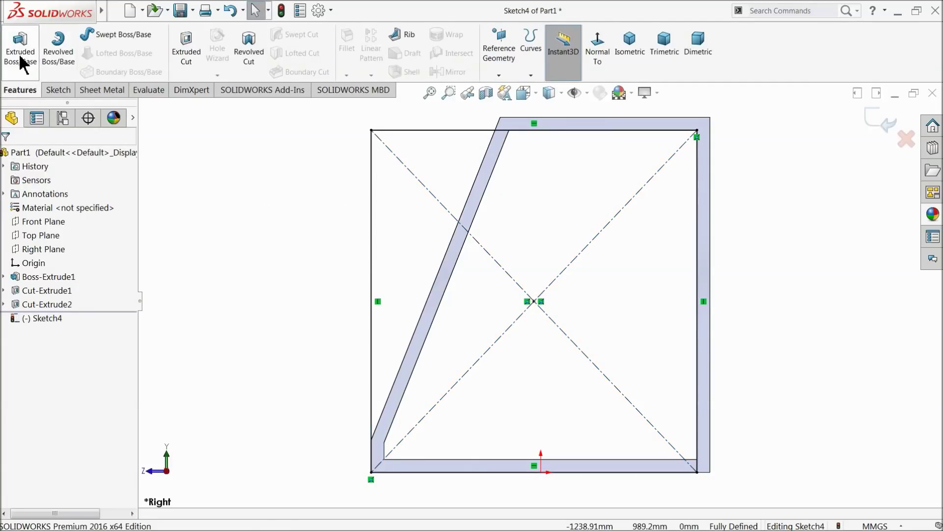
click(189, 55)
key(z)
middle_drag(252, 233, 344, 320)
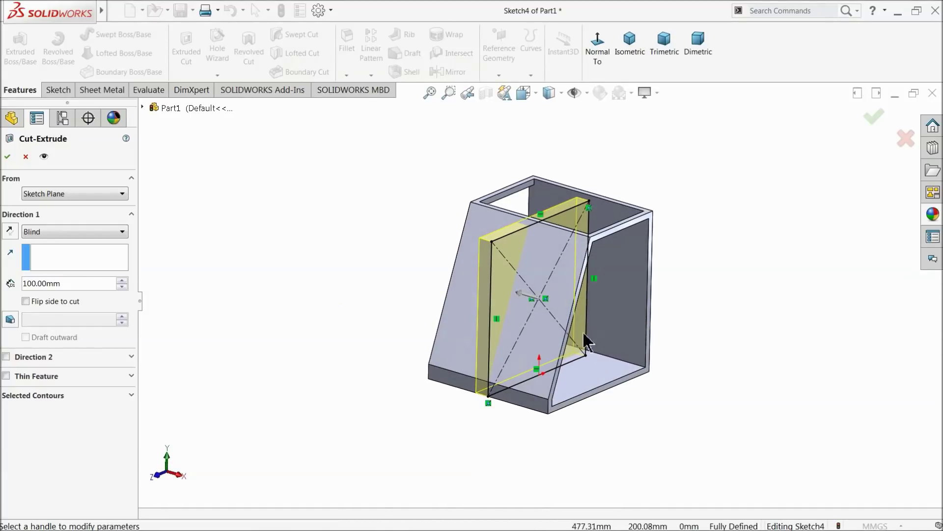
scroll(587, 319, down, 3)
click(64, 232)
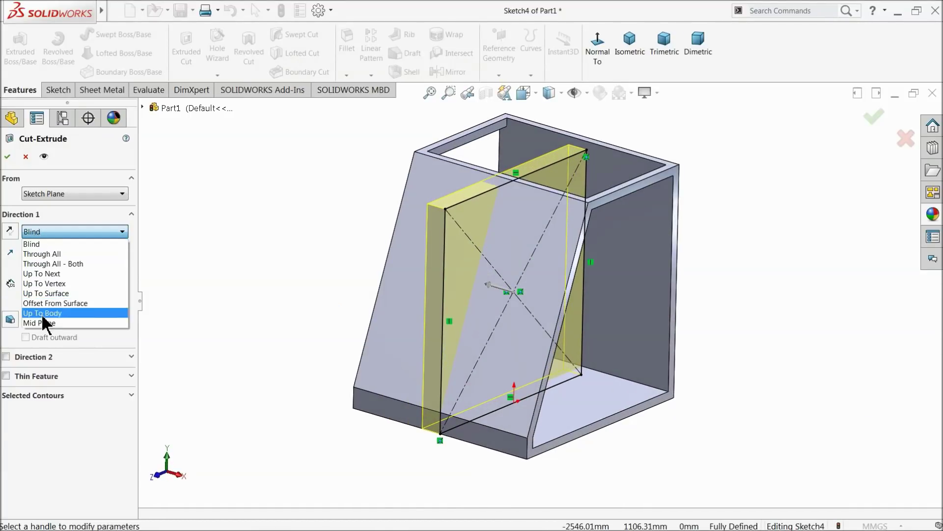
click(45, 316)
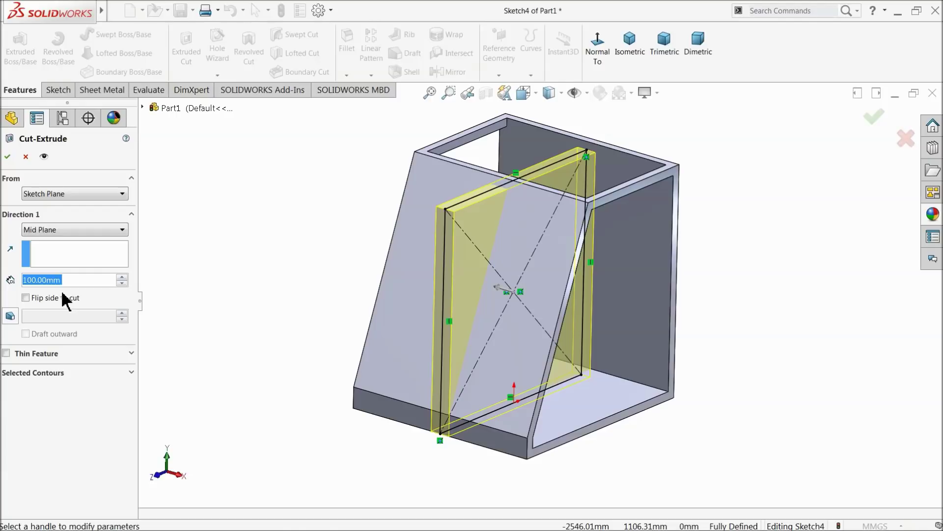
text(900)
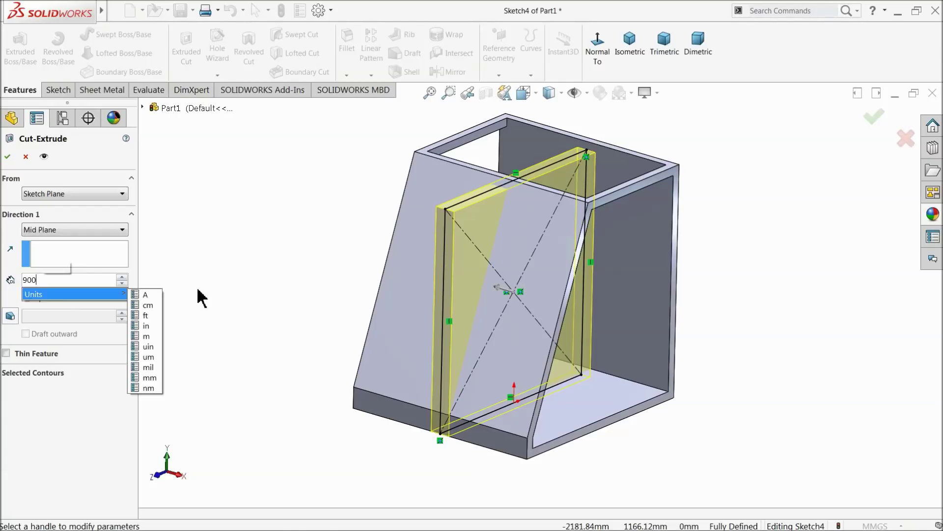
key(Return)
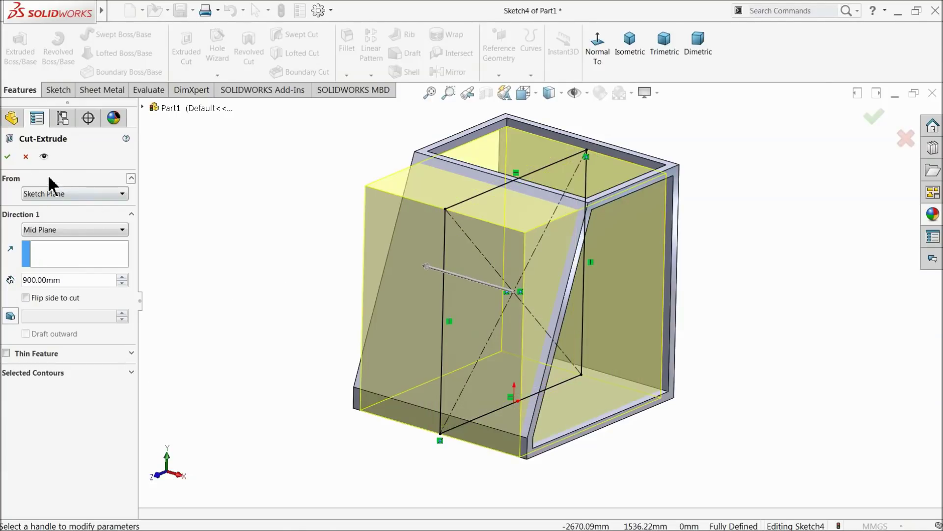
click(8, 157)
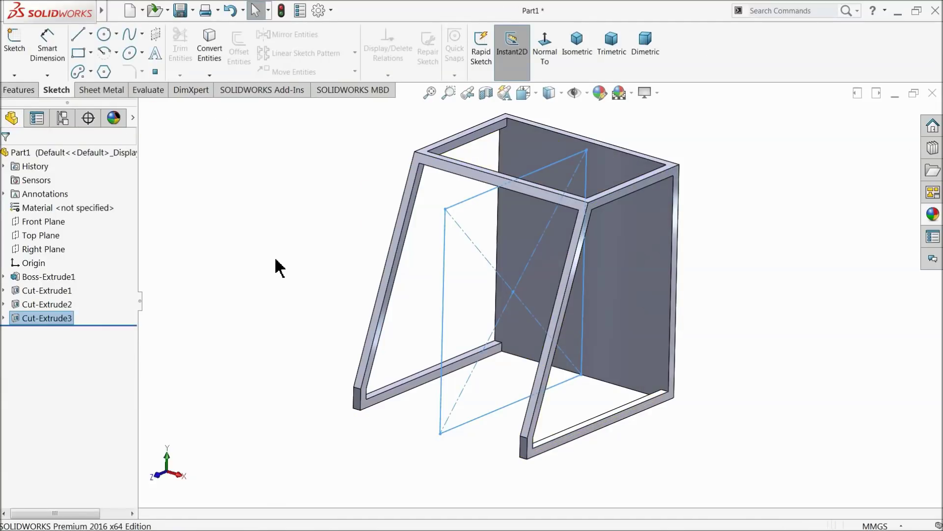
- Sketch a corner rectangle on the back panel's inner face from its upper-left corner to the right edge just above the bottom rail level
click(275, 267)
mouse_move(287, 269)
middle_down()
mouse_move(311, 265)
mouse_move(297, 255)
mouse_move(297, 283)
middle_up()
scroll(683, 270, down, 5)
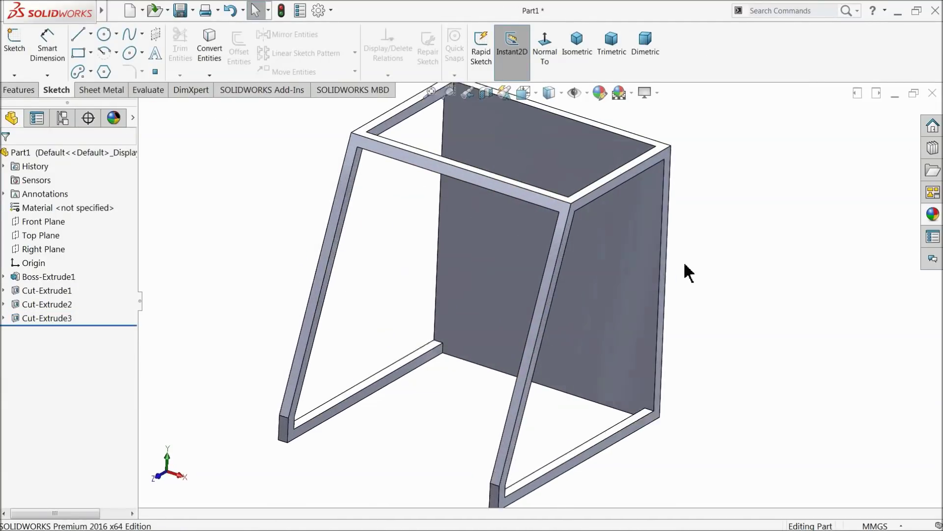
click(472, 265)
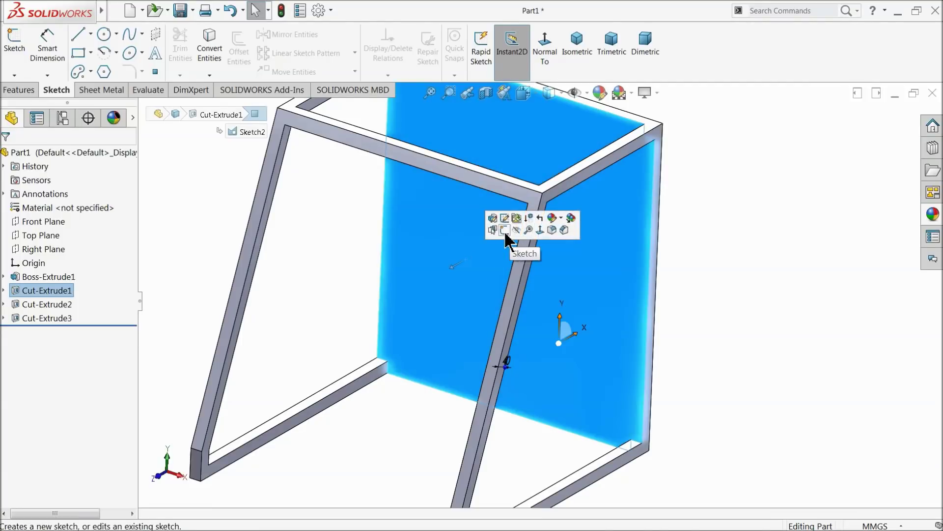
click(504, 230)
click(543, 52)
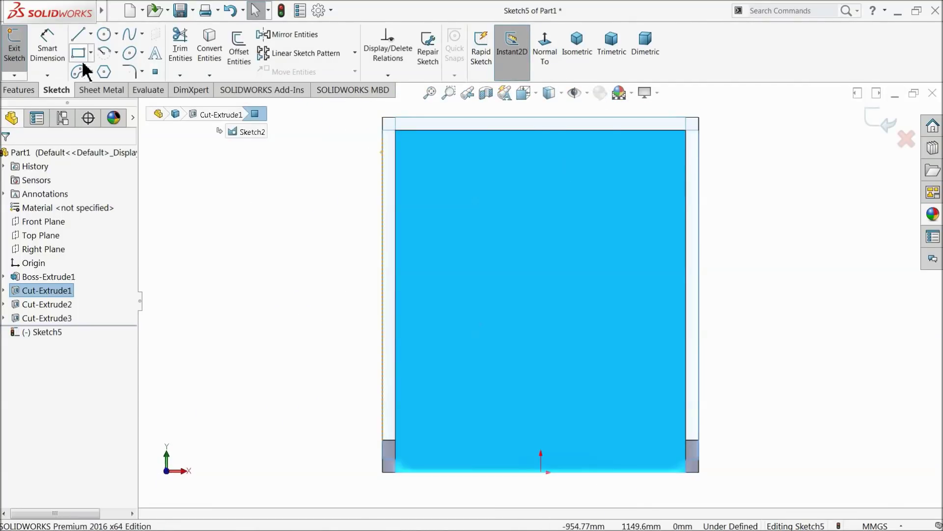
click(78, 53)
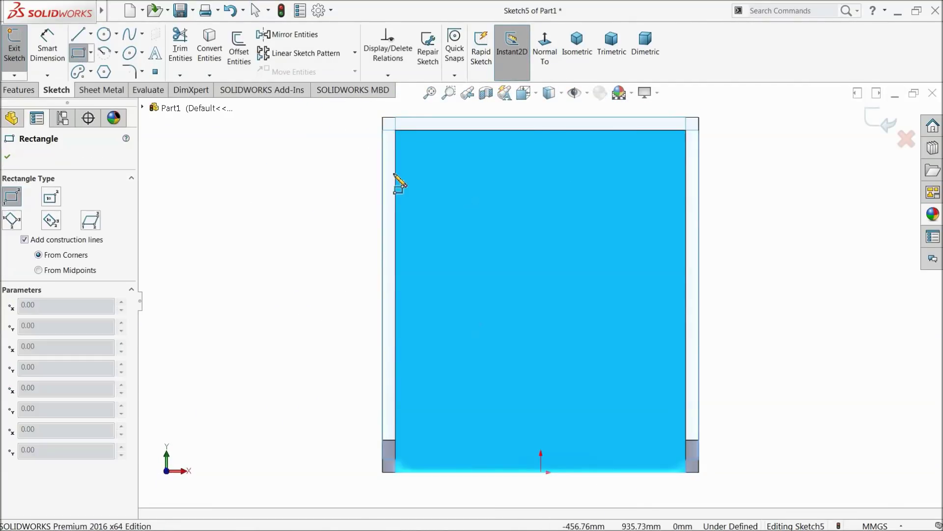
click(396, 130)
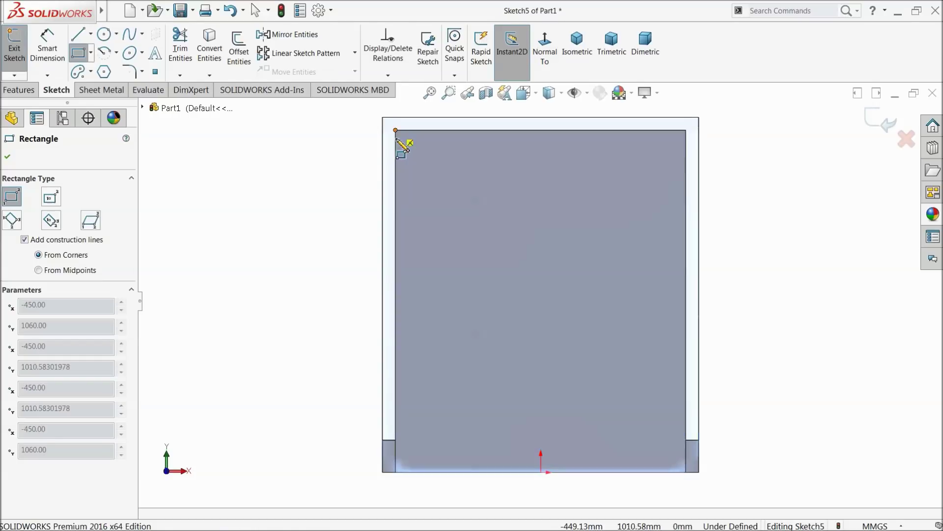
click(687, 464)
right_click(743, 369)
click(764, 377)
- Examine how the rectangle's two lower corners meet the bottom side rails
scroll(723, 423, up, 3)
middle_drag(716, 432, 690, 451)
scroll(673, 411, down, 10)
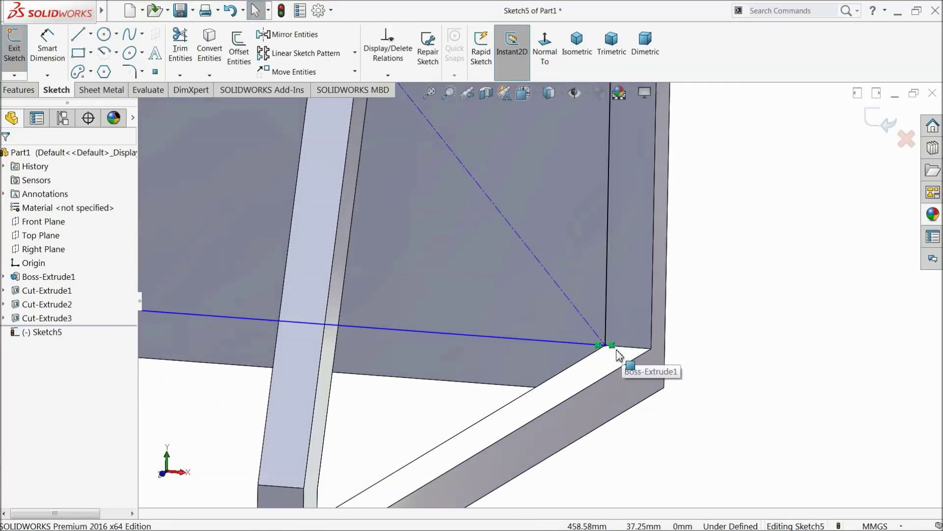
scroll(531, 343, up, 8)
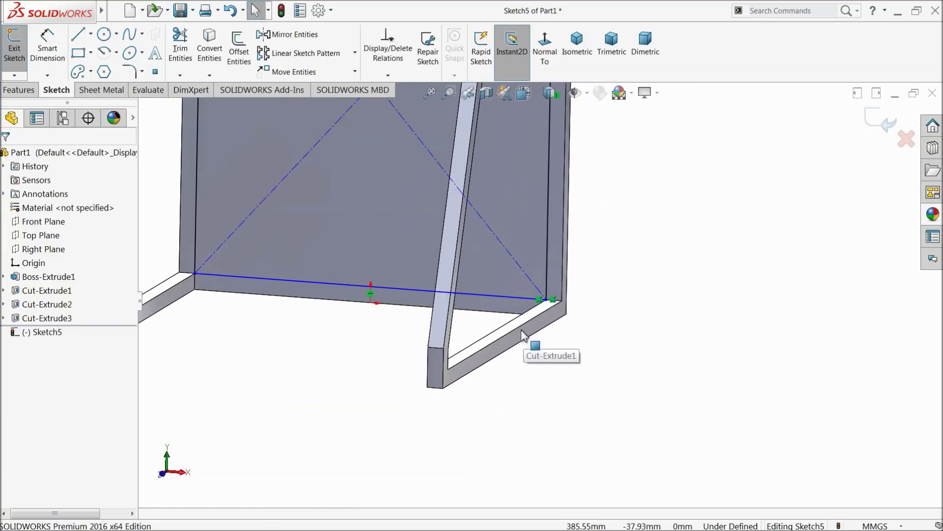
scroll(369, 290, down, 3)
scroll(265, 277, down, 6)
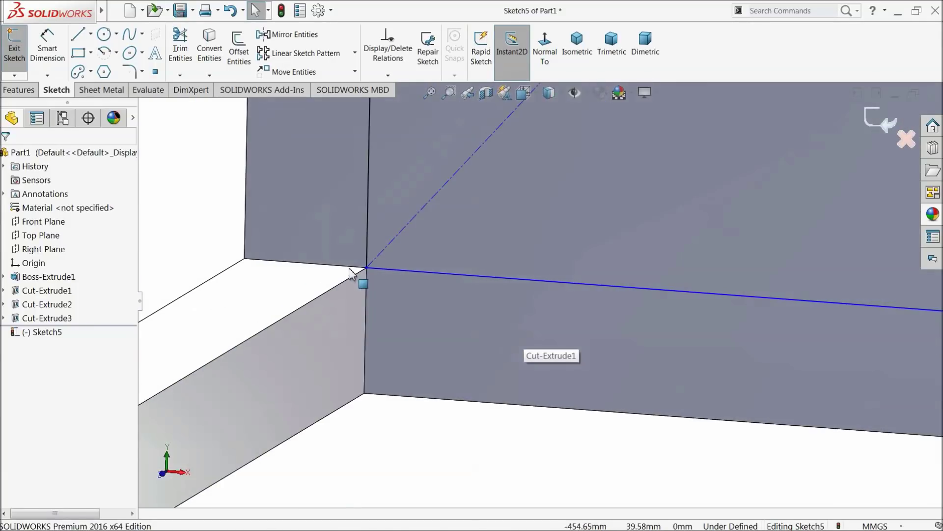
scroll(394, 326, up, 10)
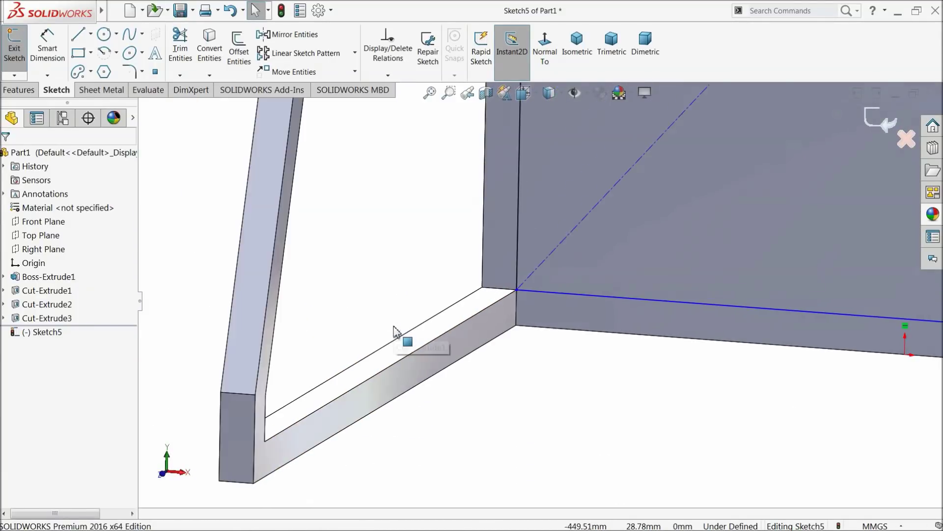
scroll(558, 237, down, 3)
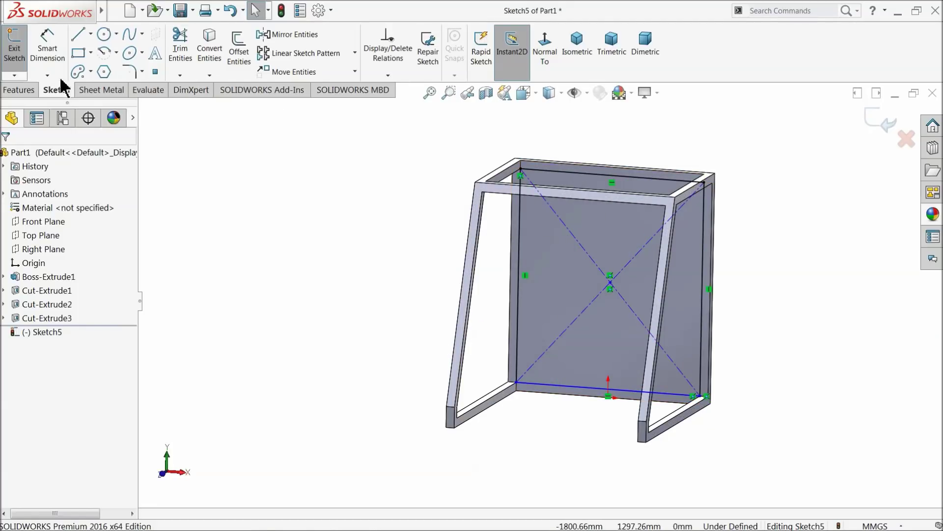
- Cut-extrude the back-panel rectangle to a blind depth of 30 mm
click(10, 91)
click(187, 47)
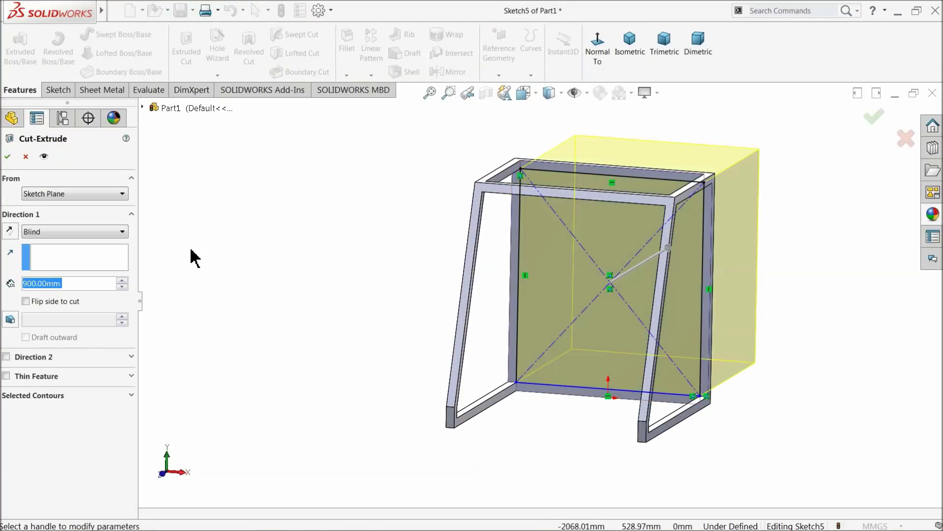
text(30)
key(Return)
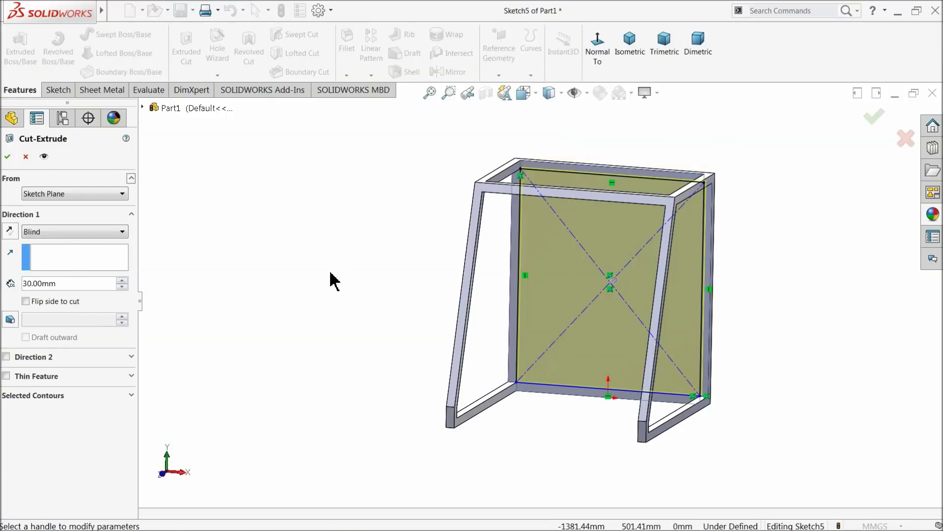
click(9, 158)
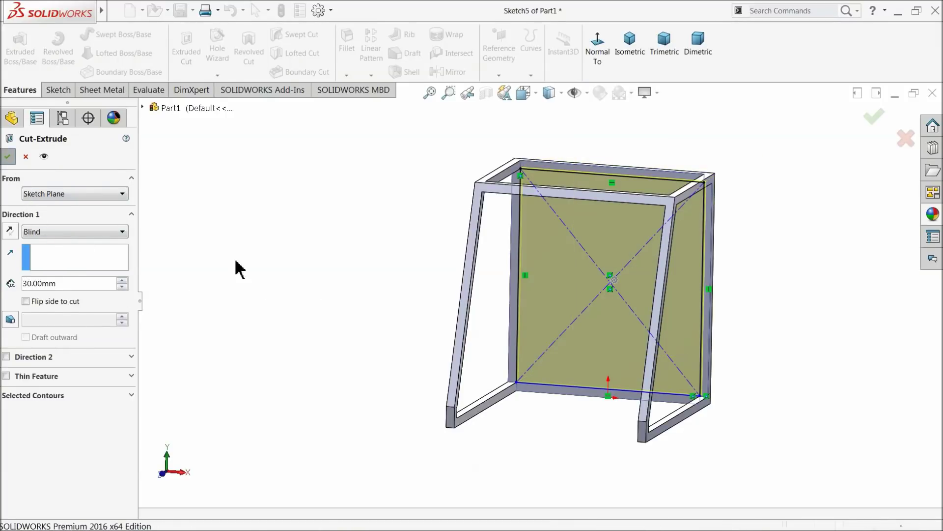
- Sketch on the right side frame's outer face and convert the opening's five inner edges into sketch entities
mouse_move(577, 359)
middle_down()
mouse_move(569, 383)
mouse_move(558, 341)
mouse_move(530, 361)
mouse_move(578, 369)
middle_up()
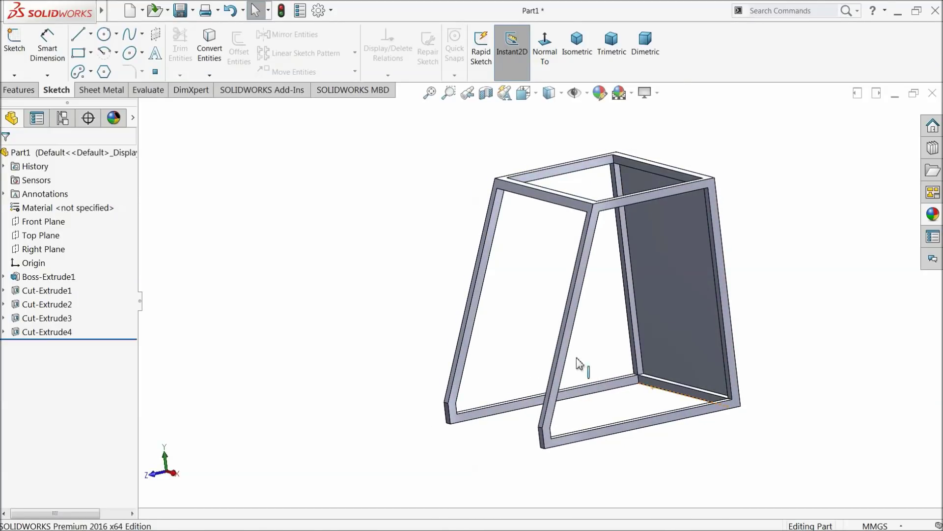
scroll(610, 338, down, 3)
click(554, 264)
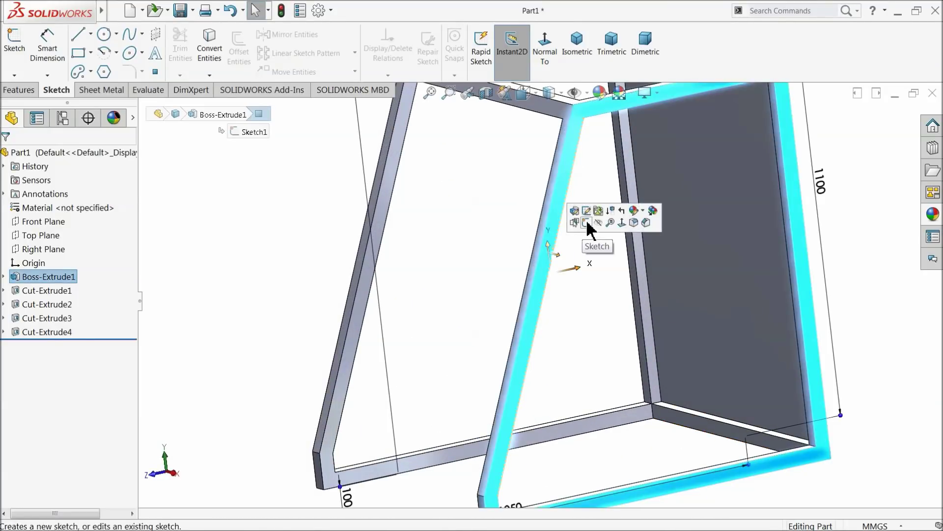
click(585, 216)
click(541, 57)
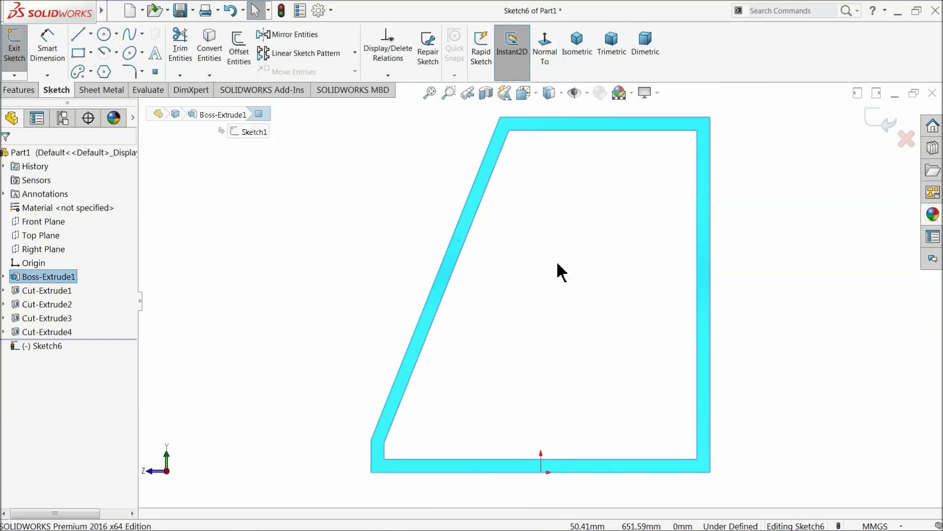
click(566, 130)
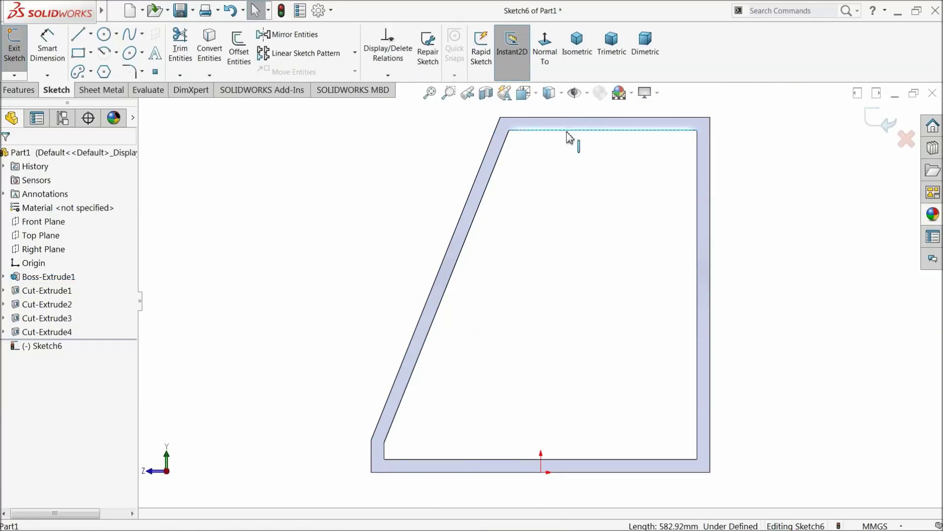
ctrl+click(487, 197)
ctrl+click(385, 451)
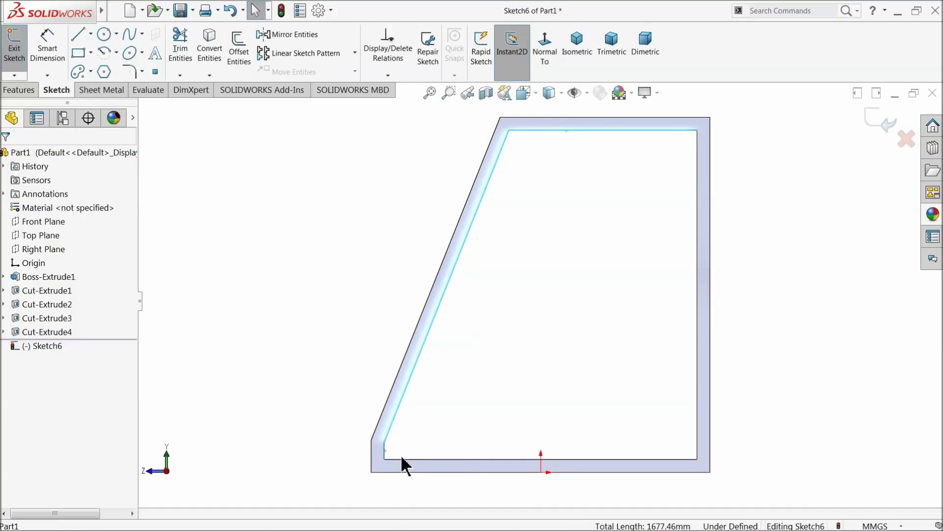
ctrl+click(416, 459)
ctrl+click(698, 413)
click(210, 55)
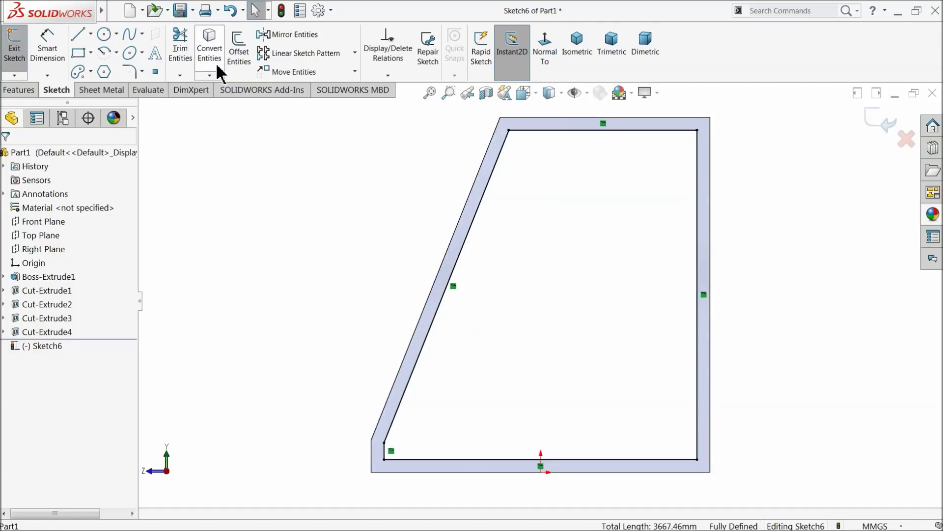
- Extrude the converted side-opening profile as a 10 mm blind boss, reversed inward into the frame with merged result
click(15, 90)
click(20, 46)
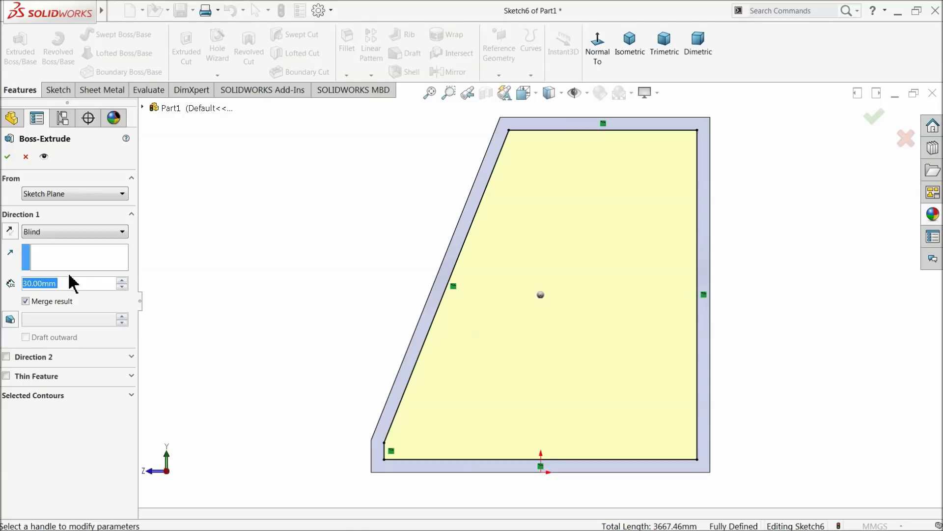
text(10)
key(Return)
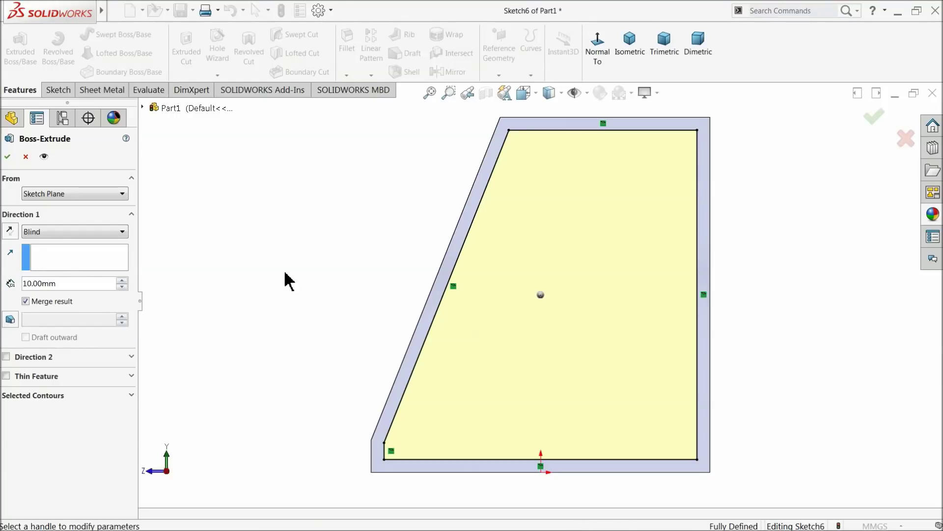
middle_drag(285, 278, 325, 305)
scroll(617, 207, down, 5)
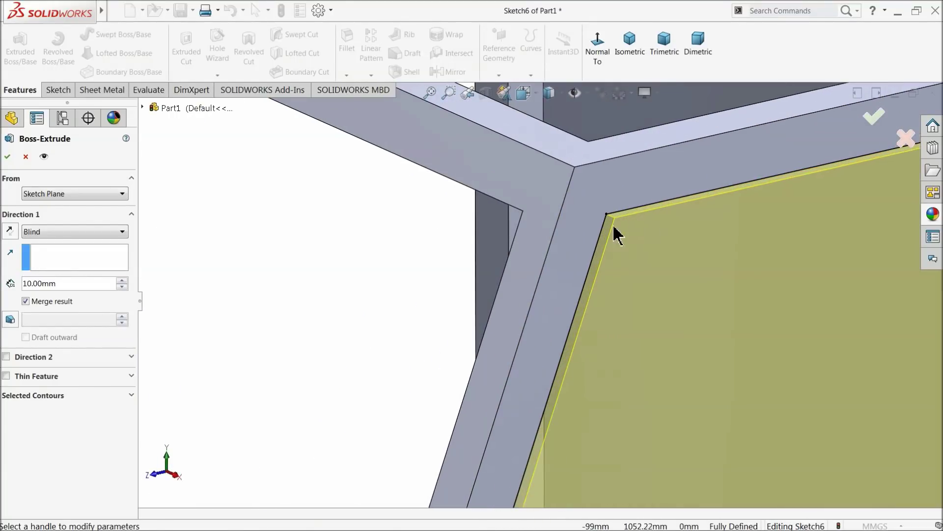
click(9, 231)
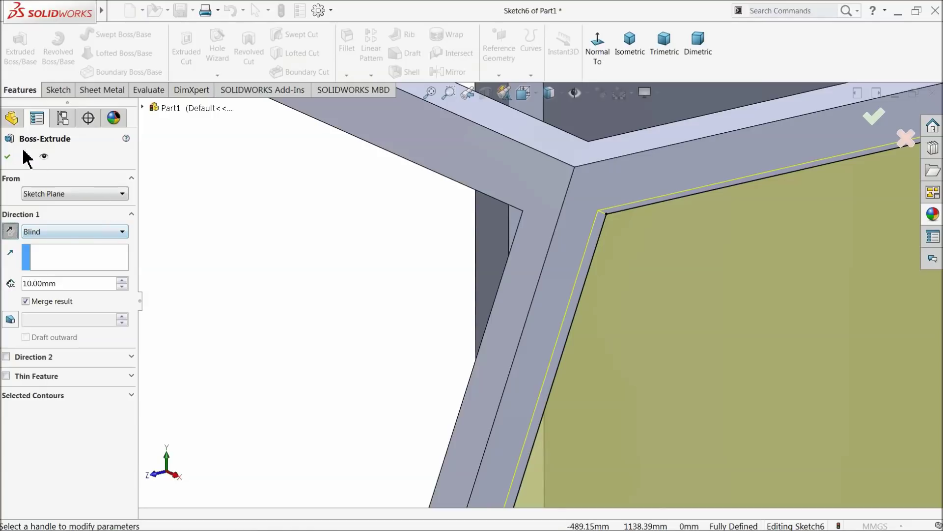
click(7, 157)
- Mirror the side panel extrusion Boss-Extrude2 about the Right Plane to fill the opposite side opening
scroll(228, 206, up, 5)
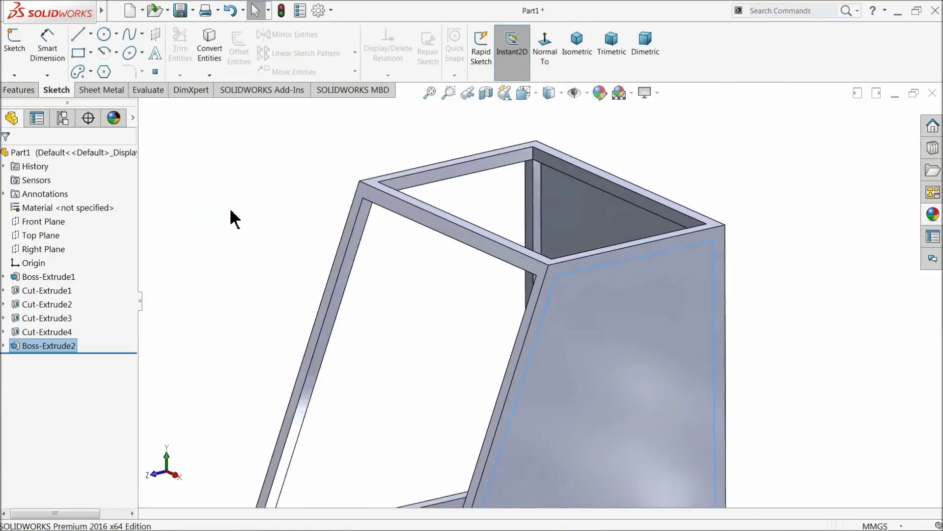
scroll(433, 303, up, 3)
middle_drag(471, 329, 478, 366)
scroll(570, 366, down, 3)
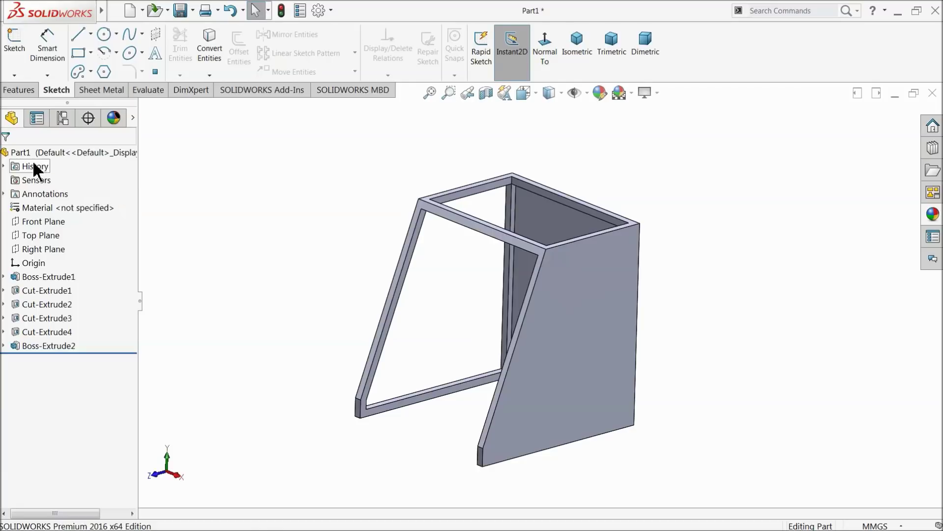
click(20, 90)
click(35, 249)
click(451, 72)
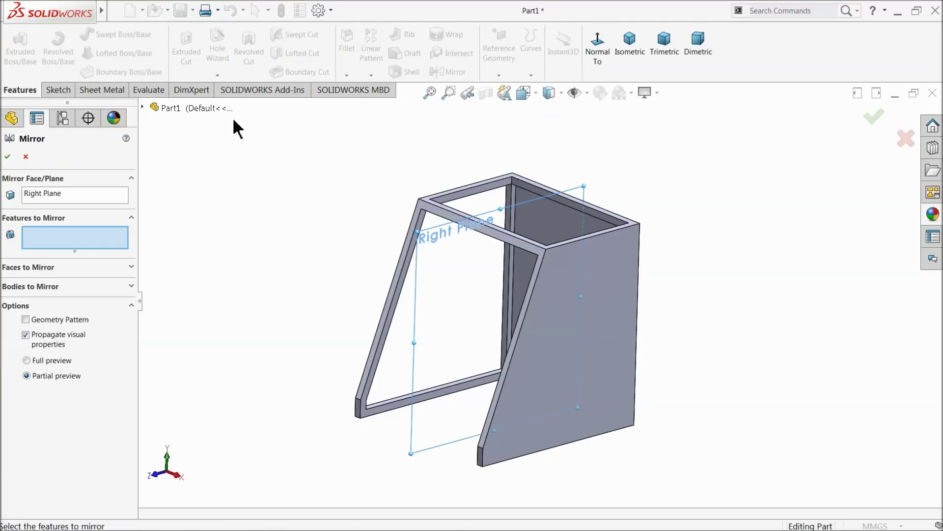
click(143, 106)
click(187, 300)
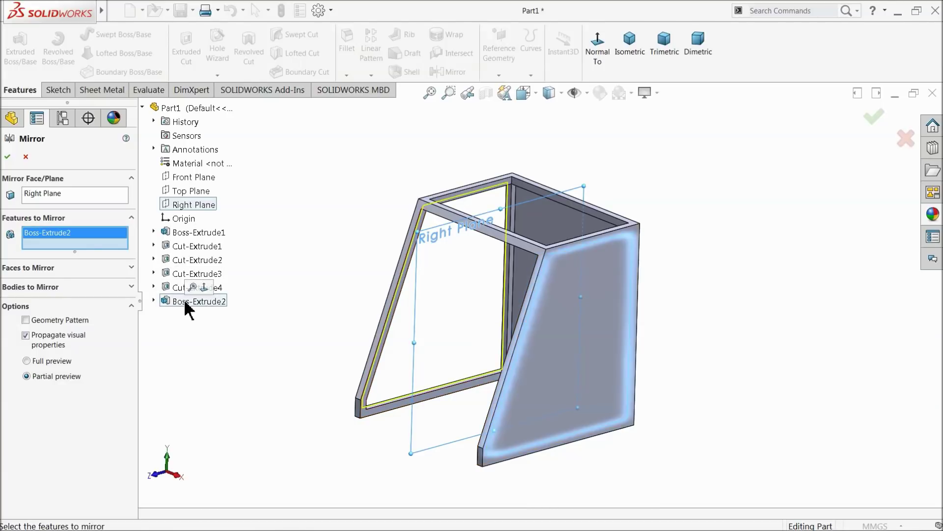
click(8, 157)
- Start a sketch on the upper face of the top frame and view it straight on
mouse_move(324, 301)
middle_down()
mouse_move(436, 339)
mouse_move(329, 294)
middle_up()
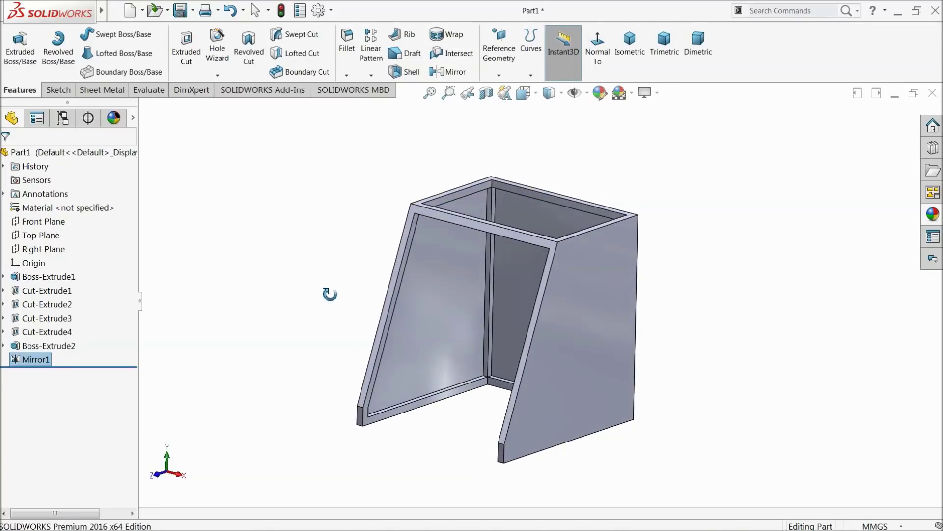
scroll(577, 185, down, 10)
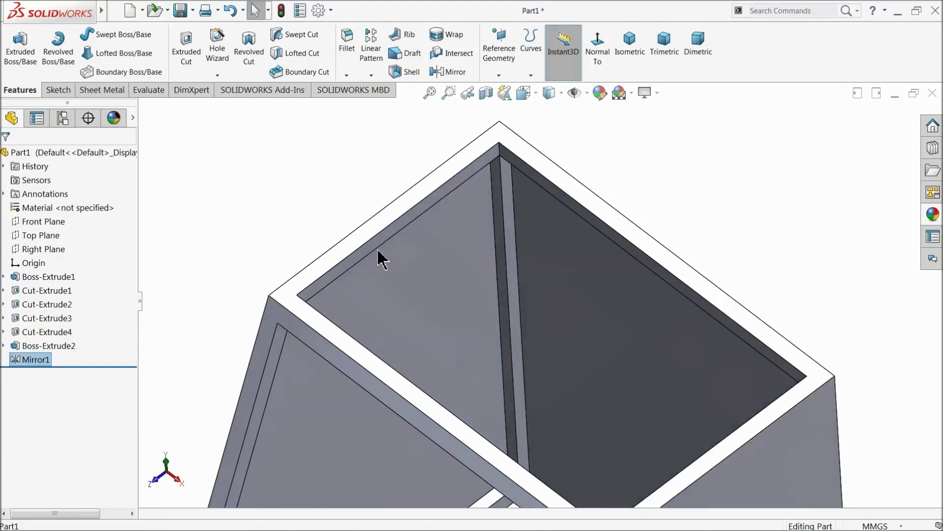
click(359, 250)
click(392, 223)
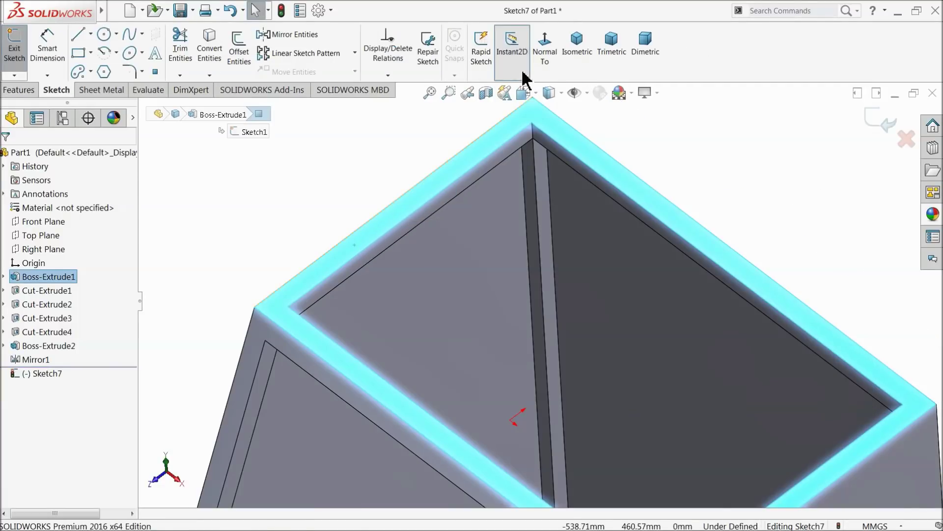
click(544, 50)
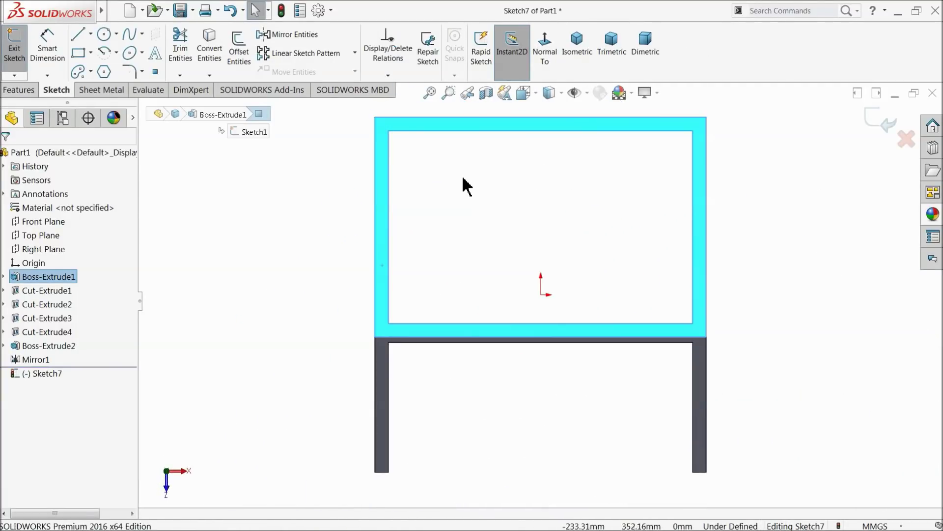
click(464, 186)
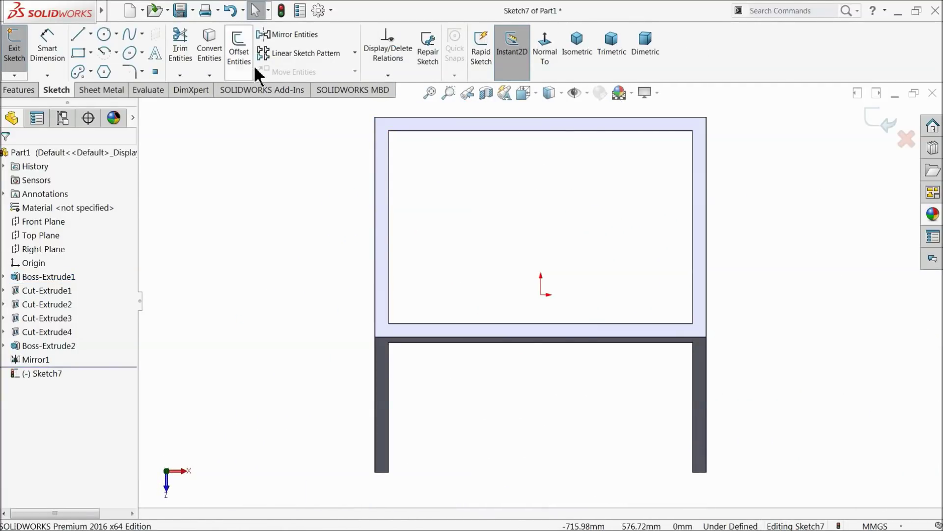
click(237, 58)
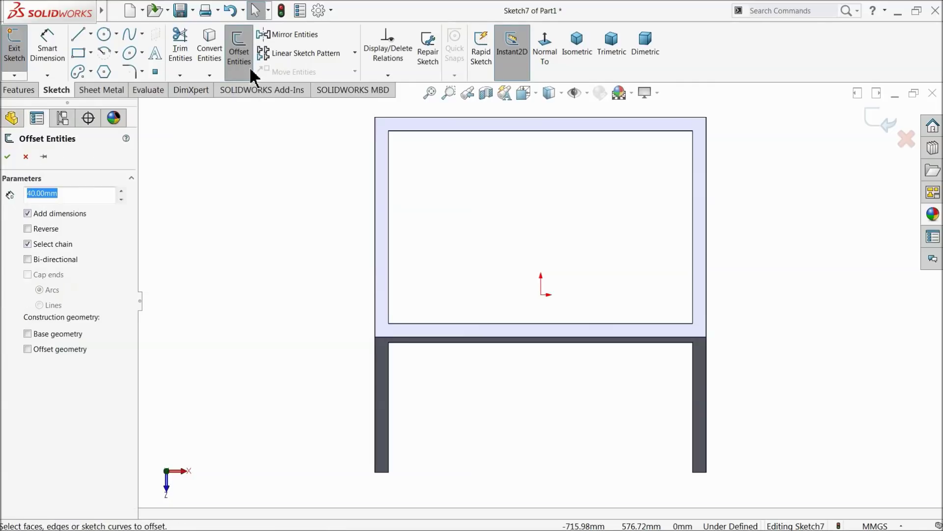
click(389, 199)
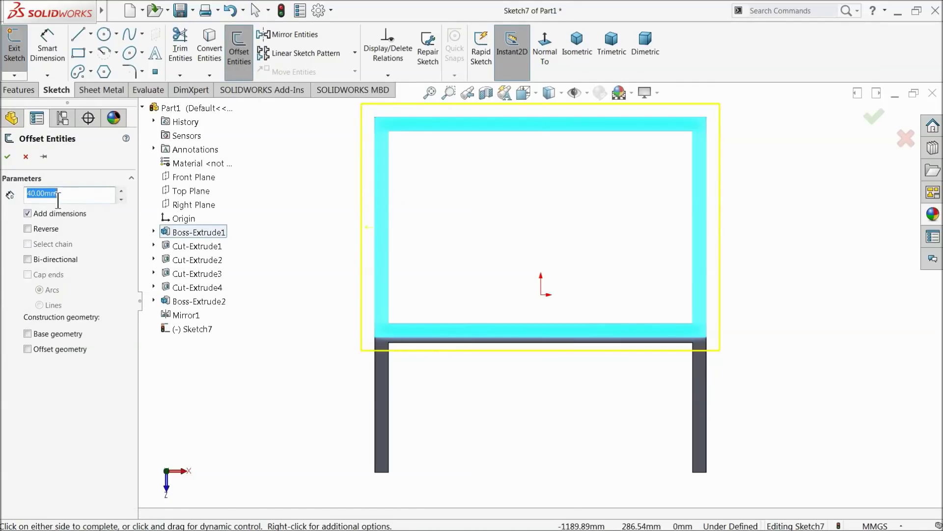
click(26, 157)
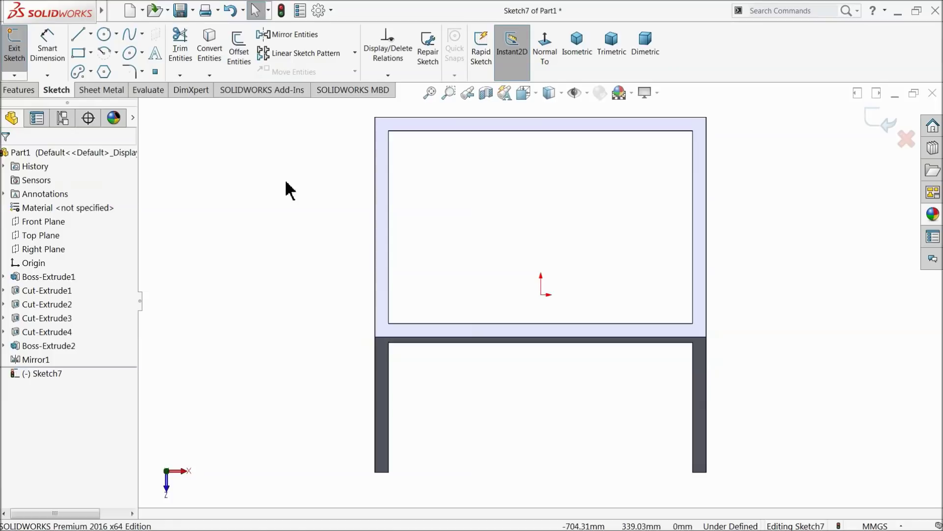
- Offset the four inner edges of the top opening 10 mm outward onto the frame's upper face
click(388, 181)
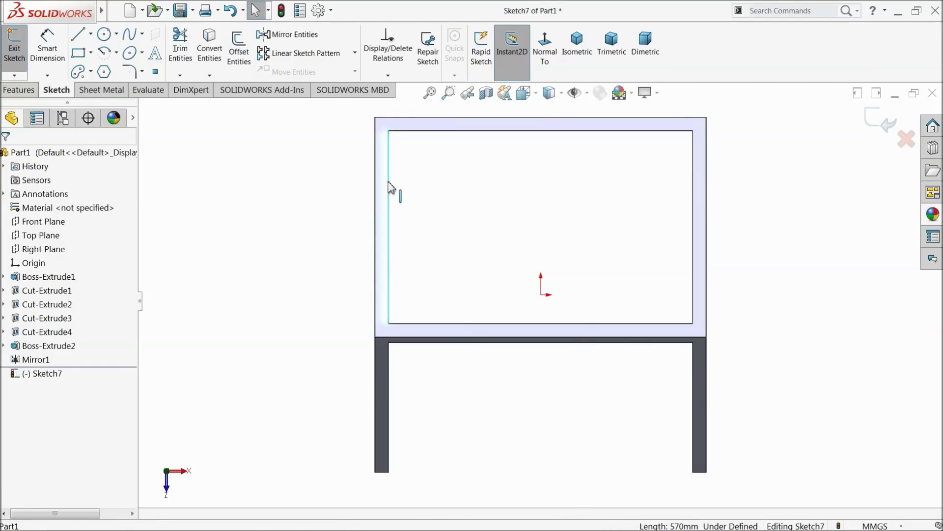
click(238, 54)
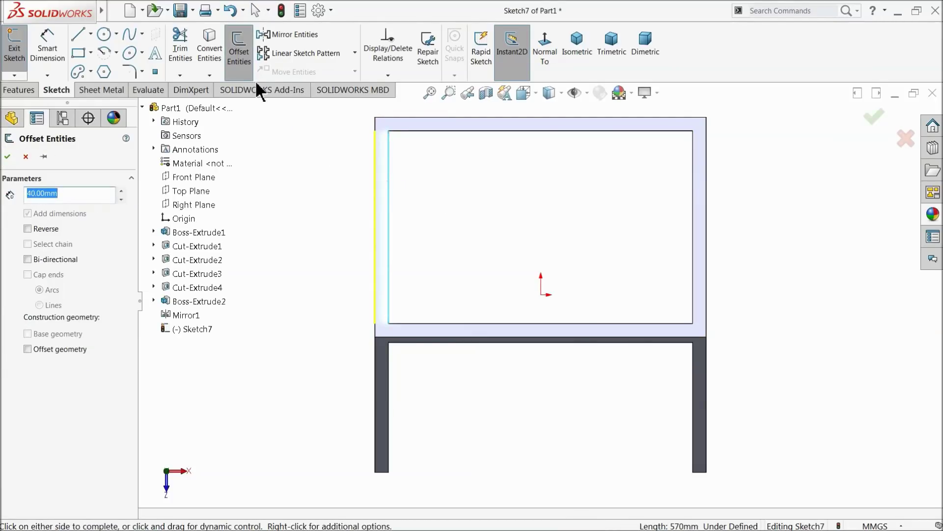
scroll(476, 162, down, 3)
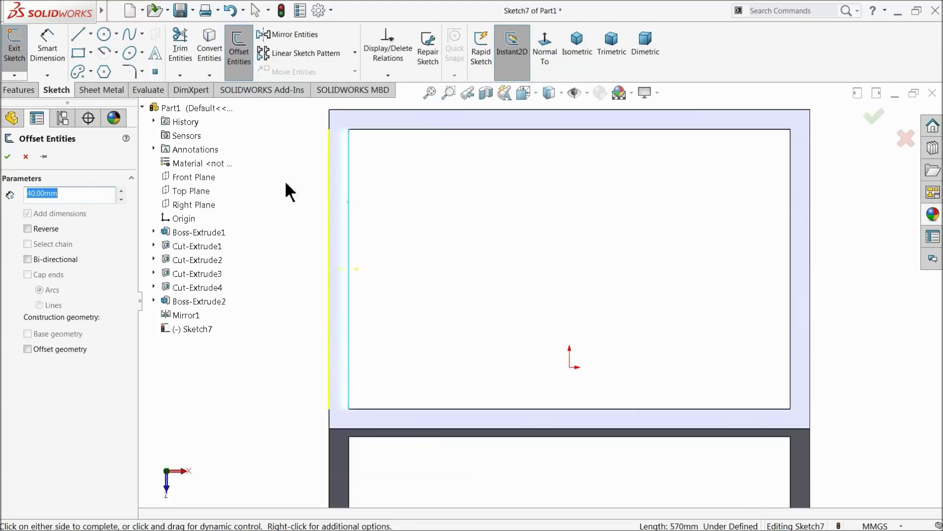
text(10)
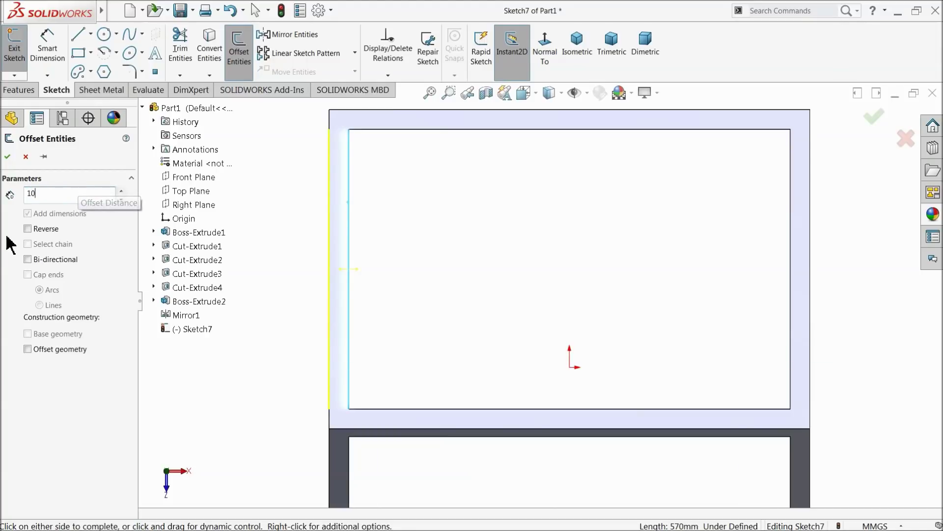
key(Return)
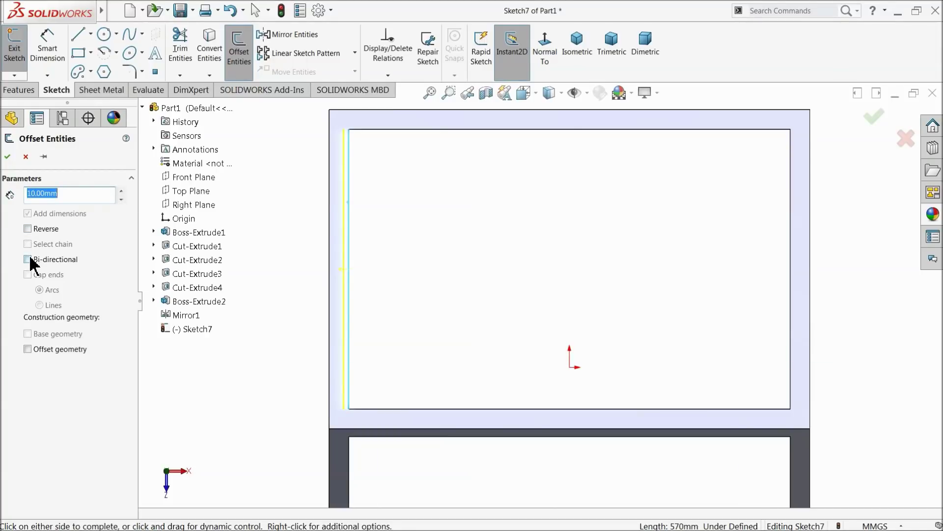
click(28, 230)
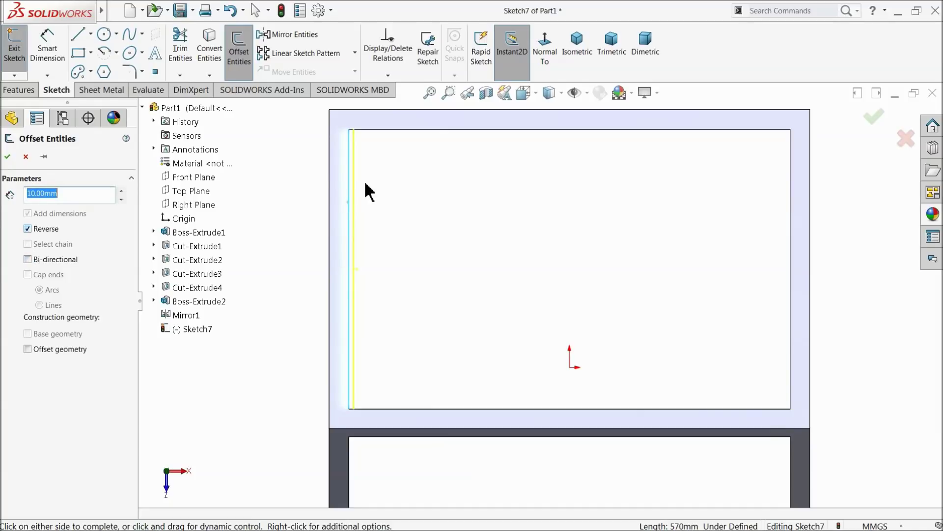
click(433, 130)
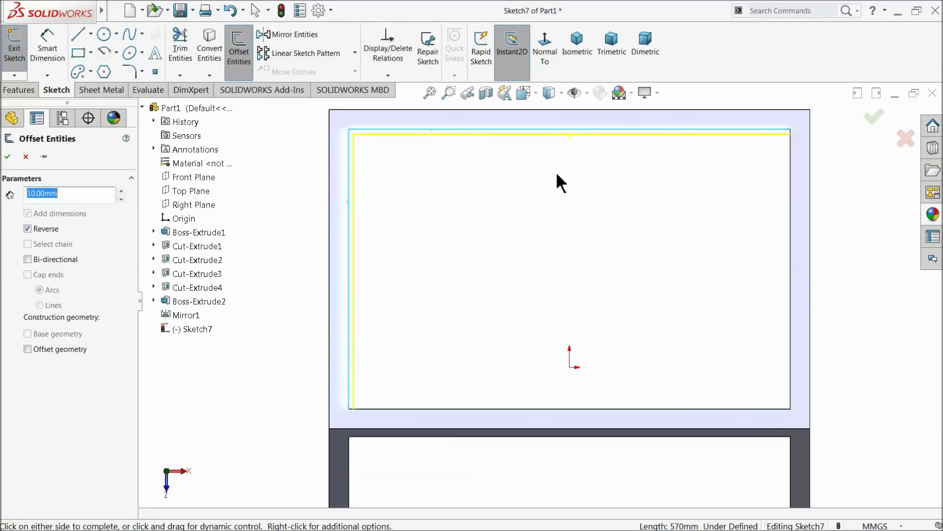
click(790, 253)
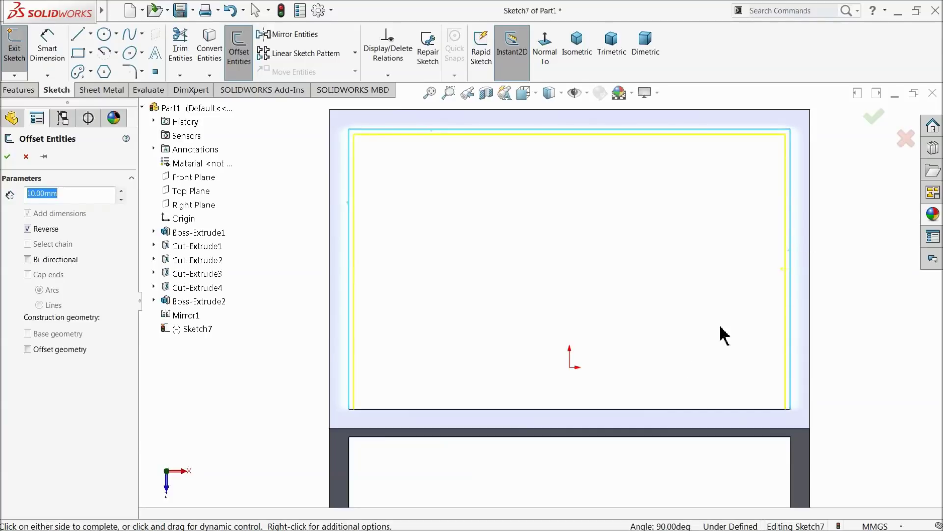
click(593, 409)
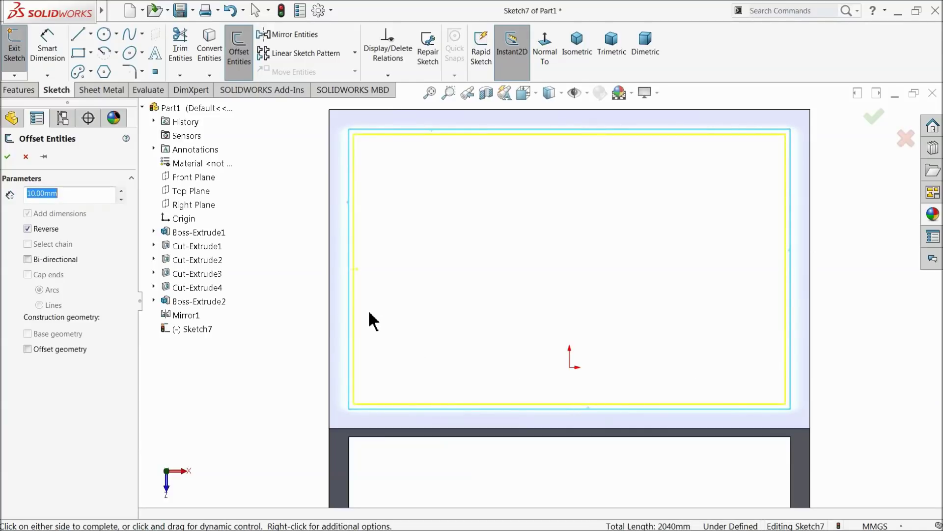
click(28, 229)
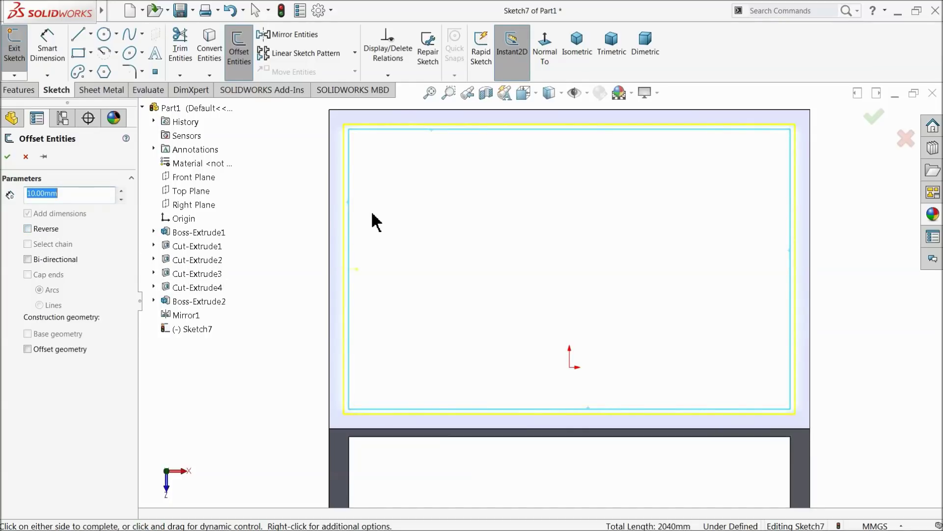
click(7, 157)
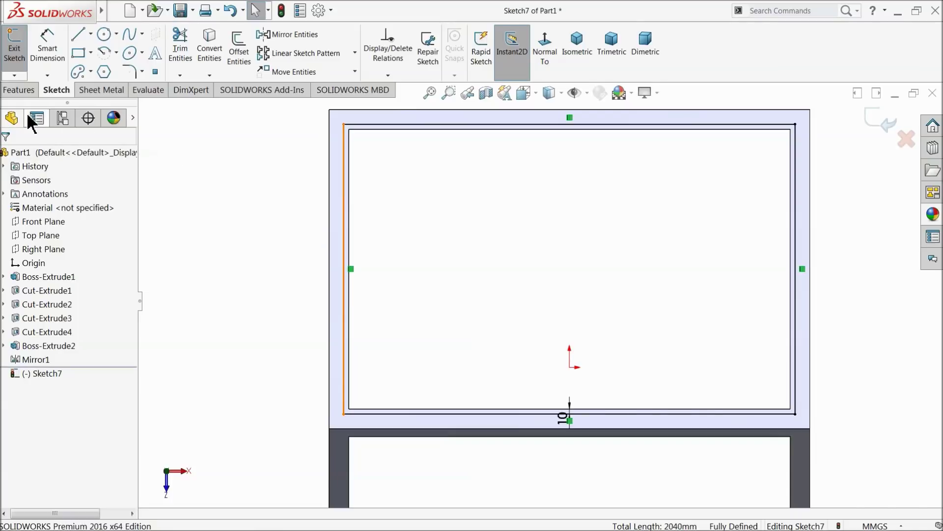
- Cut the offset top-opening profile as a 10 mm blind extruded cut down into the upper frame
click(22, 89)
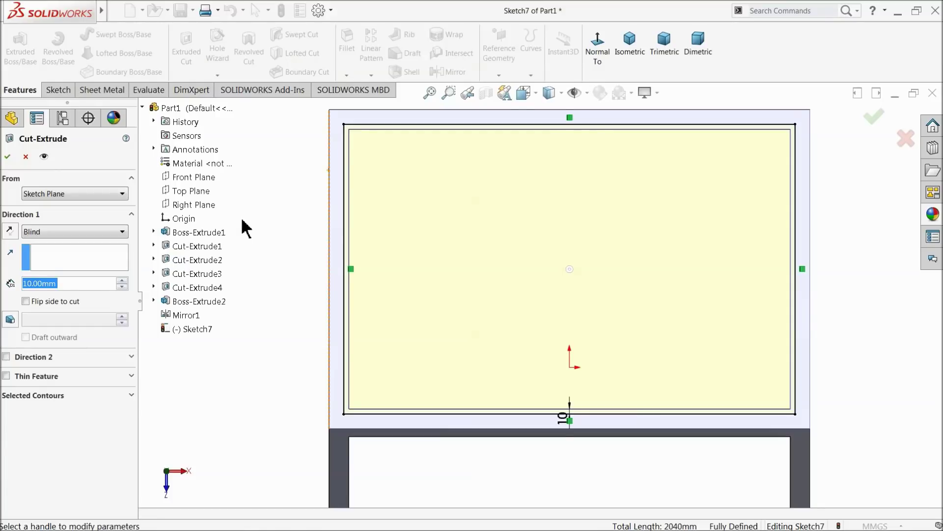
text(3)
key(Return)
mouse_move(247, 323)
middle_down()
mouse_move(194, 238)
mouse_move(220, 192)
mouse_move(200, 212)
middle_up()
scroll(492, 385, up, 3)
scroll(498, 378, down, 5)
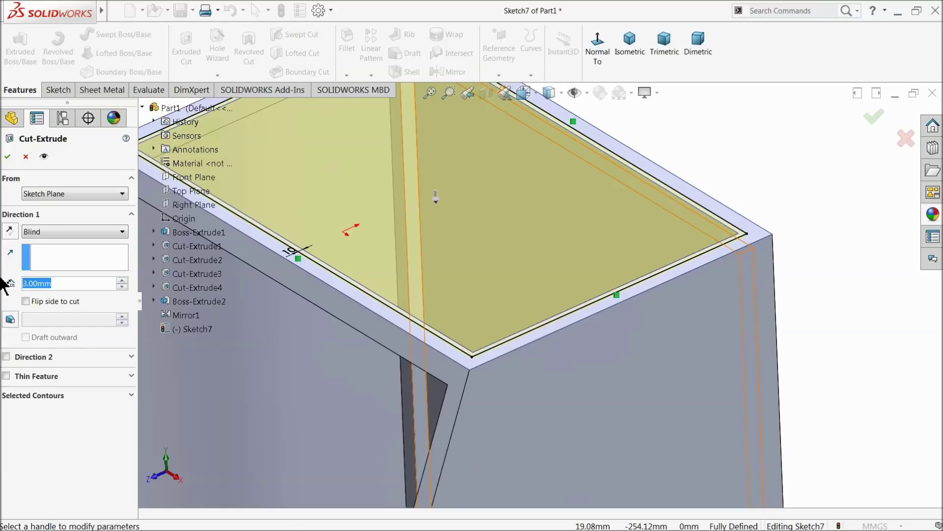
text(10)
key(Return)
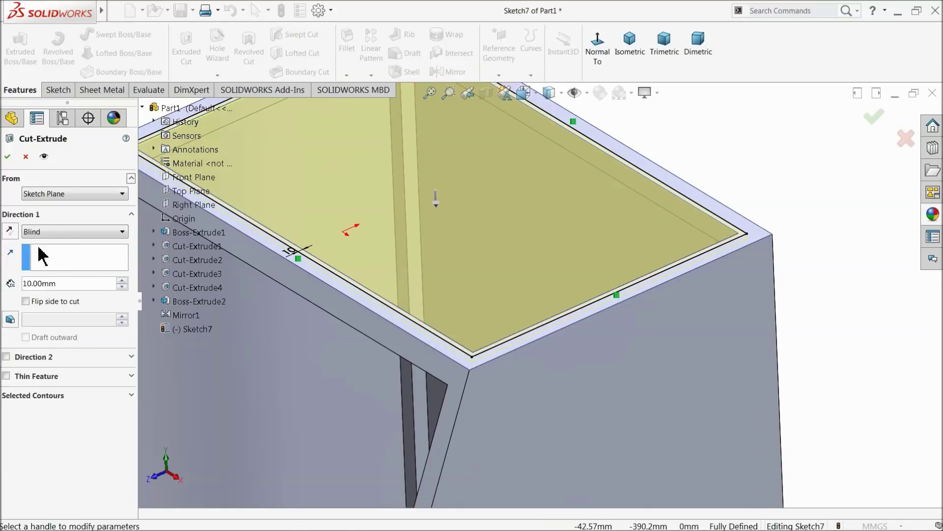
click(7, 156)
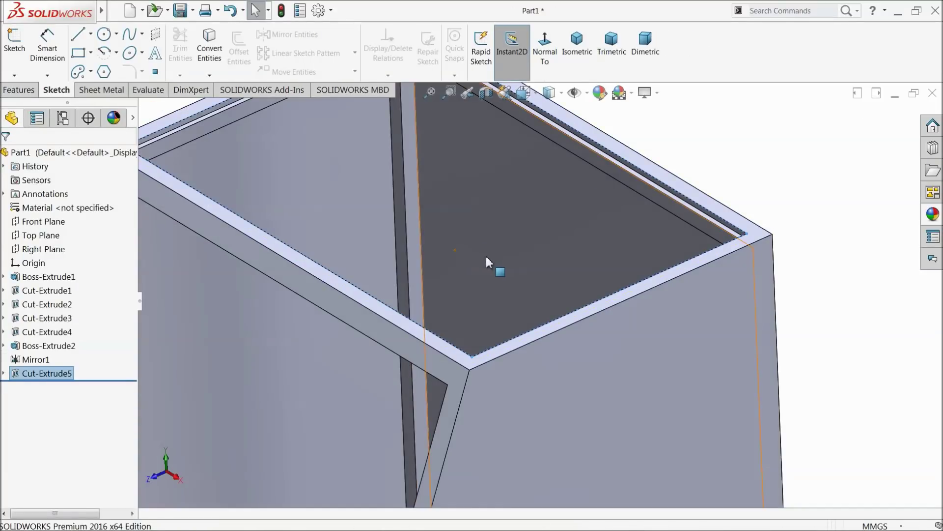
- Examine the recess around the top opening up close and the whole frame from several angles
scroll(486, 259, up, 1)
click(648, 194)
middle_drag(601, 217, 562, 285)
scroll(615, 289, down, 5)
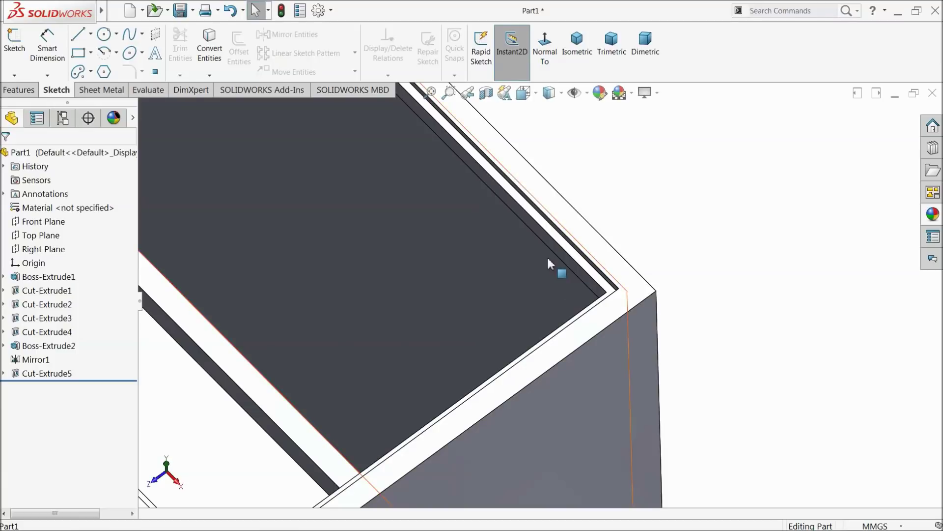
scroll(546, 255, up, 4)
scroll(390, 276, up, 3)
middle_drag(389, 276, 467, 211)
scroll(455, 206, down, 2)
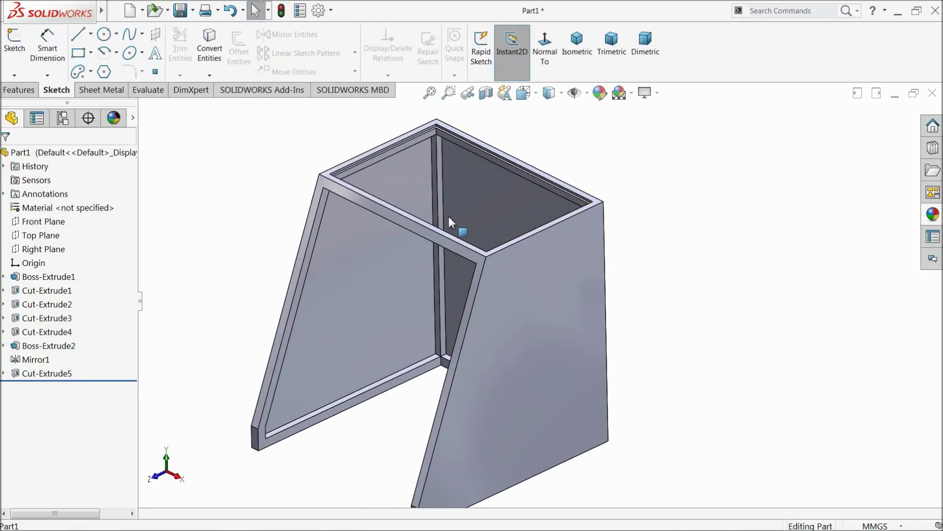
scroll(449, 216, up, 2)
scroll(457, 333, down, 2)
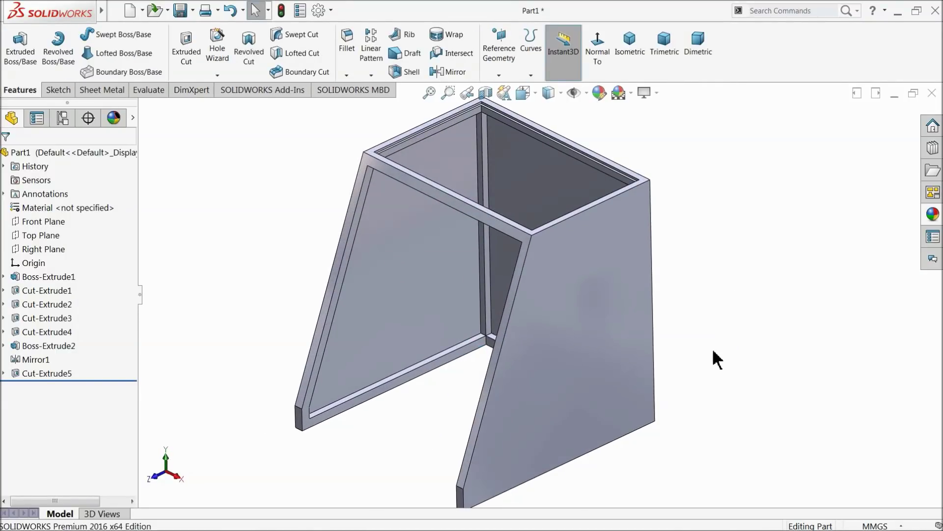
- Start a sketch on the tapered side's outer face and draw a corner rectangle about 110 by 79 mm near its upper vertical-edge corner
middle_drag(594, 410, 561, 366)
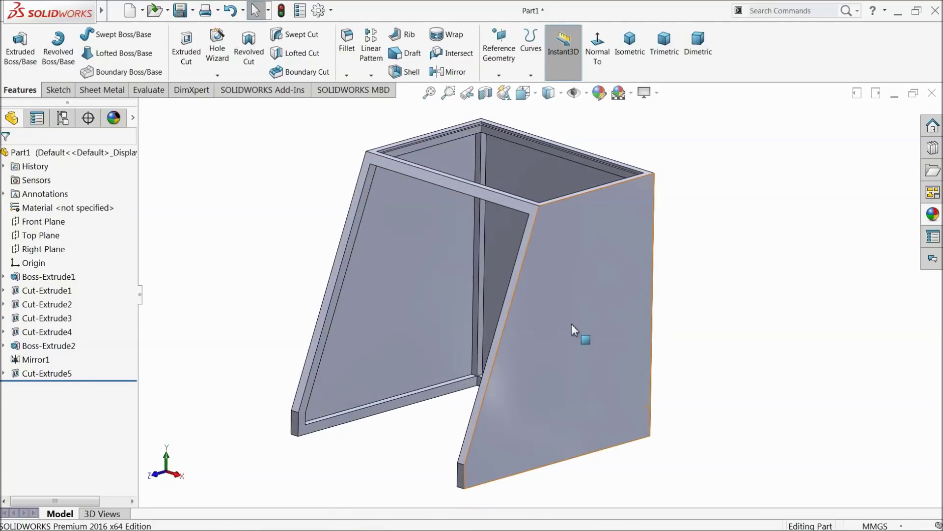
click(576, 310)
click(614, 281)
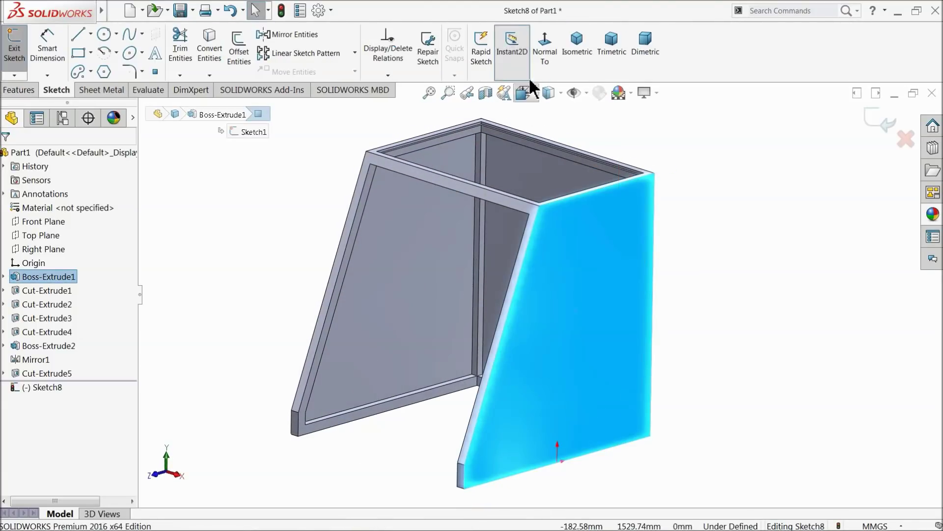
click(546, 42)
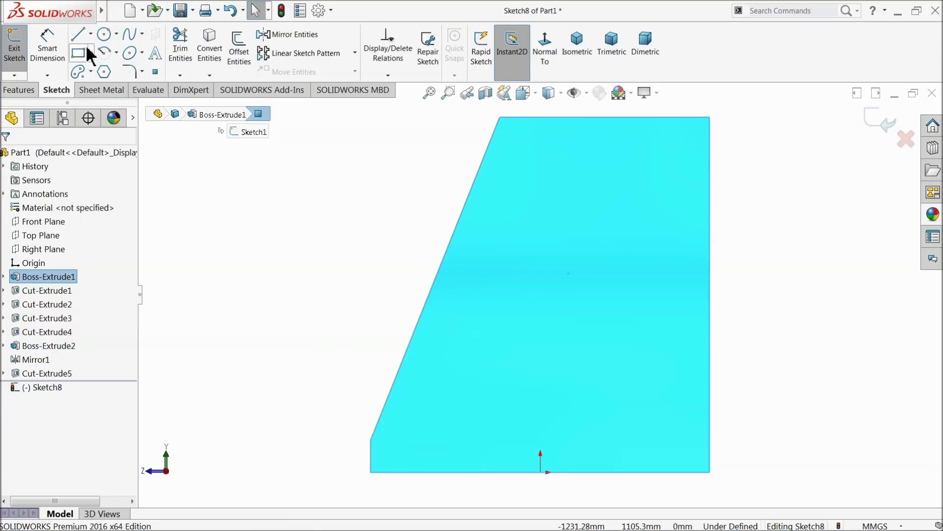
click(76, 54)
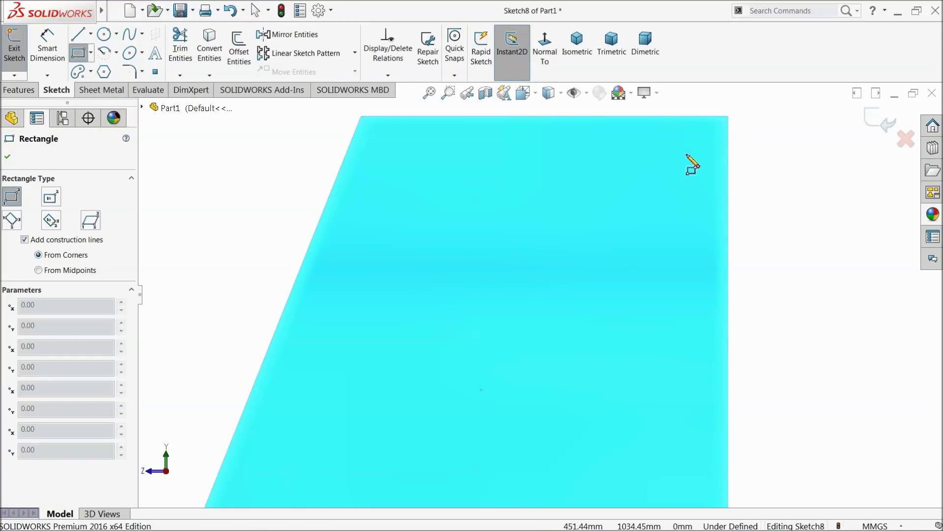
click(692, 150)
click(632, 194)
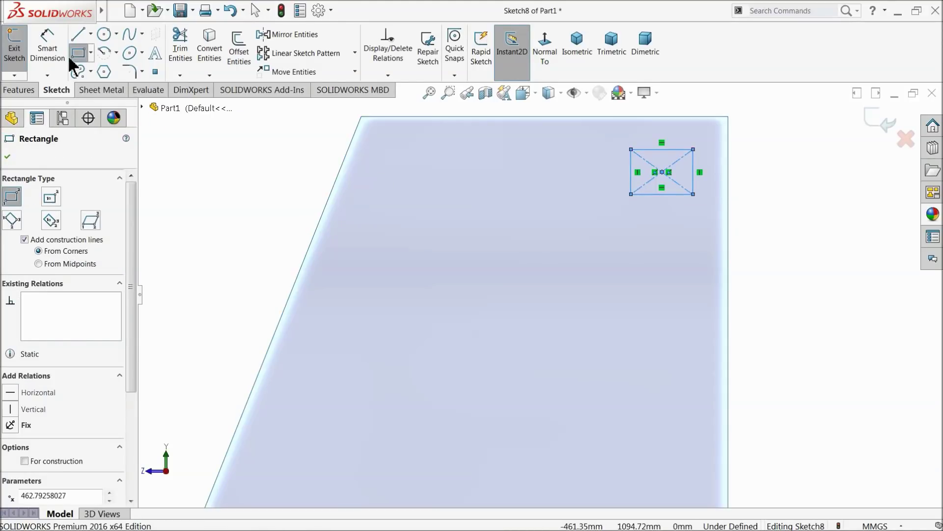
- Dimension the sketched rectangle as a square 50 mm wide and 50 mm high
click(47, 47)
scroll(694, 153, down, 3)
click(606, 227)
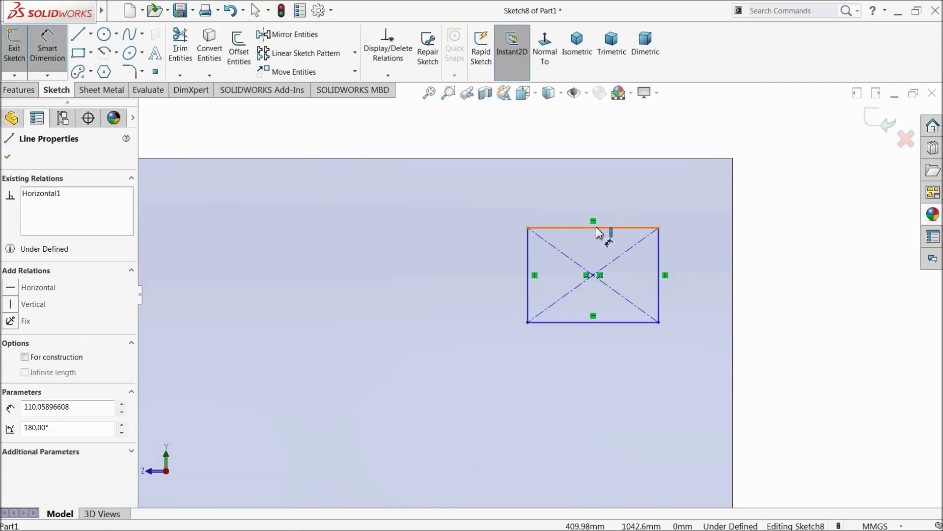
click(595, 219)
text(50)
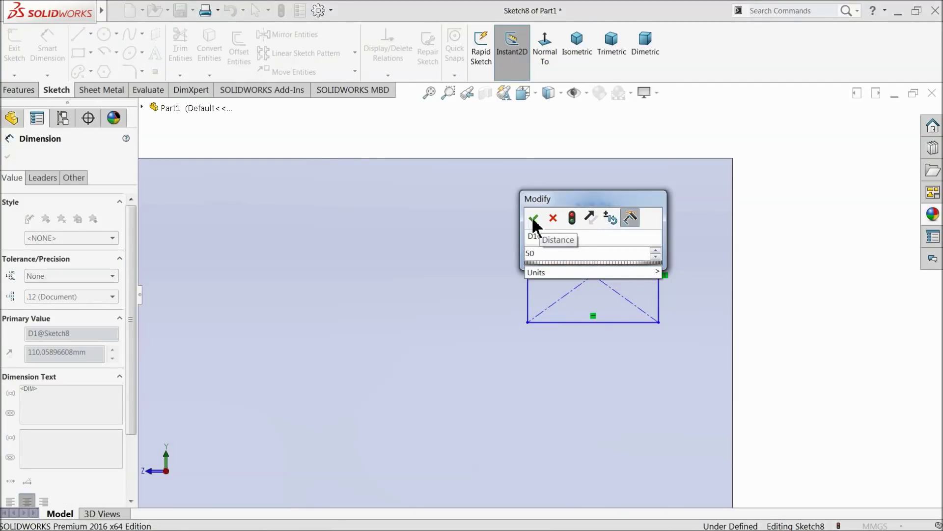
click(531, 218)
click(605, 276)
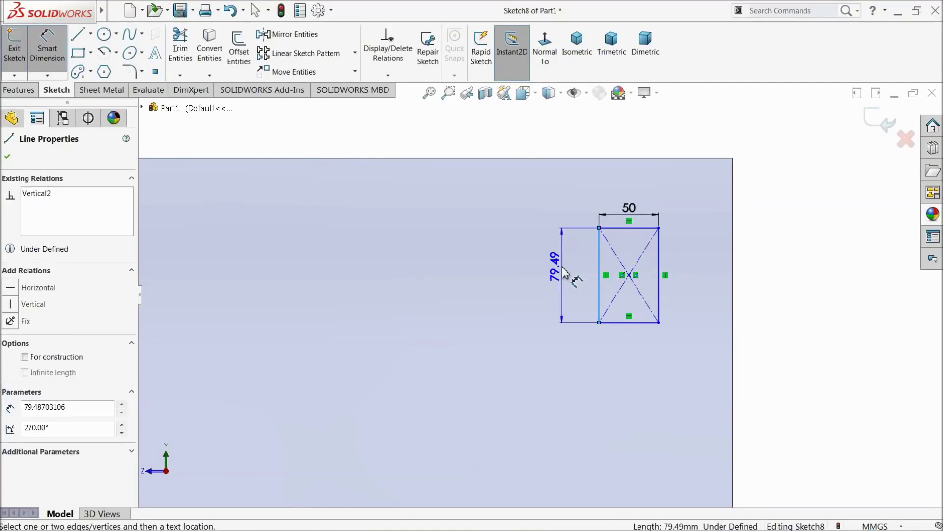
click(555, 269)
click(500, 268)
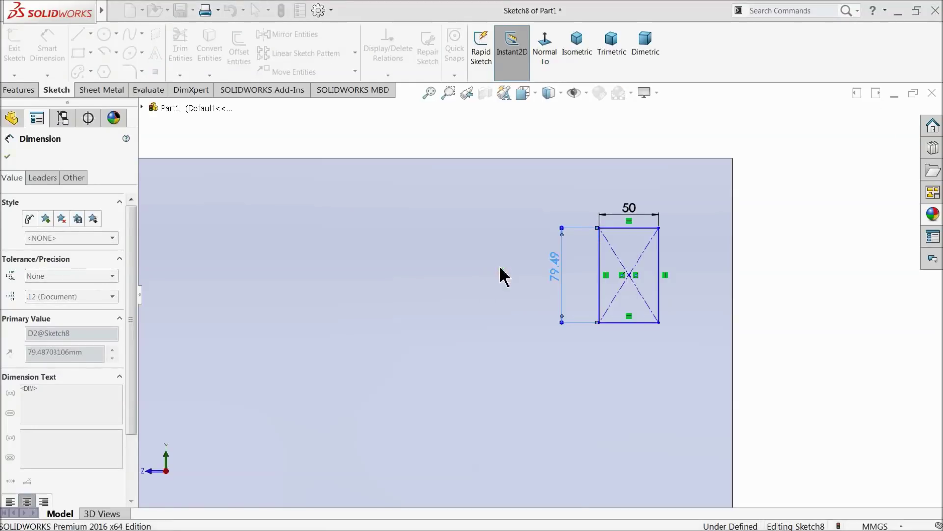
- Position the square 50 mm below the face's top edge and 50 mm from its vertical edge with dimensions
click(659, 228)
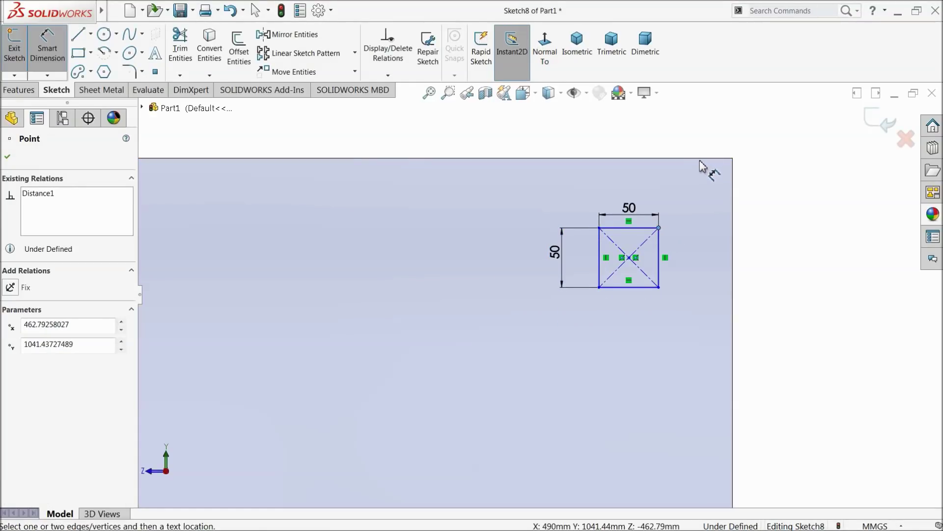
click(706, 159)
click(773, 197)
click(710, 190)
drag(661, 243, 736, 228)
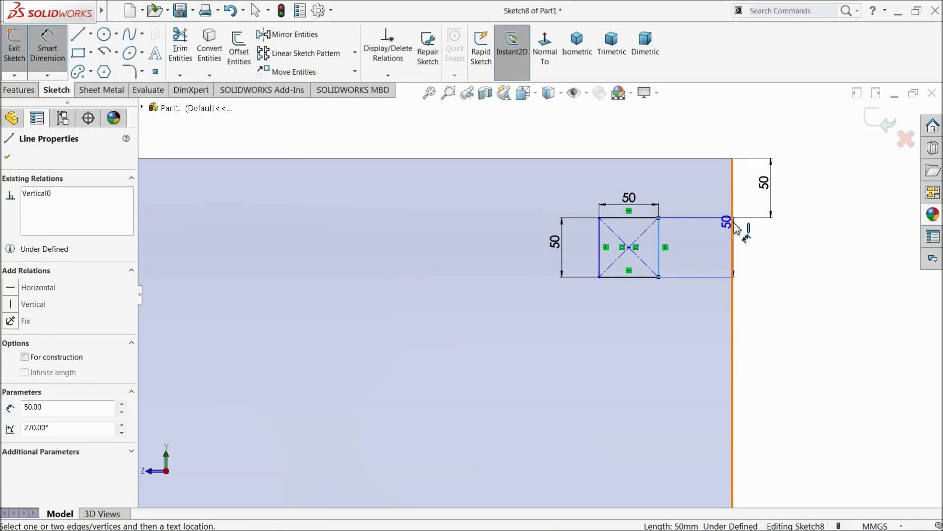
click(733, 227)
click(707, 142)
text(50)
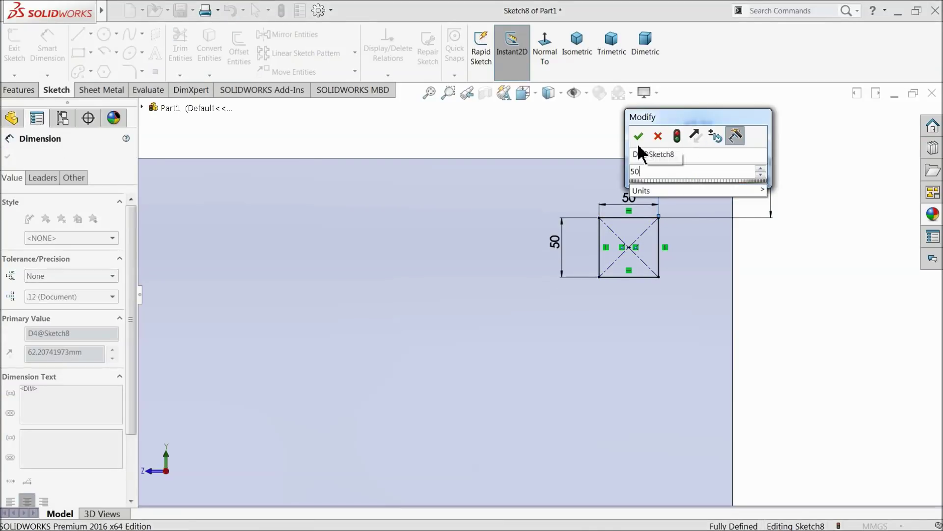
key(Return)
click(8, 158)
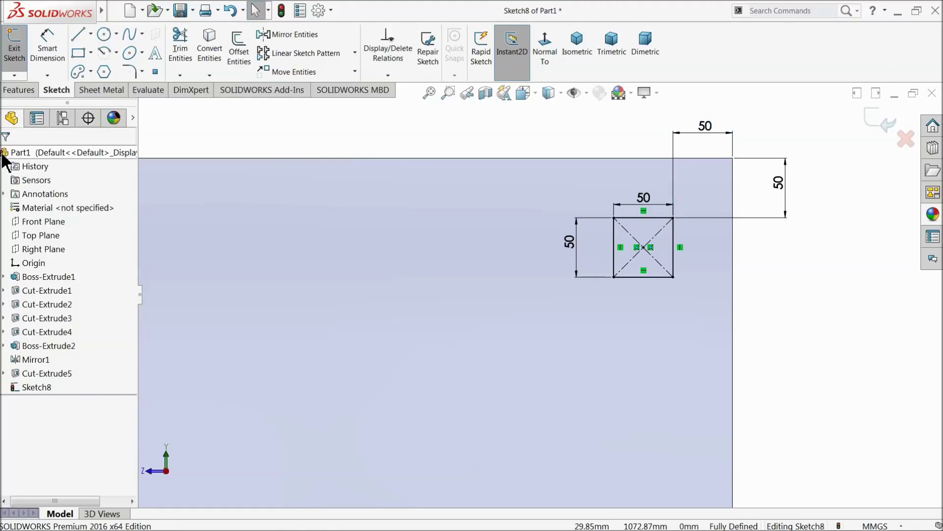
- Cut the 50 mm square through both side panels with a Through All extruded cut
scroll(456, 194, up, 5)
scroll(529, 288, up, 4)
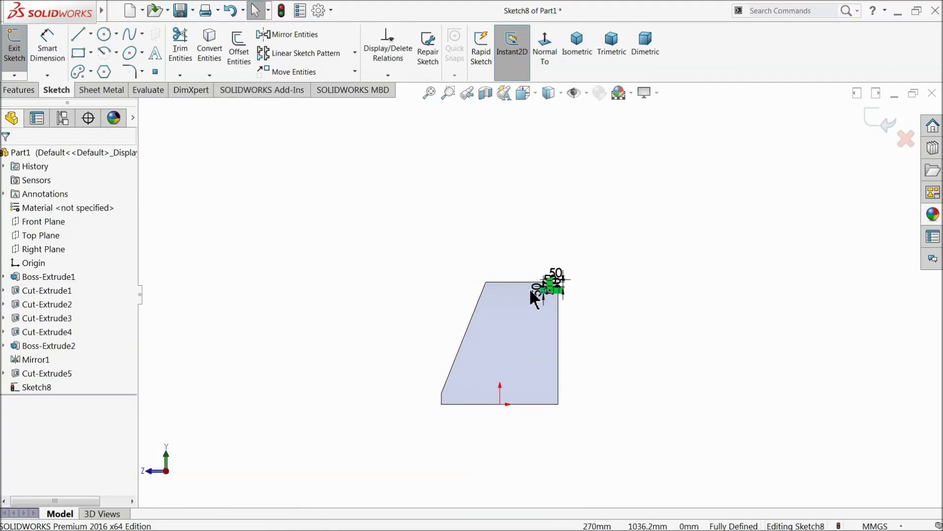
scroll(531, 326, down, 5)
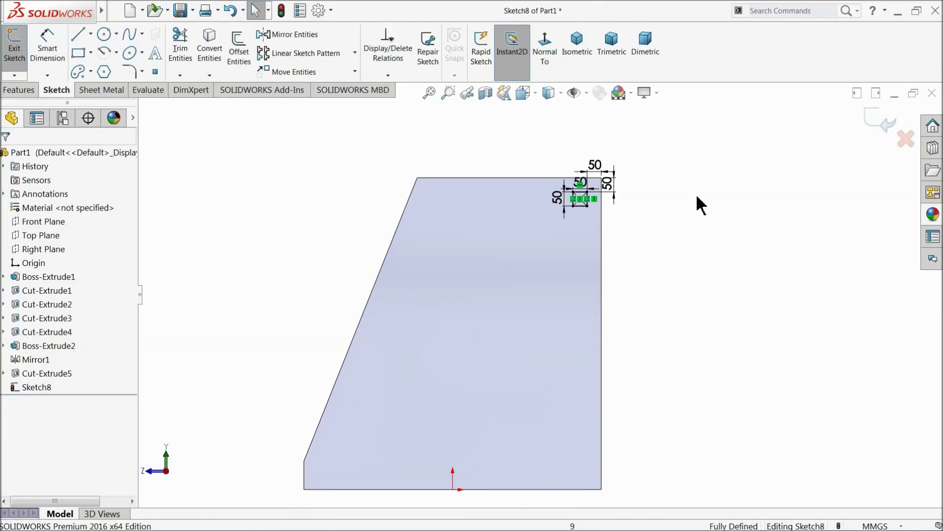
click(23, 91)
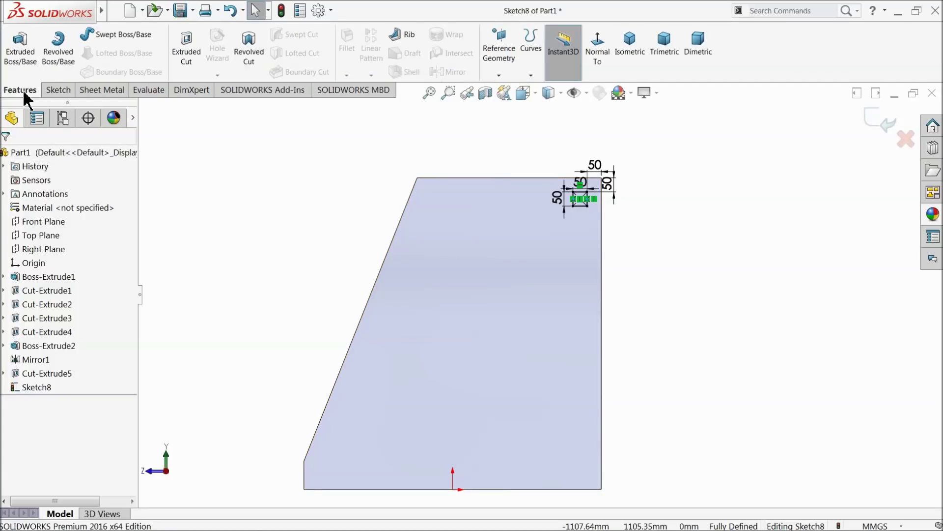
click(189, 54)
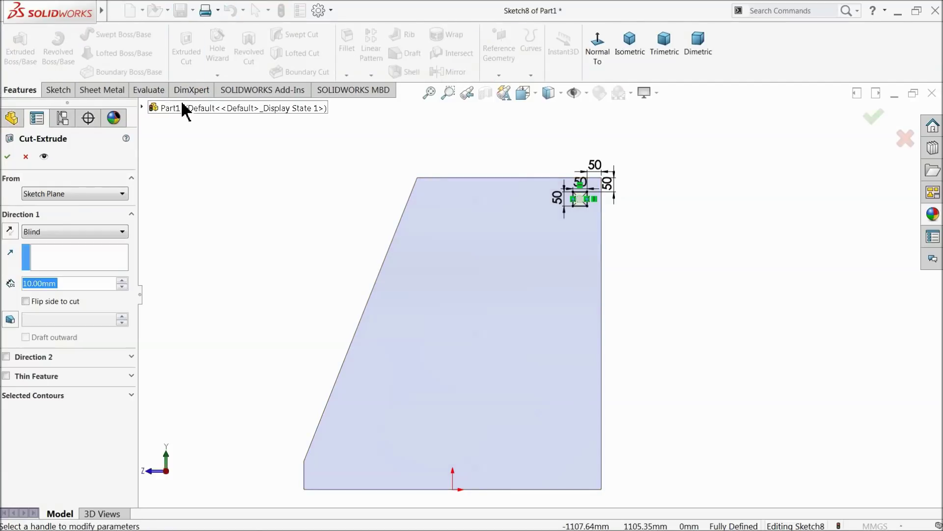
click(39, 233)
click(42, 253)
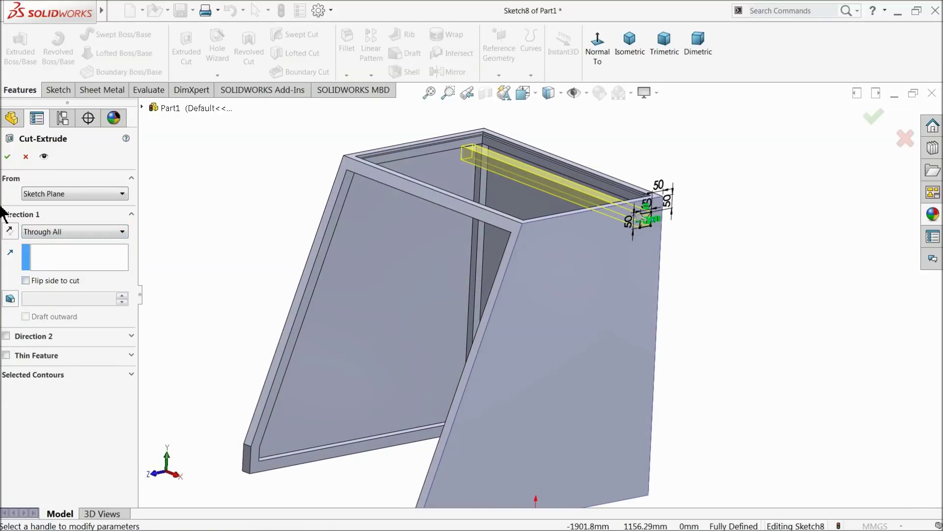
click(8, 157)
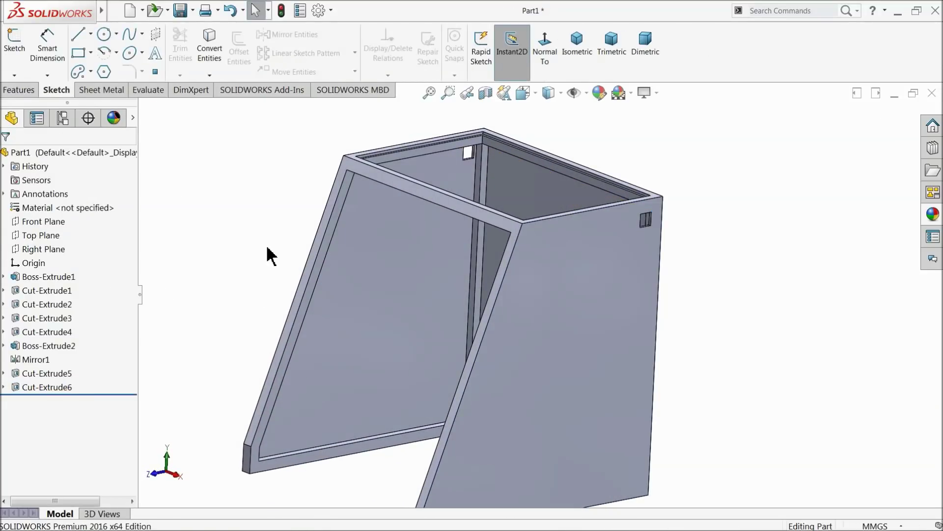
- Start a linear pattern of the square through-cut, using the side face's long vertical edge as the first direction
scroll(557, 334, down, 3)
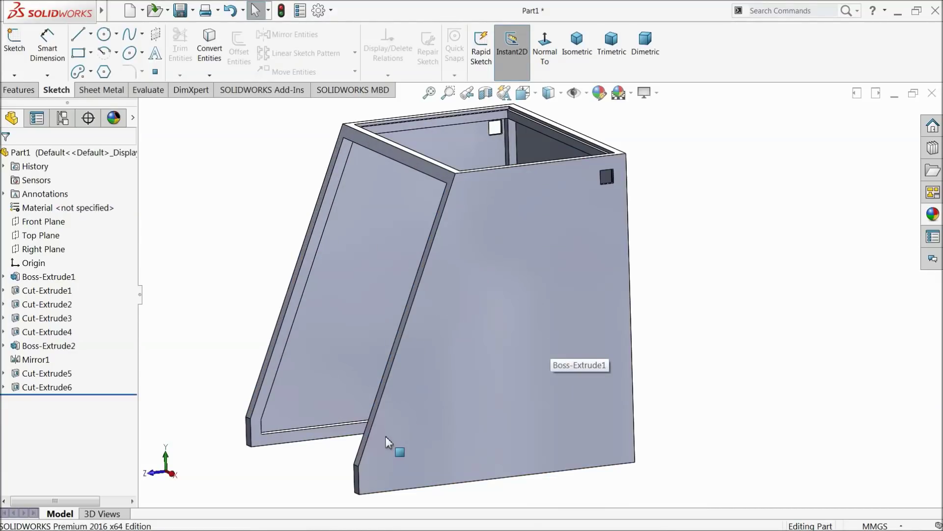
click(30, 92)
click(366, 61)
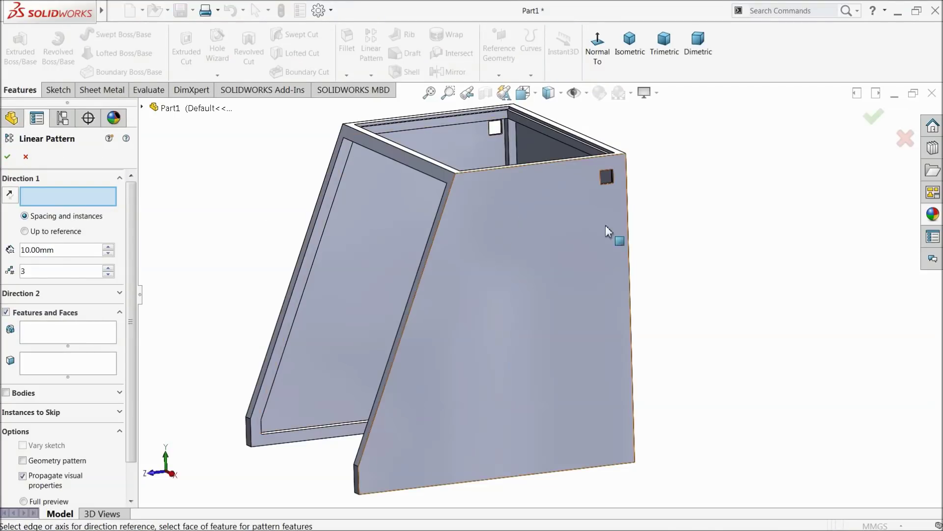
click(627, 222)
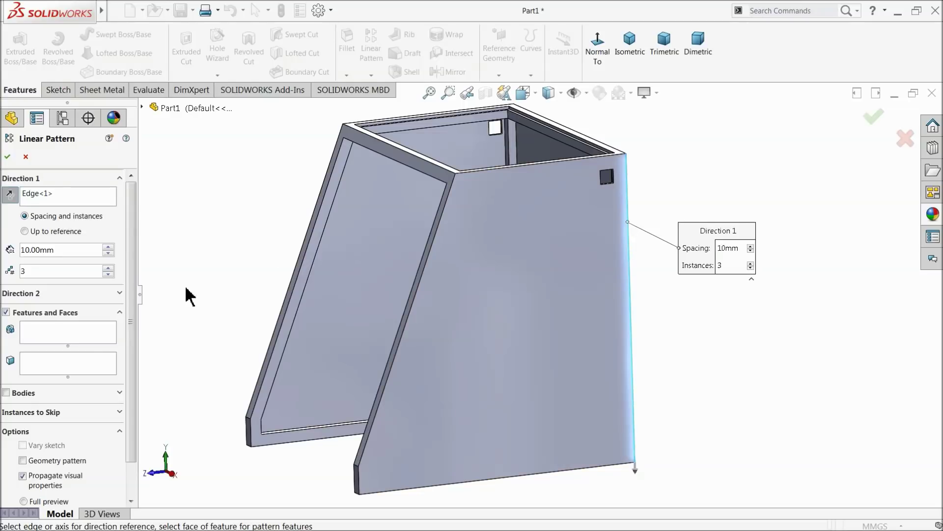
click(52, 330)
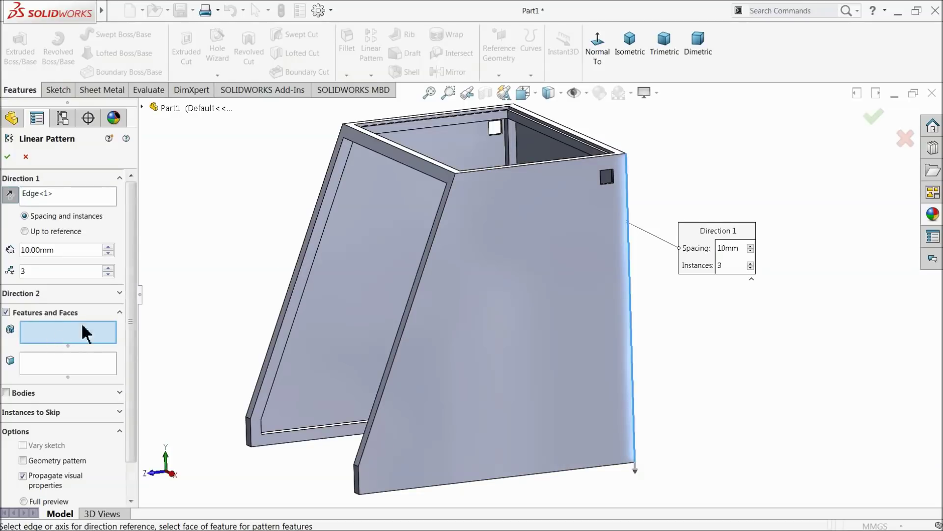
click(142, 107)
click(180, 343)
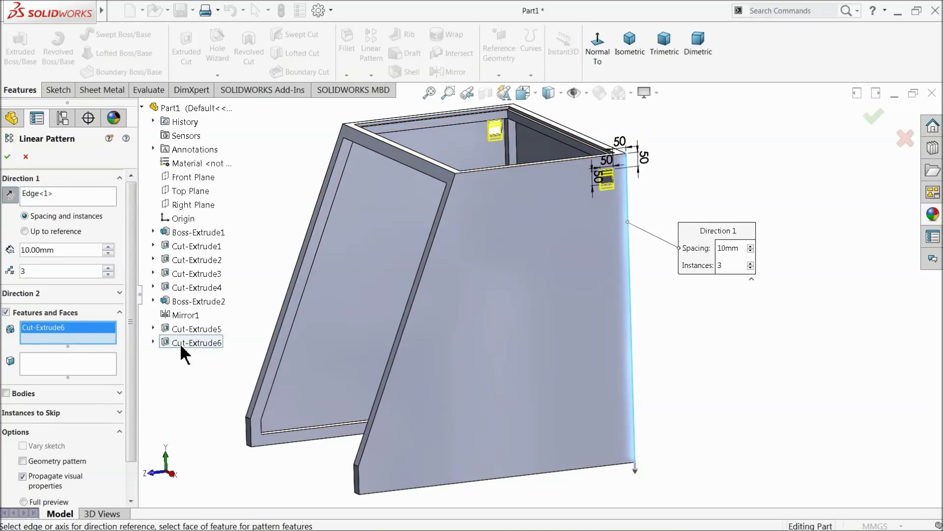
- Set the pattern's first direction to 60 mm spacing and 16 instances
drag(61, 249, 10, 249)
text(60)
key(Return)
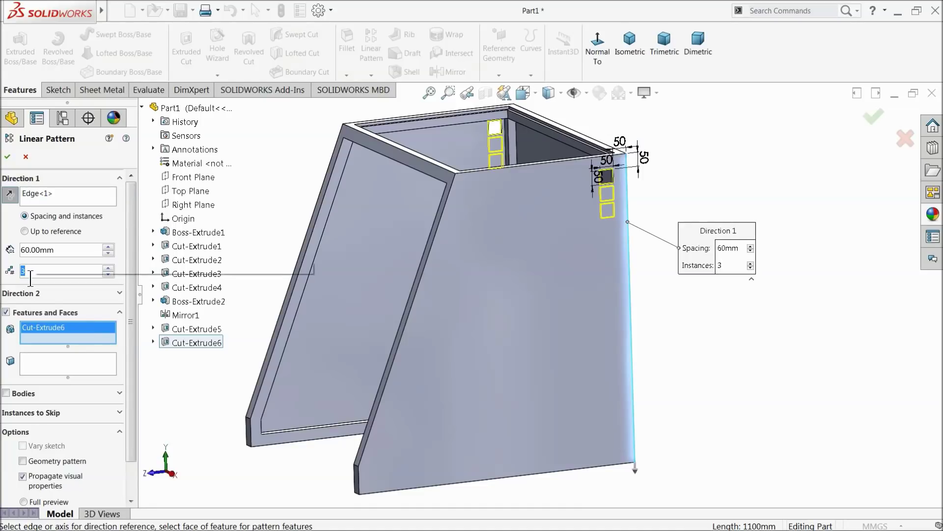
text(16)
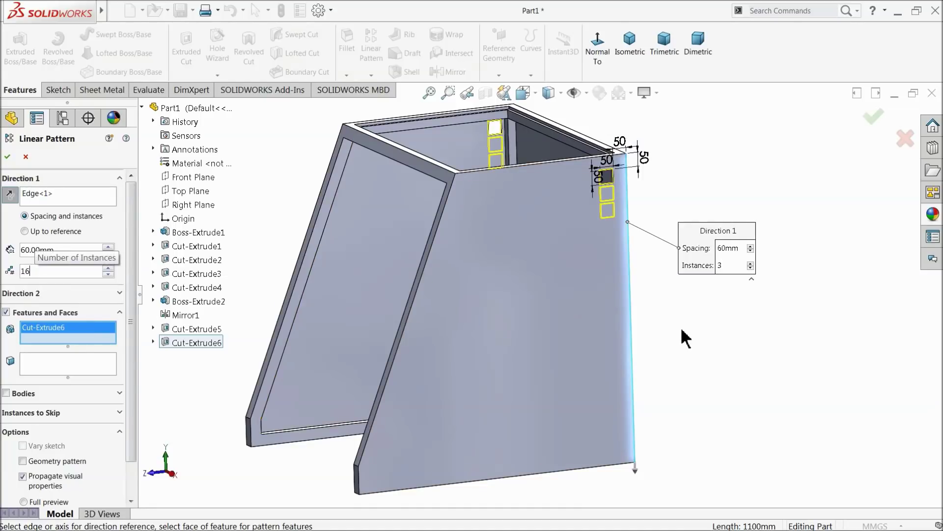
key(Return)
middle_drag(607, 403, 680, 381)
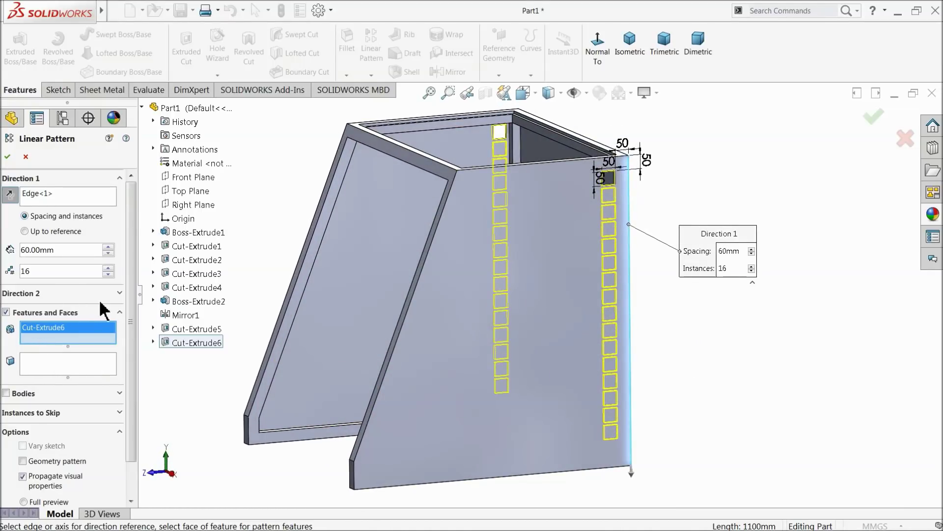
- Define the pattern's second direction along the side face's top edge with 60 mm spacing and 3 instances
click(119, 294)
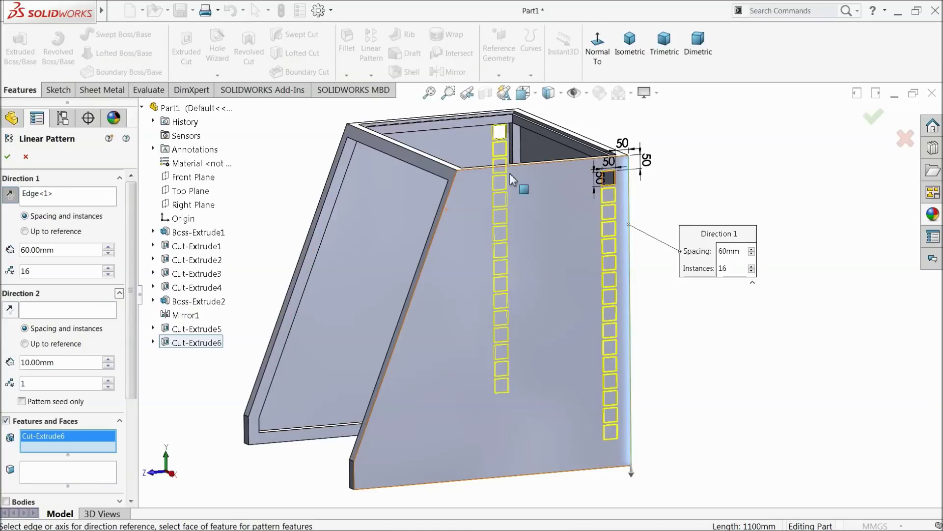
click(59, 310)
click(543, 169)
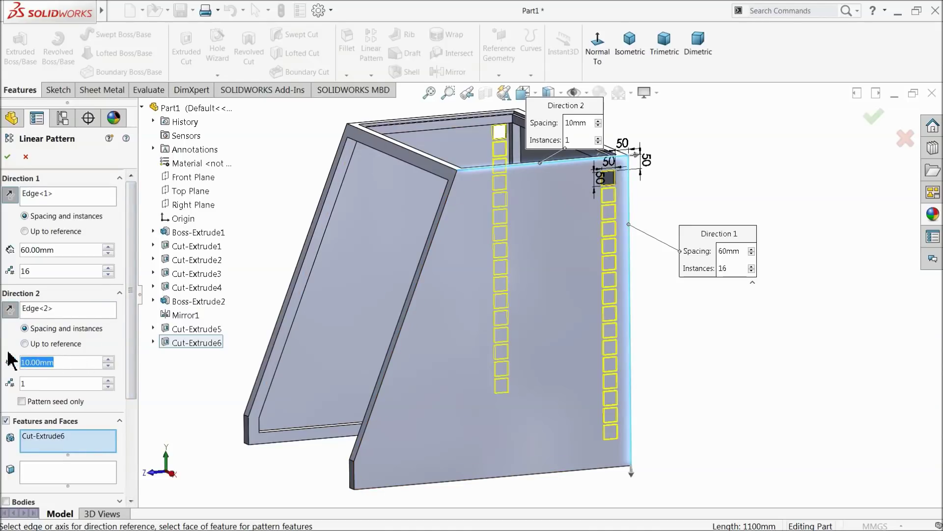
text(60)
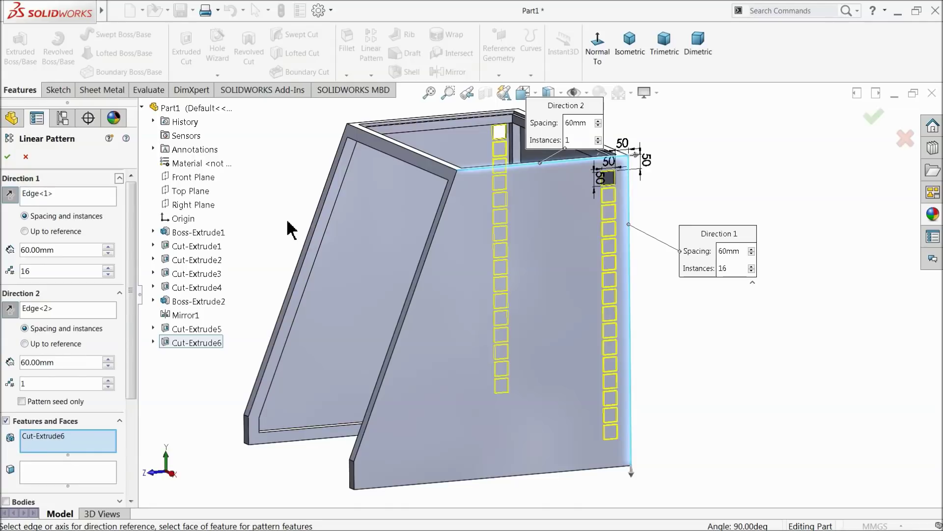
click(108, 381)
click(108, 381)
scroll(427, 298, up, 3)
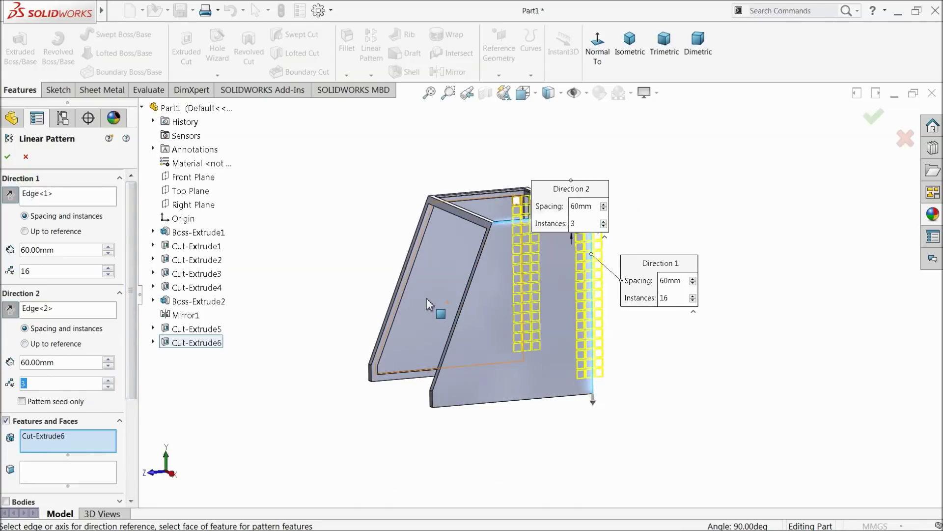
click(597, 54)
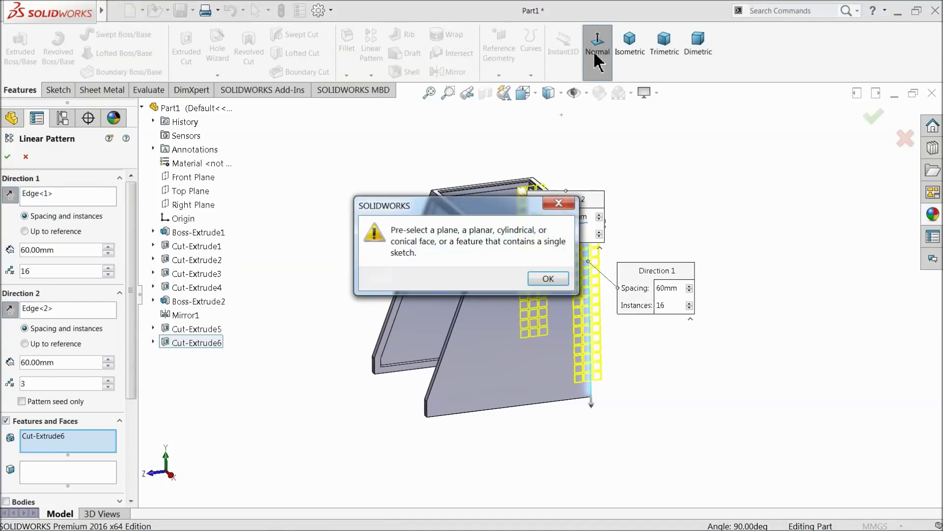
click(559, 202)
click(484, 345)
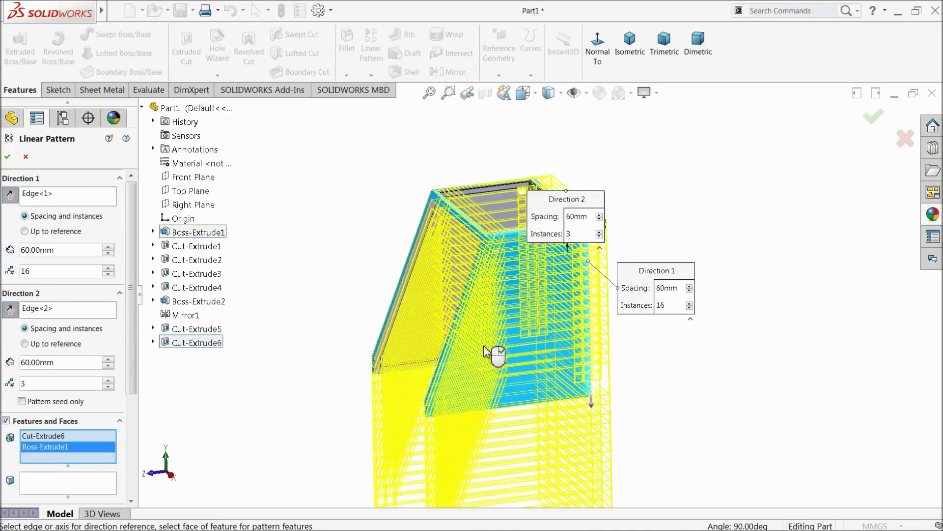
right_click(57, 445)
click(89, 466)
- Reverse the pattern's second direction so the columns run inward across the side face
middle_drag(585, 270, 444, 283)
scroll(543, 280, down, 2)
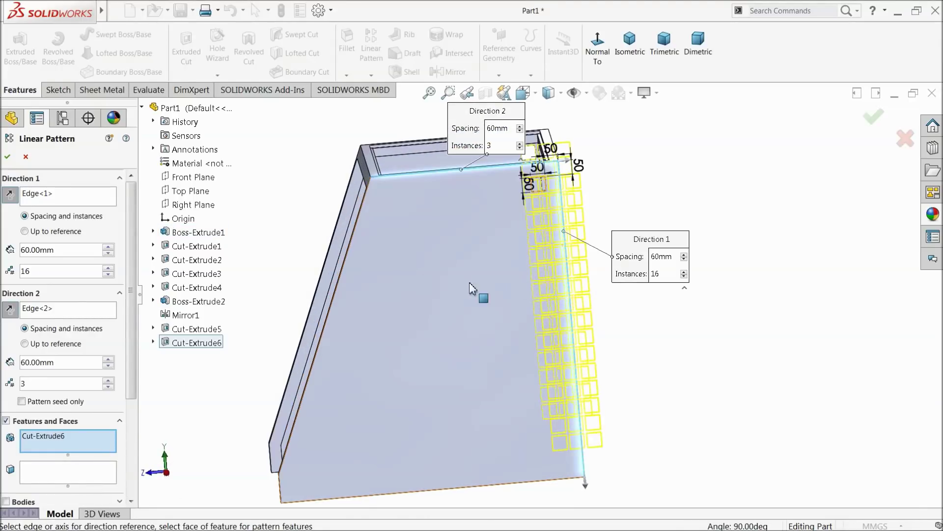
click(10, 309)
middle_drag(337, 270, 463, 320)
scroll(466, 322, down, 2)
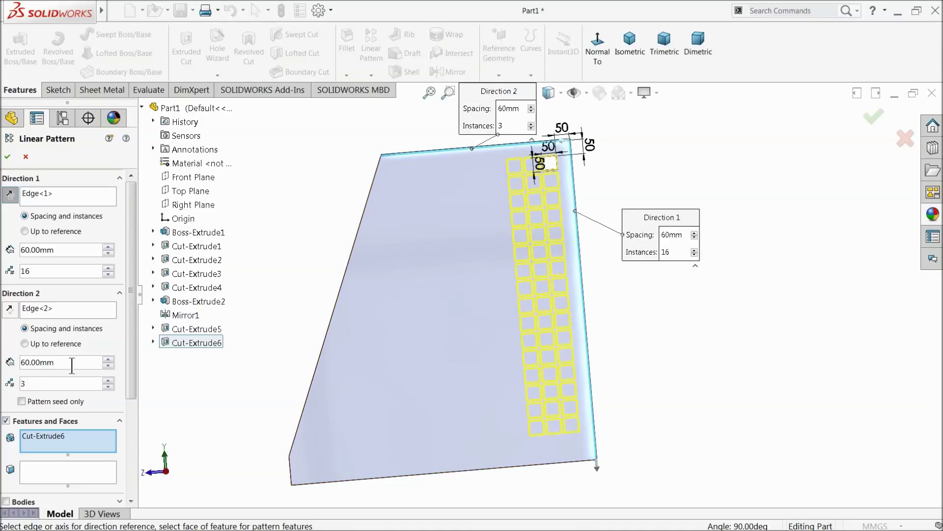
- Set the second direction of the pattern to 15 instances
click(108, 381)
click(108, 381)
click(108, 381)
click(108, 381)
click(109, 381)
click(108, 382)
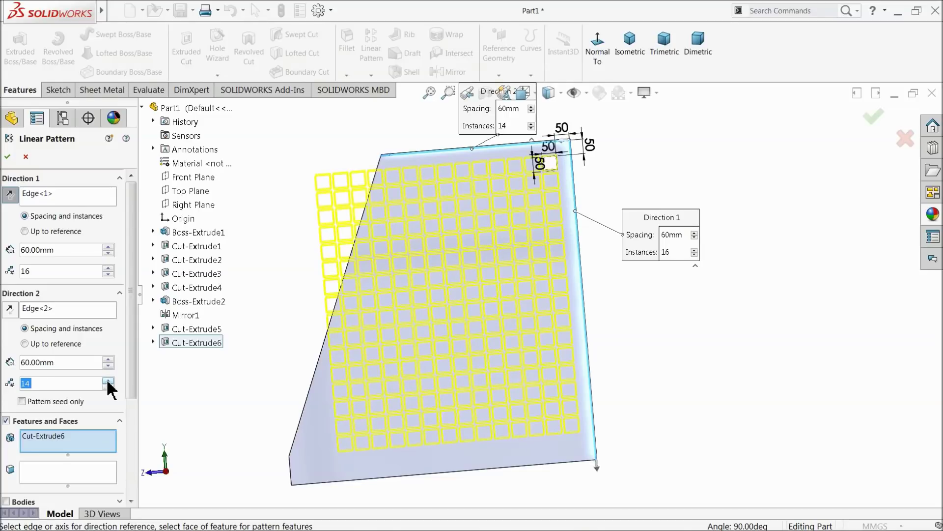
click(108, 381)
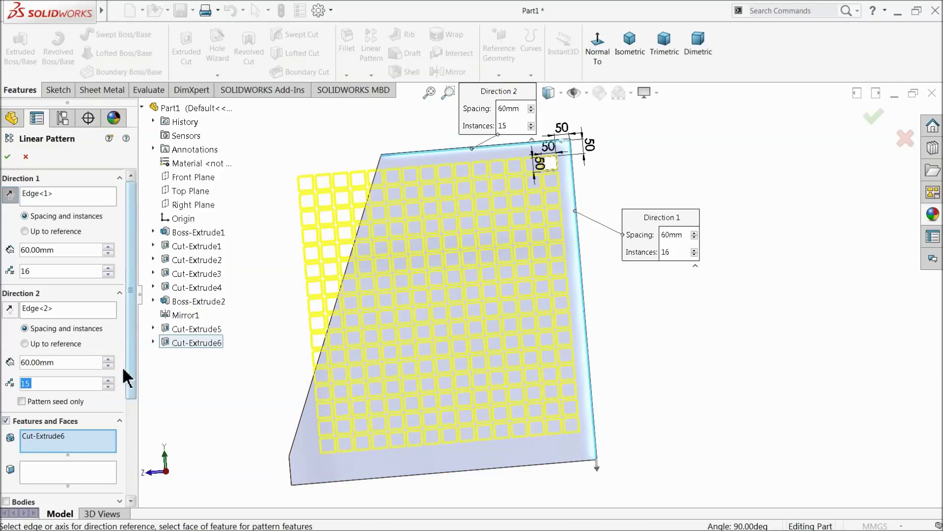
- Start choosing instances to skip and exclude (1, 11) and (2, 11), which cross the slanted edge
scroll(126, 393, down, 5)
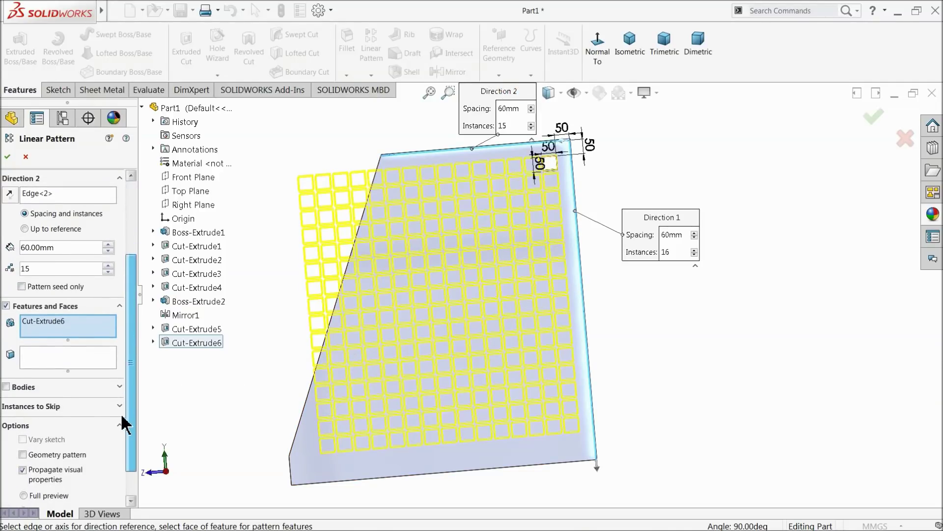
click(119, 386)
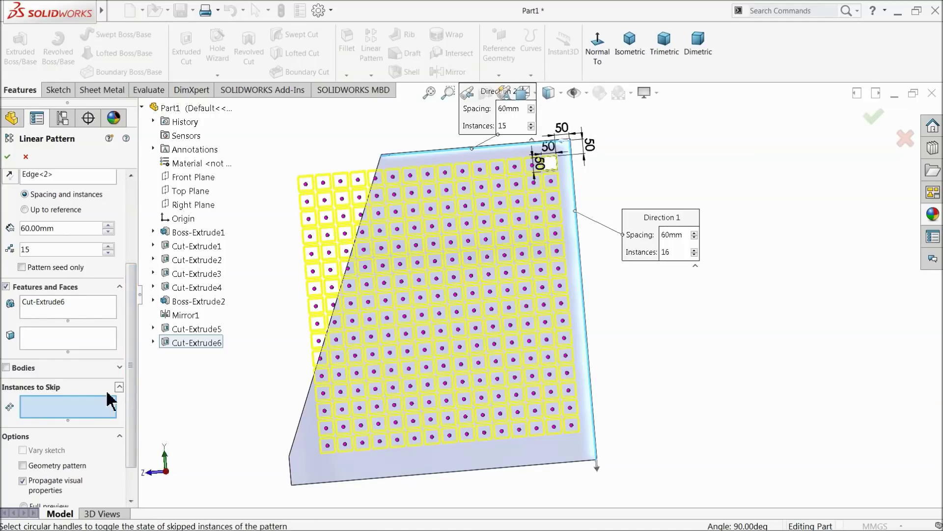
scroll(408, 211, down, 3)
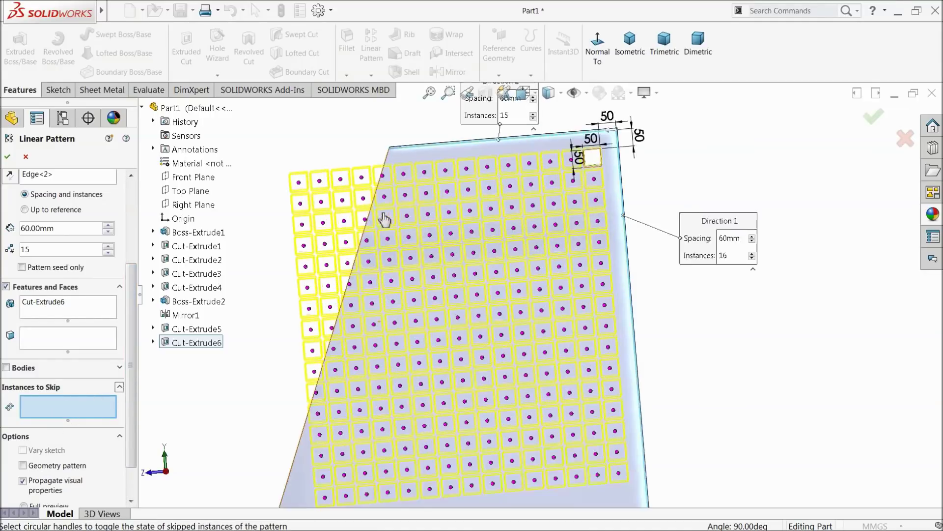
scroll(409, 210, down, 2)
click(412, 164)
click(415, 208)
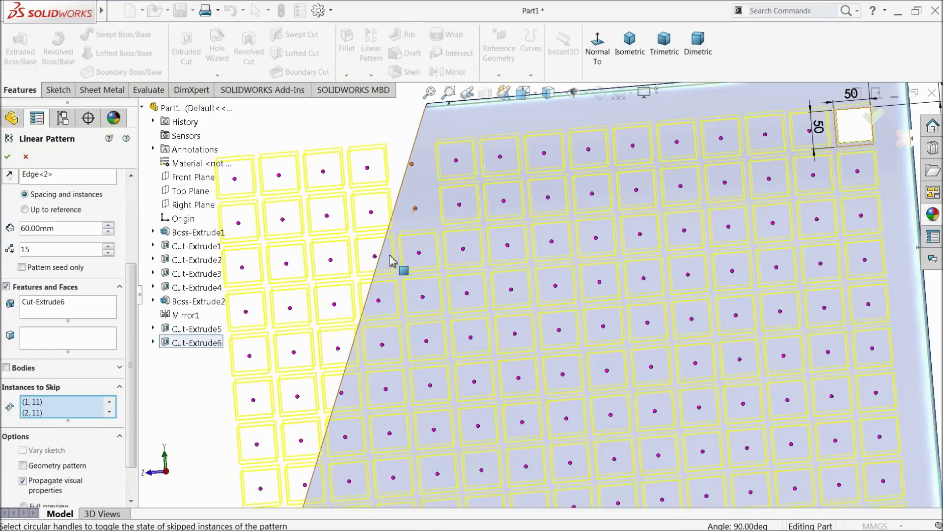
- Skip instances 12 to 15 in each of the top three rows, on or beyond the slanted edge
click(375, 256)
click(331, 260)
click(286, 264)
click(242, 268)
click(239, 222)
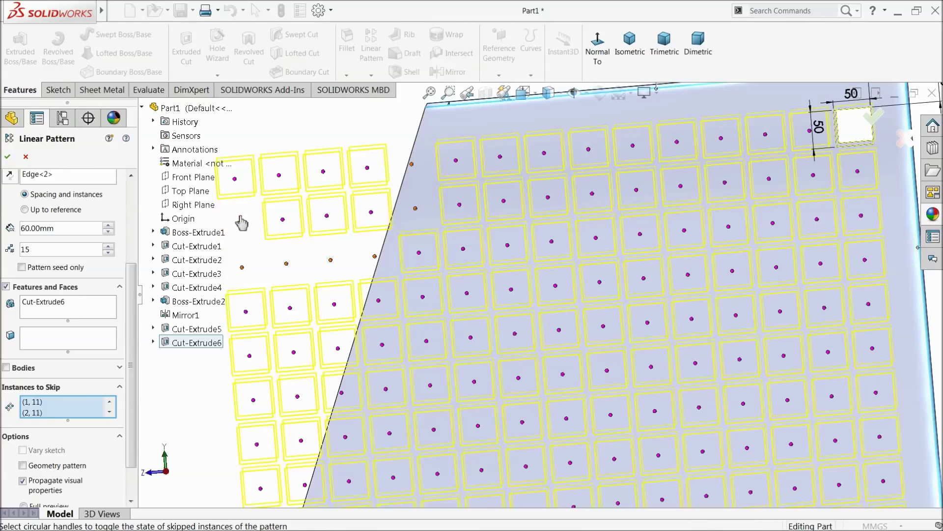
click(235, 179)
click(279, 175)
click(282, 219)
click(327, 216)
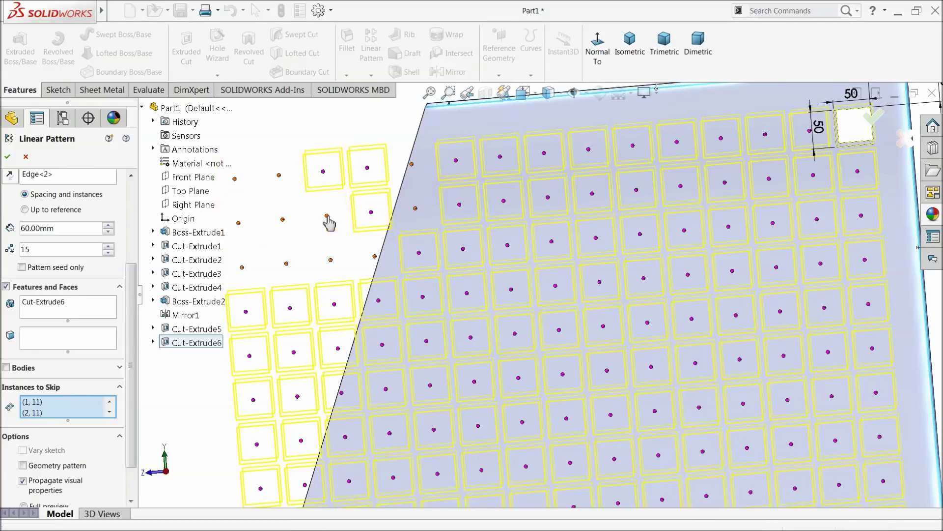
click(323, 172)
click(367, 169)
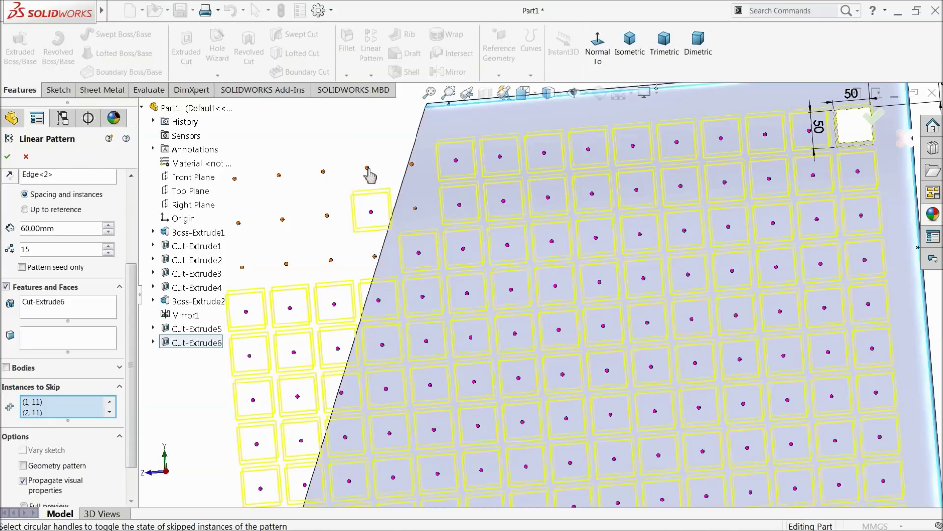
click(371, 212)
- Skip fourth-row instances 12 to 15 and fifth-row instances 13 to 15 along the slanted edge
scroll(350, 325, up, 3)
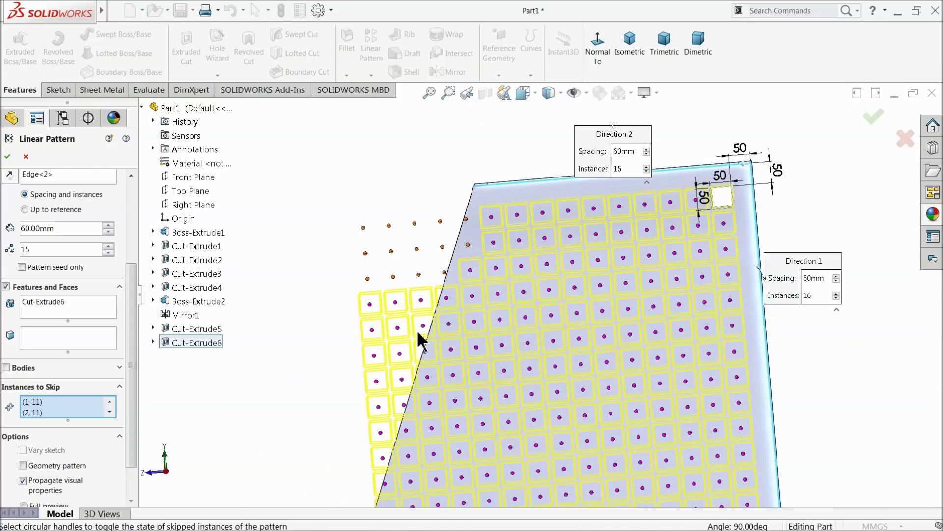
scroll(459, 316, down, 5)
click(465, 280)
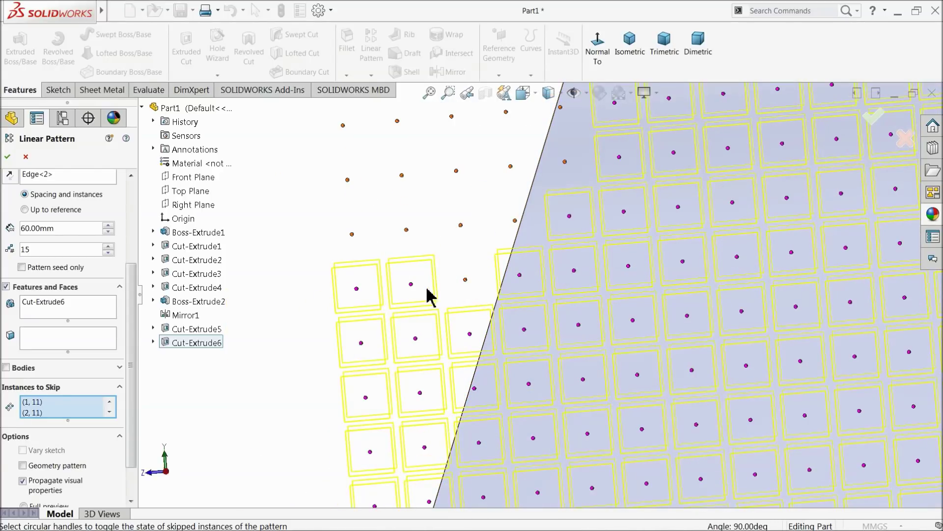
click(411, 285)
click(356, 289)
click(361, 342)
click(415, 339)
click(470, 334)
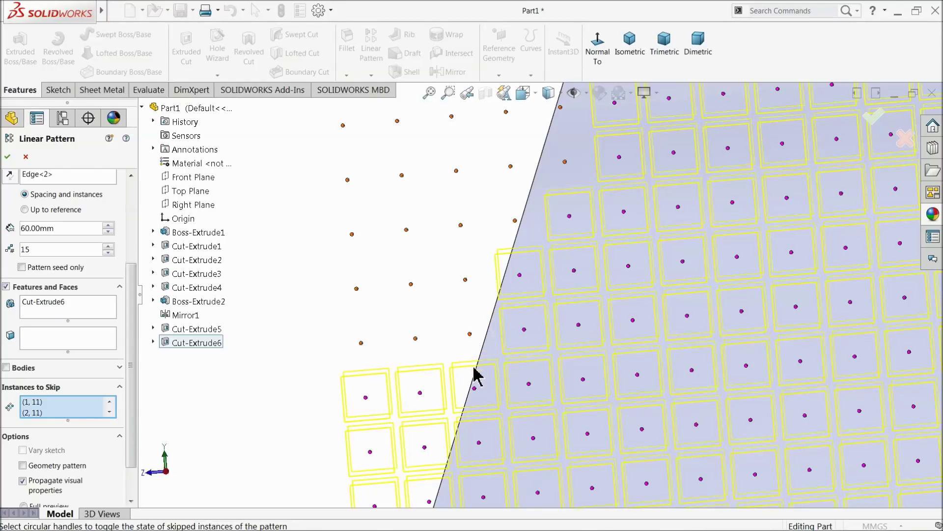
click(519, 275)
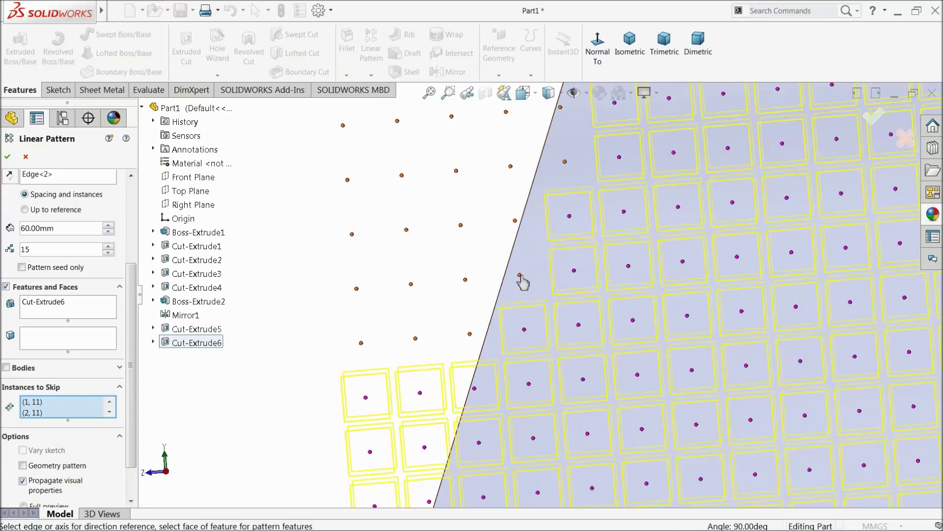
- Skip sixth-row instances 13 to 15 and seventh-row instances 13 and 14 at the slanted edge
click(474, 388)
click(420, 393)
click(366, 397)
click(424, 447)
click(479, 442)
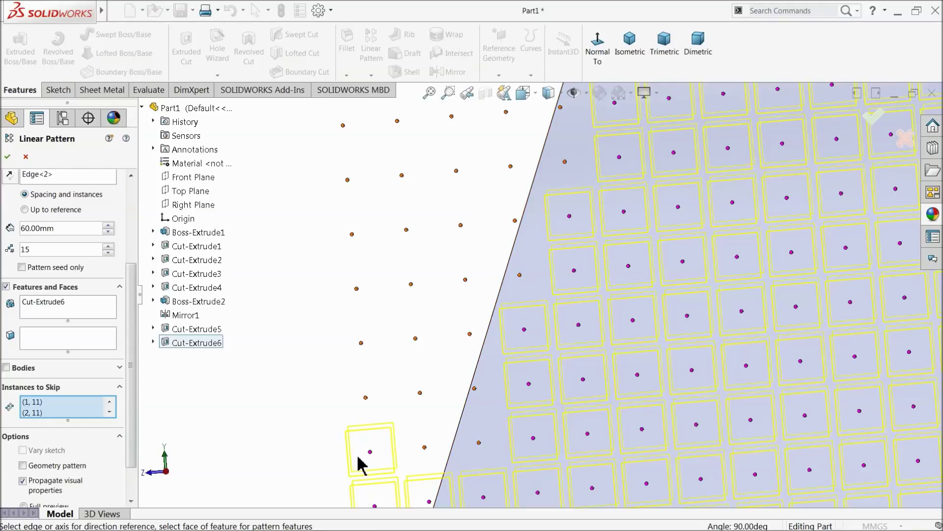
- Skip instance (7, 15), instances 13 to 15 in rows 8 and 9, and instances 14 and 15 in row 10
scroll(354, 396, up, 5)
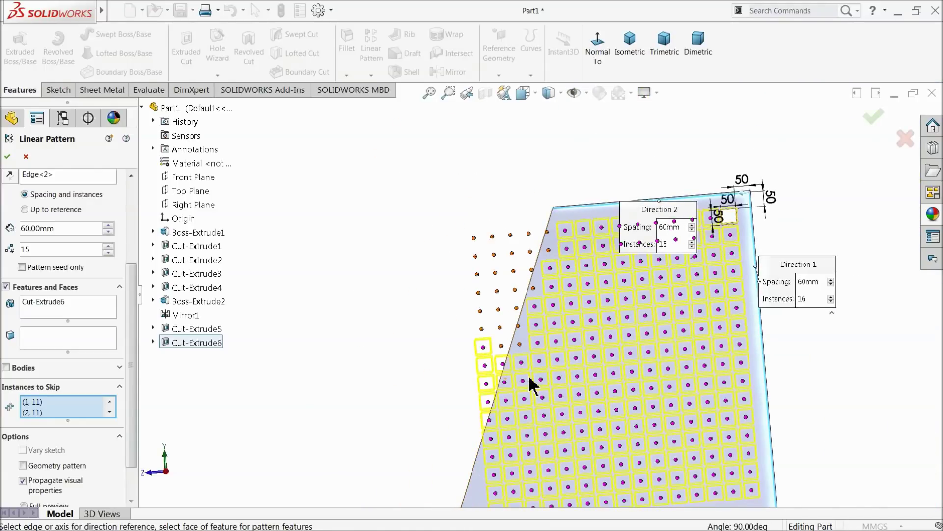
scroll(528, 307, down, 3)
scroll(526, 307, down, 4)
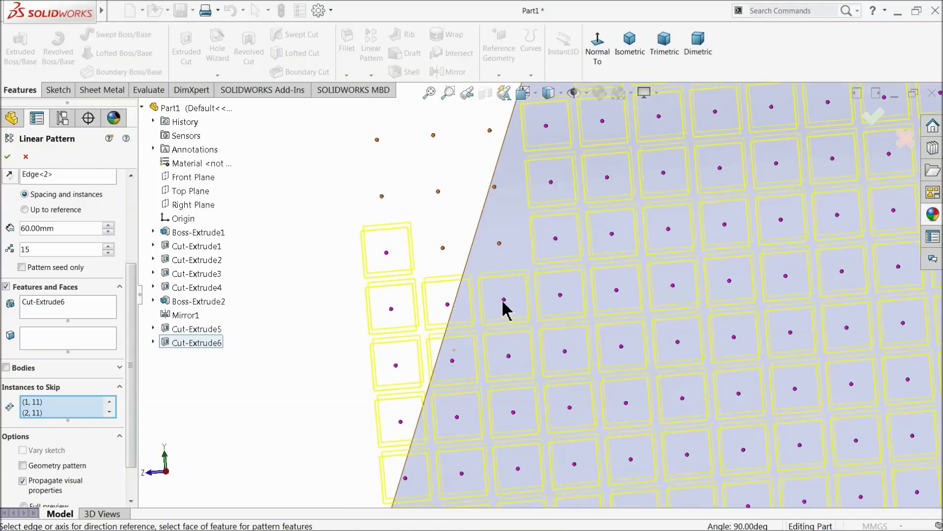
click(509, 356)
click(453, 361)
click(448, 305)
click(392, 309)
click(387, 253)
click(396, 365)
click(401, 422)
click(456, 417)
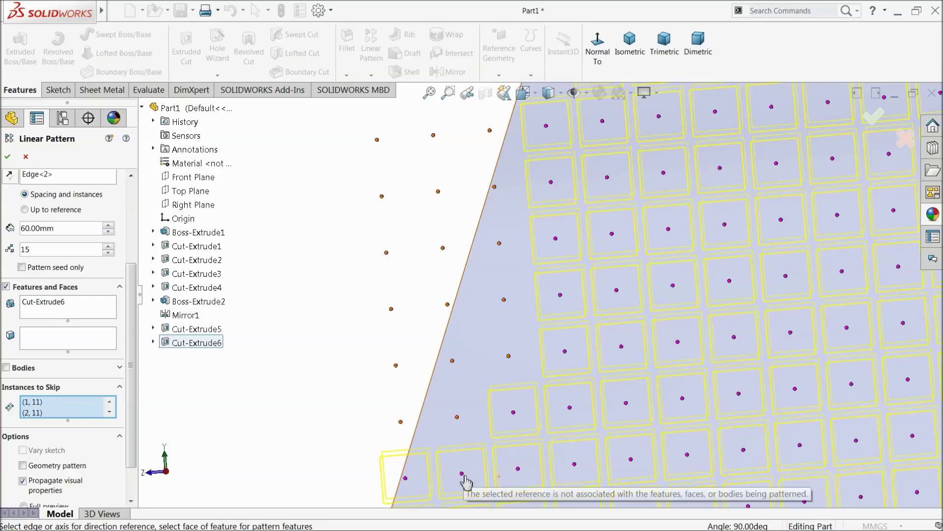
- Restore the skipped instances (8, 13) and (9, 13) that fit inside the slanted edge
key(z)
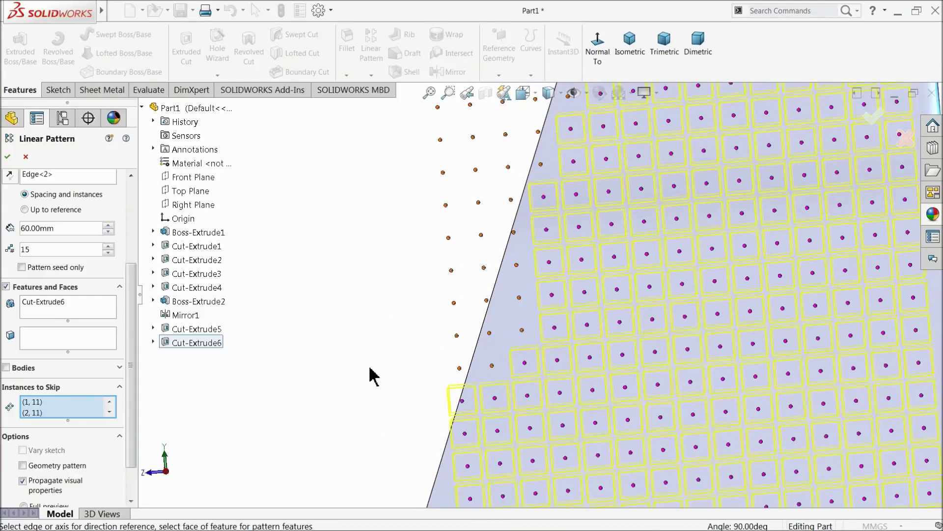
scroll(480, 375, down, 3)
scroll(564, 341, up, 5)
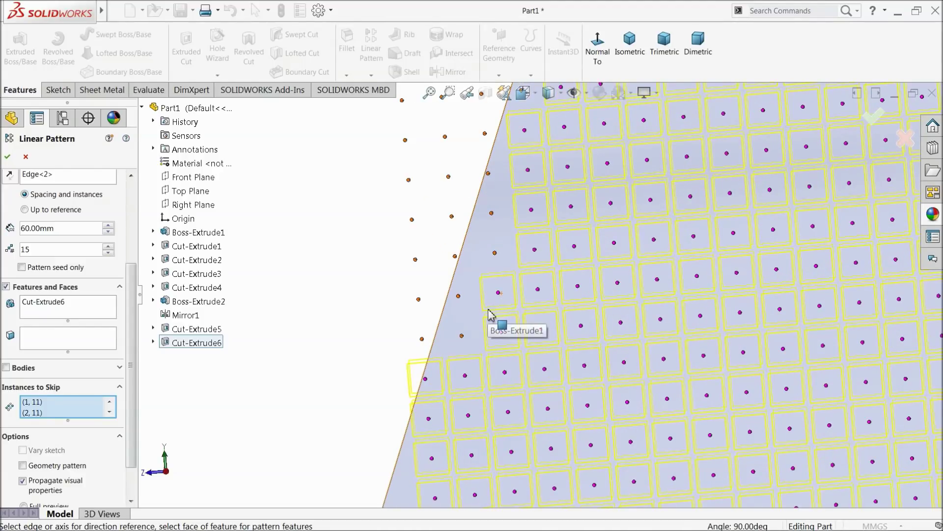
click(495, 253)
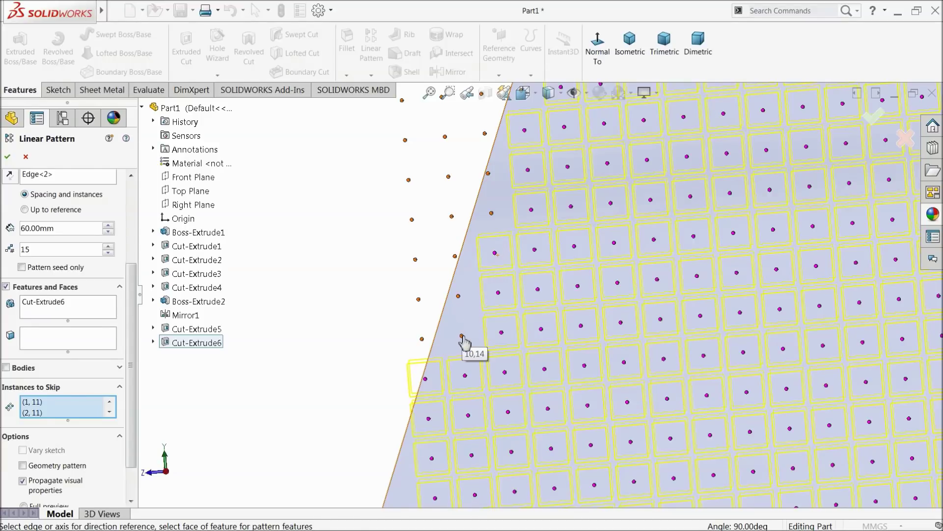
- Skip the outermost instances (11, 15) and (12, 15) at the slanted edge
scroll(461, 401, up, 5)
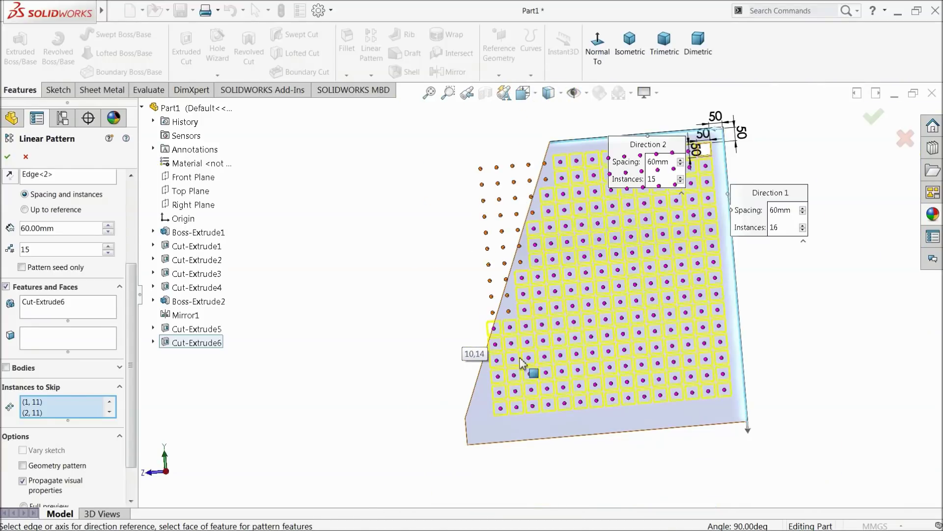
scroll(526, 375, down, 8)
click(473, 259)
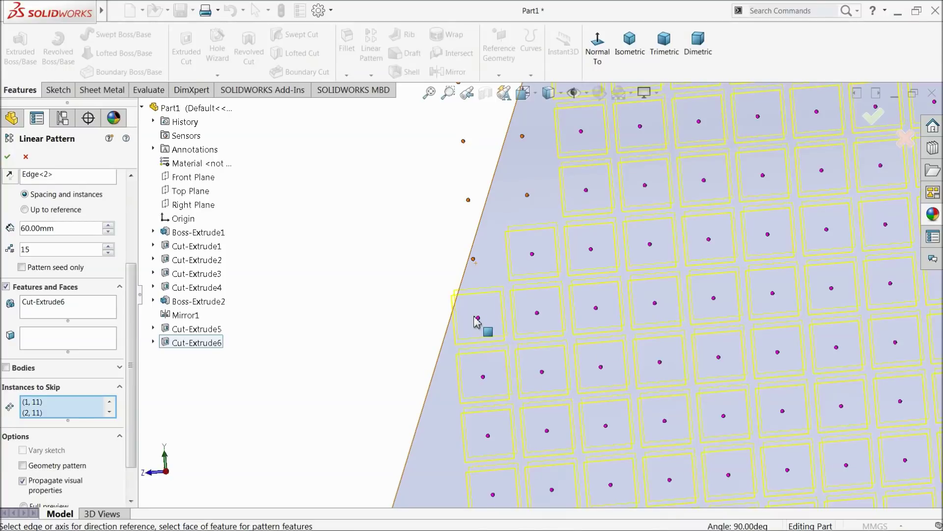
click(478, 318)
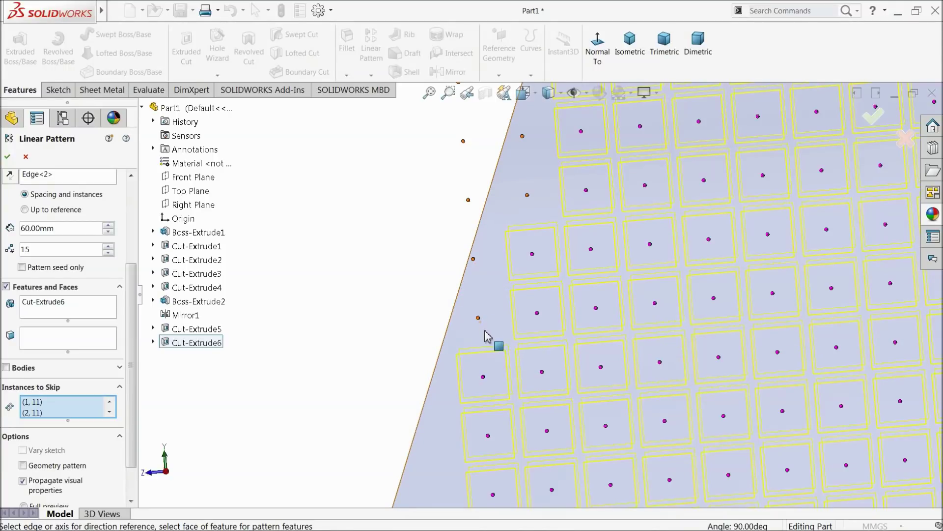
- Skip instance (5, 12), the fifth-row hole closest to the slanted edge
scroll(421, 355, up, 5)
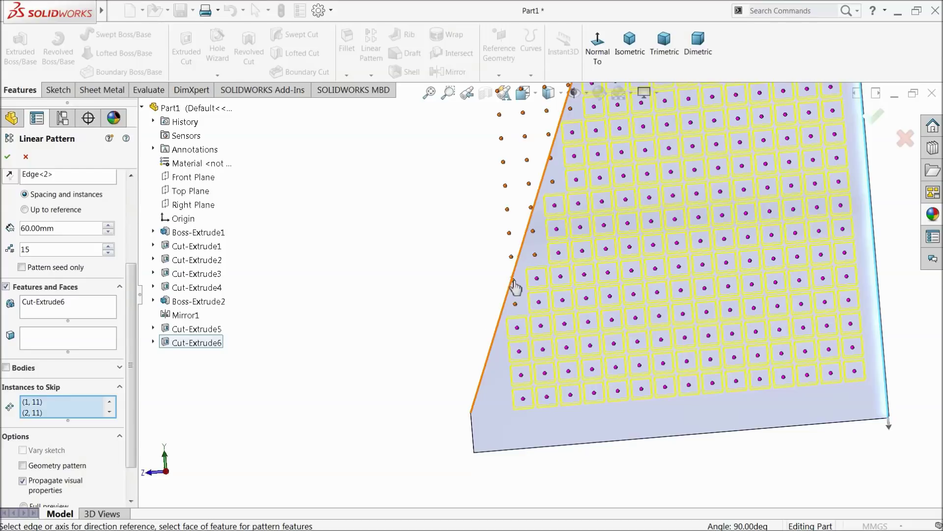
scroll(543, 296, up, 1)
scroll(583, 136, down, 5)
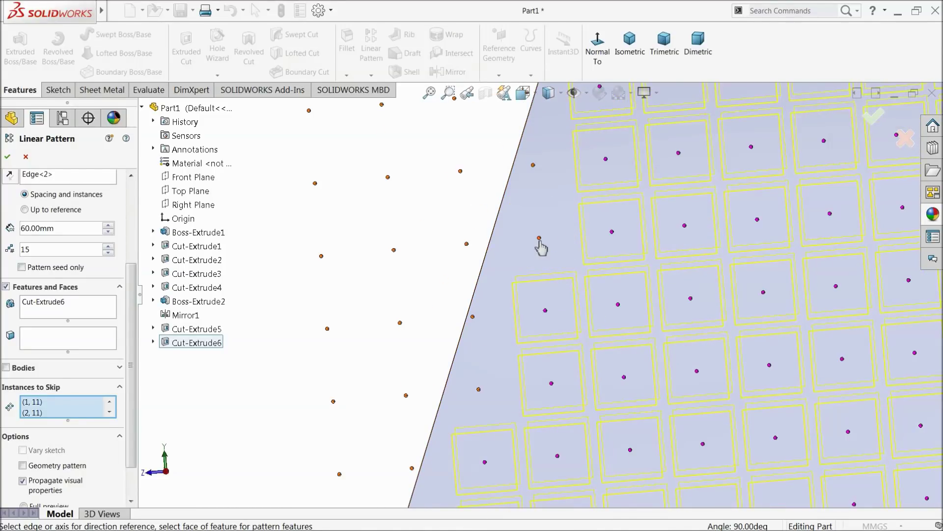
scroll(578, 290, up, 3)
scroll(578, 290, up, 2)
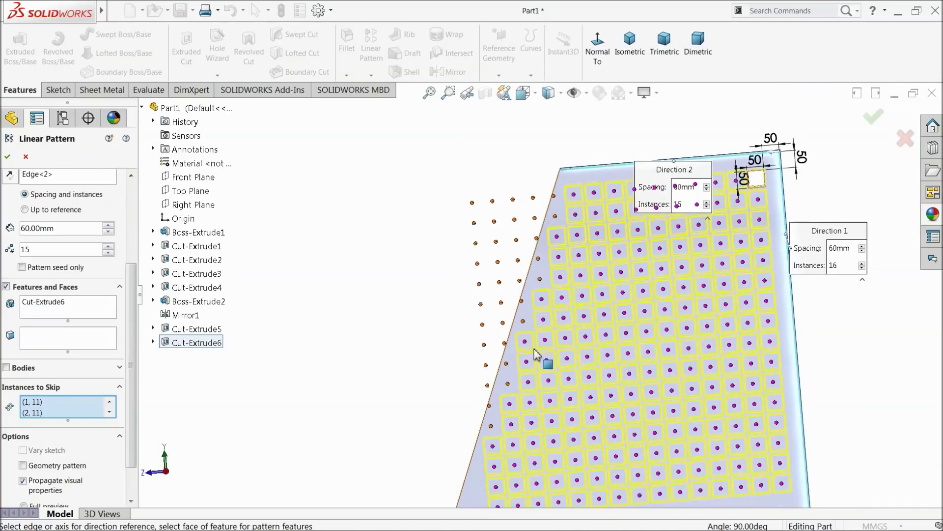
scroll(540, 393, up, 2)
scroll(528, 409, down, 1)
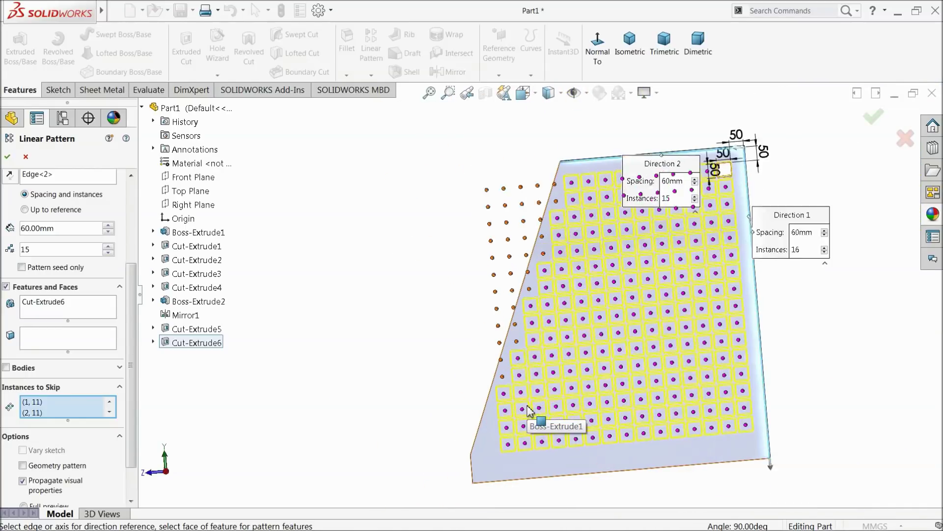
- Skip the outermost hole in row 13 at the slanted edge and complete the linear pattern
scroll(528, 410, down, 1)
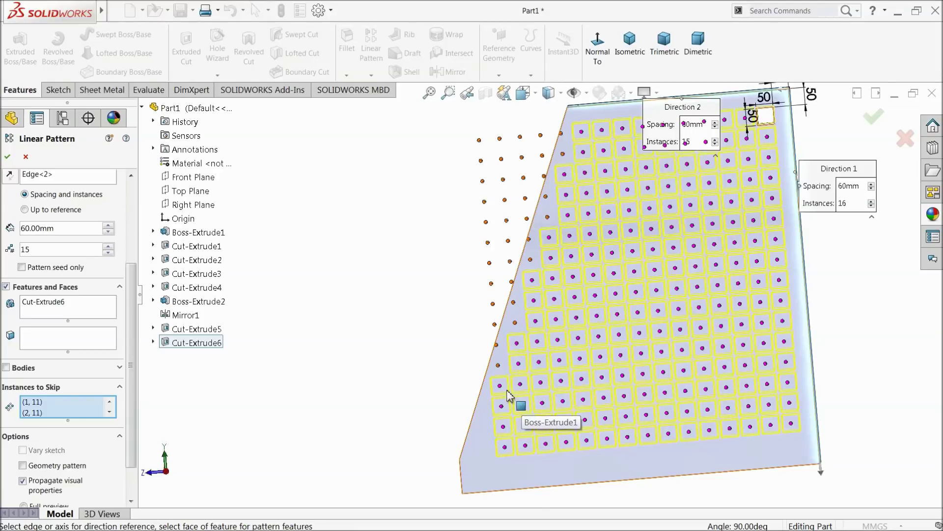
scroll(507, 394, down, 2)
click(504, 367)
scroll(415, 365, up, 3)
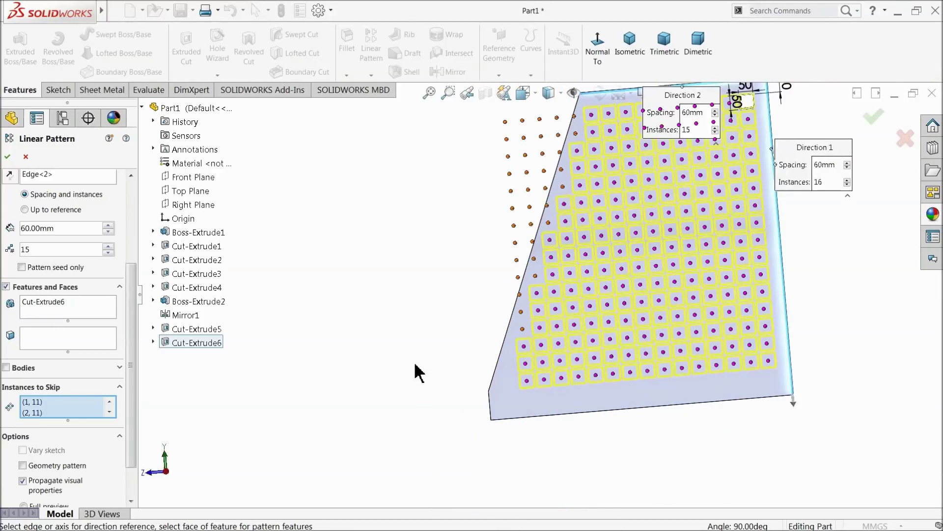
scroll(588, 133, down, 2)
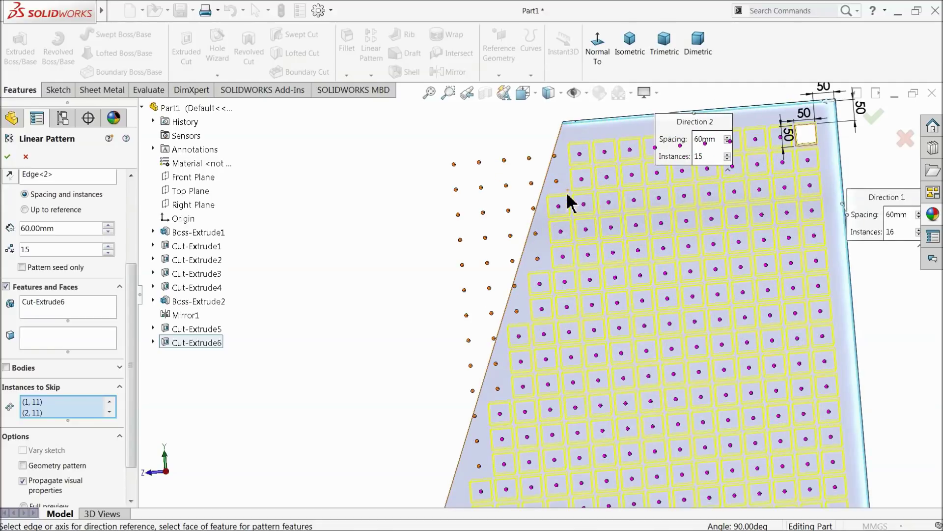
scroll(540, 275, up, 2)
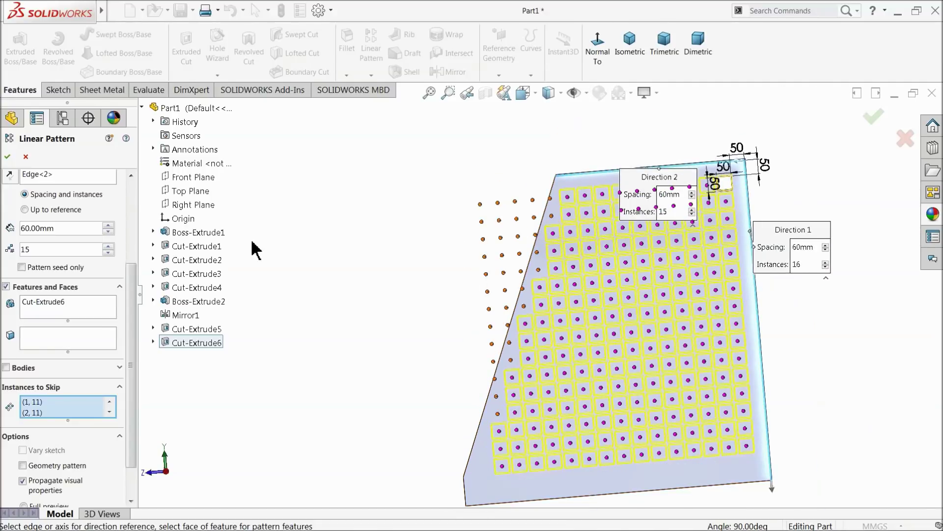
click(8, 157)
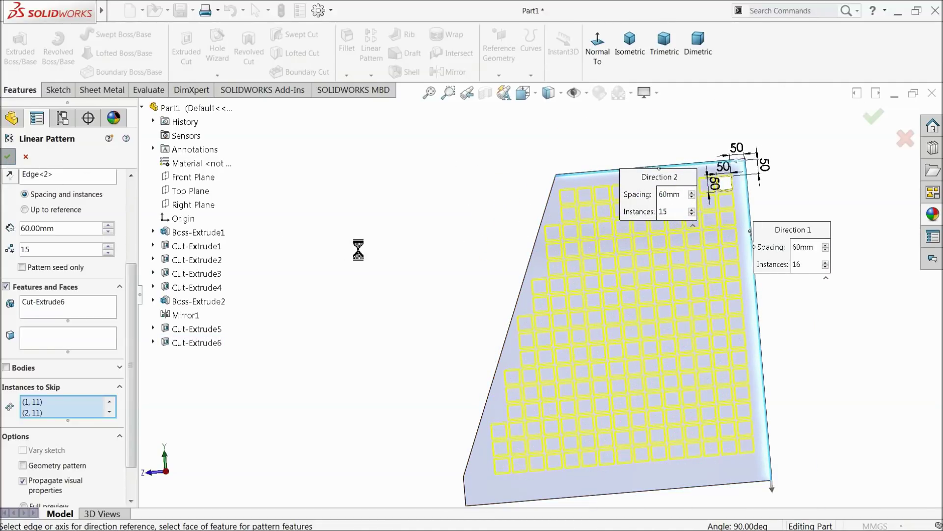
- Reopen the linear pattern and skip the holes closest to the slanted edge in rows 3, 6, 8 and 11
middle_drag(384, 261, 414, 275)
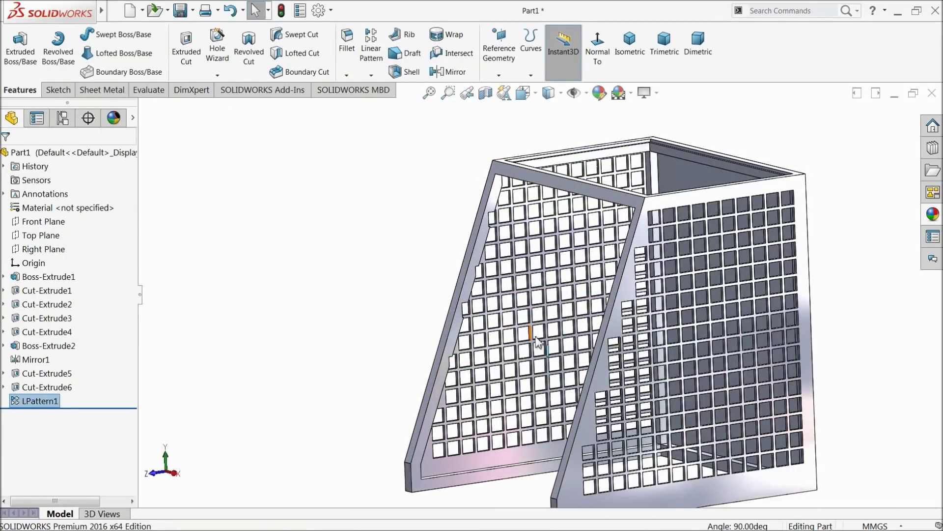
scroll(537, 343, down, 5)
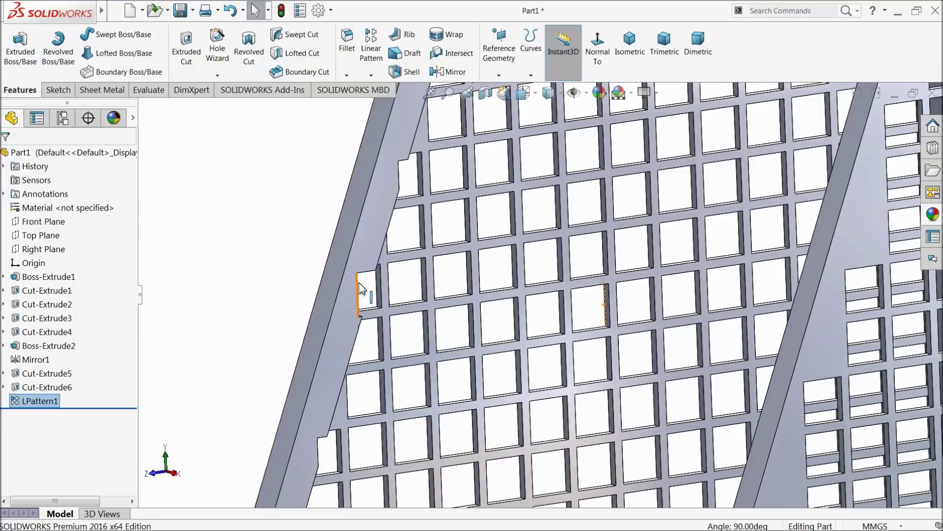
scroll(404, 189, up, 2)
scroll(505, 155, up, 3)
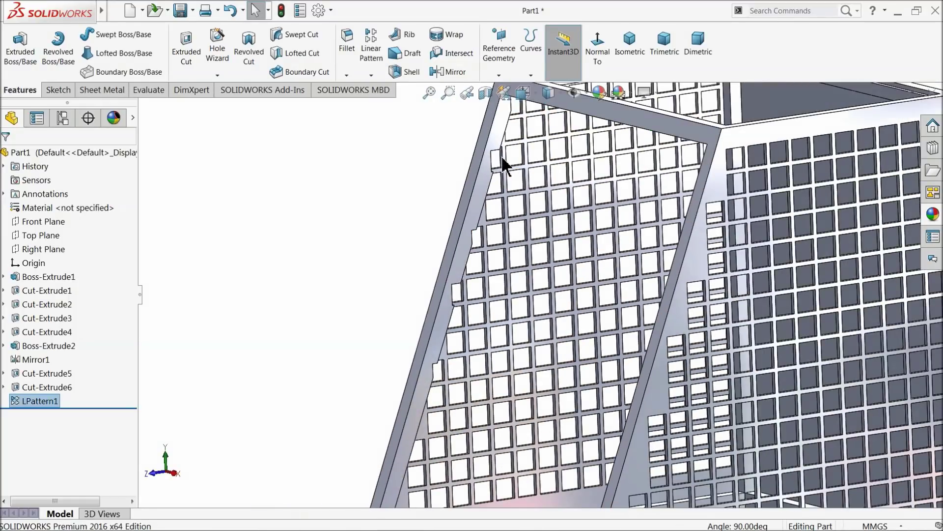
middle_drag(523, 146, 513, 140)
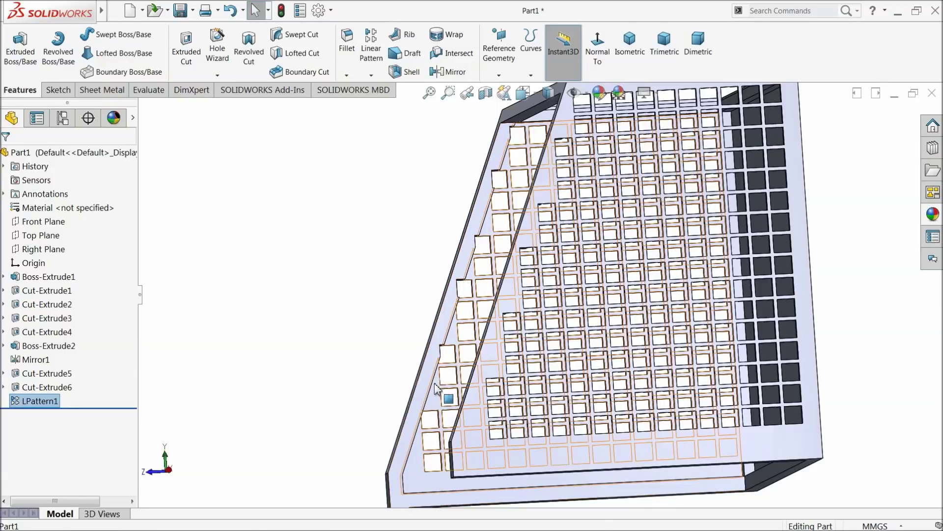
click(16, 402)
click(21, 381)
mouse_move(378, 268)
middle_down()
mouse_move(362, 295)
mouse_move(371, 295)
mouse_move(368, 273)
middle_up()
scroll(554, 196, down, 3)
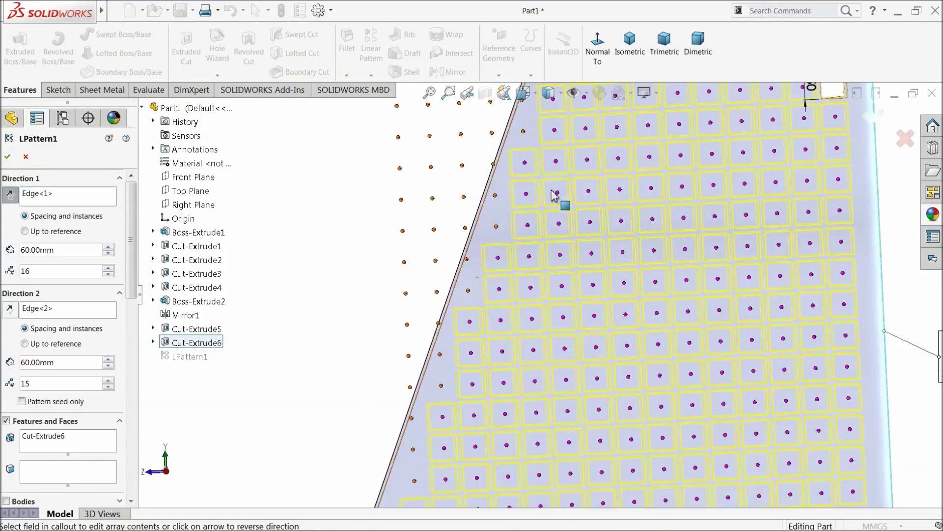
click(525, 163)
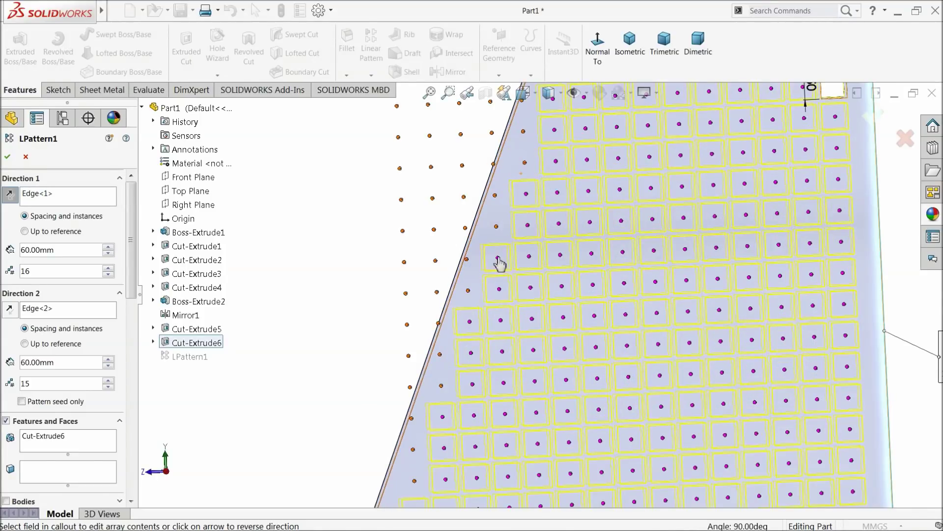
click(469, 323)
click(442, 417)
- Skip the first-row hole closest to the slanted edge and accept the edited pattern
scroll(444, 370, up, 2)
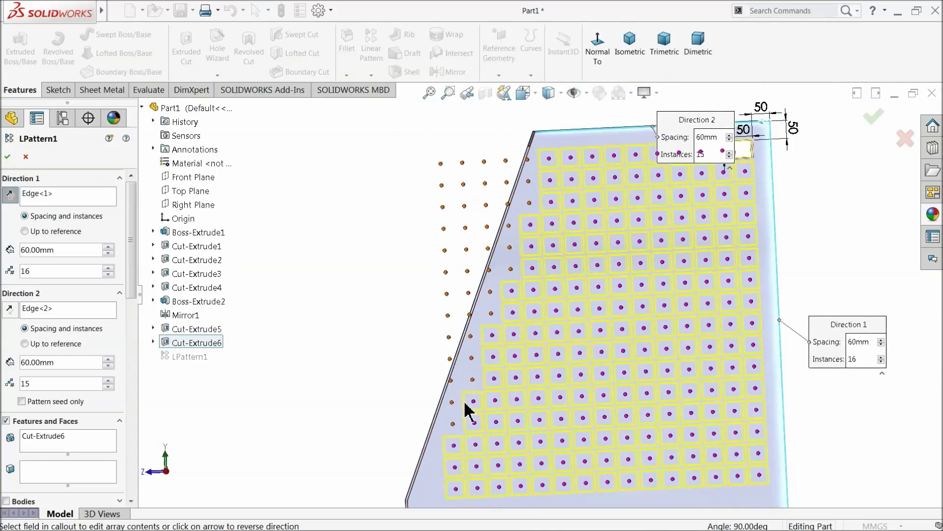
click(550, 159)
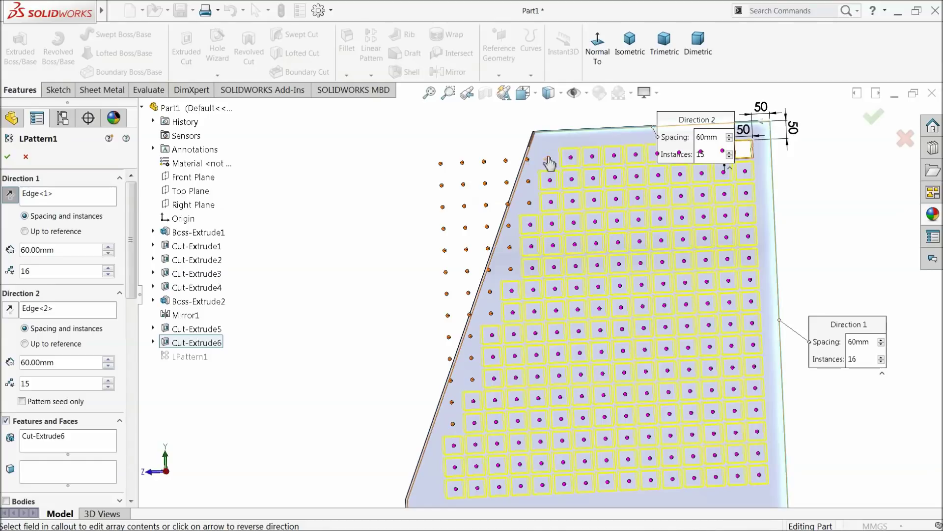
click(7, 157)
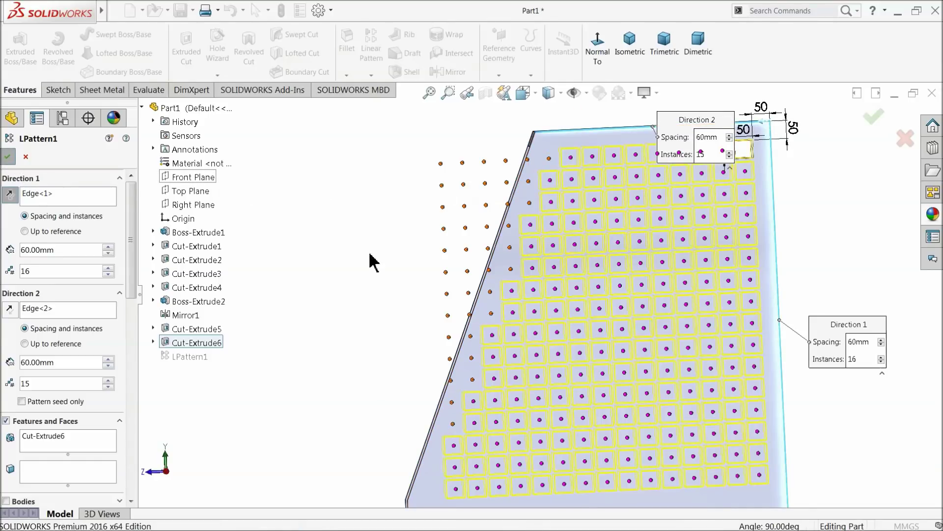
- Start a new sketch on the outer face of the perforated side panel
middle_drag(370, 260, 385, 264)
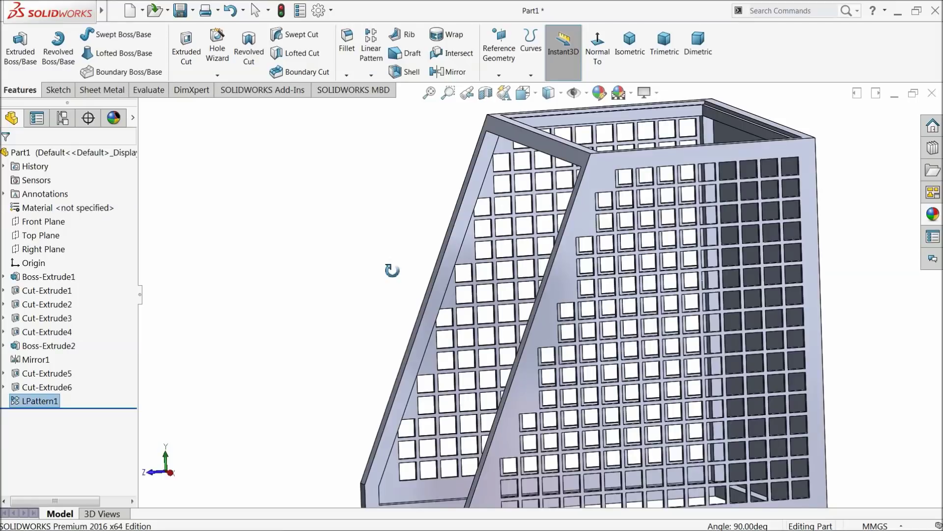
scroll(498, 266, down, 2)
scroll(498, 260, up, 3)
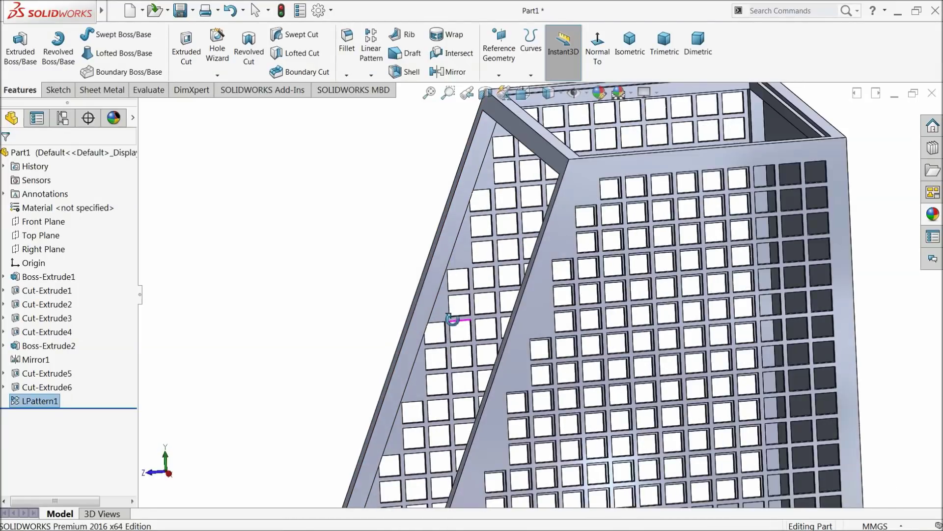
scroll(438, 326, up, 2)
middle_drag(479, 324, 511, 327)
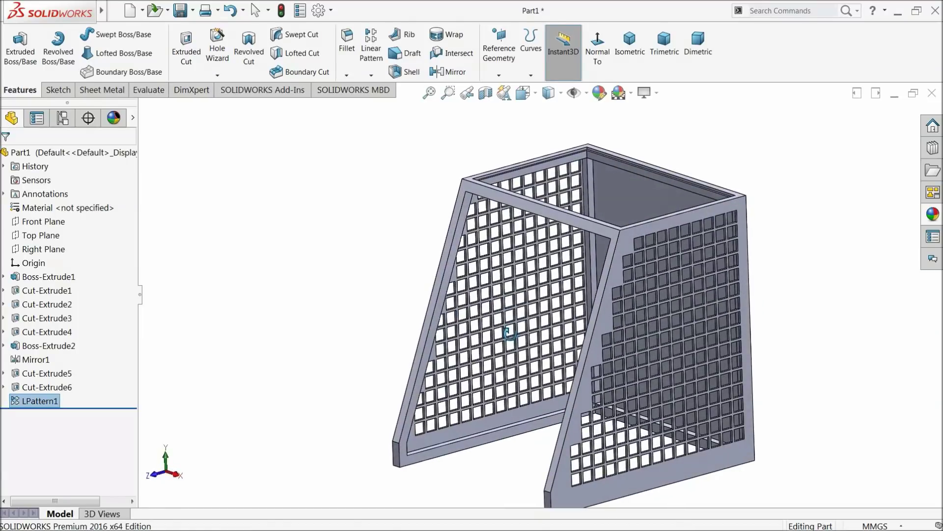
scroll(567, 251, down, 3)
click(525, 261)
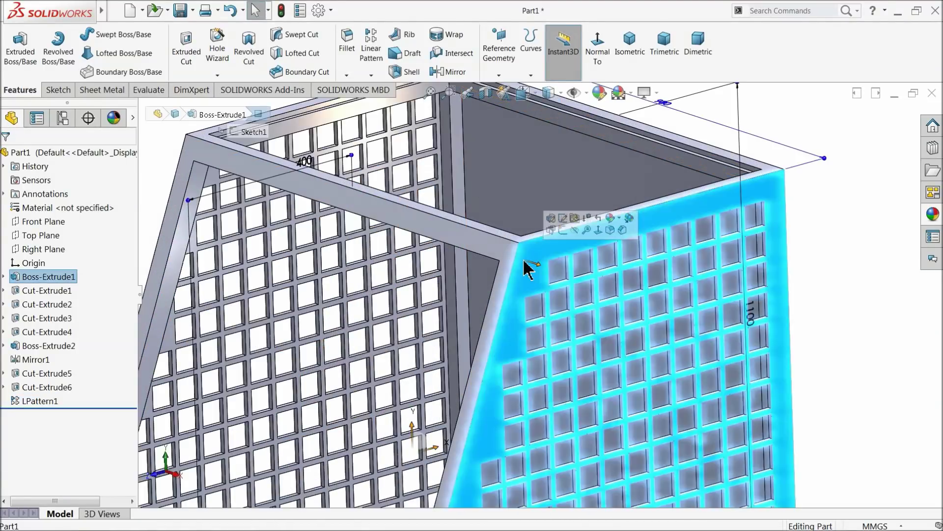
click(556, 231)
click(545, 49)
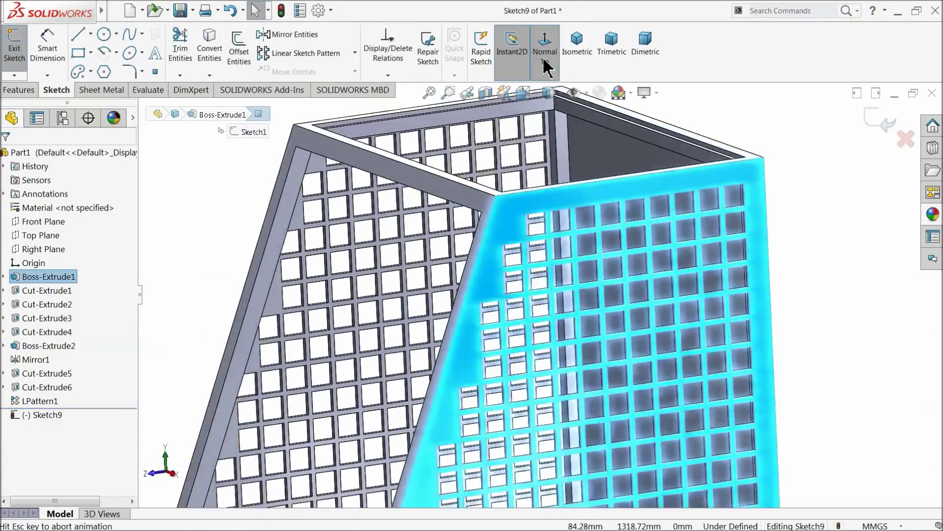
scroll(529, 137, down, 5)
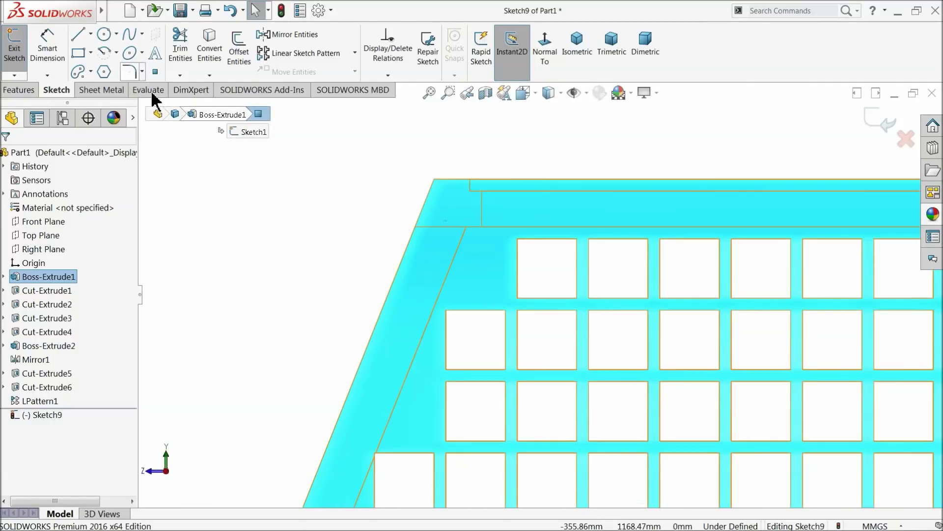
- Sketch a circle about 48 mm in diameter near the panel's upper corner at the slanted edge
click(103, 33)
click(466, 236)
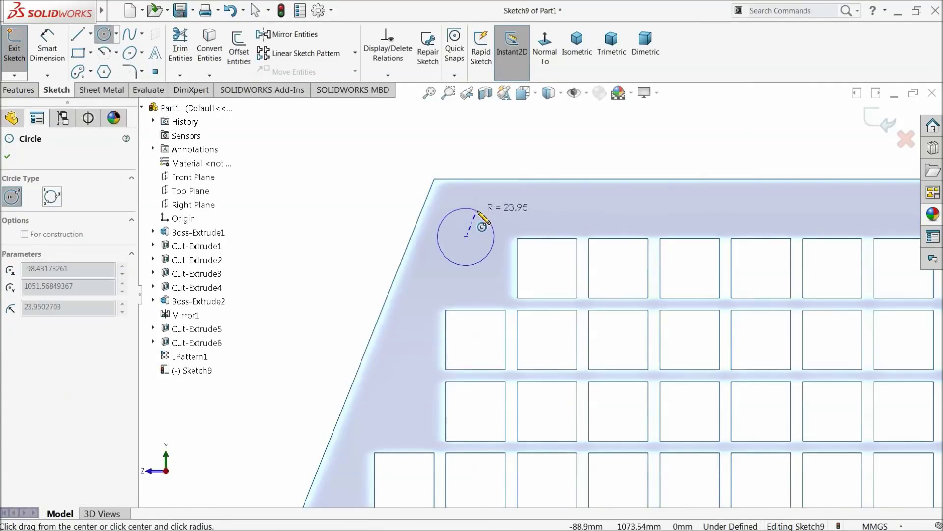
click(487, 213)
- Dimension the circle's centre 50 mm below the panel's top edge
click(48, 47)
scroll(423, 138, down, 2)
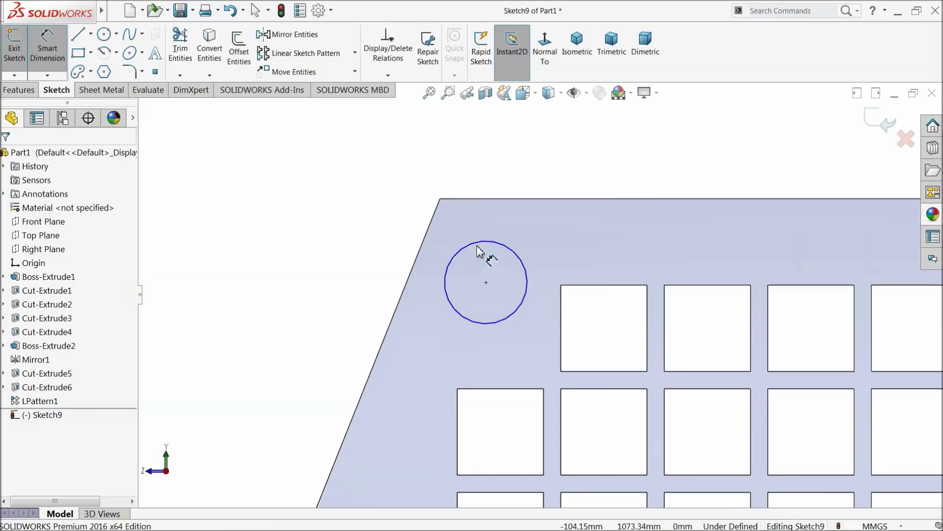
click(475, 242)
click(447, 199)
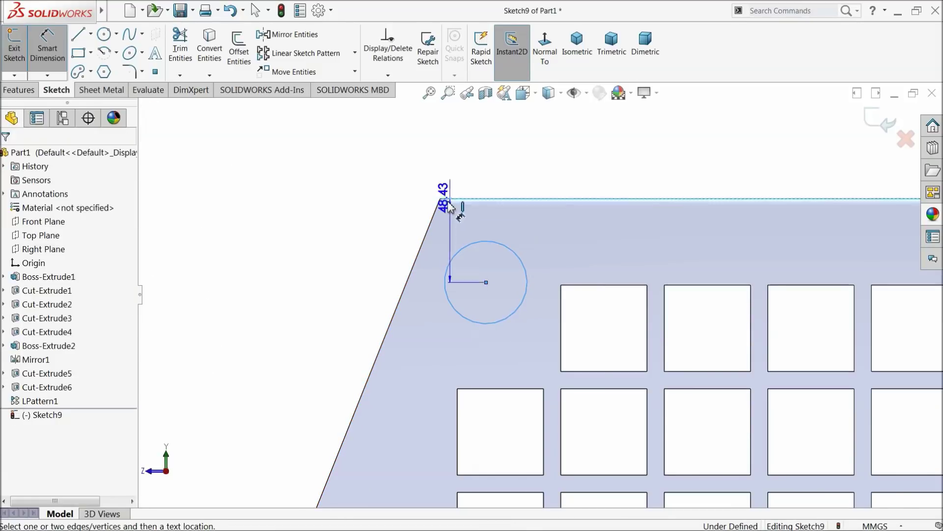
click(382, 235)
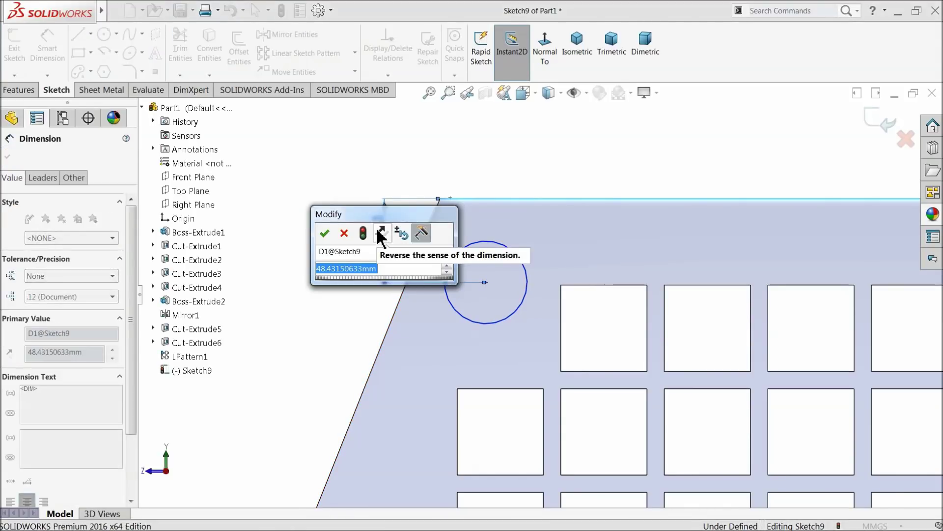
text(50)
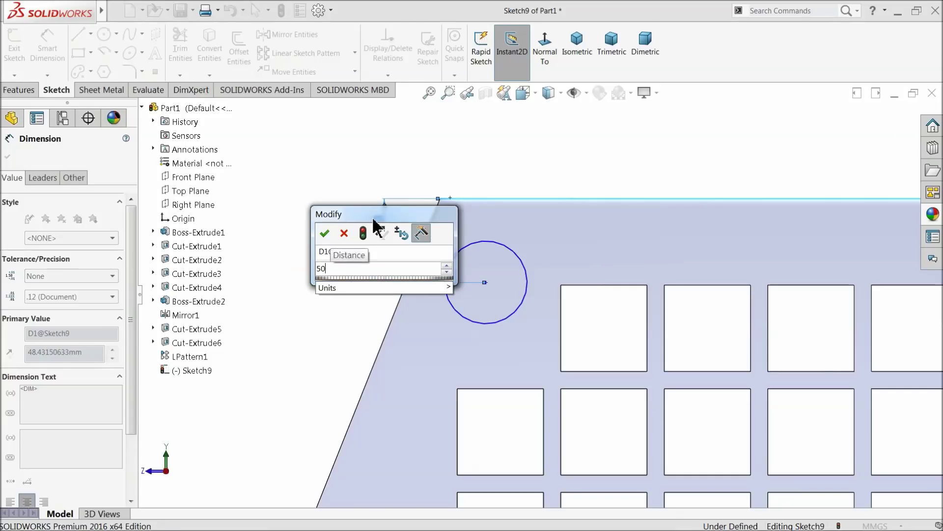
key(Return)
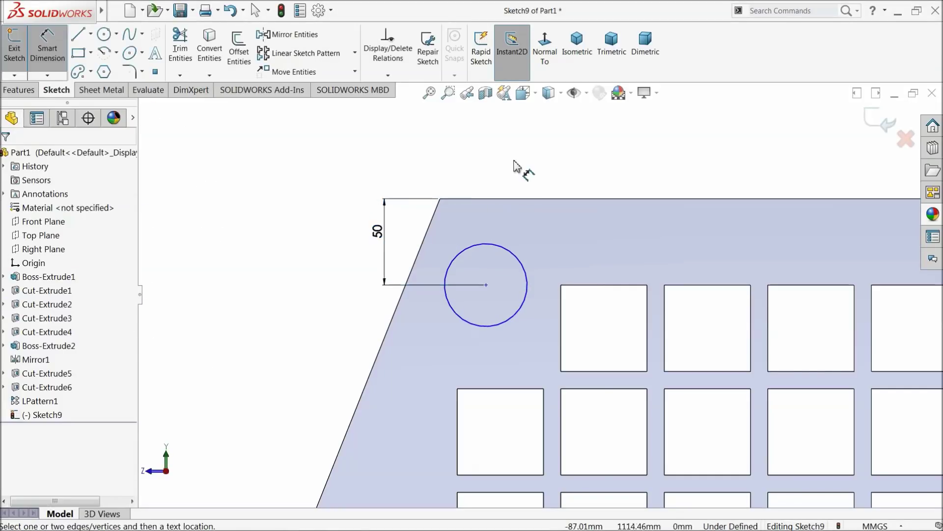
- Dimension the circle's centre 25 mm horizontally from the corner where the slanted and top edges meet
click(490, 247)
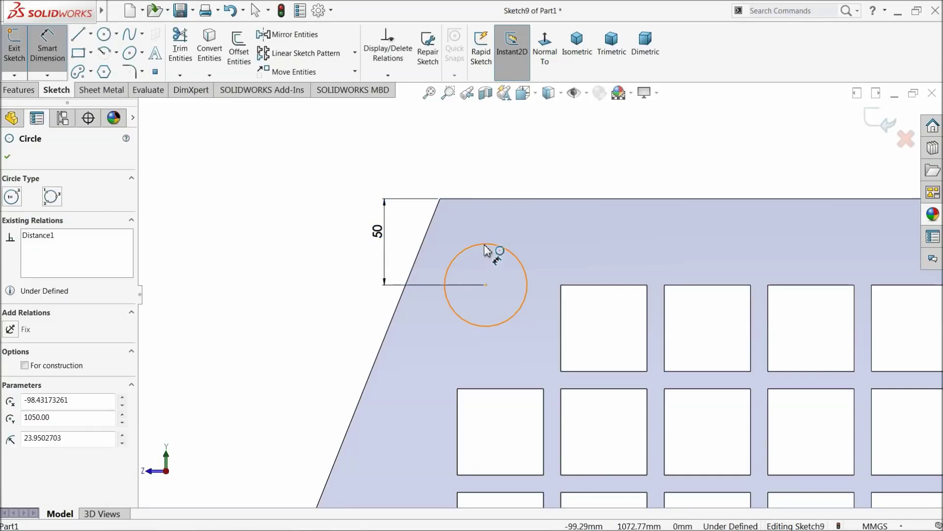
click(440, 198)
click(461, 169)
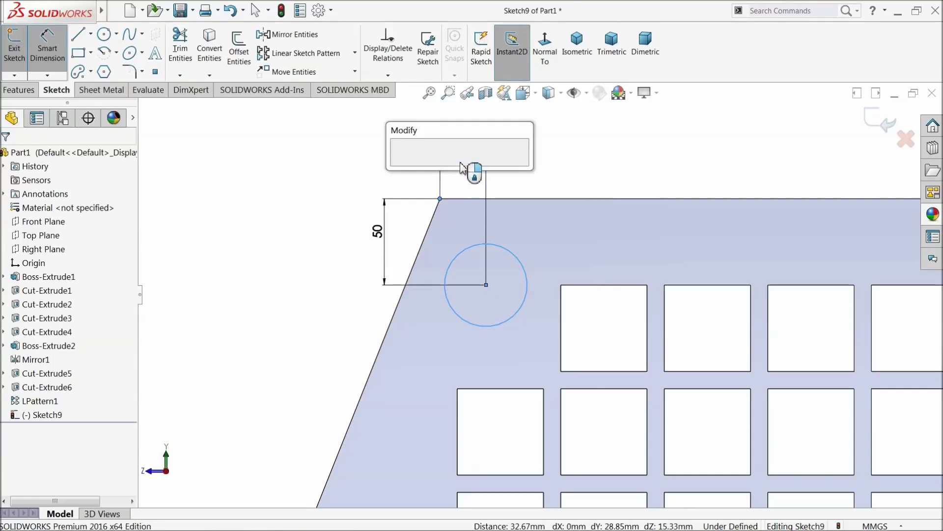
text(25)
key(Return)
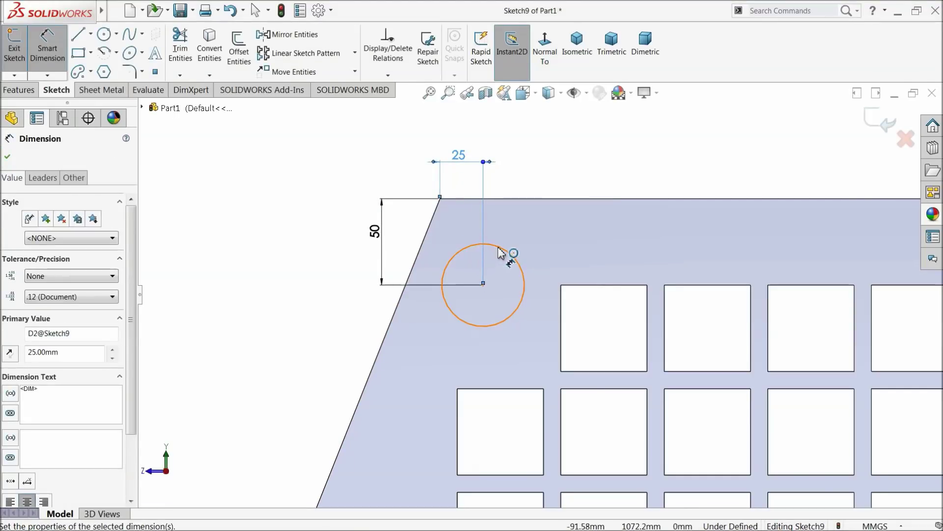
- Set the circle's diameter to 20 mm and finish dimensioning
click(508, 255)
click(560, 165)
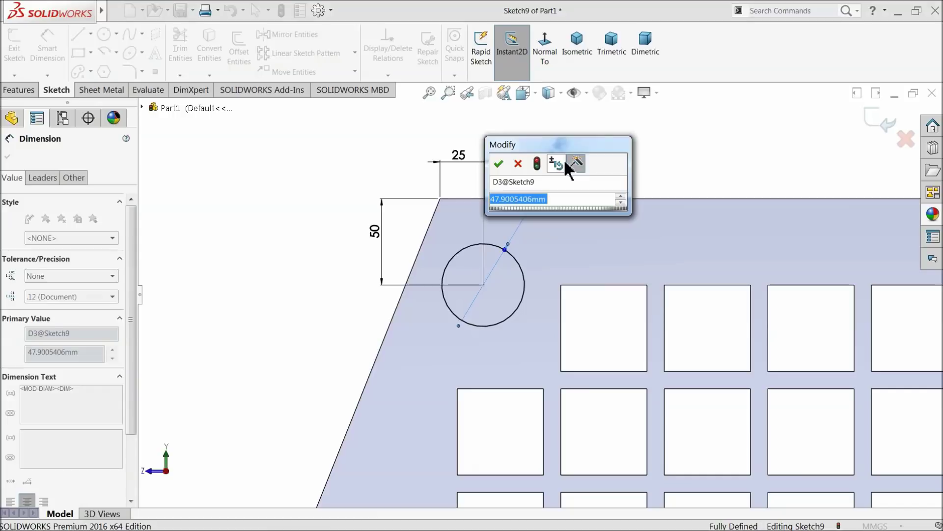
text(20)
click(499, 161)
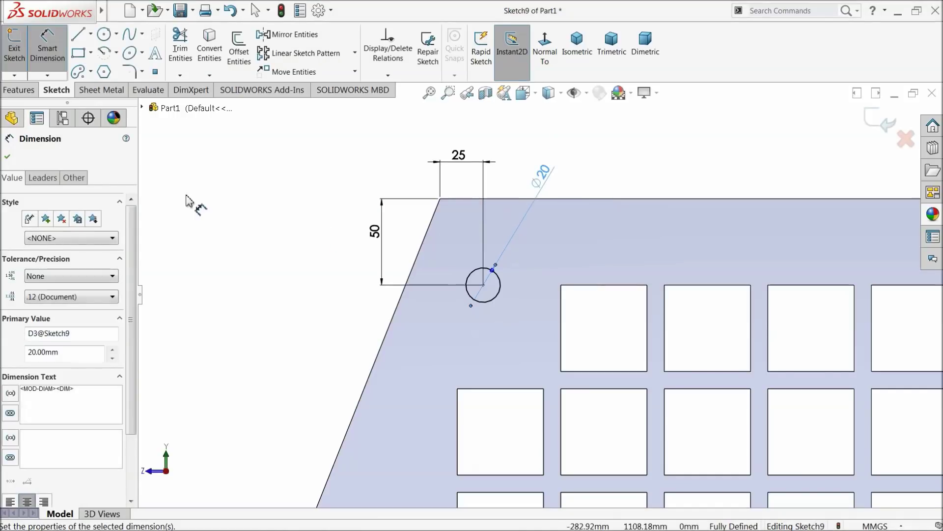
click(7, 157)
- Cut-extrude the circle with the Through All end condition so the hole passes through both side panels
click(19, 90)
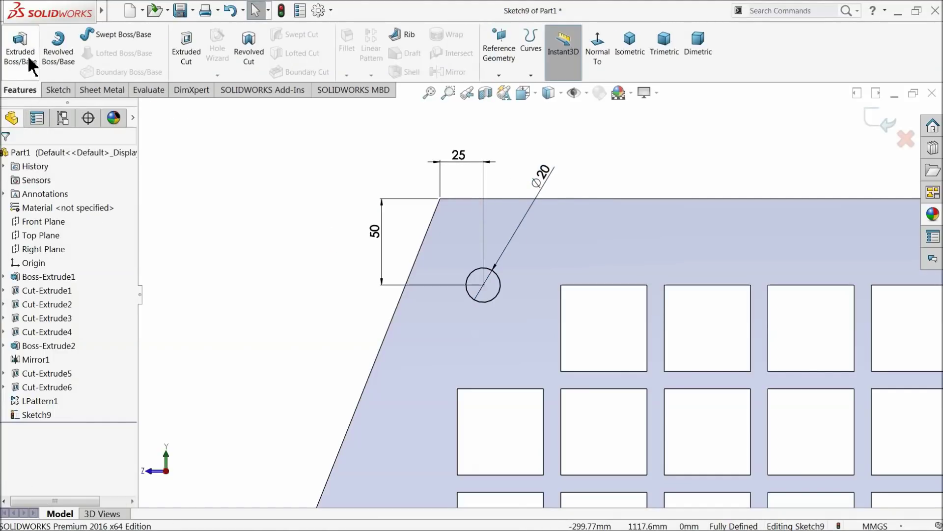
click(173, 69)
click(59, 232)
click(49, 252)
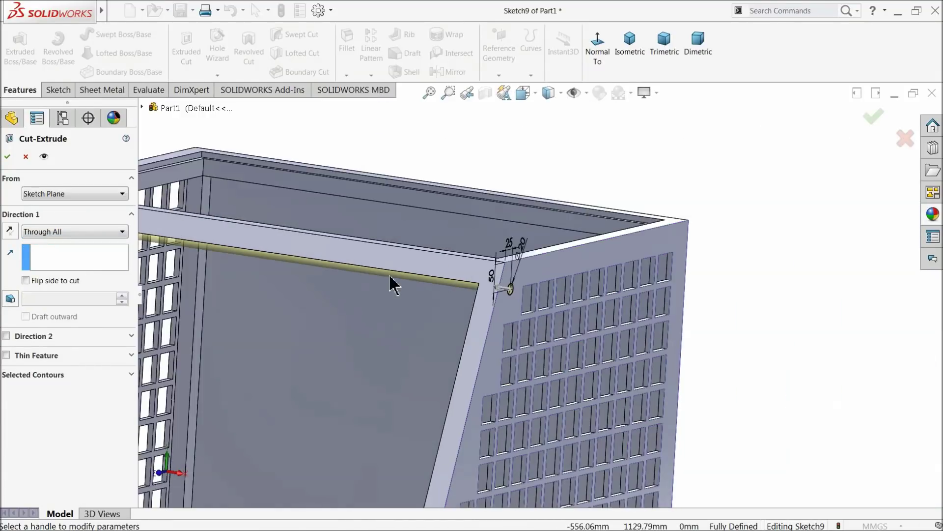
middle_drag(391, 284, 355, 265)
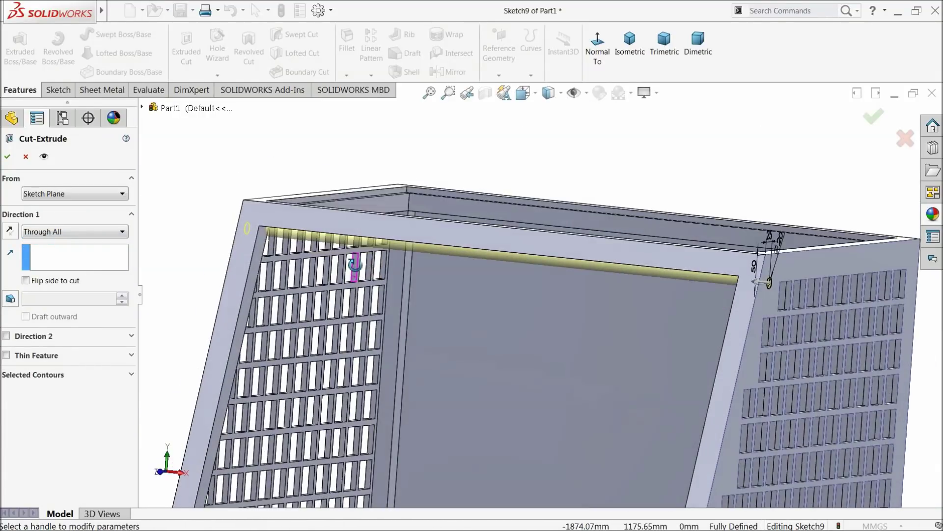
click(7, 156)
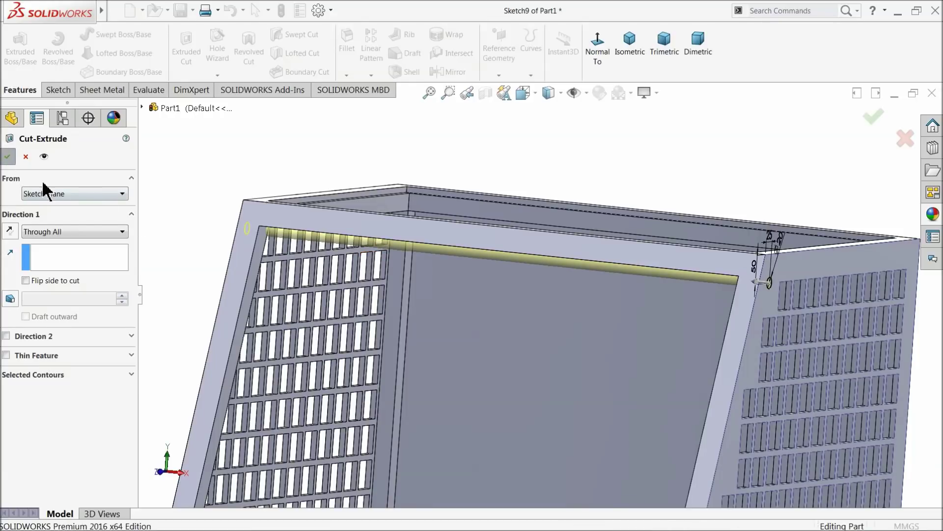
- Sketch a 920 × 590 mm corner rectangle on the top opening's recessed ledge, snapped to the ledge's outer corners
middle_drag(355, 240, 440, 331)
scroll(370, 293, up, 5)
scroll(560, 336, down, 5)
scroll(494, 267, down, 3)
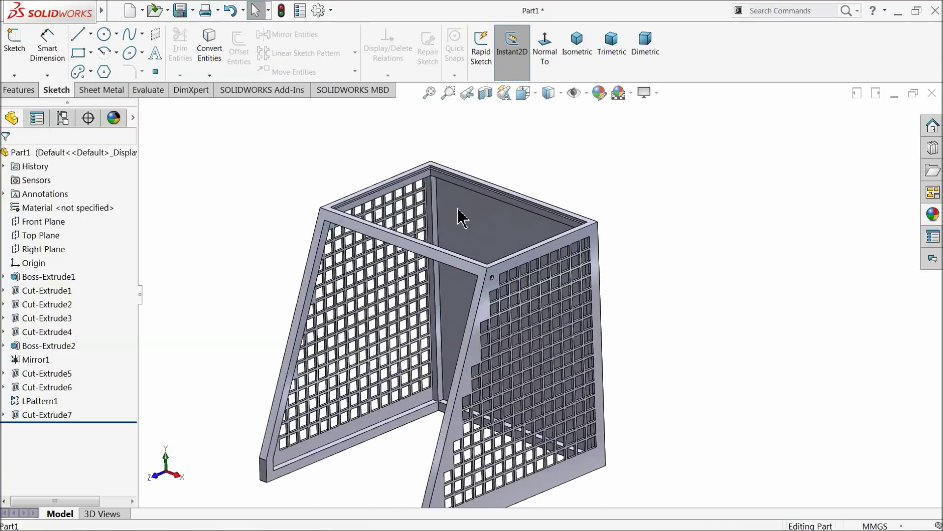
scroll(464, 184, down, 8)
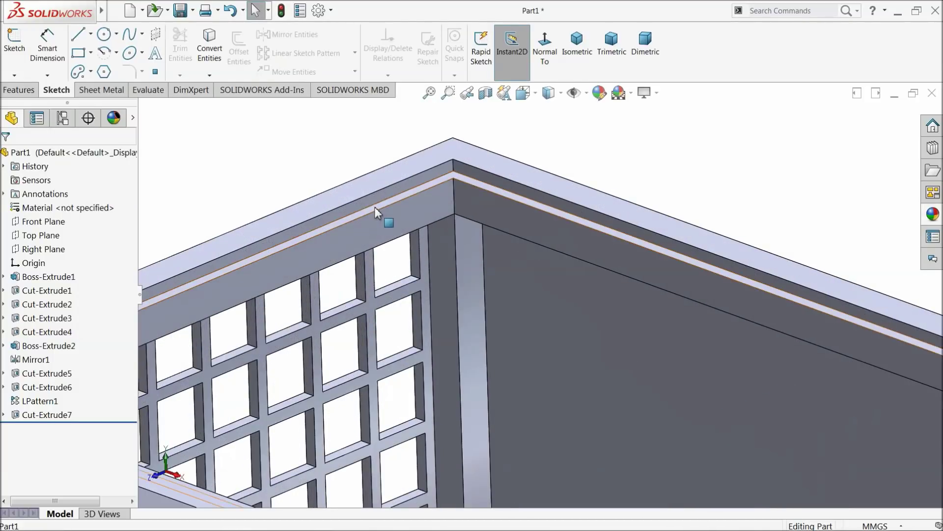
click(374, 207)
click(415, 178)
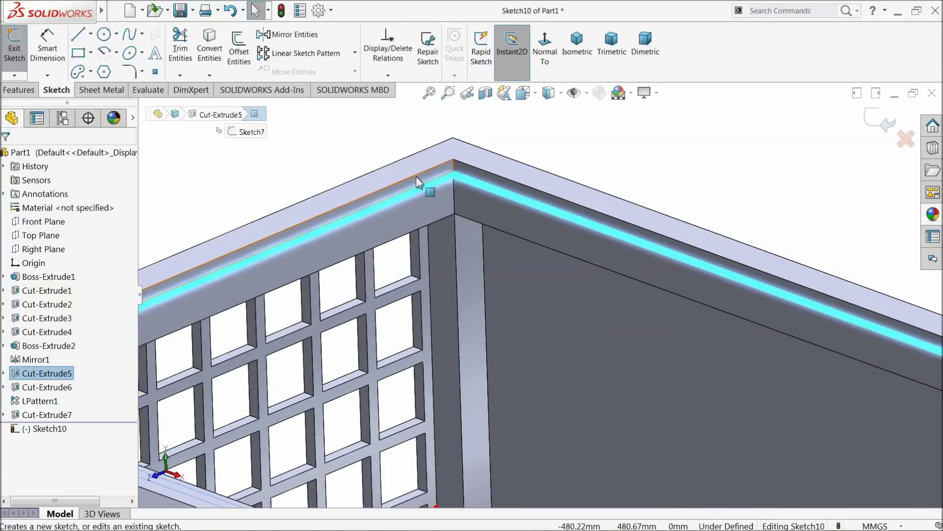
click(536, 57)
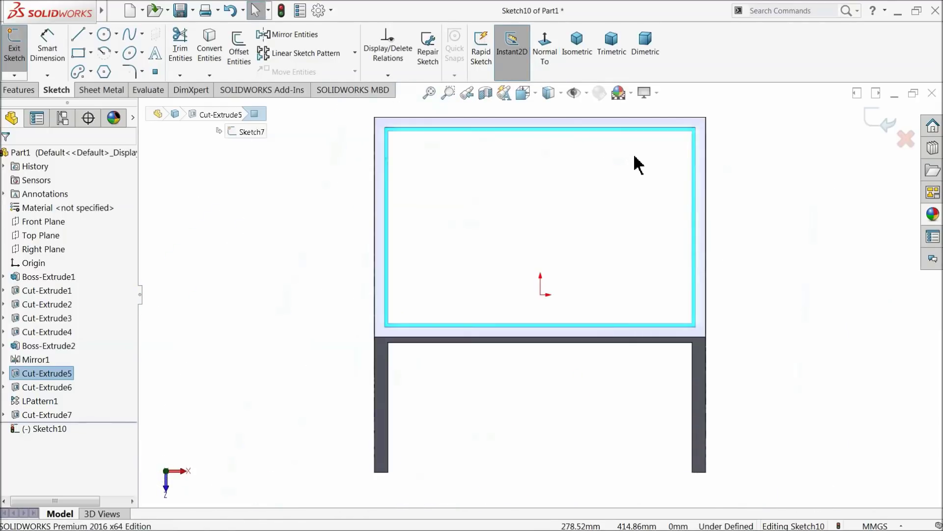
click(78, 52)
drag(261, 130, 713, 419)
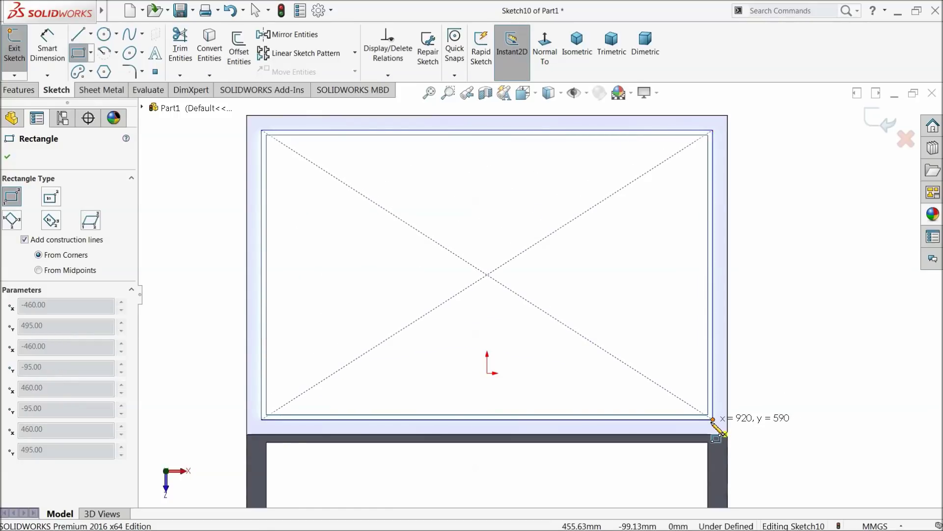
click(713, 418)
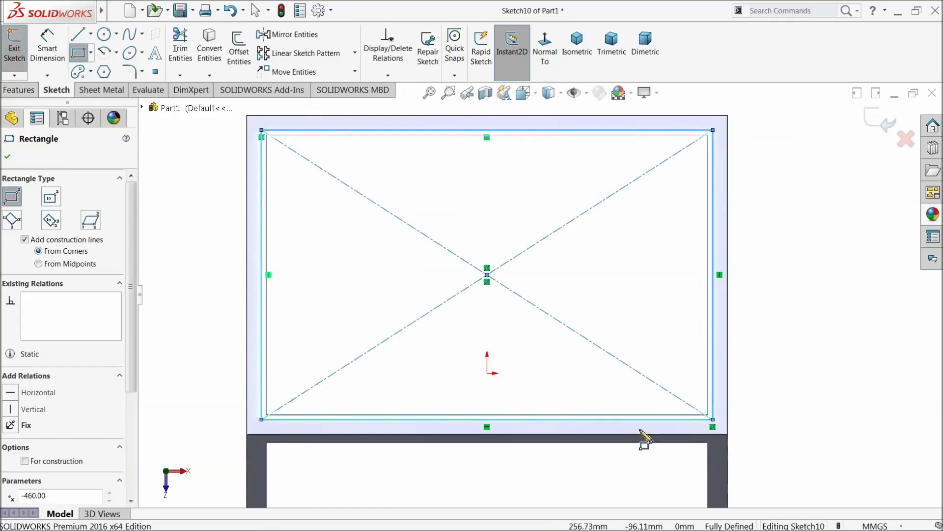
click(8, 156)
- Extrude the rectangle 5 mm as a separate body with Merge result turned off
click(28, 90)
click(21, 51)
middle_drag(273, 126, 301, 152)
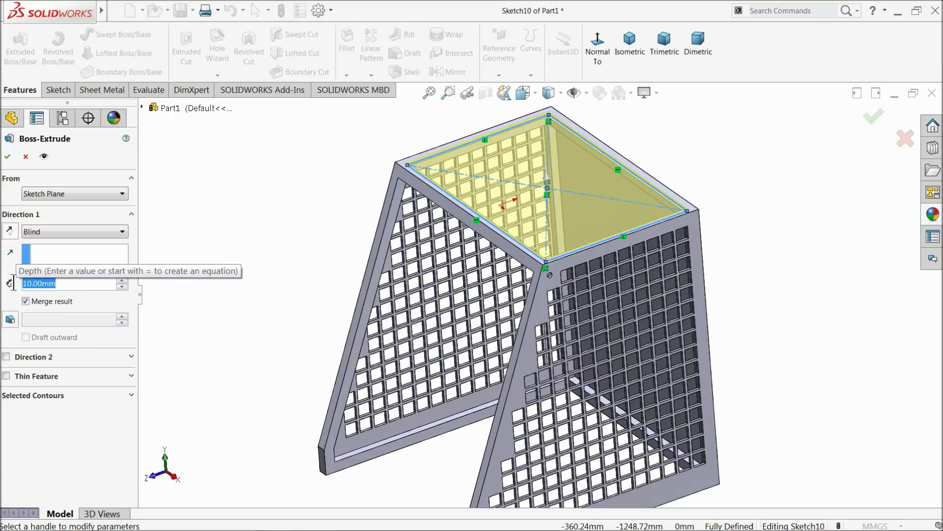
text(5)
key(Return)
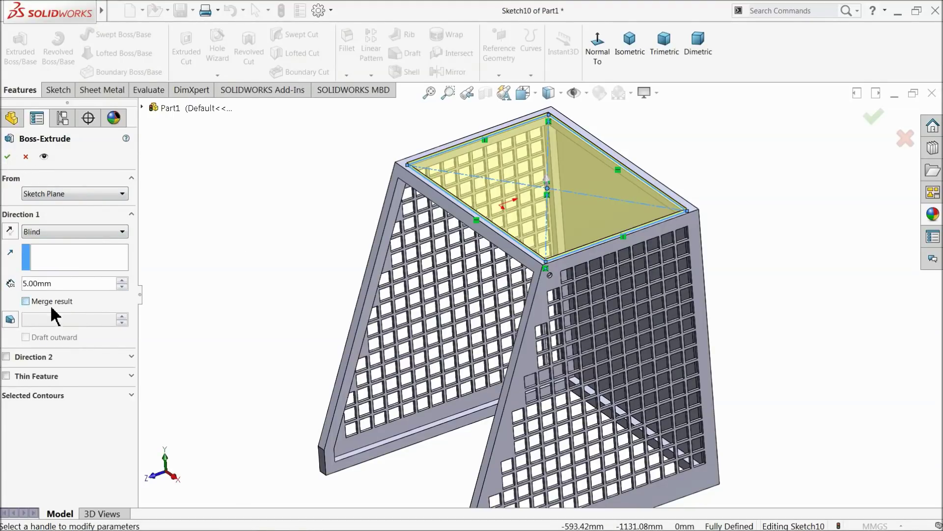
click(7, 157)
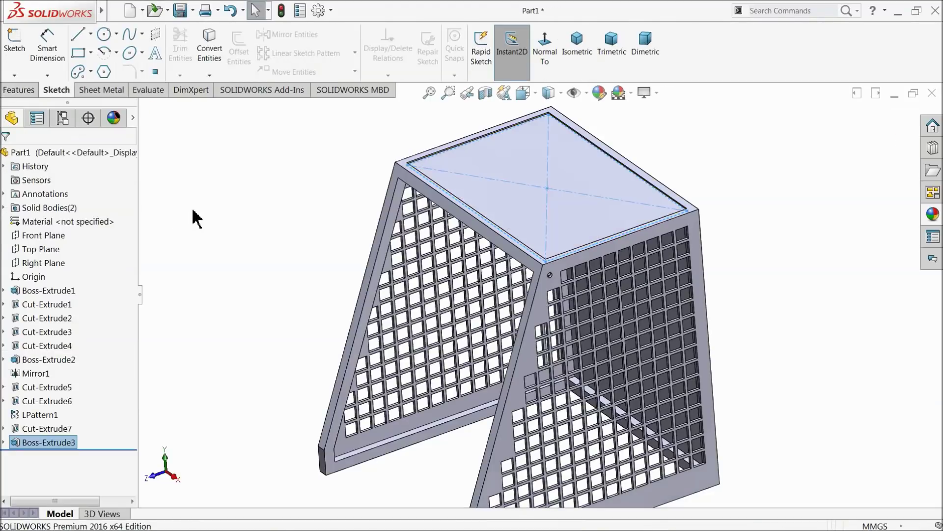
- Apply the blue glass appearance from the Glass Gloss library to the extruded top panel
click(39, 439)
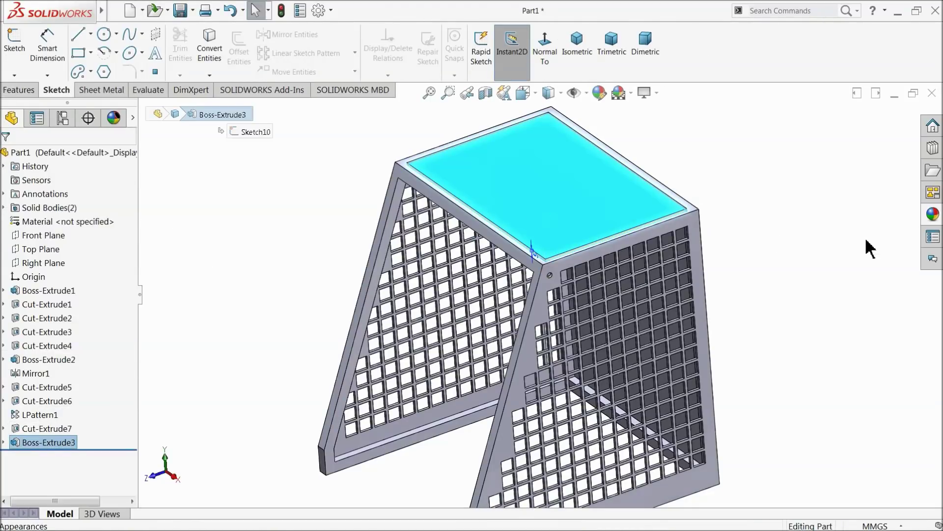
click(933, 213)
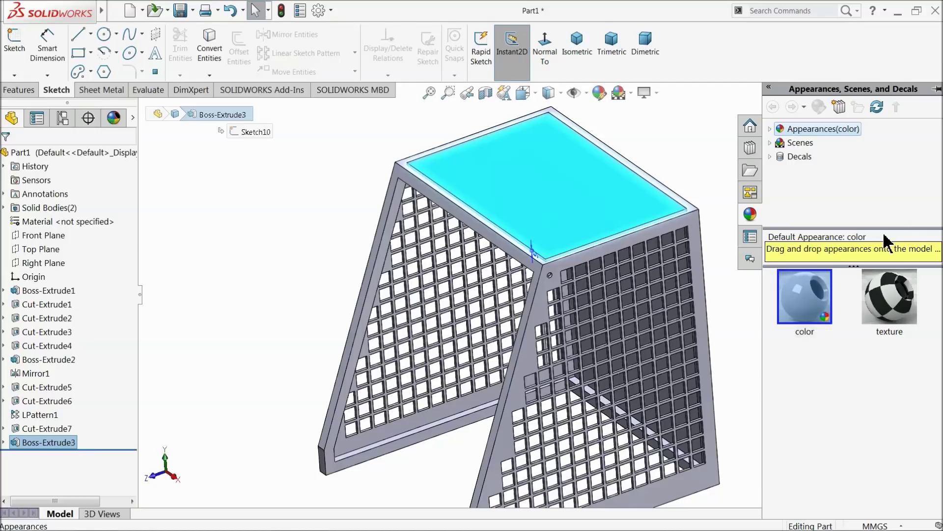
click(770, 129)
scroll(811, 186, down, 2)
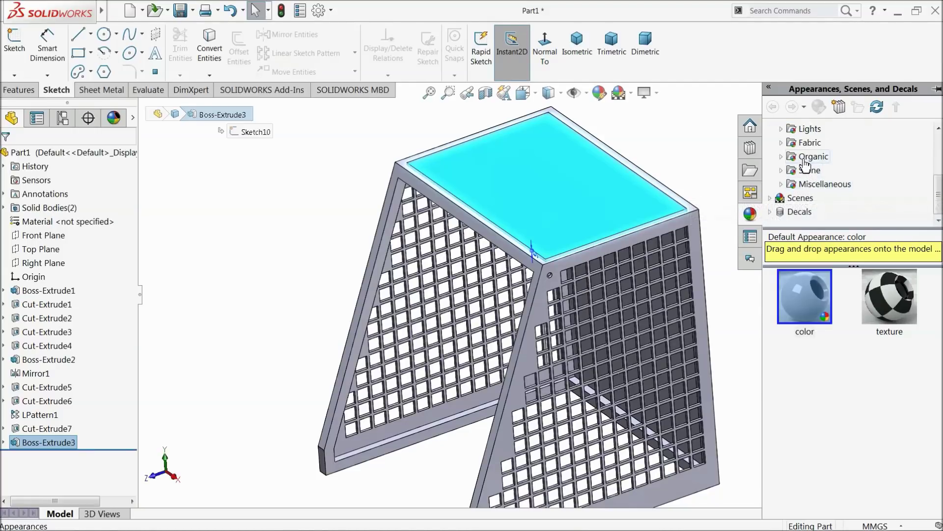
scroll(789, 187, up, 1)
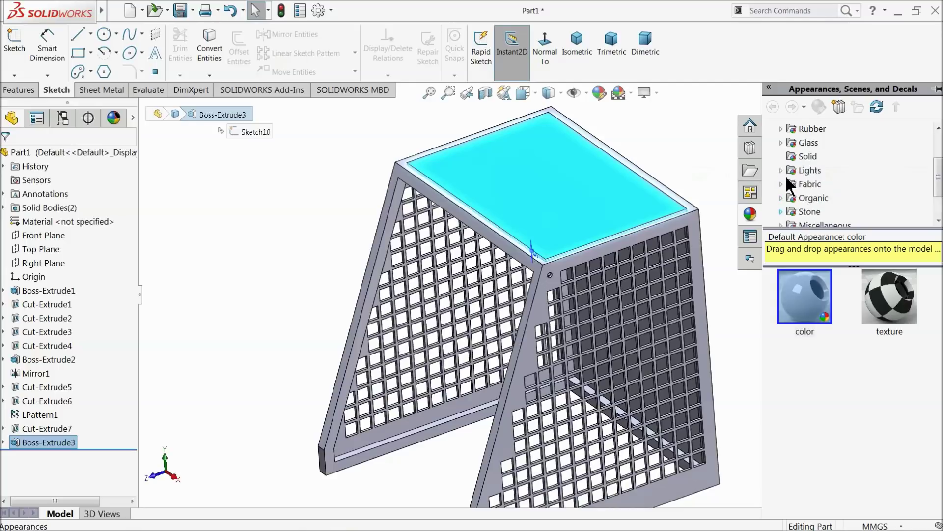
click(781, 142)
click(819, 157)
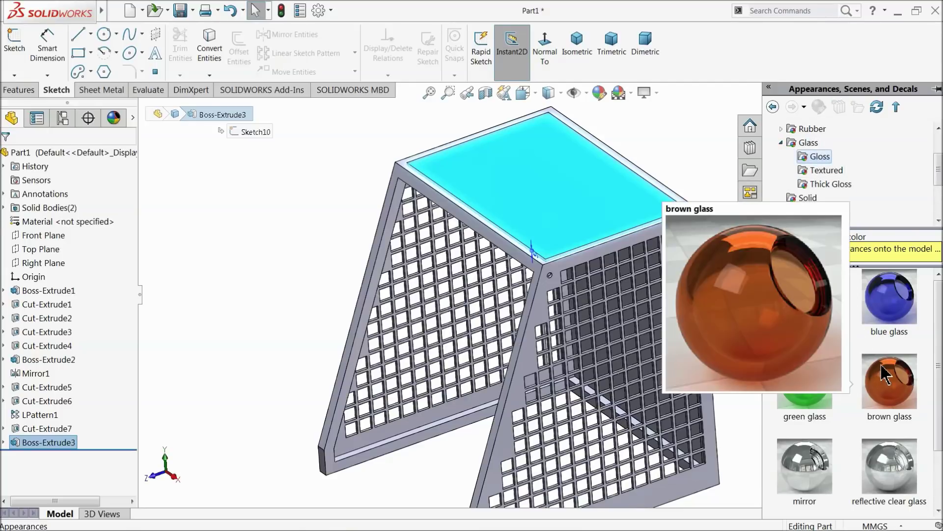
scroll(845, 408, down, 2)
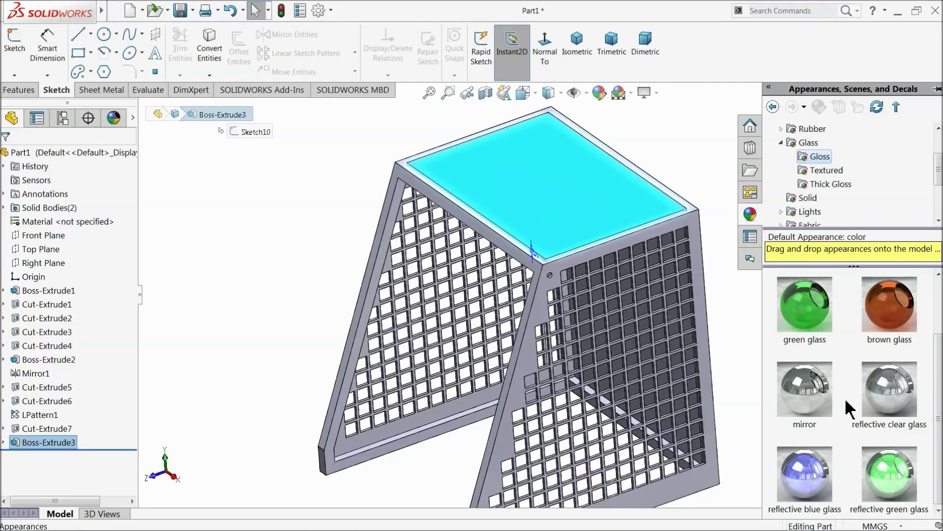
scroll(848, 408, up, 2)
double_click(890, 315)
middle_drag(634, 266, 604, 253)
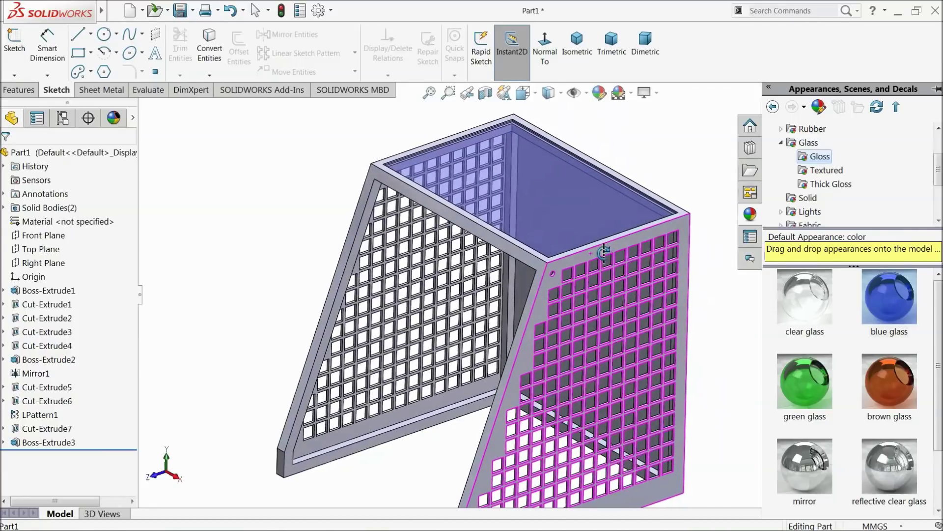
click(680, 150)
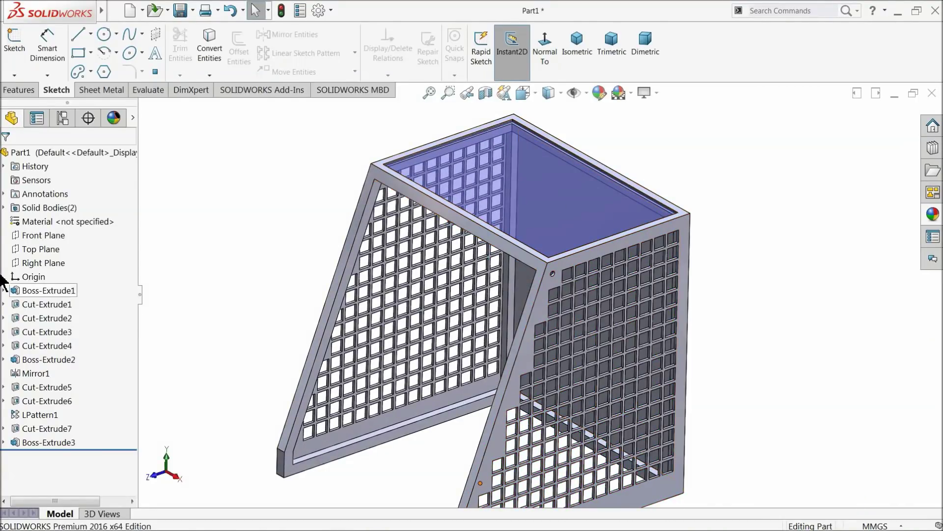
- Set the whole part's colour to the medium grey standard swatch
click(43, 152)
click(600, 93)
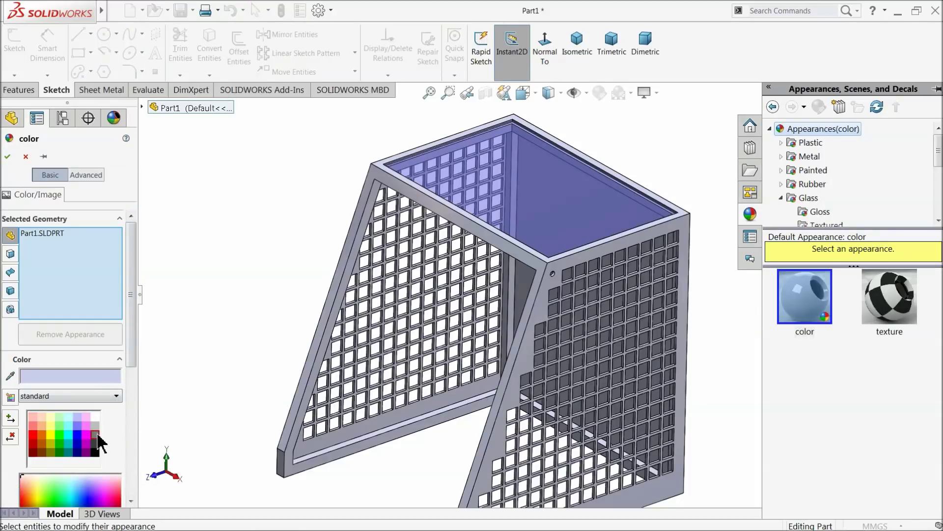
click(96, 436)
scroll(339, 370, up, 2)
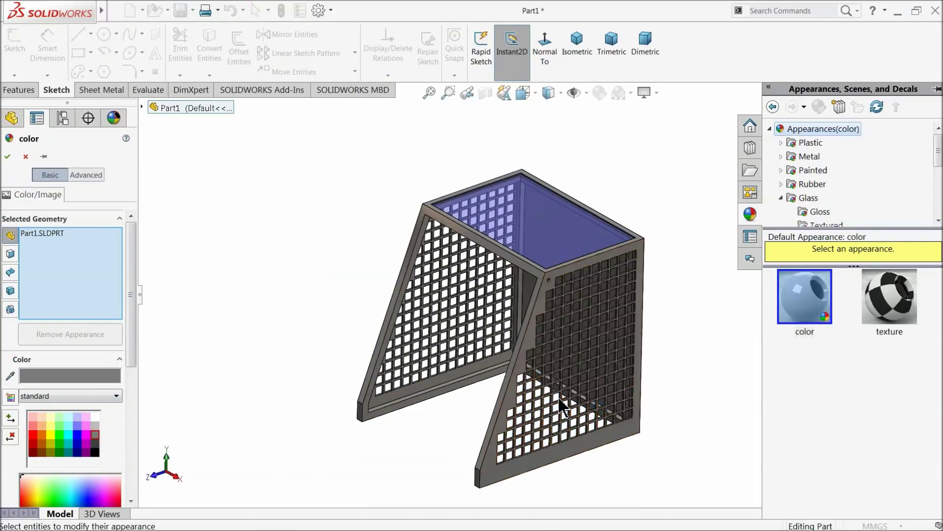
scroll(561, 407, down, 2)
click(95, 445)
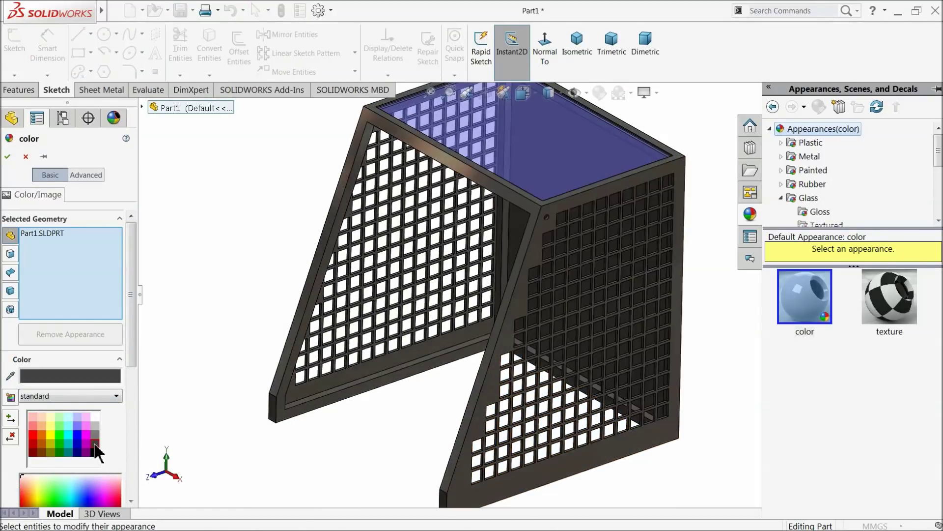
click(96, 435)
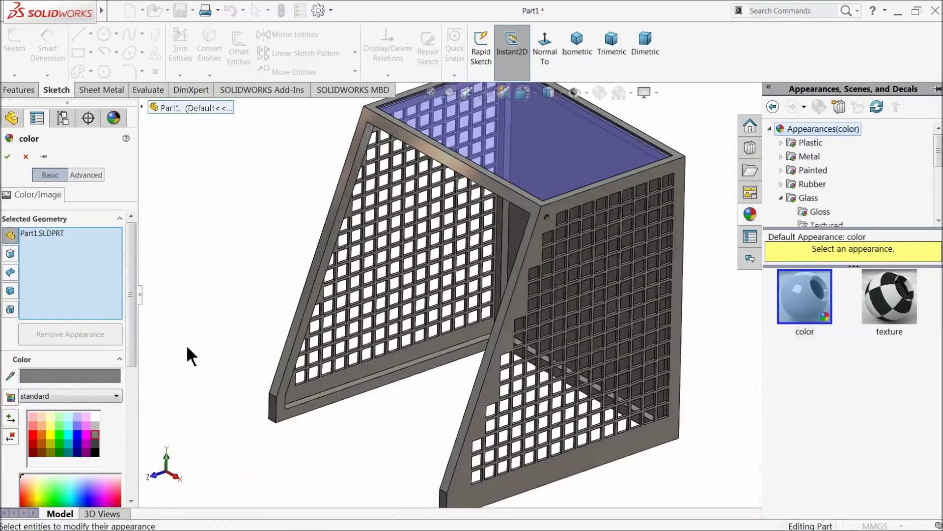
click(8, 157)
- Examine the slanted front edge and the perforated side panel of the recoloured frame
middle_drag(268, 239, 289, 233)
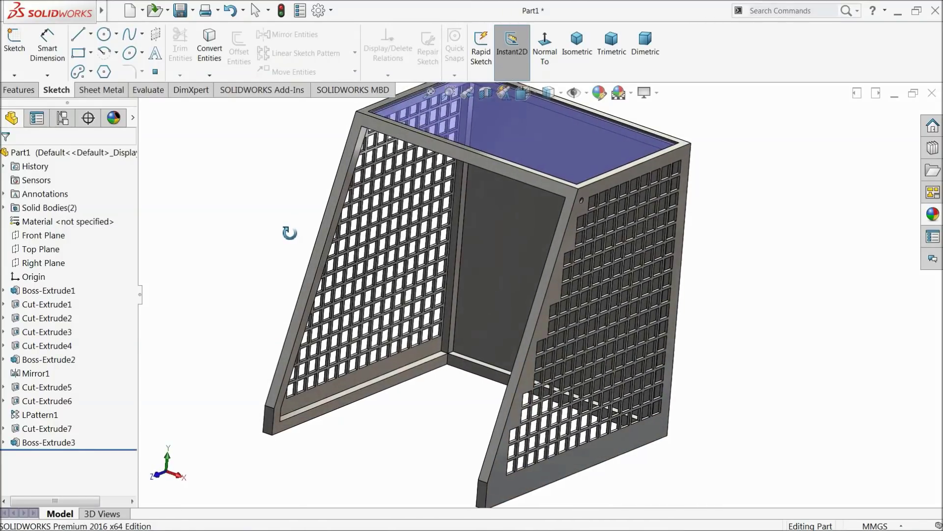
scroll(579, 278, down, 3)
scroll(543, 275, up, 4)
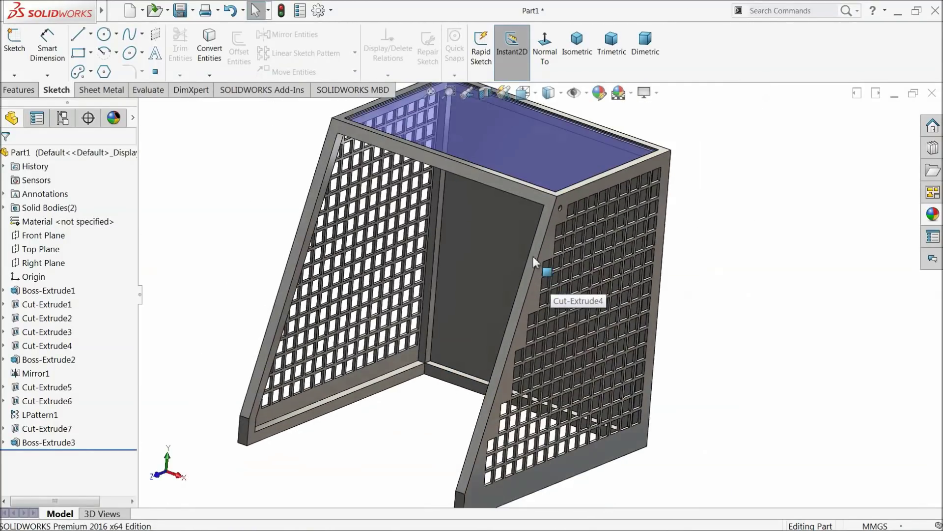
scroll(536, 268, down, 3)
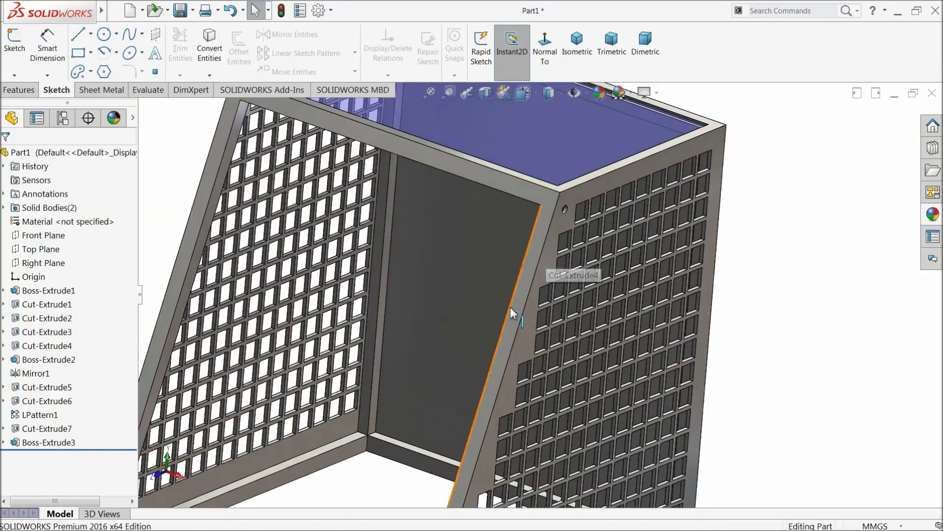
scroll(532, 278, down, 2)
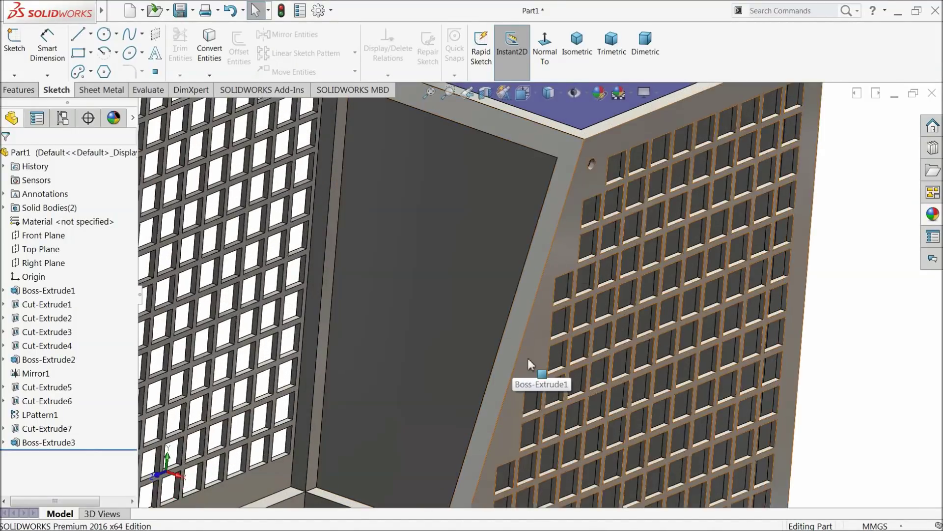
scroll(532, 355, up, 5)
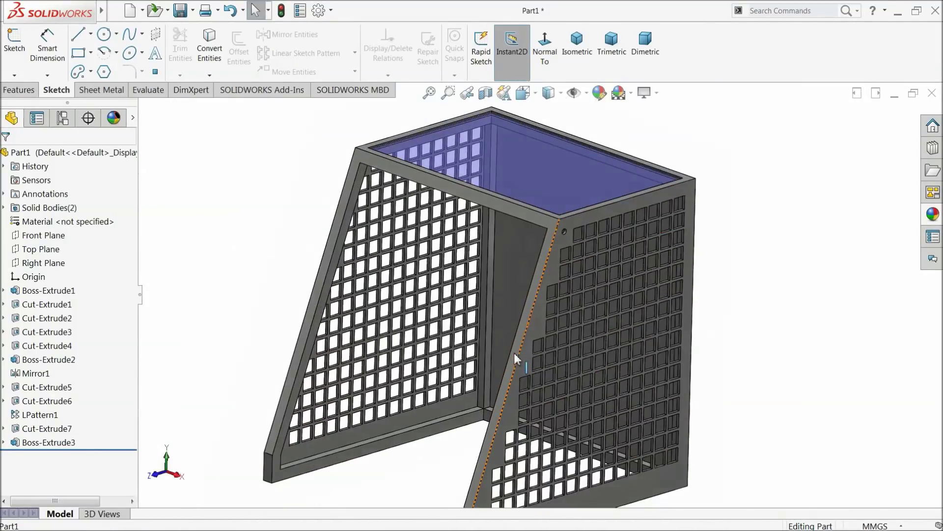
scroll(536, 319, down, 5)
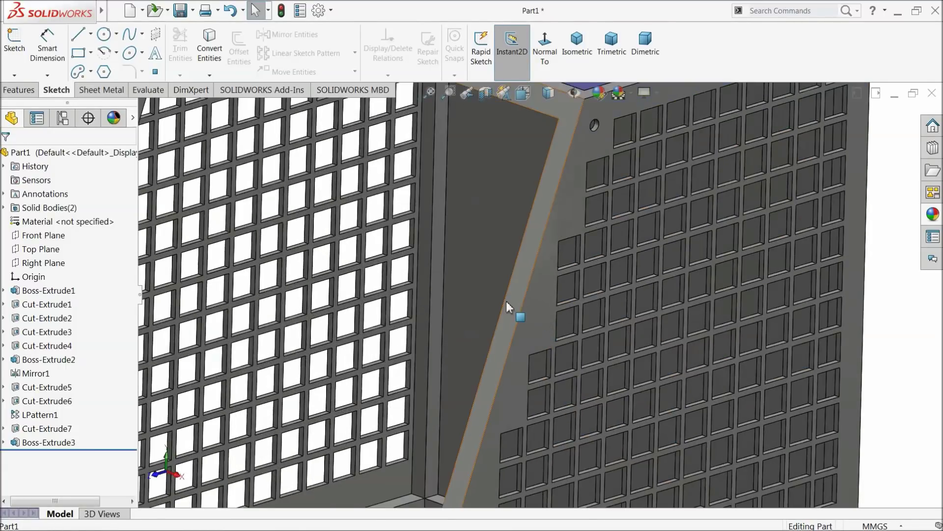
- Create a mid-plane between the perforated side panel's outer face and the inner face of its front frame
click(19, 90)
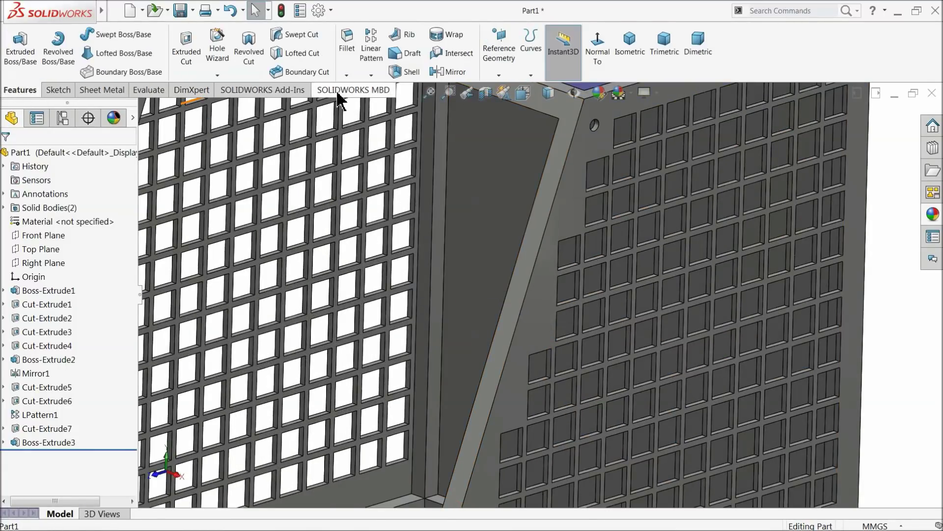
click(498, 52)
click(509, 89)
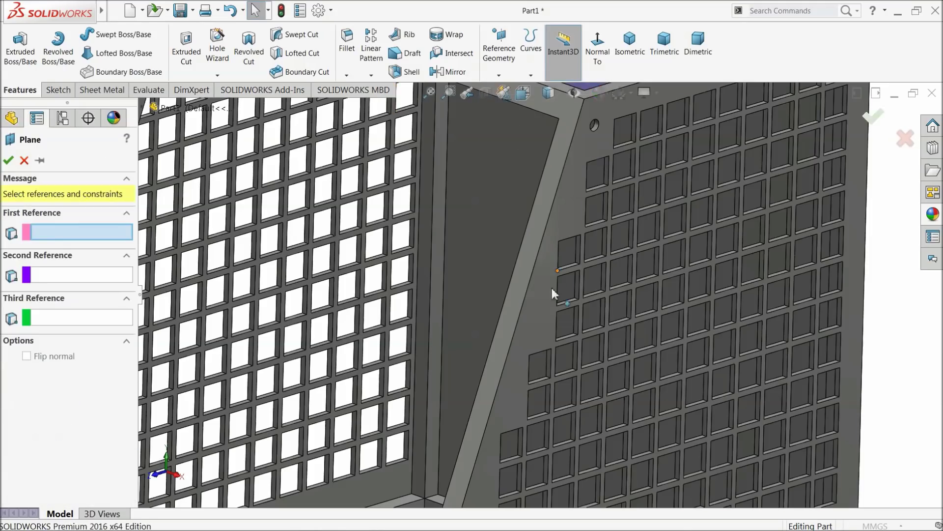
click(554, 301)
scroll(550, 299, up, 5)
middle_drag(550, 299, 615, 322)
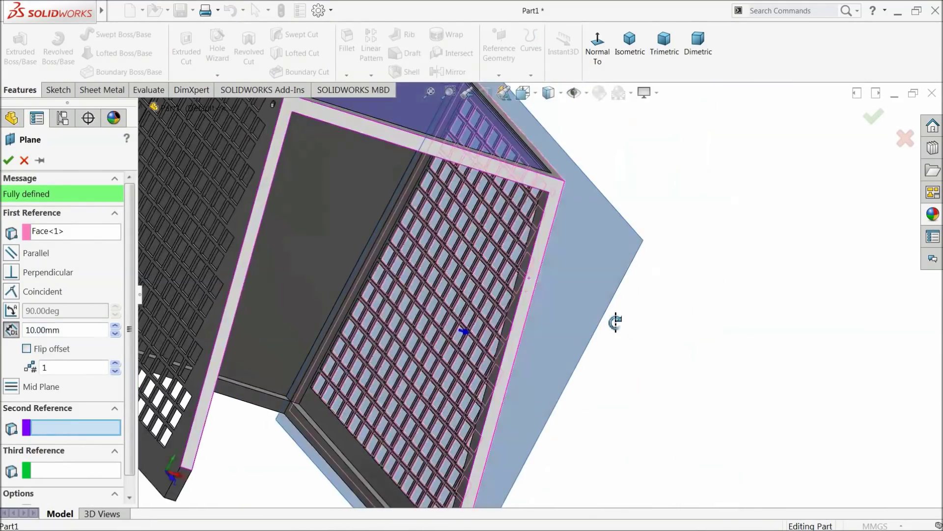
scroll(538, 263, down, 7)
click(537, 251)
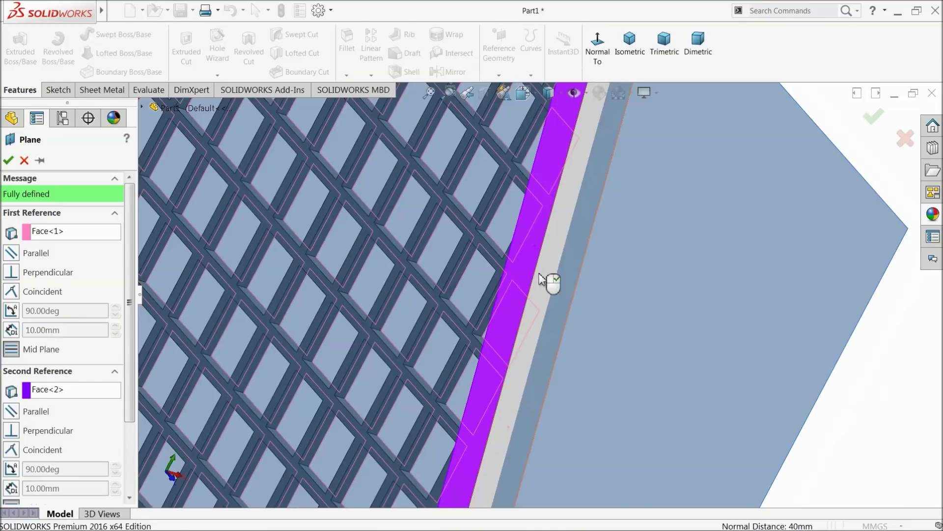
scroll(546, 275, up, 8)
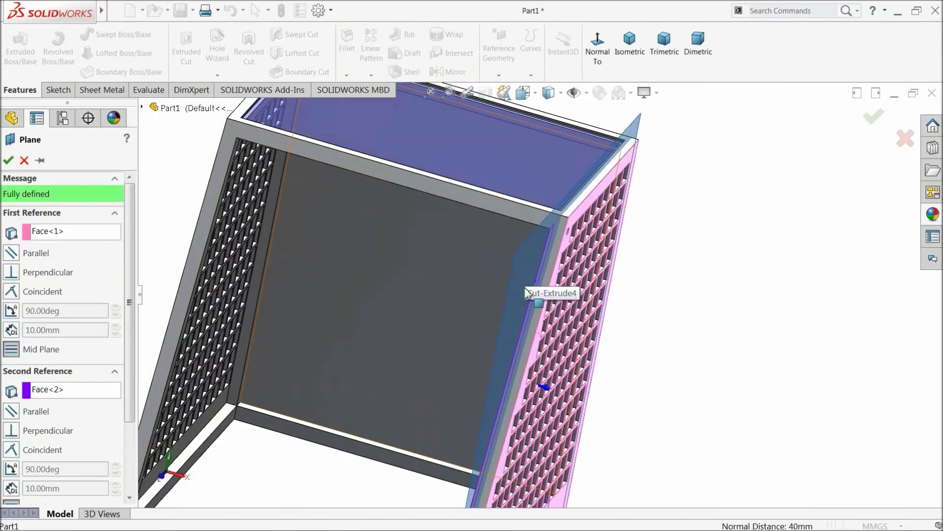
middle_drag(526, 274, 500, 275)
scroll(456, 262, down, 3)
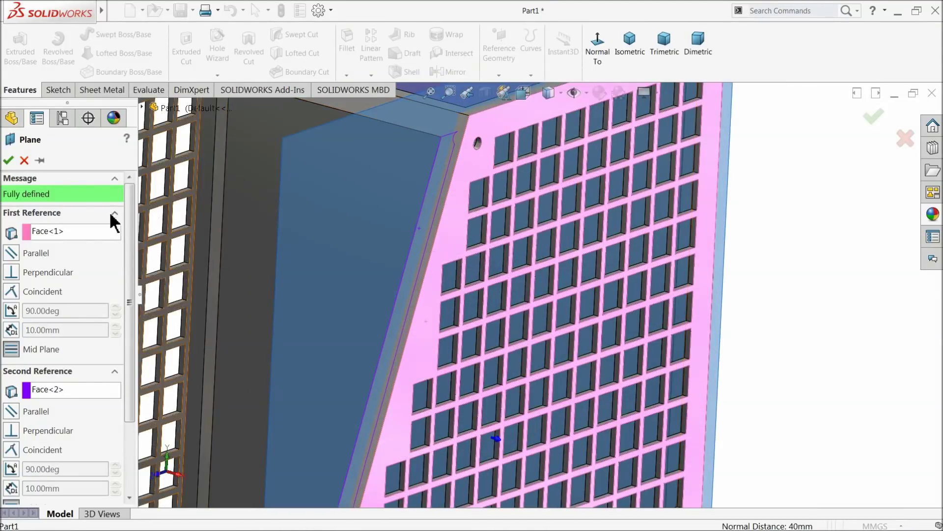
click(9, 161)
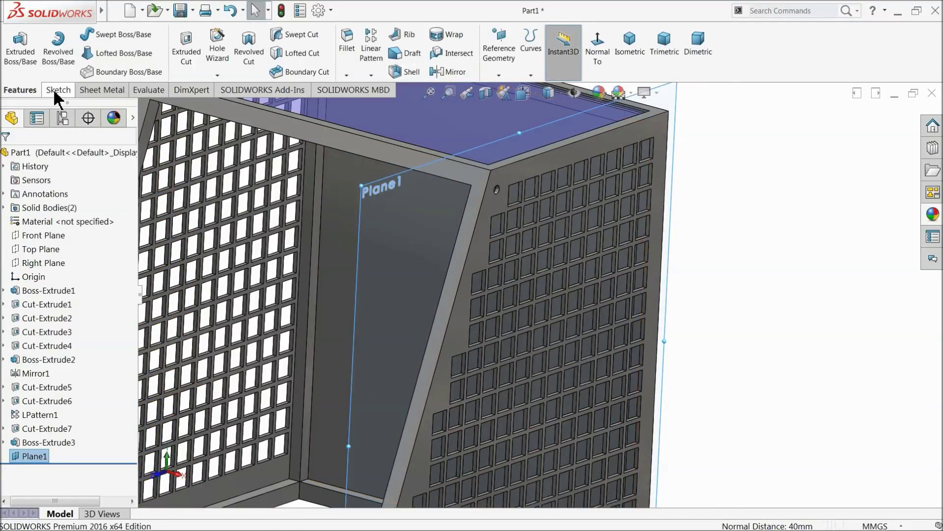
- Start a new sketch on the side panel's mid-plane, viewed normal to the plane
click(54, 91)
click(19, 54)
click(544, 47)
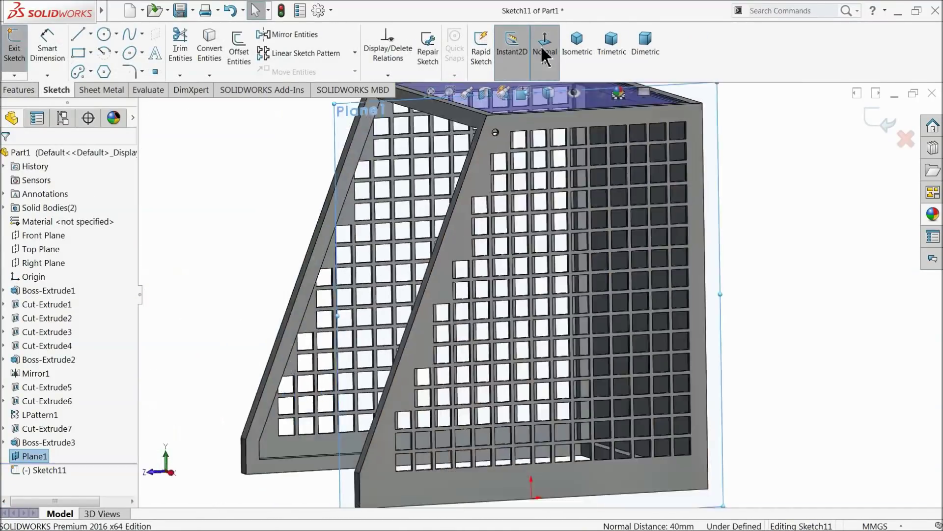
scroll(493, 163, down, 4)
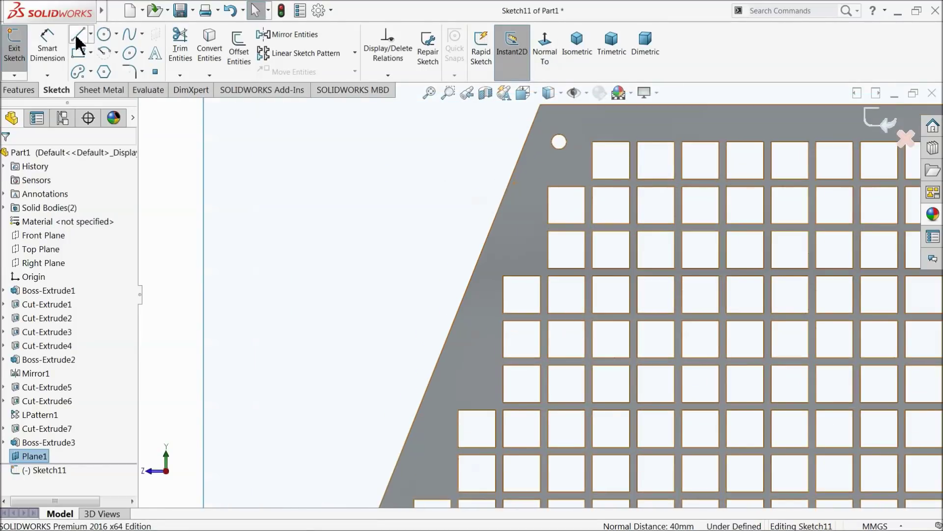
- Sketch an open three-line outline perpendicular to the panel's slanted edge, about 266 mm long and 95 mm deep, ending on that edge
click(77, 35)
scroll(511, 275, up, 5)
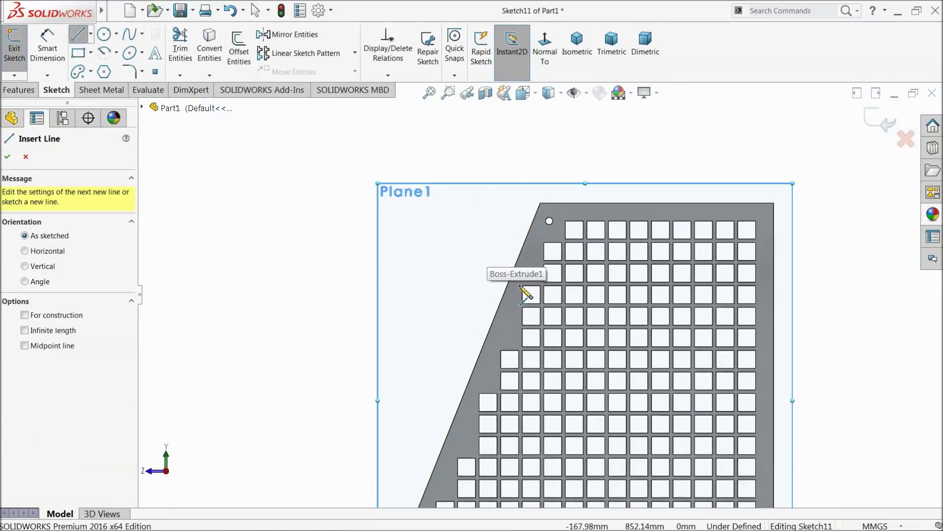
scroll(523, 317, down, 2)
click(483, 356)
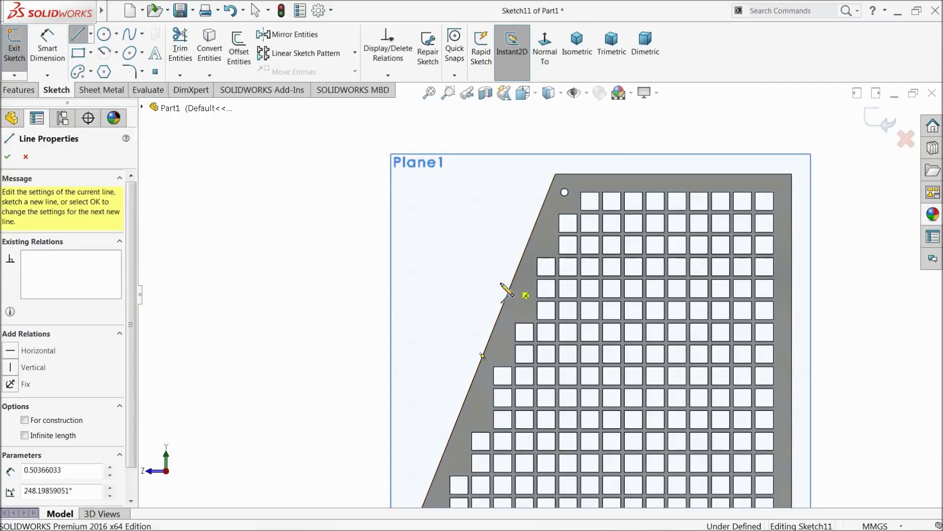
click(480, 271)
click(443, 361)
click(478, 372)
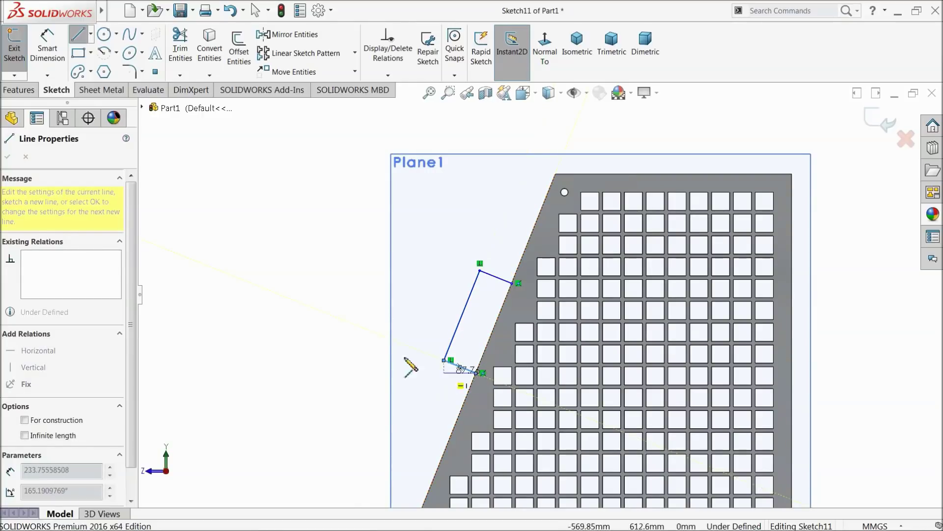
right_click(343, 325)
click(347, 325)
- Dimension the outline's long line parallel to the slanted edge to 260 mm
click(47, 48)
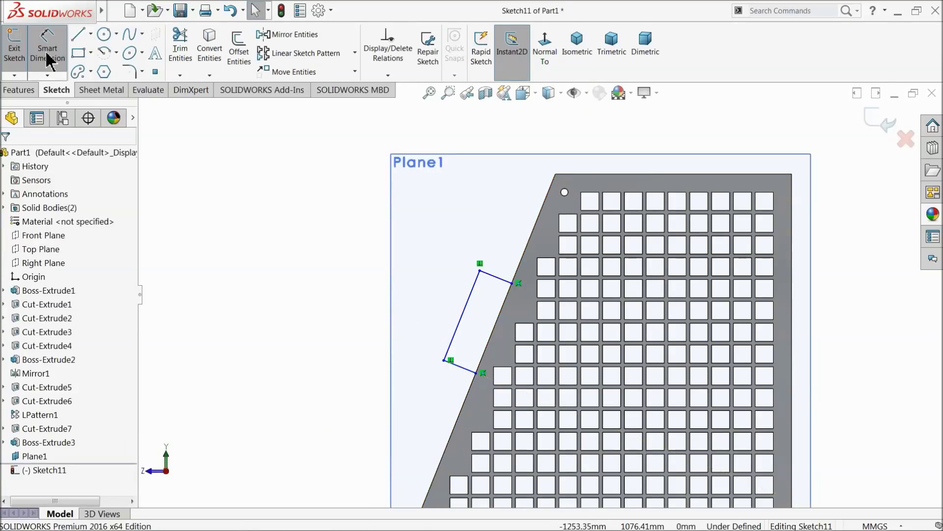
scroll(482, 320, down, 3)
click(445, 323)
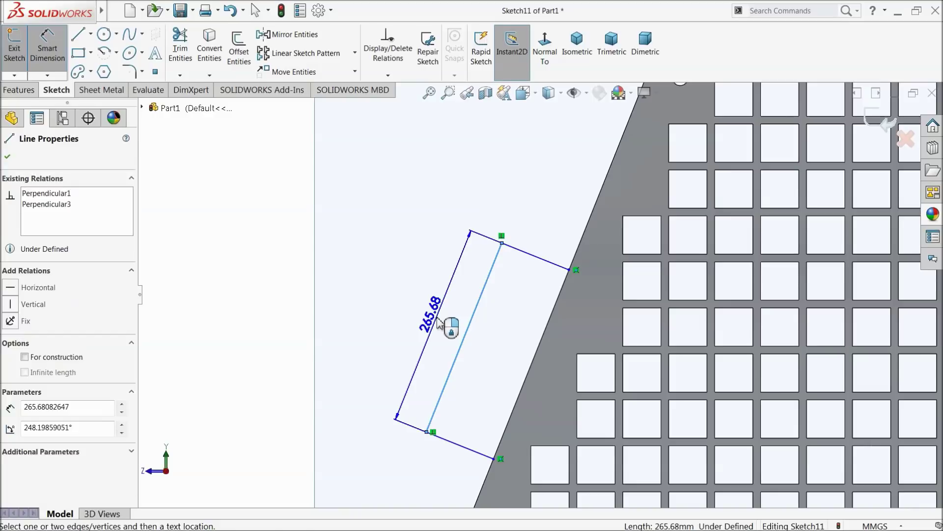
click(435, 318)
text(260)
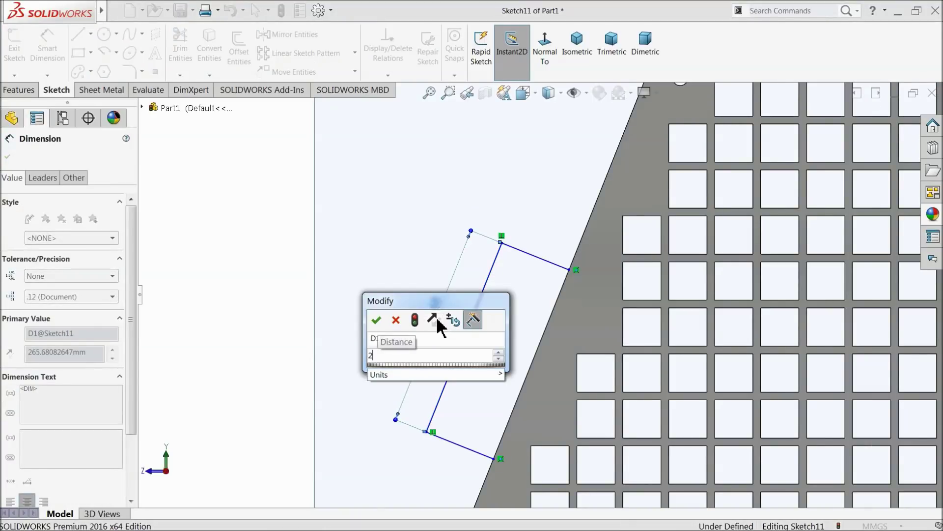
key(Return)
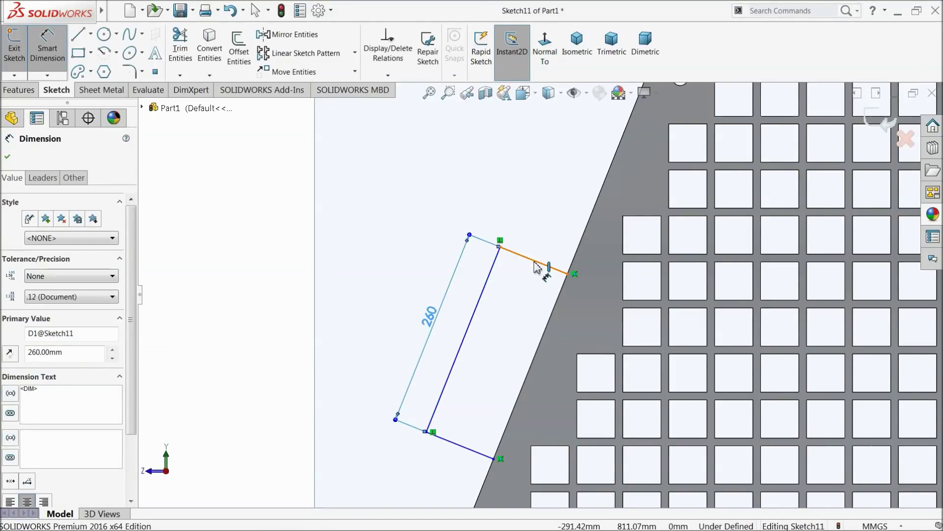
- Dimension the outline's upper short line to 80 mm
click(543, 264)
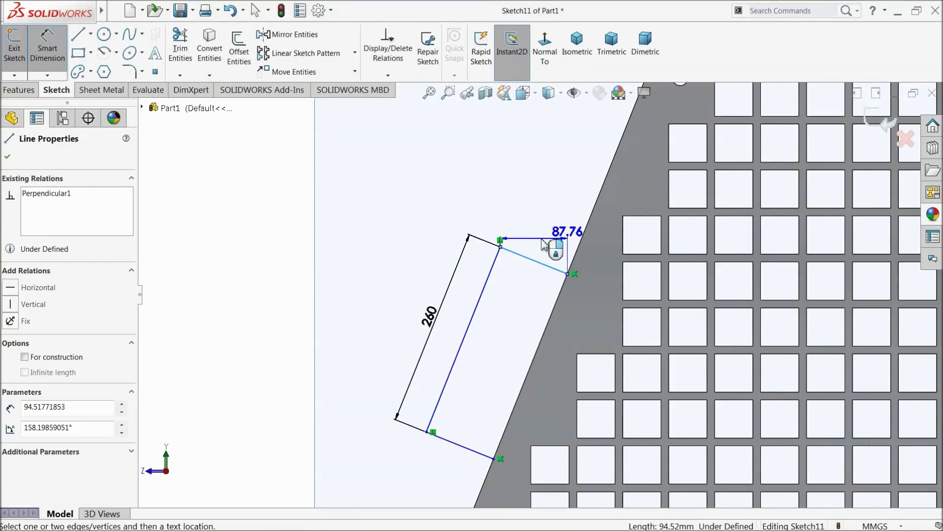
click(560, 268)
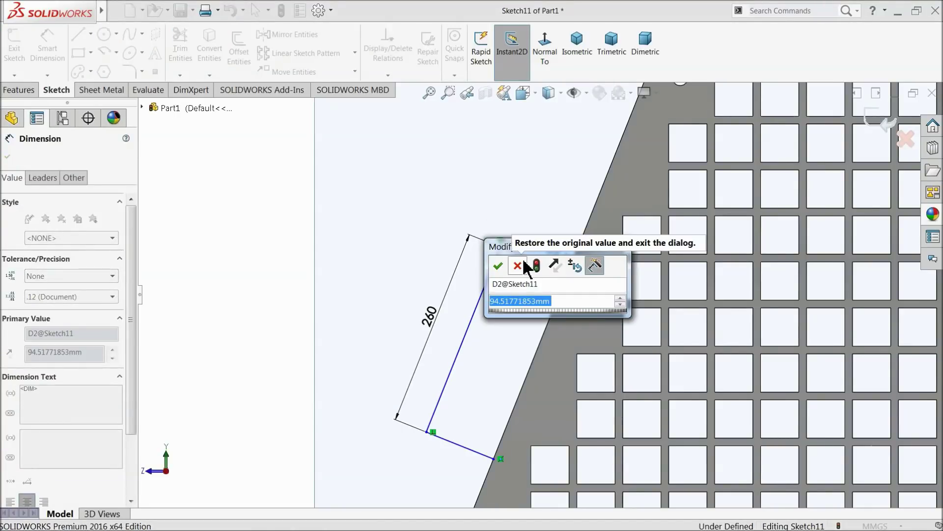
text(80)
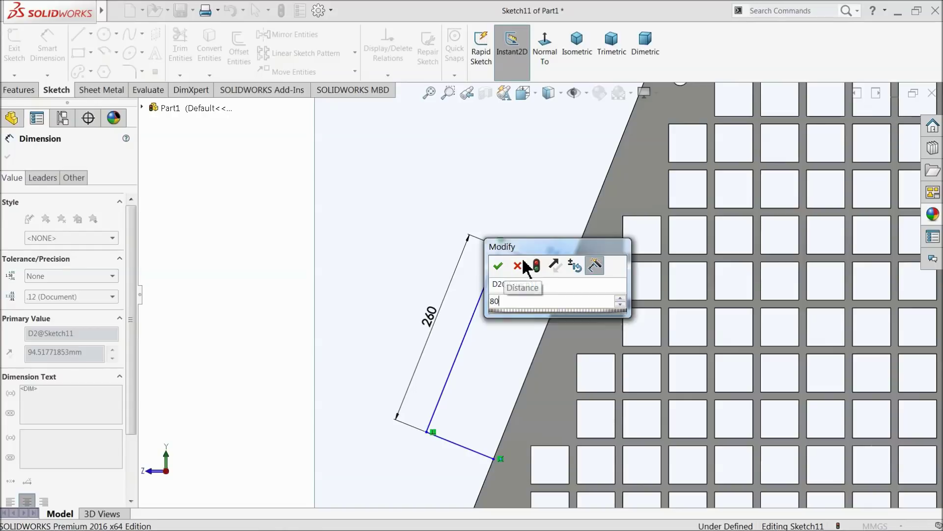
key(Return)
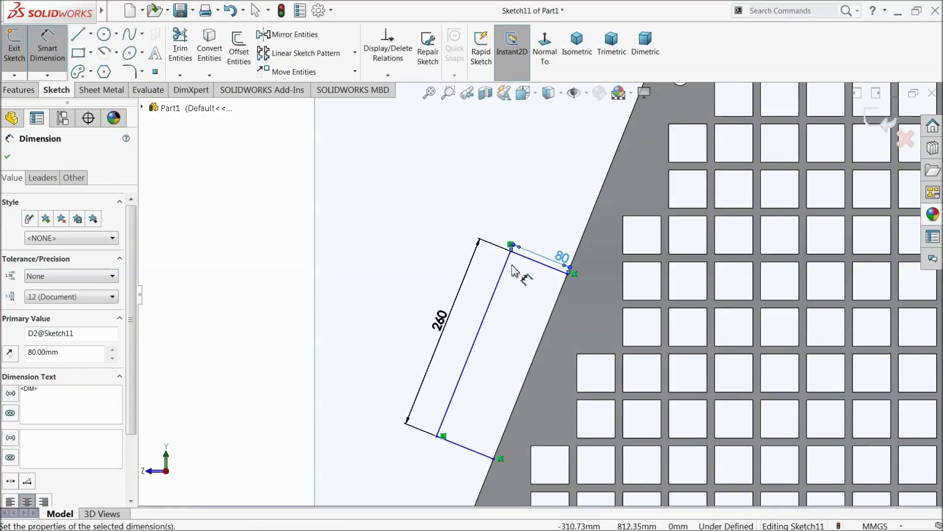
click(8, 158)
scroll(516, 255, up, 3)
scroll(516, 255, down, 3)
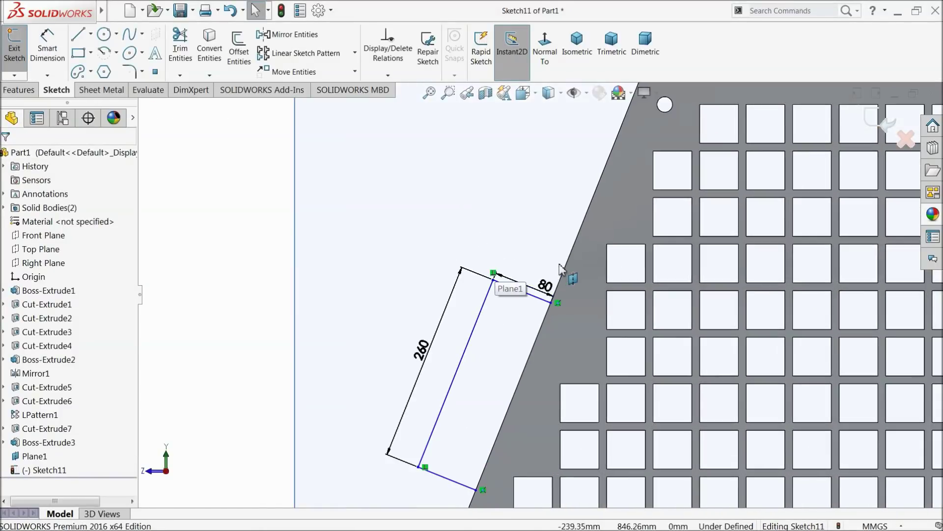
- Dimension the distance from the panel's upper slanted corner to the outline's upper short line as 320 mm
click(67, 62)
scroll(581, 302, up, 3)
scroll(520, 302, down, 3)
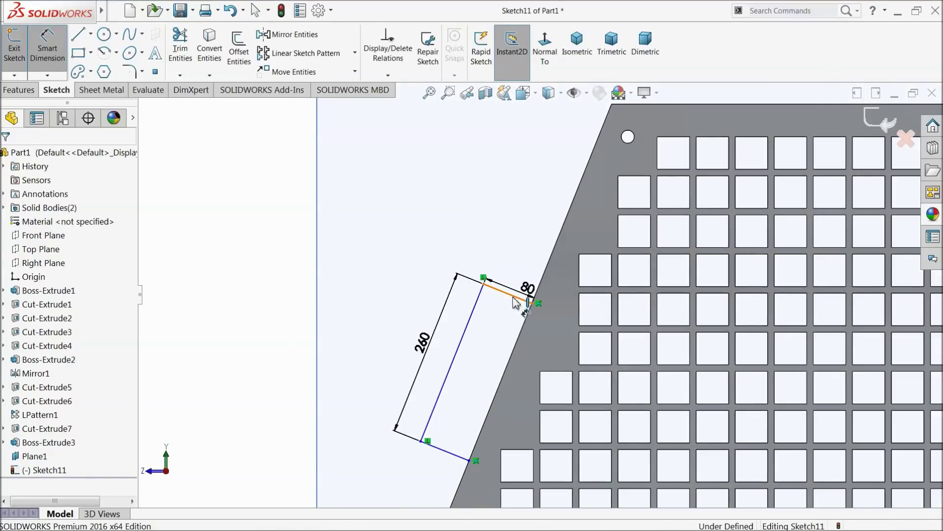
click(516, 303)
click(613, 104)
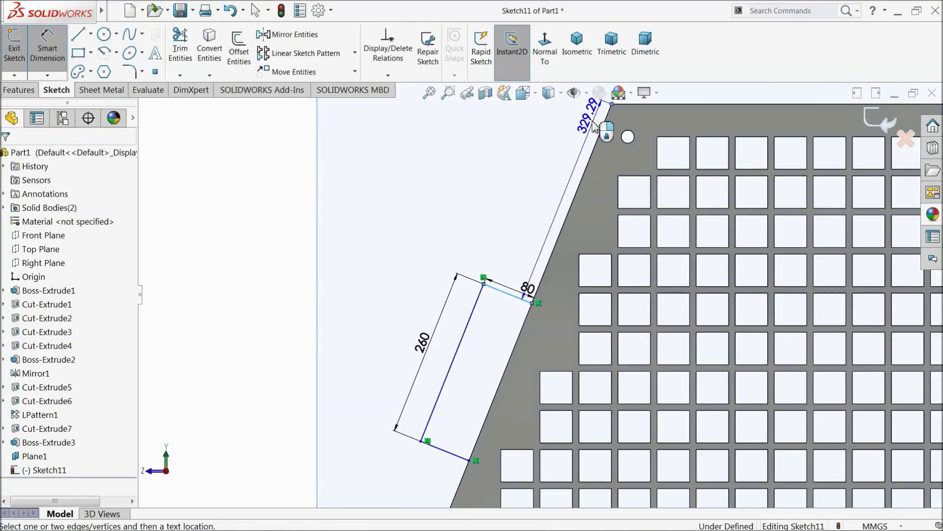
click(550, 157)
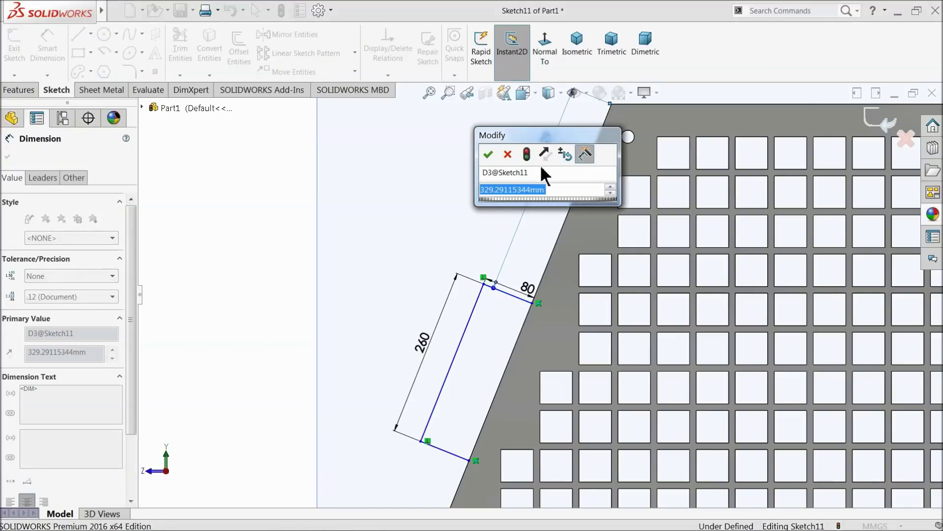
text(320)
key(Return)
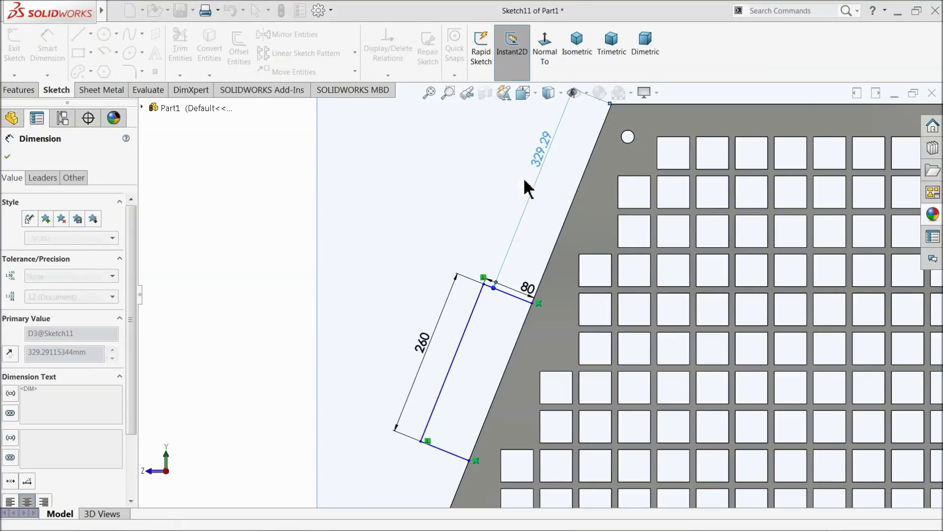
scroll(484, 292, up, 5)
scroll(484, 293, up, 2)
scroll(536, 310, down, 5)
scroll(540, 327, up, 6)
scroll(536, 332, down, 8)
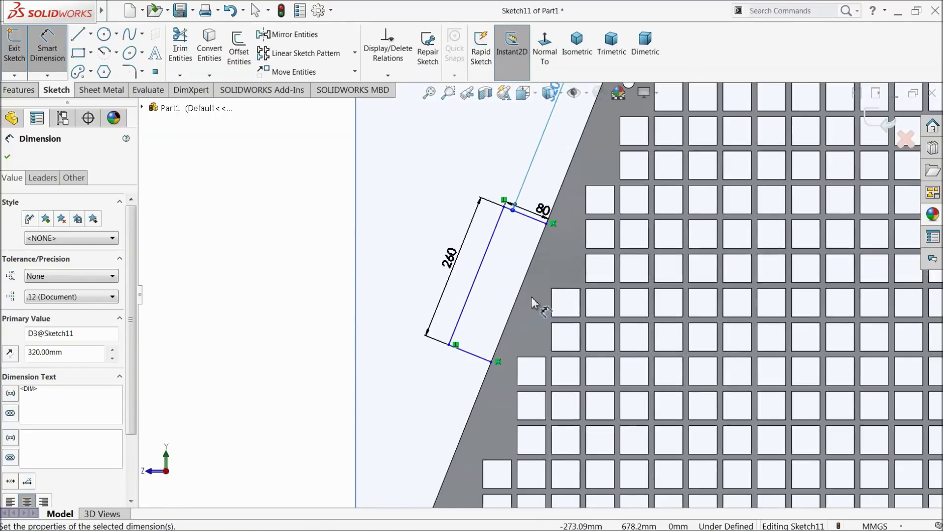
- Set the outline's long side to 230 mm and its upper short side to 60 mm
double_click(387, 249)
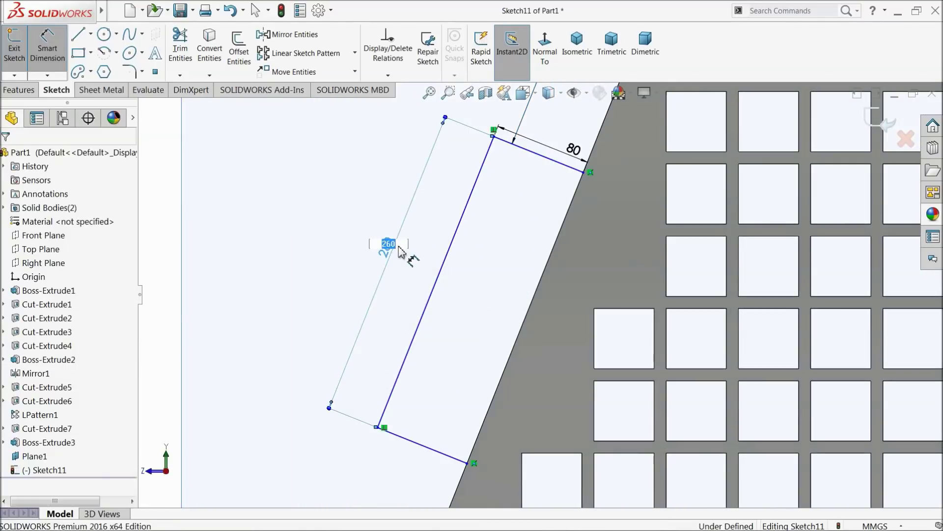
text(230)
key(Return)
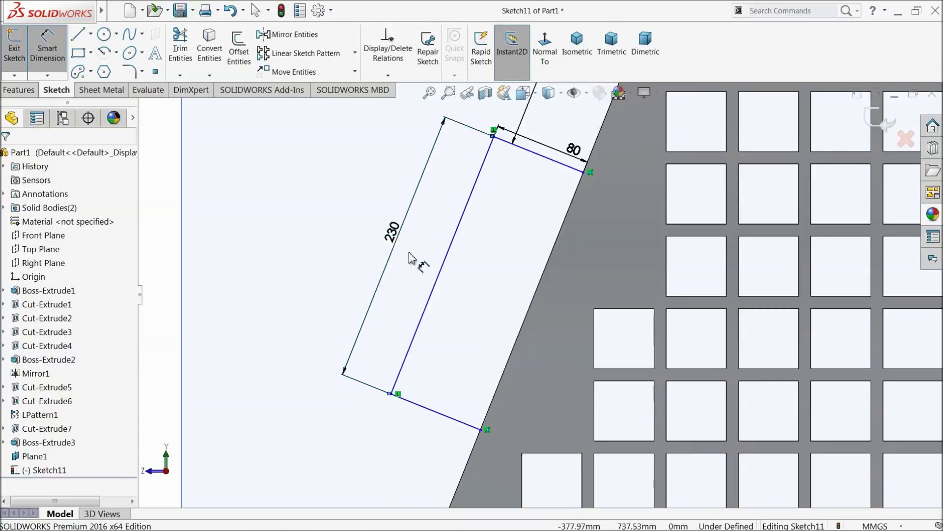
double_click(573, 150)
text(60)
key(Return)
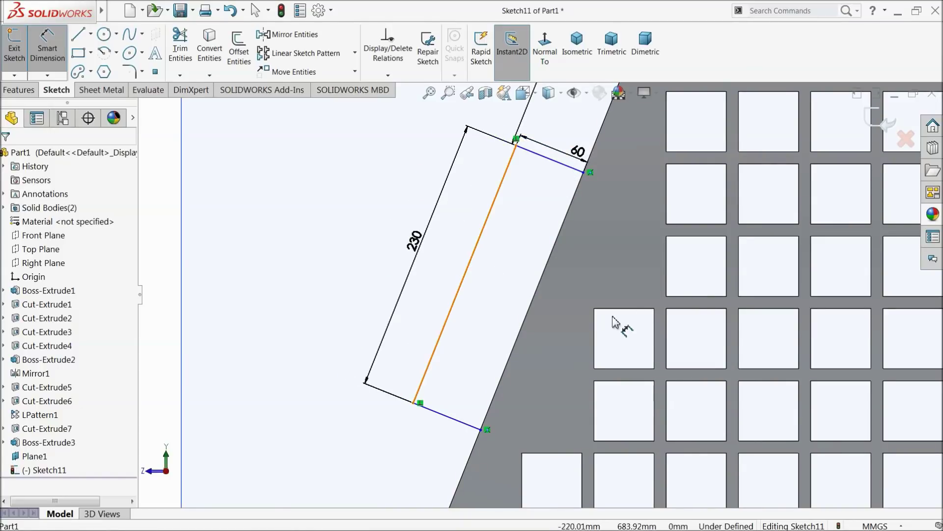
key(f)
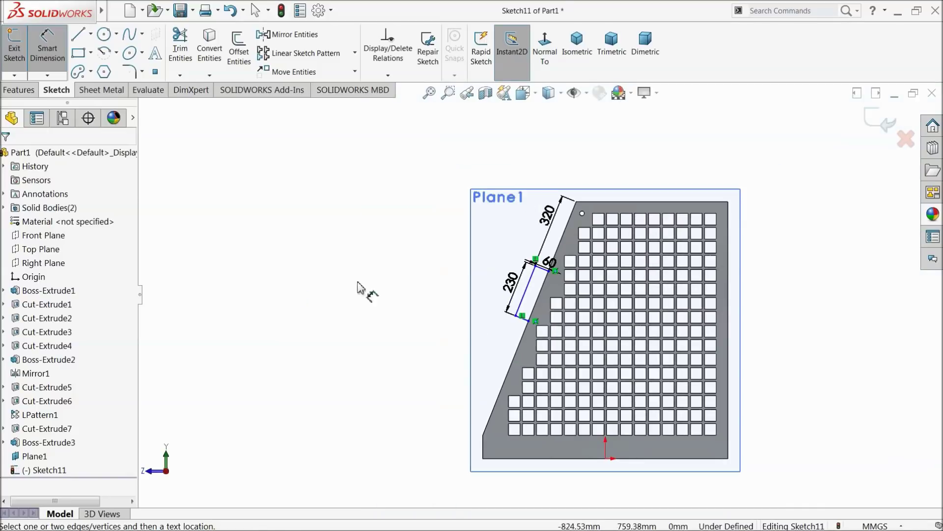
- Round both outer corners of the outline with 40 mm sketch fillets
scroll(533, 280, down, 6)
click(131, 72)
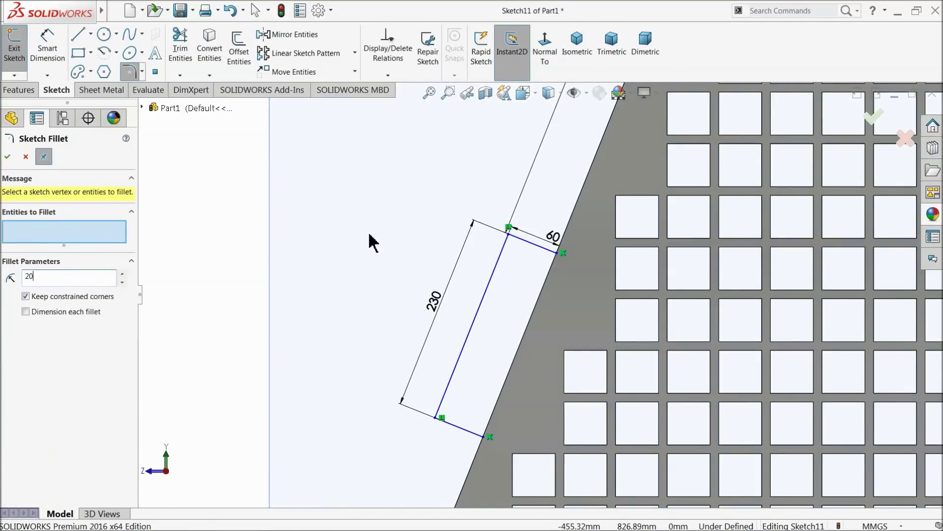
click(510, 237)
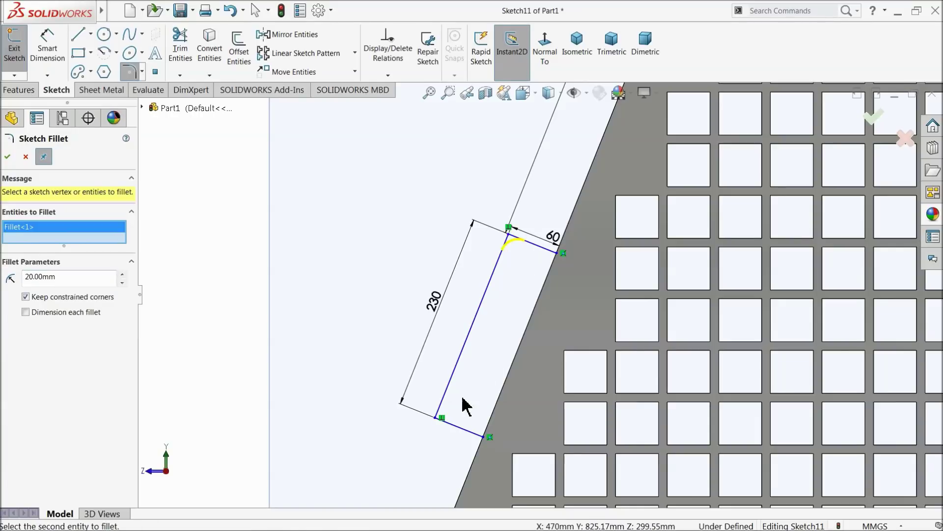
click(435, 418)
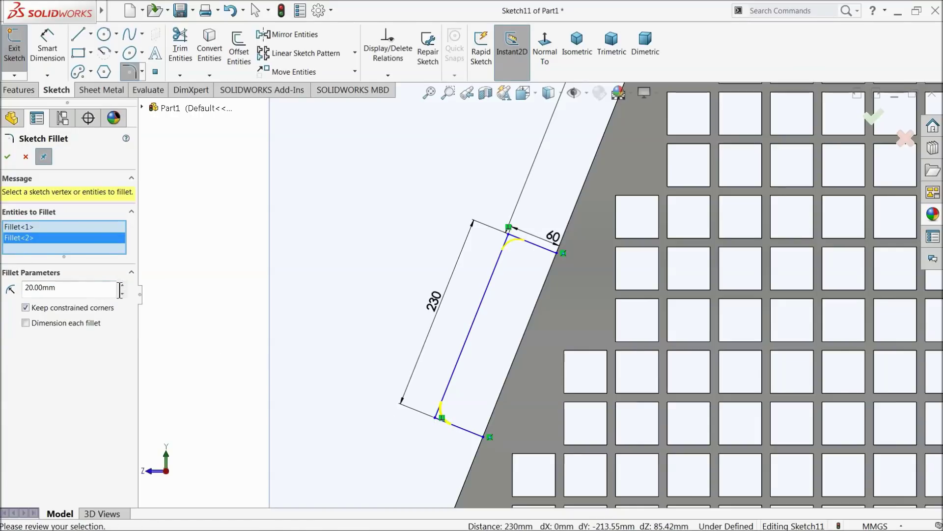
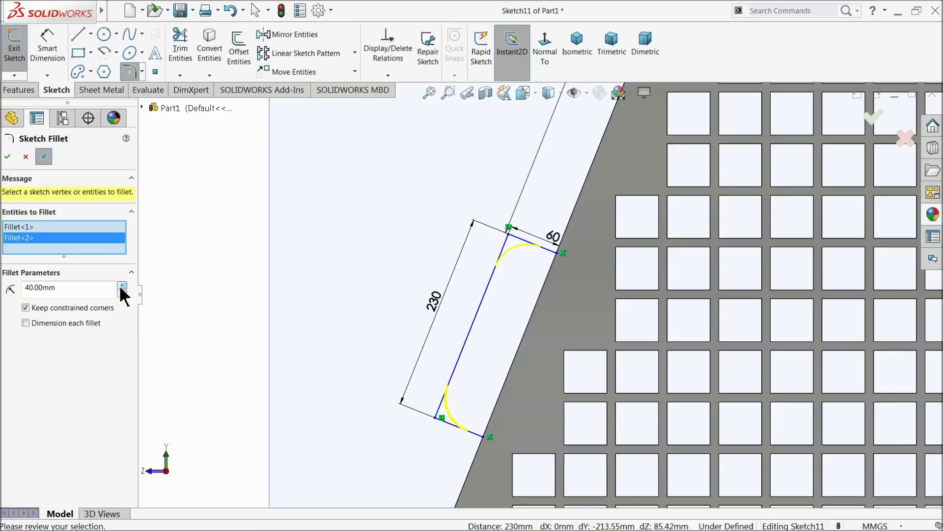
click(8, 157)
scroll(452, 300, up, 3)
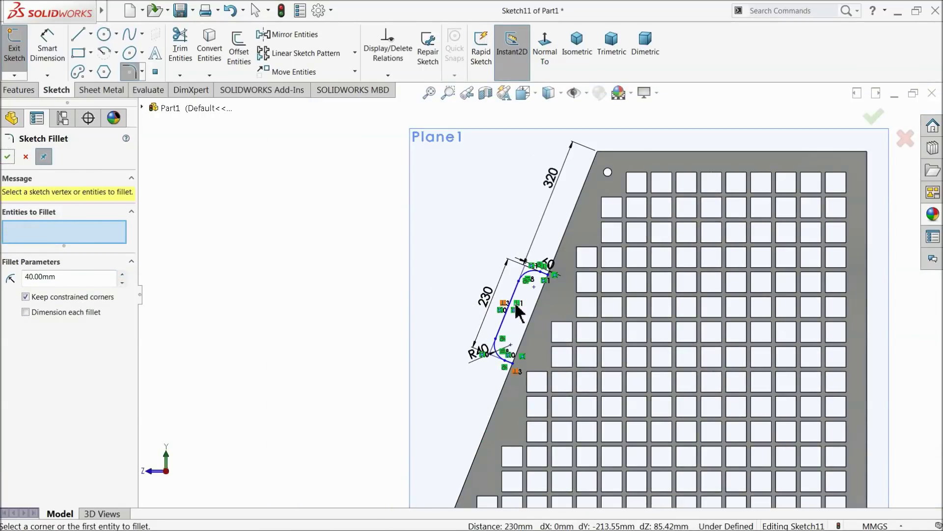
scroll(546, 298, down, 4)
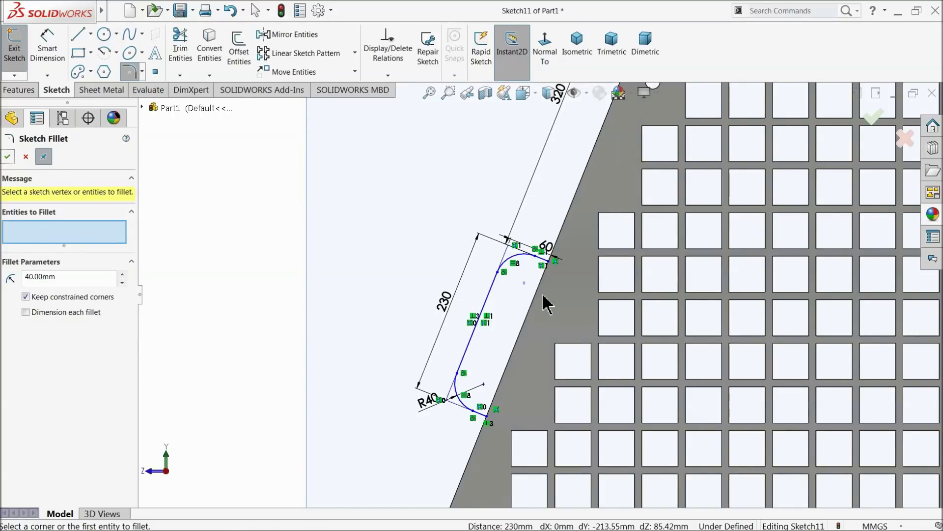
click(7, 156)
- Fully define all entities in the sketch with calculated relations and dimensions, and exit the sketch
click(388, 74)
click(406, 117)
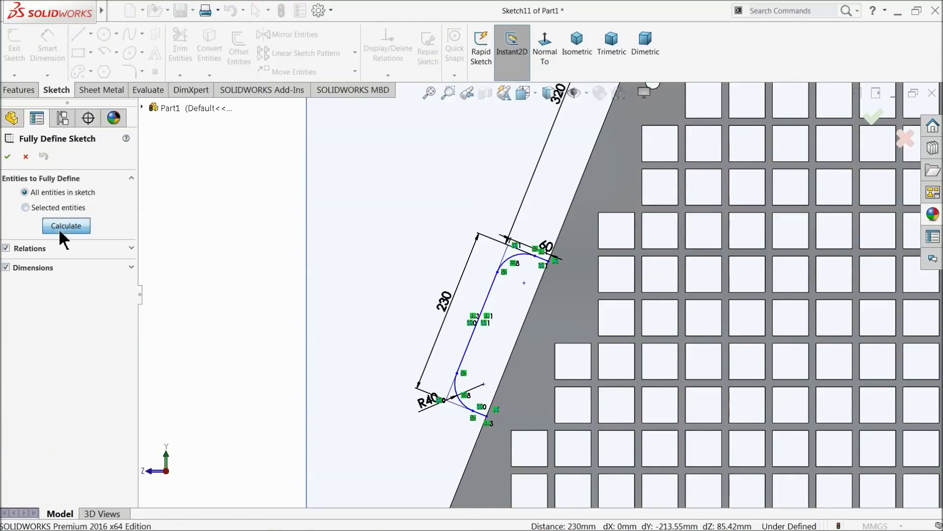
click(63, 227)
click(7, 157)
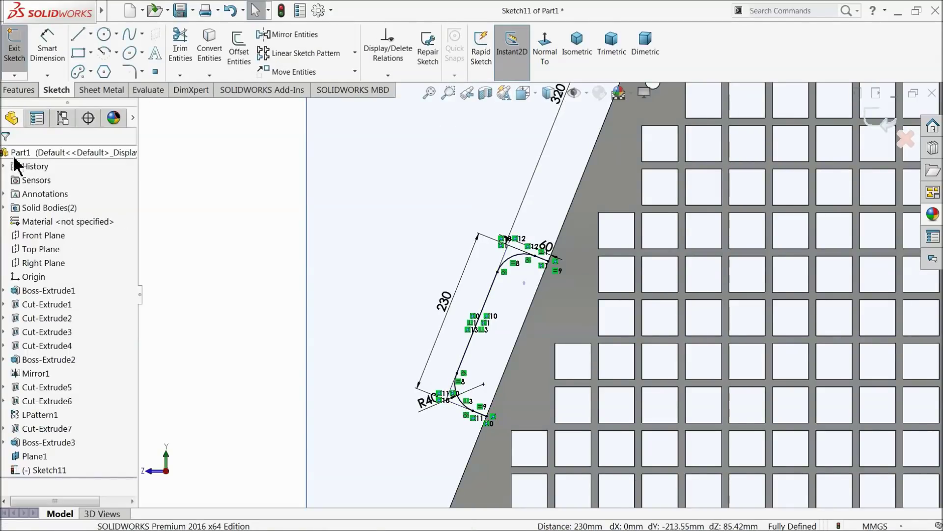
scroll(509, 241, up, 3)
click(887, 119)
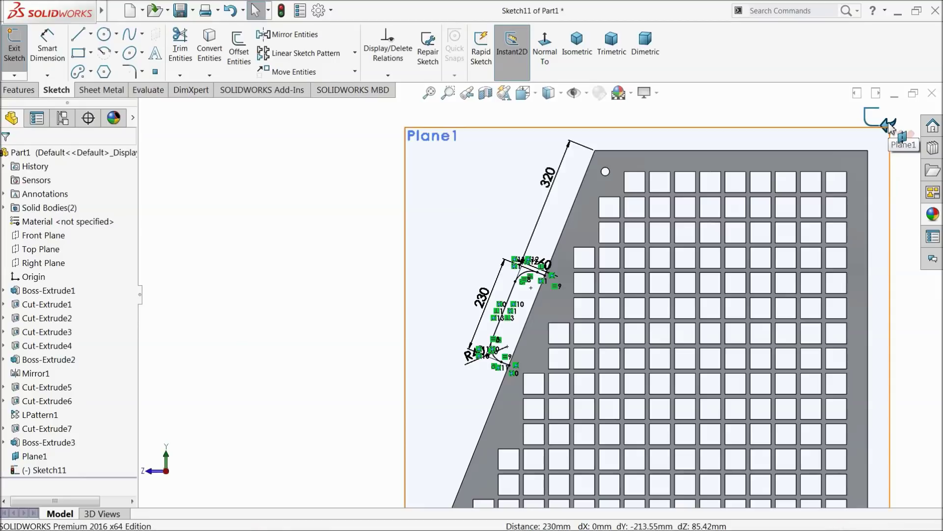
mouse_move(362, 291)
middle_down()
mouse_move(386, 291)
mouse_move(395, 312)
middle_up()
scroll(601, 311, down, 10)
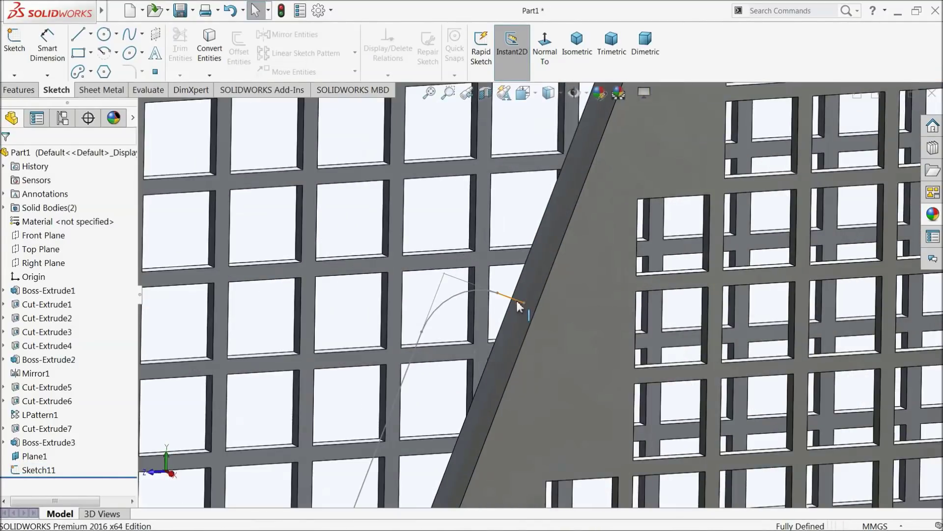
scroll(527, 308, down, 5)
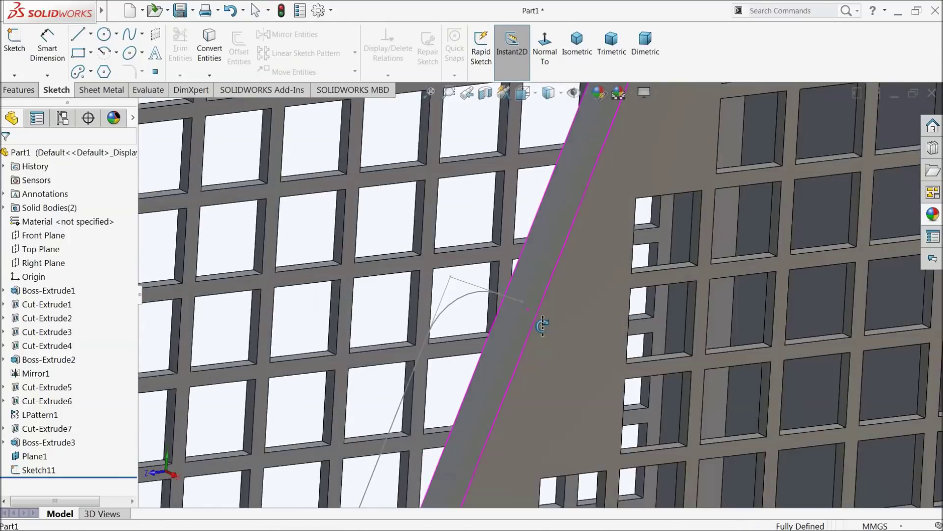
scroll(531, 307, up, 15)
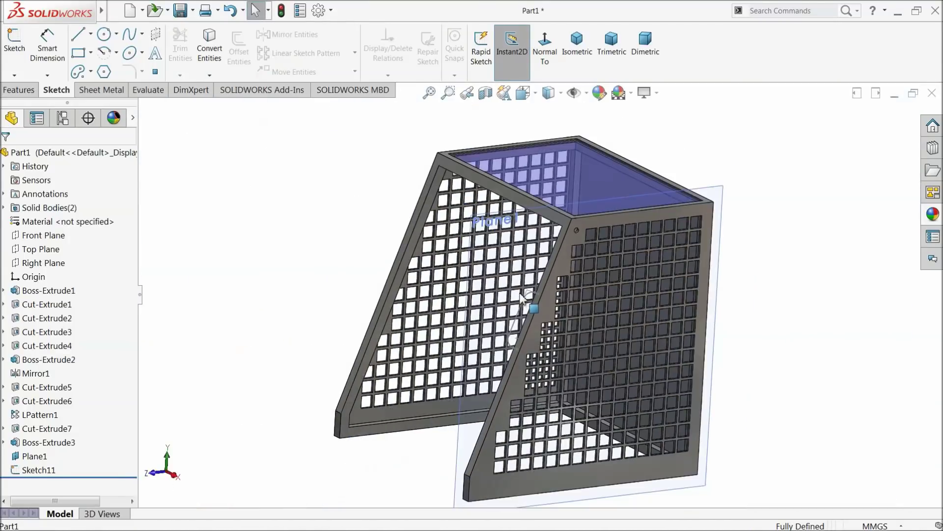
- Hide the reference plane that carries the handle path sketch
middle_drag(504, 271, 402, 227)
click(401, 215)
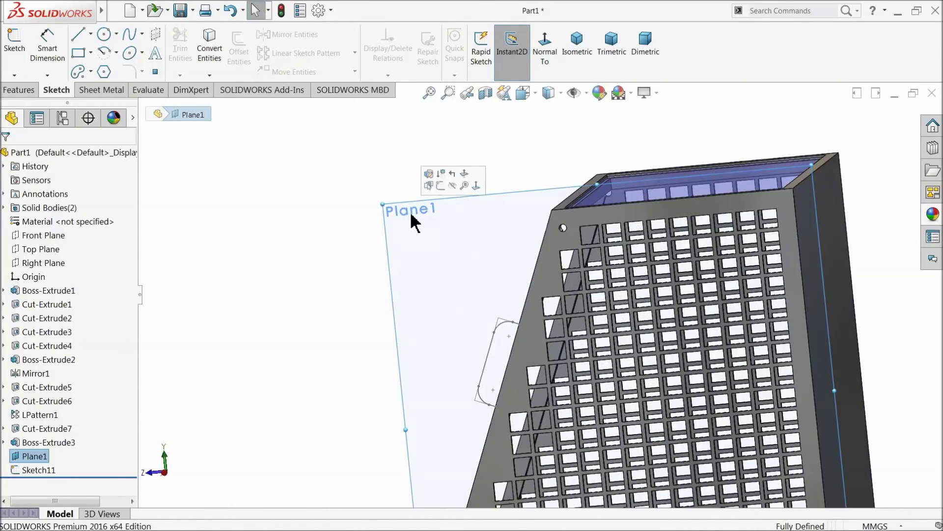
click(452, 184)
- Start a sketch on the side panel's slanted edge face and draw a circle about 13 mm in diameter centred on the path's upper end
middle_drag(450, 263, 505, 320)
scroll(505, 327, down, 10)
click(554, 306)
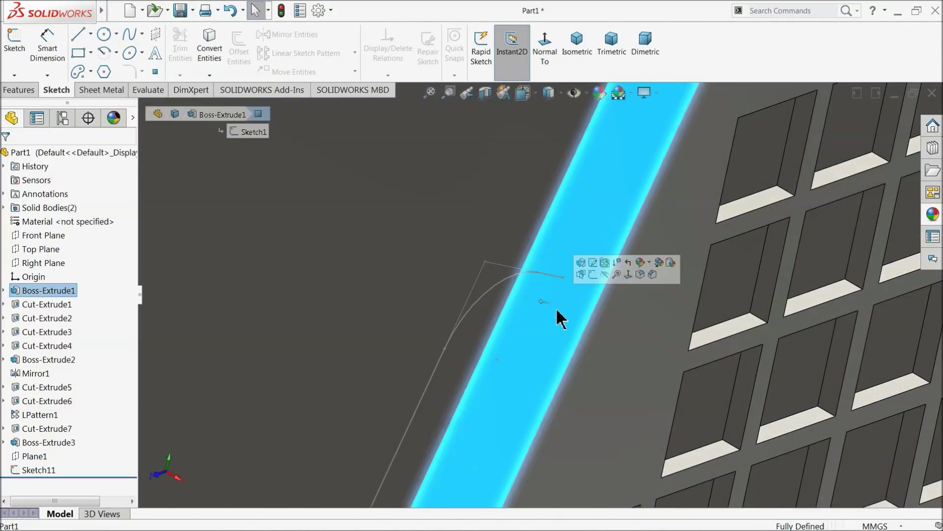
click(593, 276)
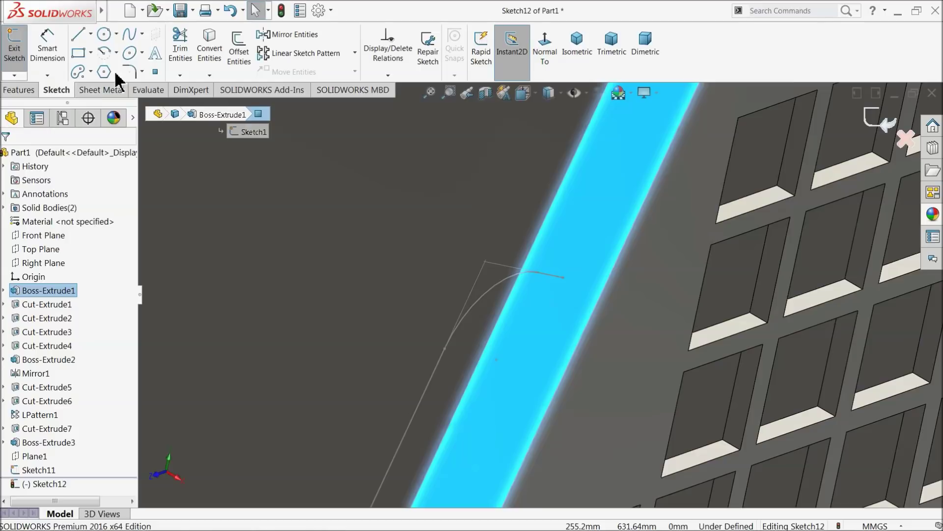
click(104, 35)
scroll(575, 290, down, 5)
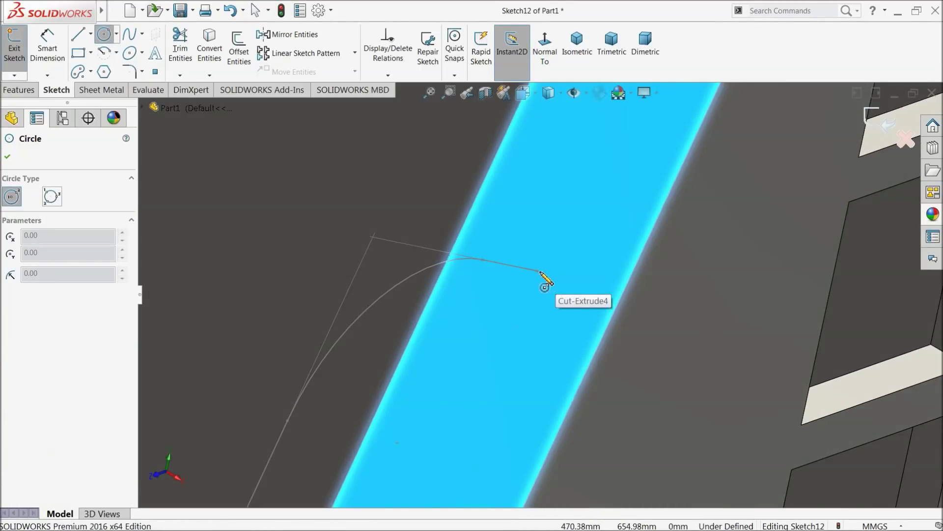
click(538, 272)
click(557, 246)
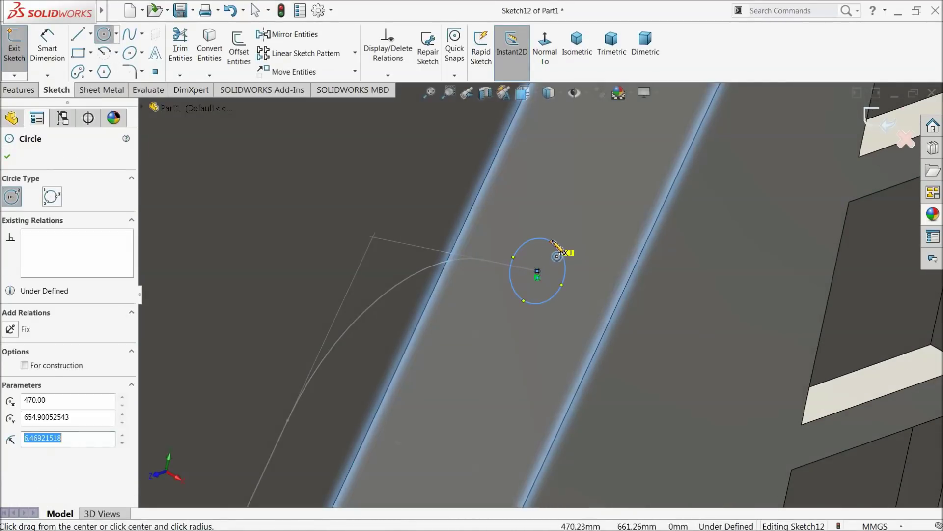
scroll(371, 268, up, 3)
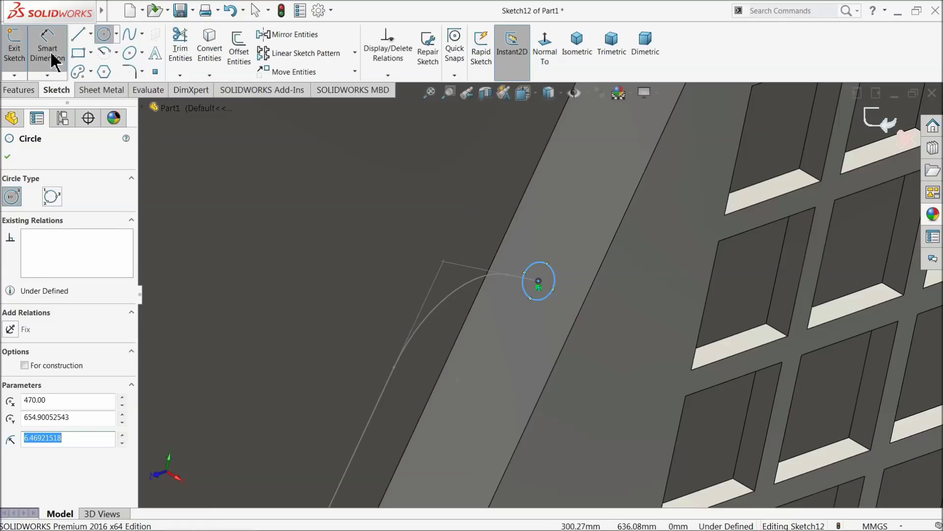
- Dimension the circle's diameter as 14 mm and exit the sketch
click(47, 49)
click(536, 269)
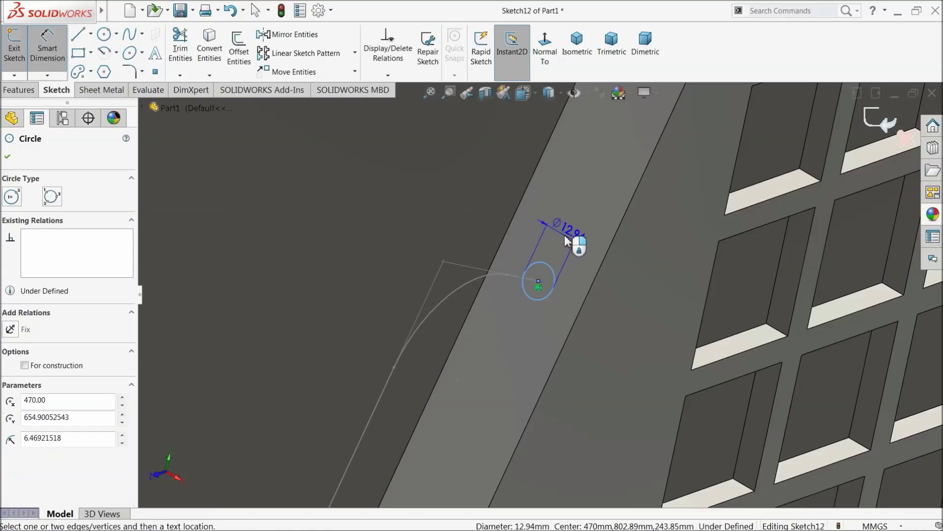
click(552, 238)
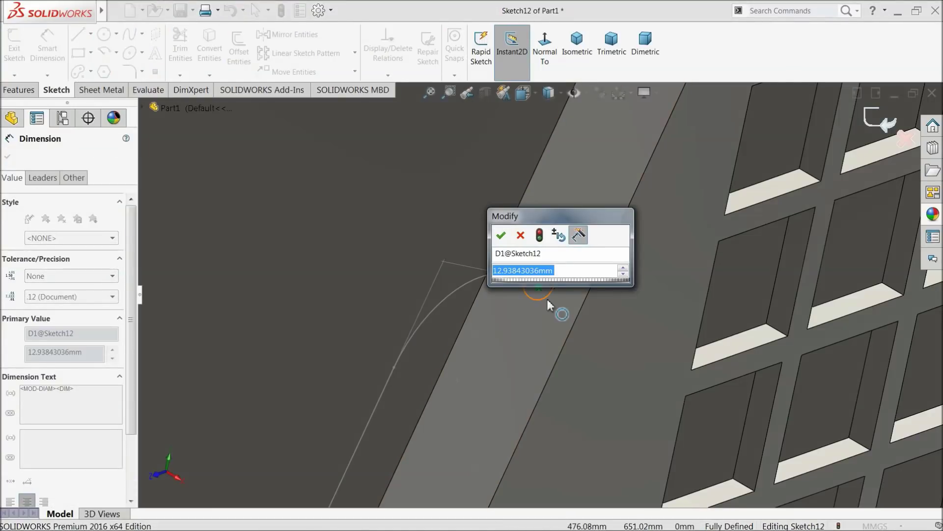
text(14)
key(Return)
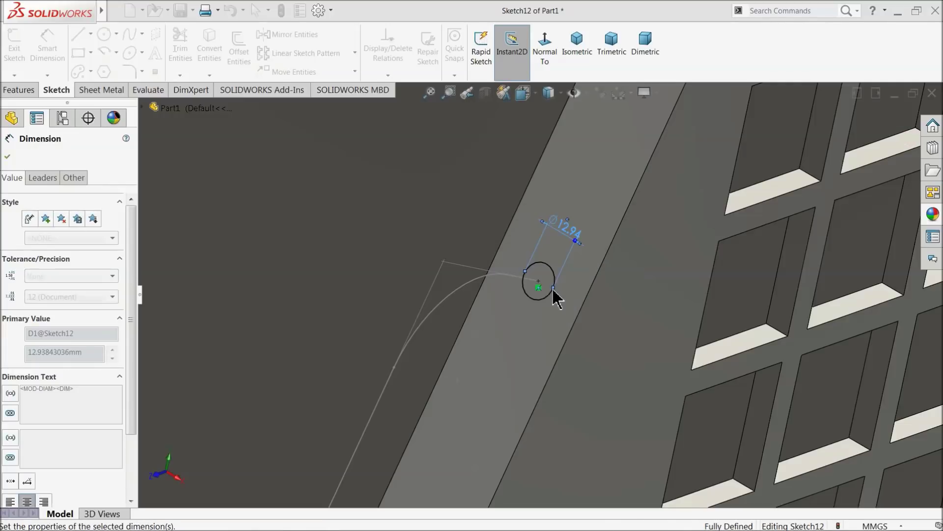
scroll(506, 322, up, 10)
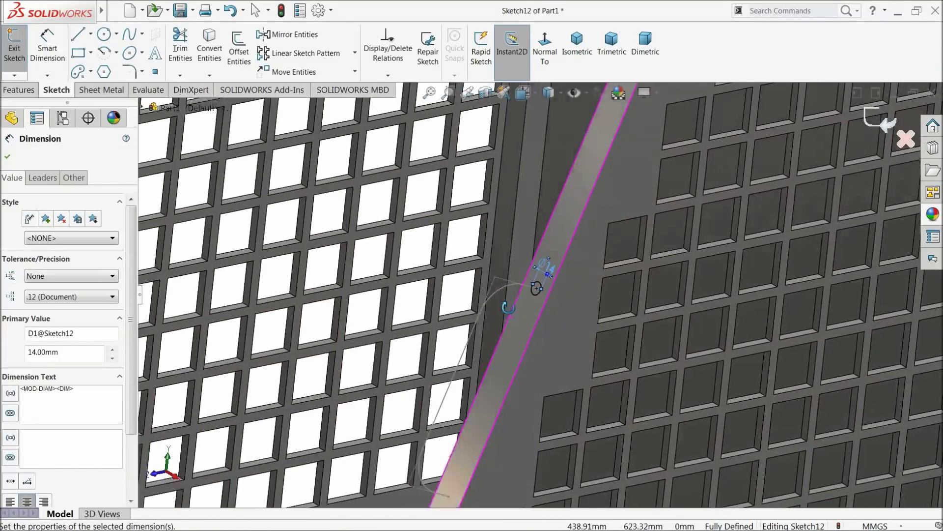
scroll(527, 329, down, 3)
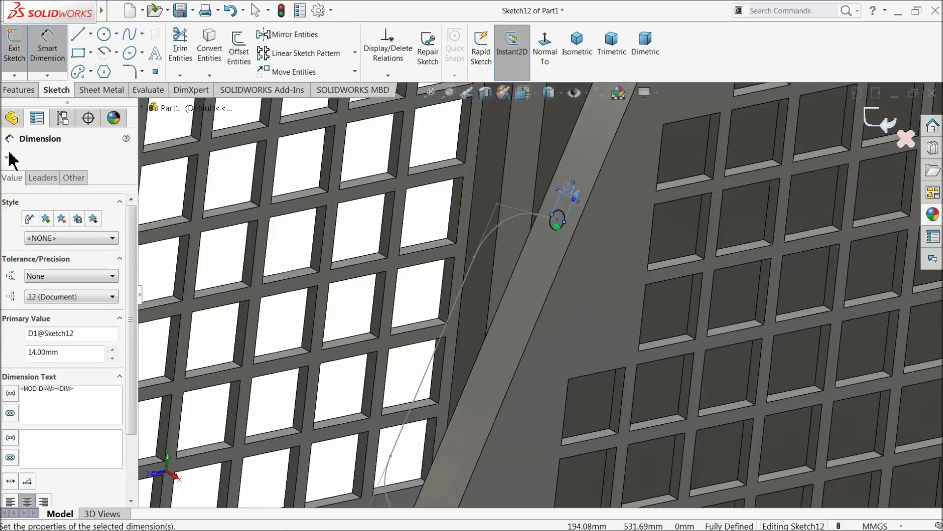
click(7, 158)
click(14, 46)
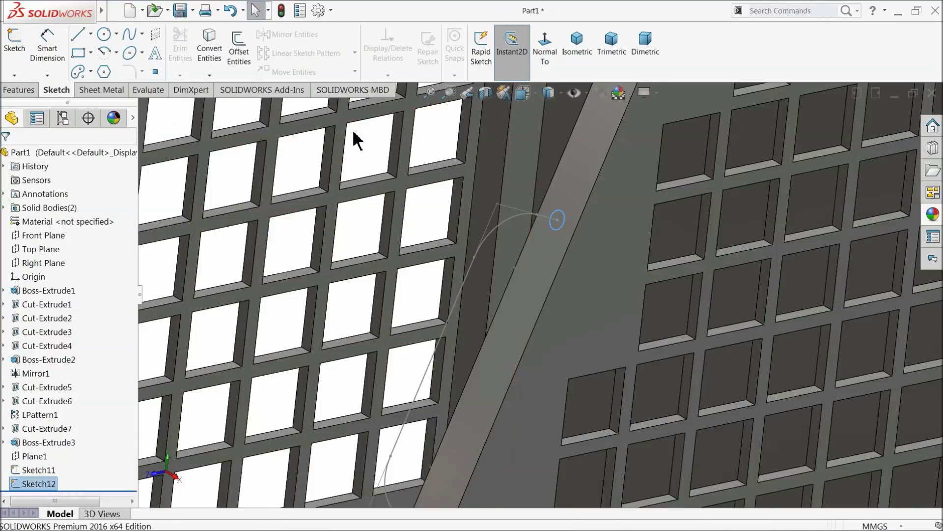
- Create a swept boss from the circle profile along the rounded handle path on the slanted edge
click(20, 91)
click(121, 36)
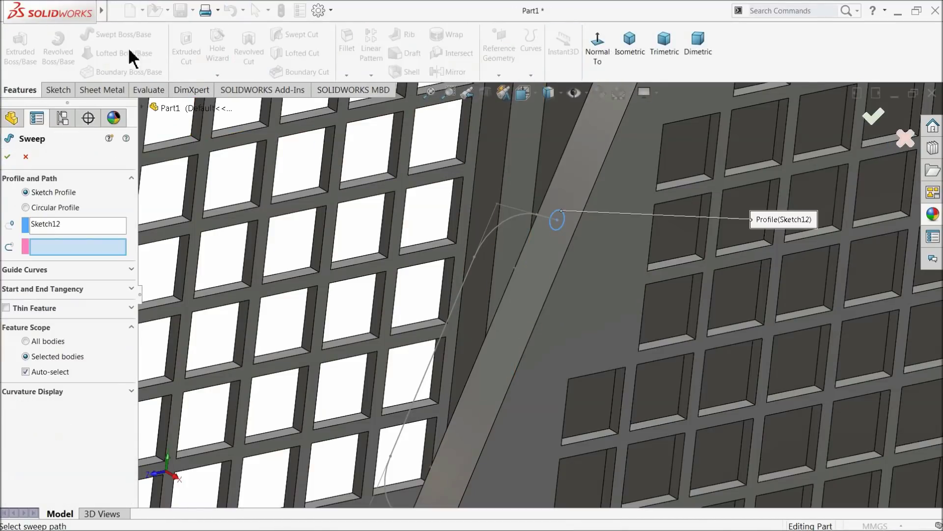
click(491, 240)
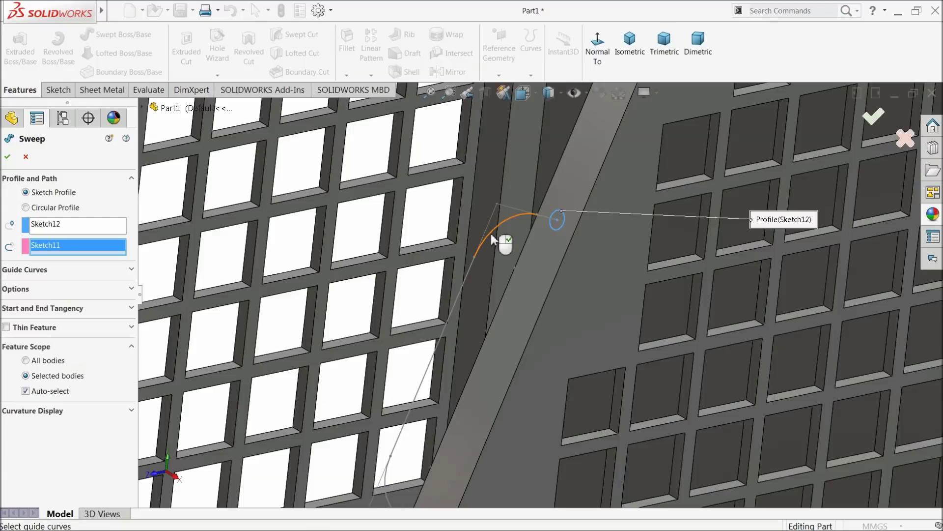
scroll(532, 326, up, 3)
scroll(543, 347, down, 2)
scroll(543, 346, down, 1)
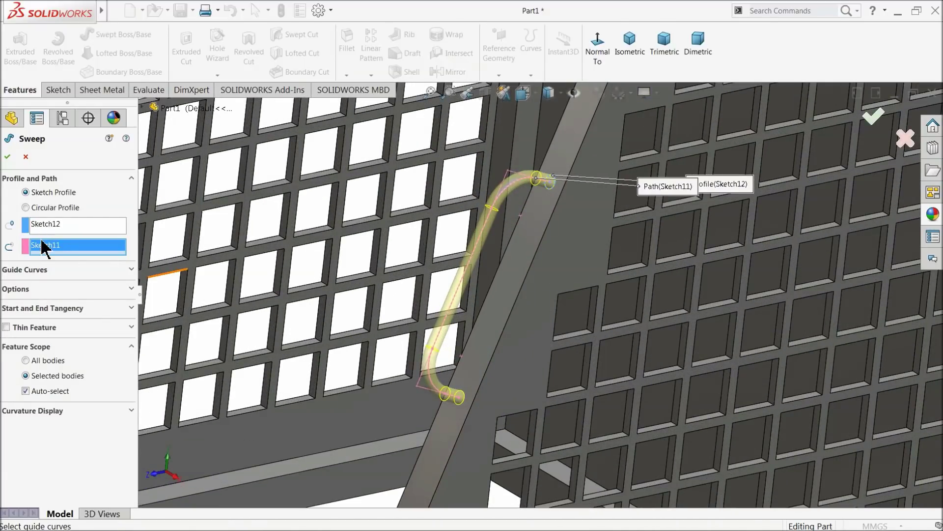
click(8, 156)
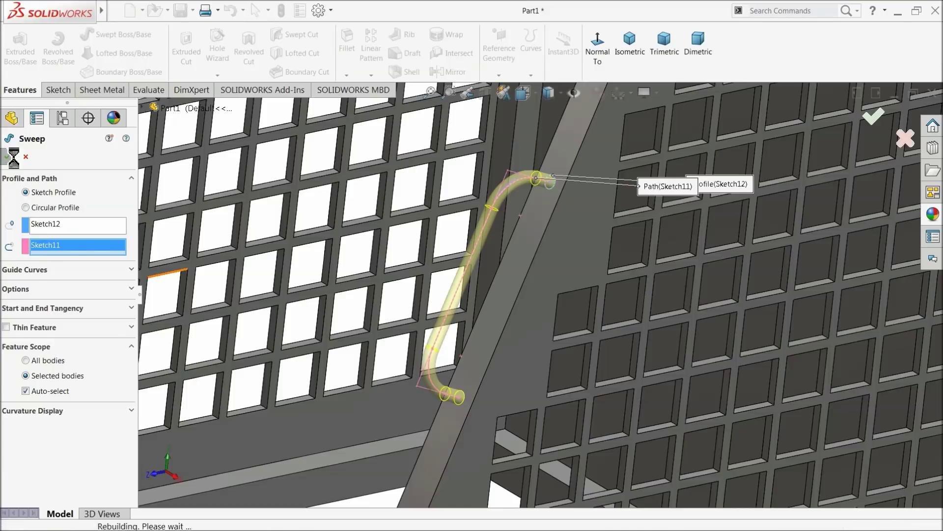
scroll(502, 300, up, 3)
scroll(503, 300, up, 3)
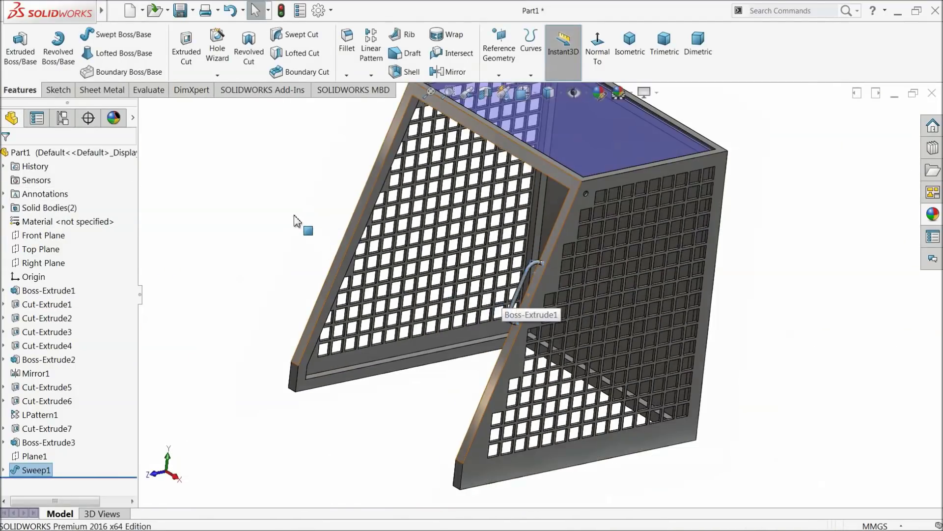
click(293, 221)
mouse_move(287, 221)
middle_down()
mouse_move(293, 232)
mouse_move(286, 225)
middle_up()
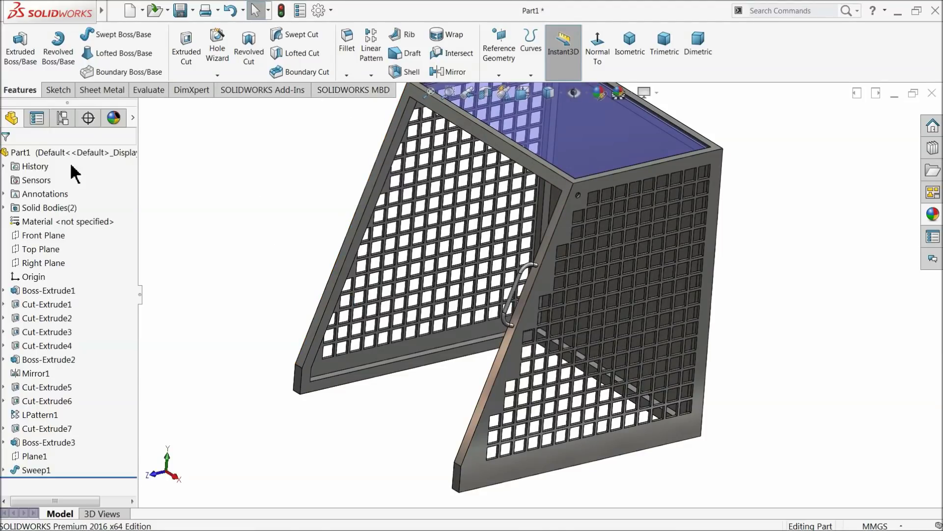
- Mirror the swept handle about the Right Plane onto the opposite side panel
click(43, 263)
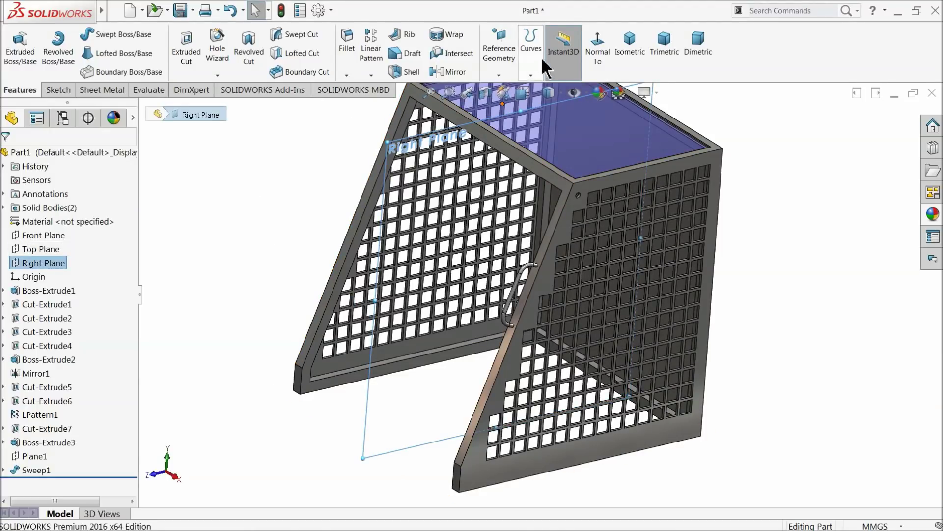
click(448, 74)
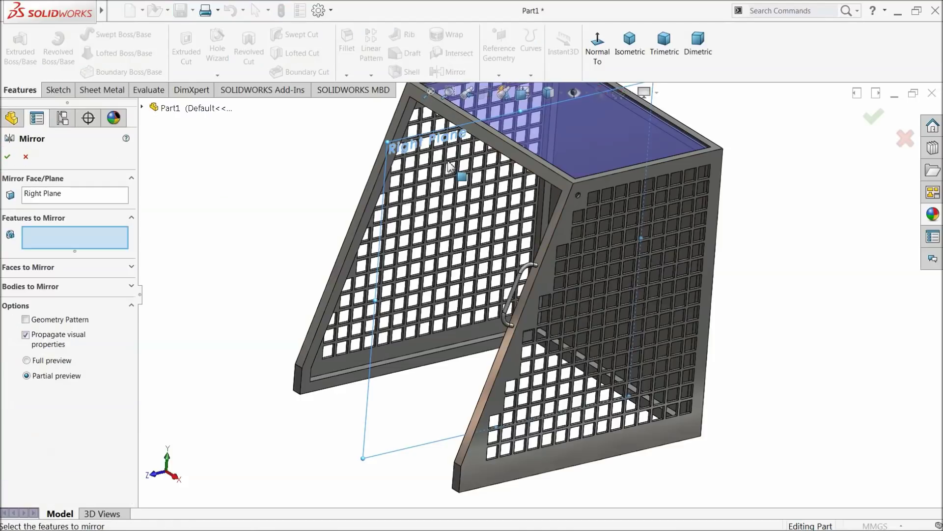
scroll(509, 300, down, 3)
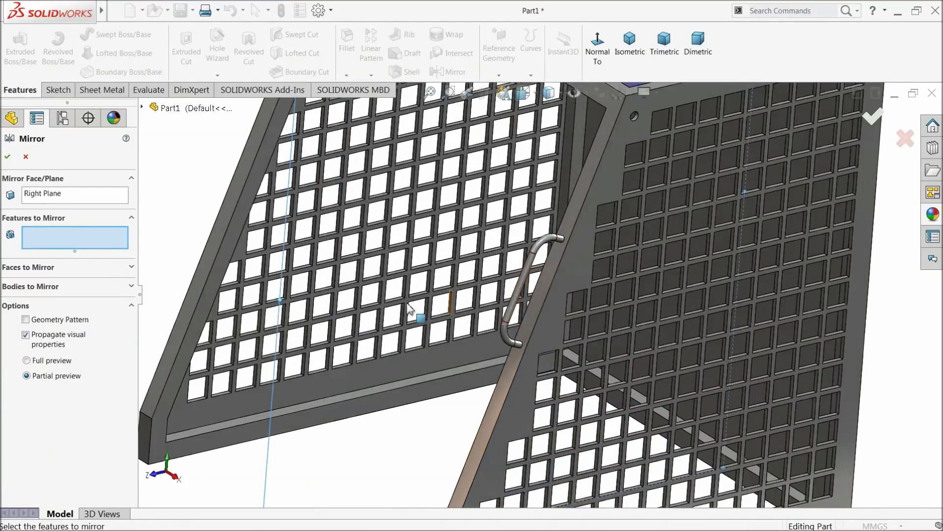
click(526, 276)
scroll(252, 246, up, 5)
scroll(391, 210, down, 2)
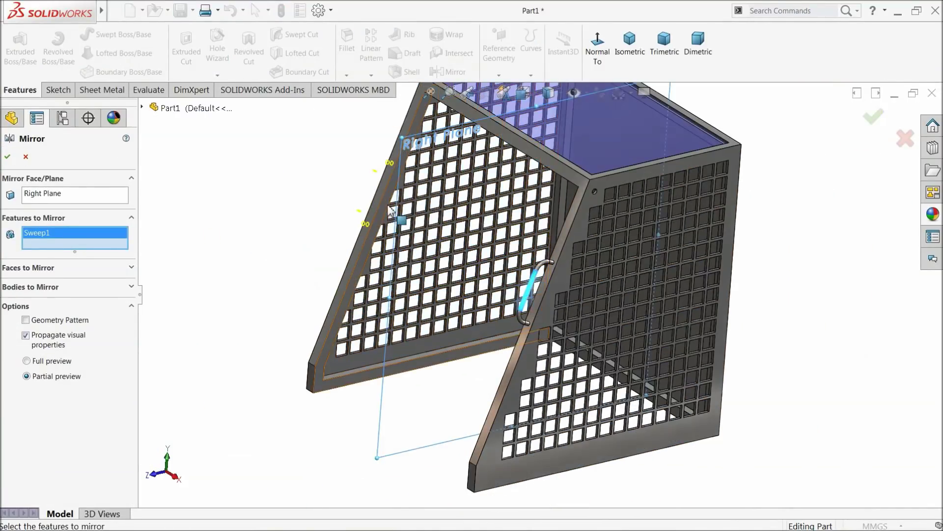
scroll(393, 178, down, 3)
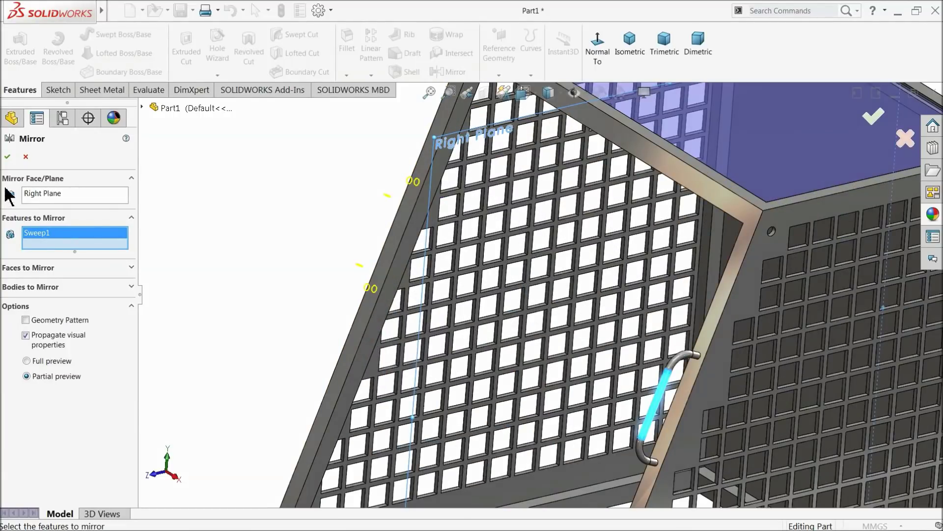
click(7, 157)
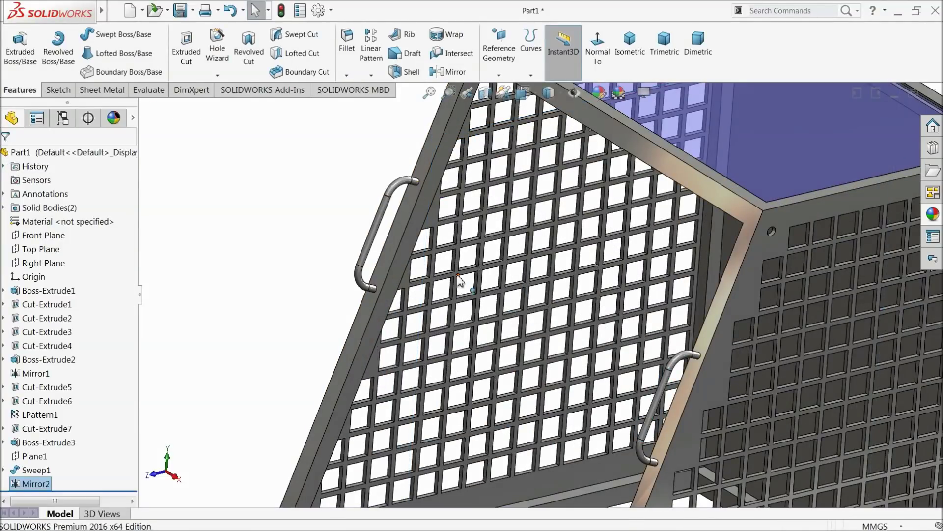
scroll(449, 261, up, 5)
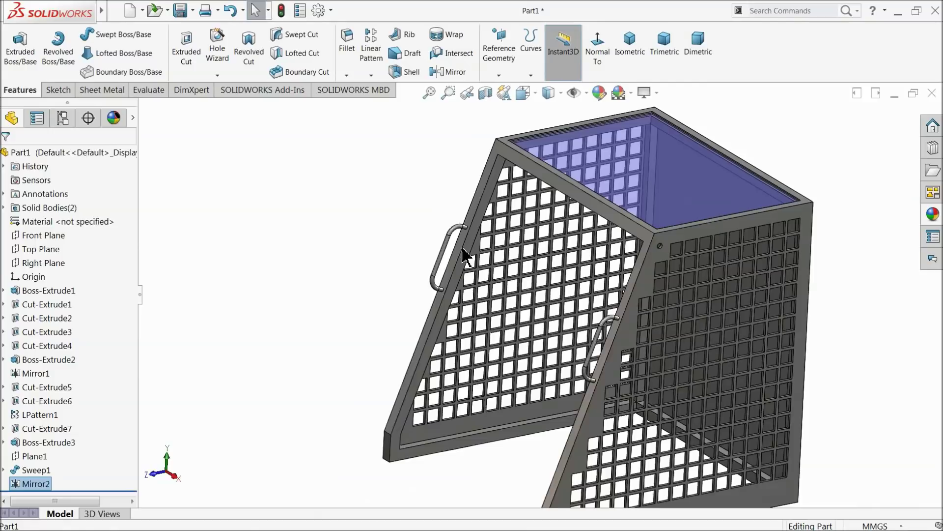
scroll(489, 269, up, 3)
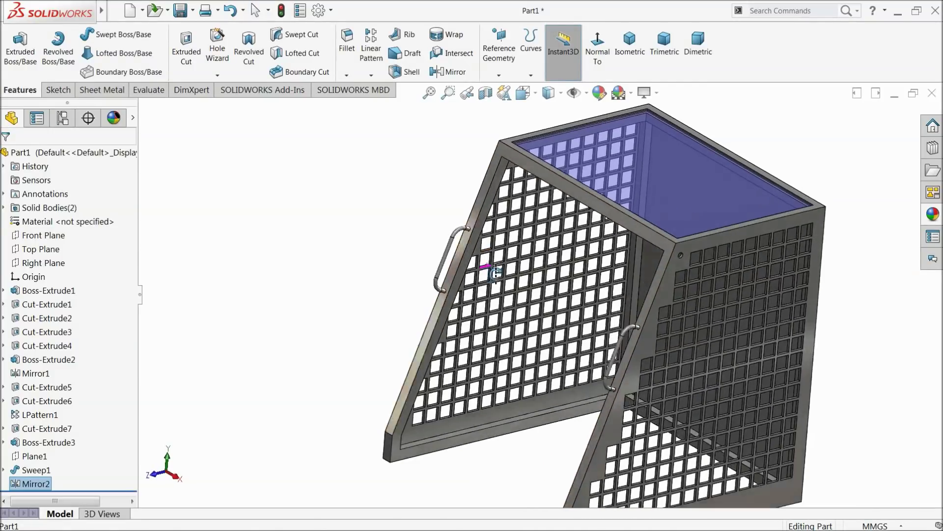
mouse_move(559, 318)
middle_down()
mouse_move(563, 297)
mouse_move(557, 312)
middle_up()
scroll(673, 343, up, 2)
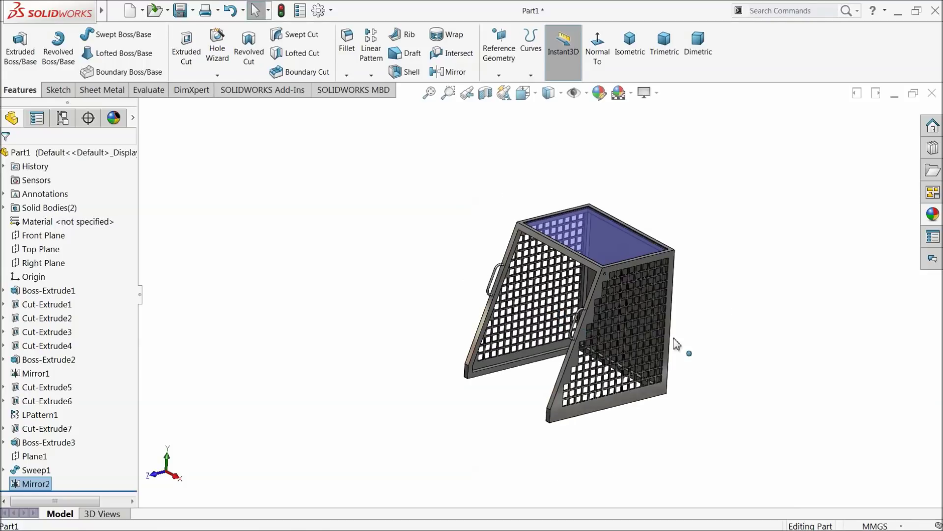
scroll(621, 320, down, 6)
middle_drag(596, 307, 594, 311)
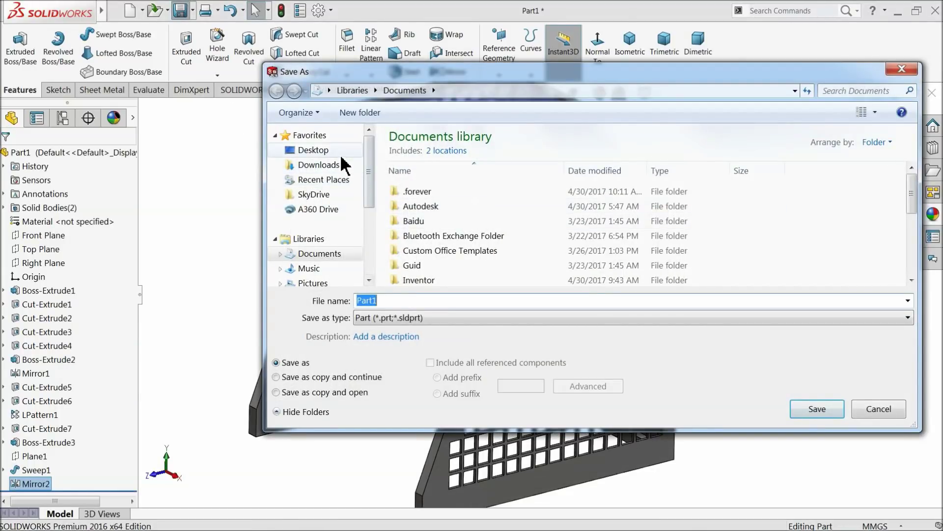
- Save the part as 2.Cabin in the BobCat folder on the desktop
click(313, 149)
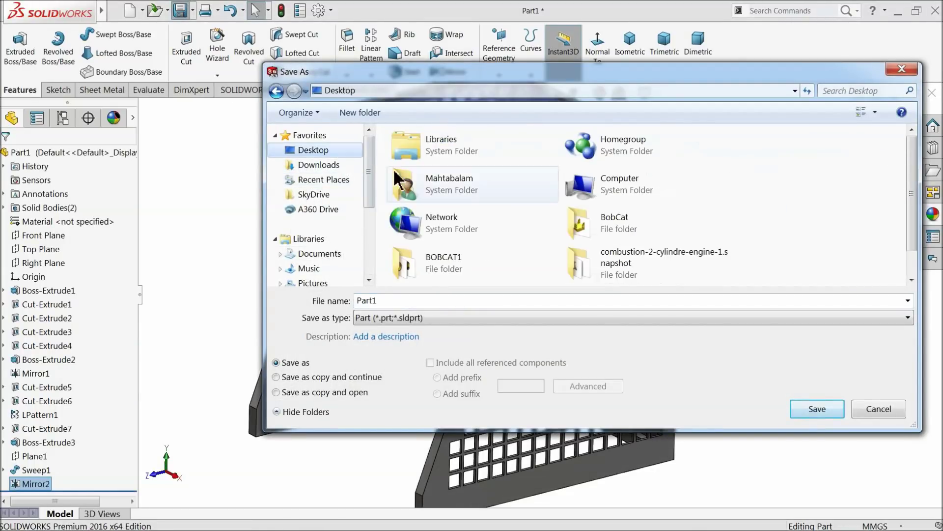
double_click(611, 226)
click(429, 301)
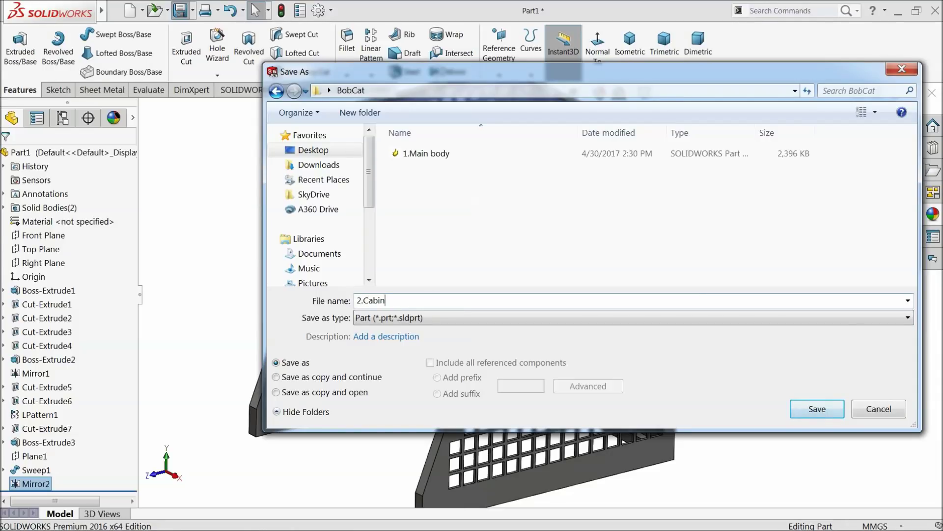
click(811, 411)
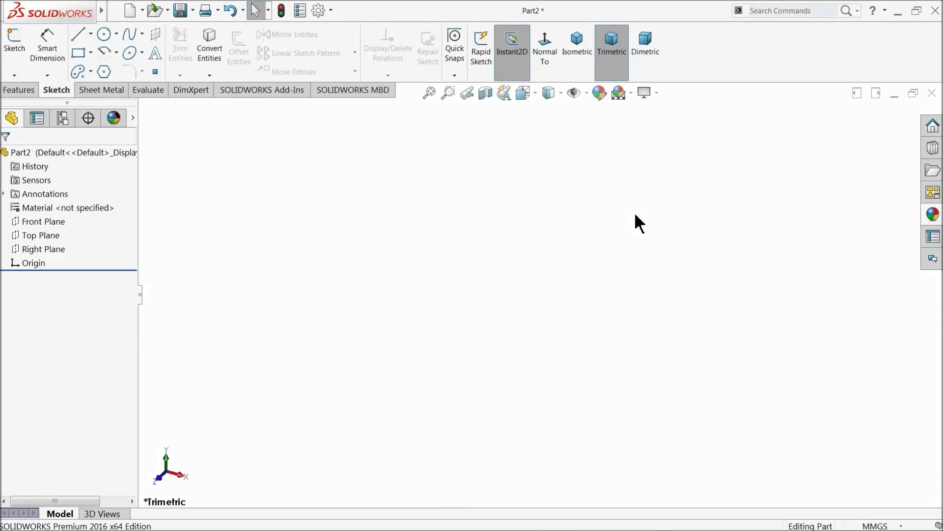
- Sketch a closed seven-sided cab-like profile on the Right Plane, with its horizontal base passing through the origin and a short vertical front edge
click(17, 249)
click(23, 236)
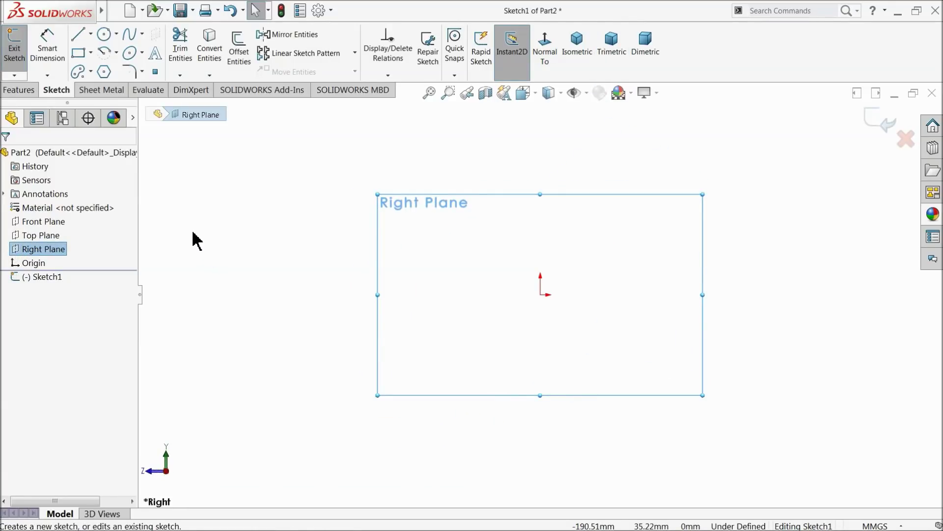
click(77, 35)
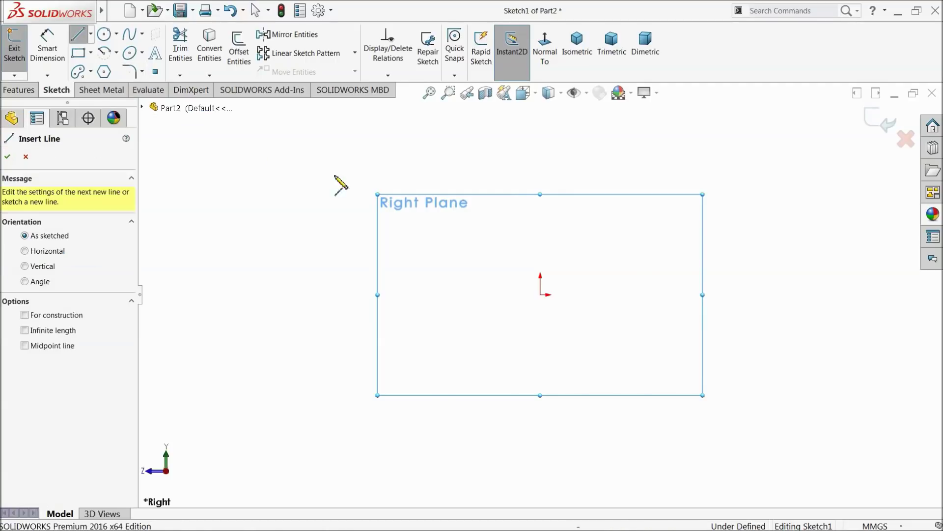
click(574, 161)
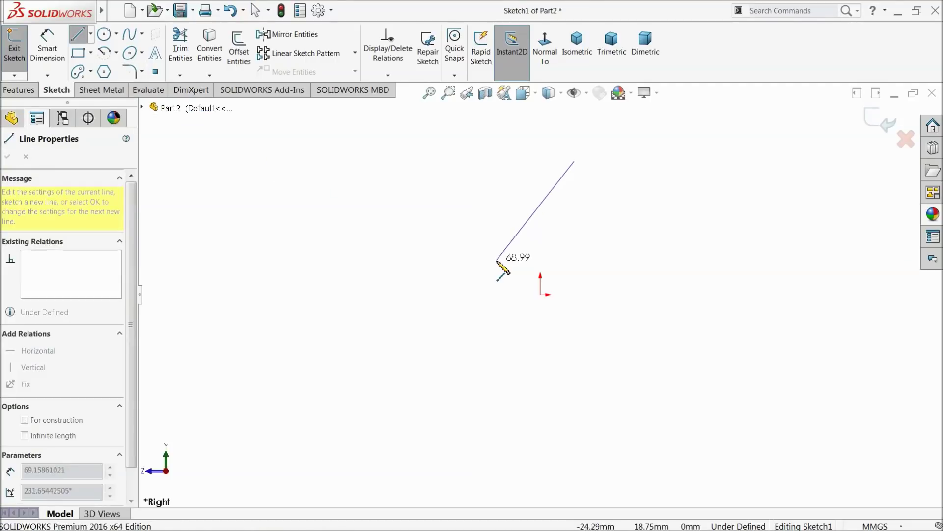
click(479, 289)
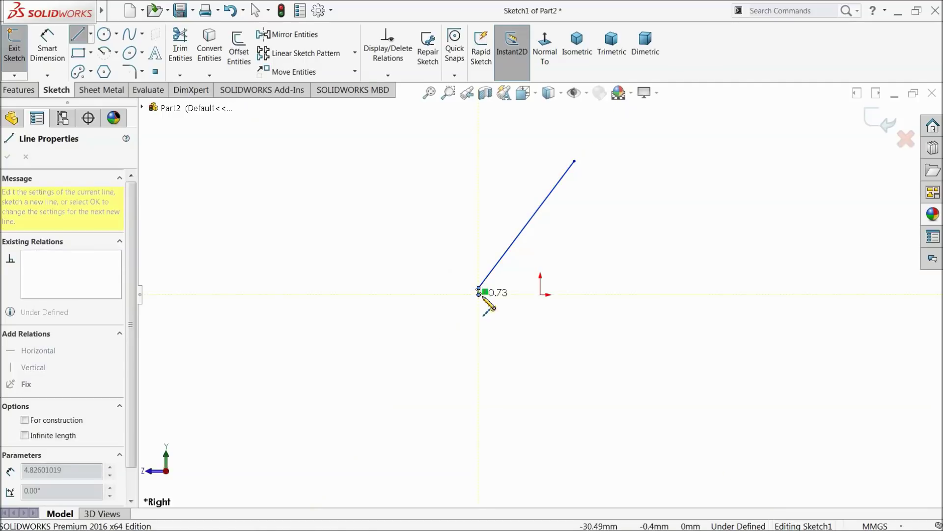
click(619, 294)
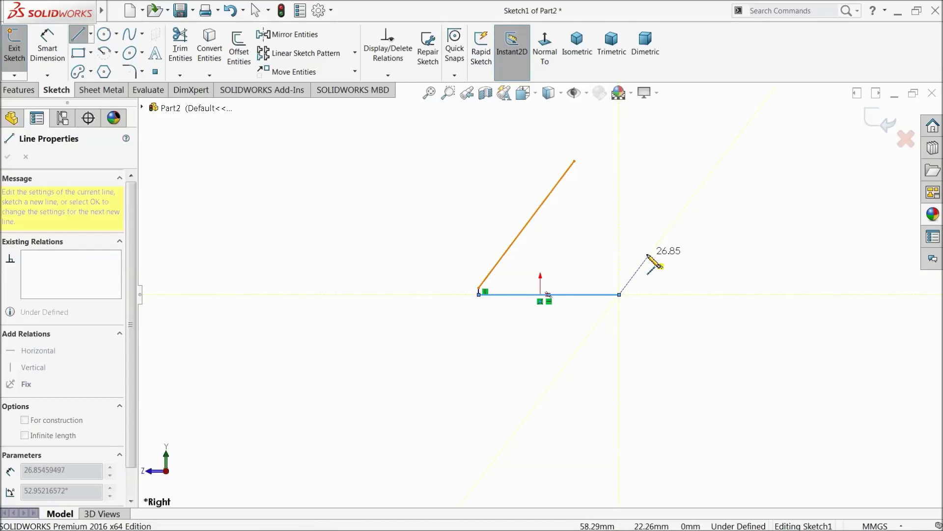
click(652, 262)
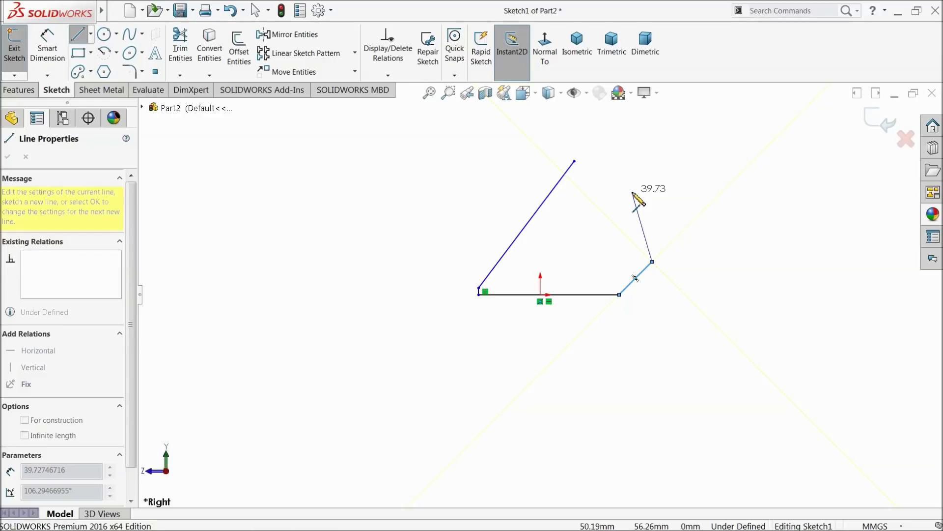
click(628, 175)
click(589, 175)
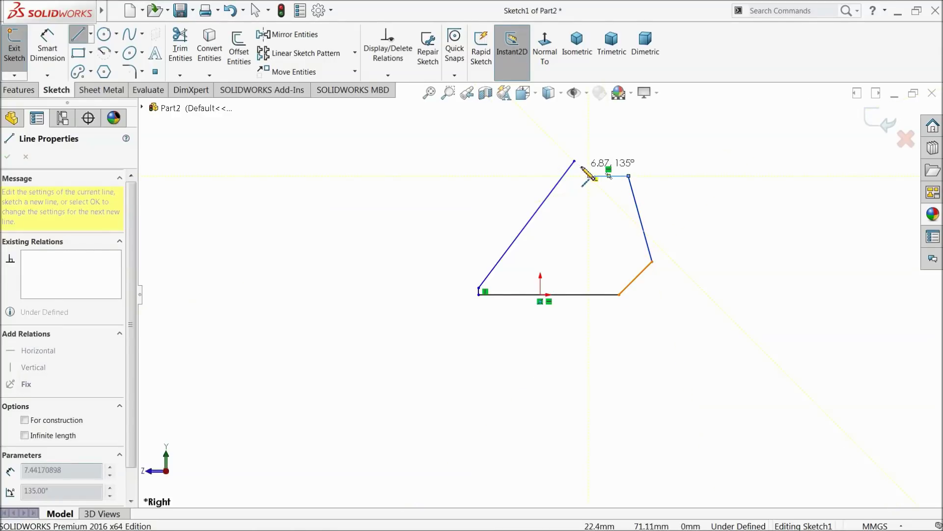
click(575, 161)
right_click(607, 148)
click(628, 155)
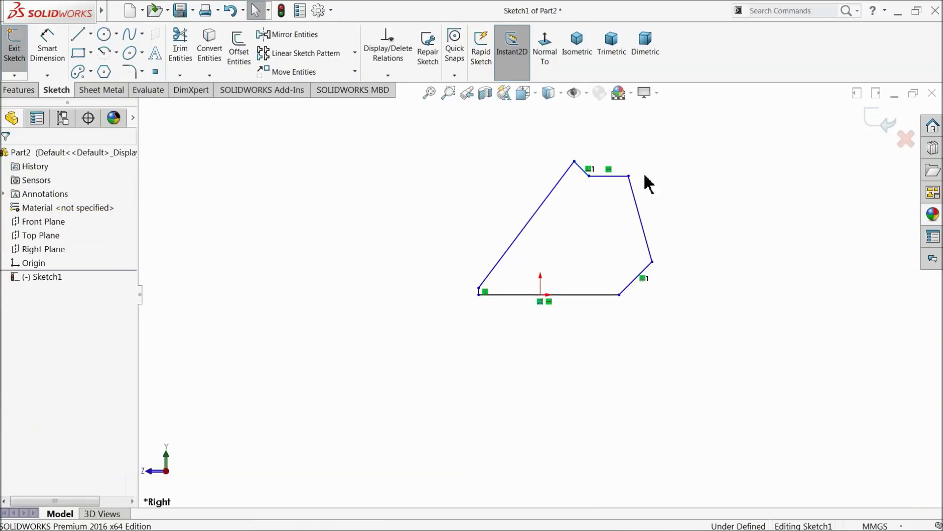
- Try to dimension the short vertical edge at the front end of the base line
scroll(644, 173, down, 4)
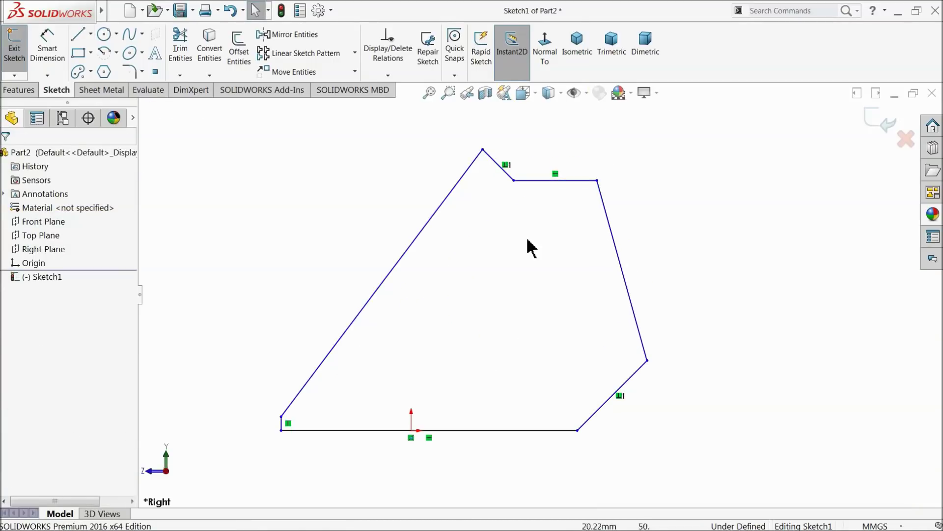
click(44, 54)
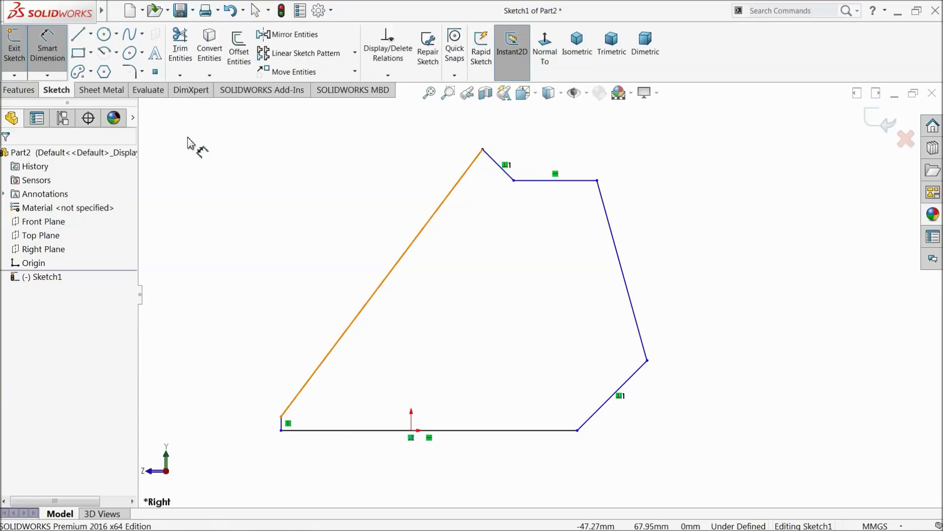
click(281, 424)
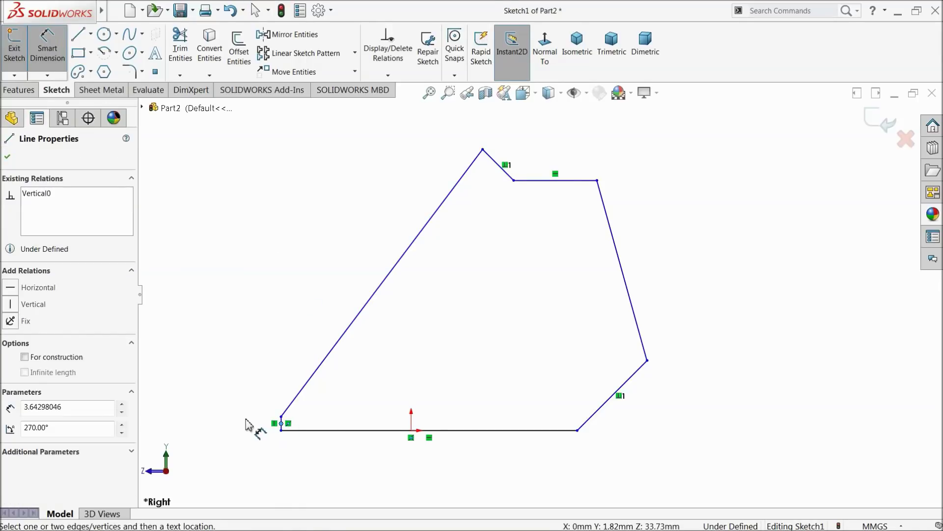
click(281, 423)
scroll(324, 428, down, 3)
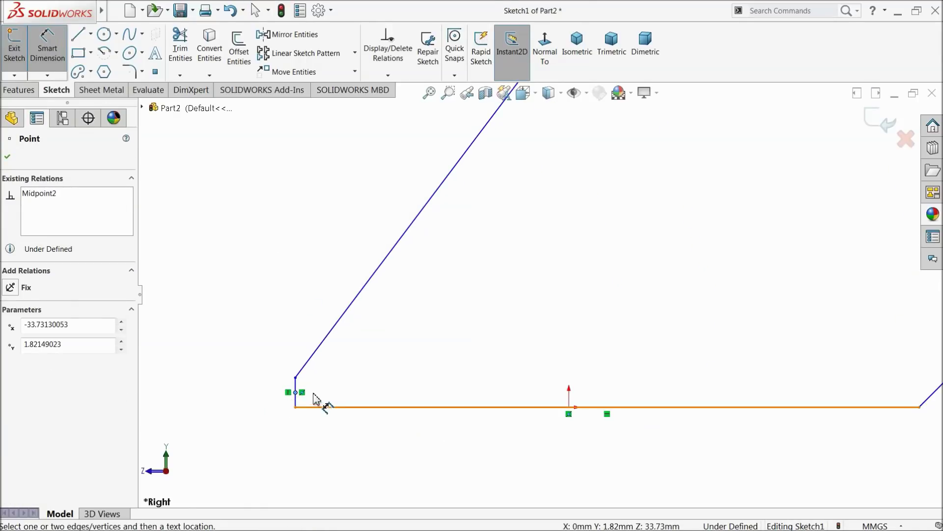
click(294, 387)
click(247, 391)
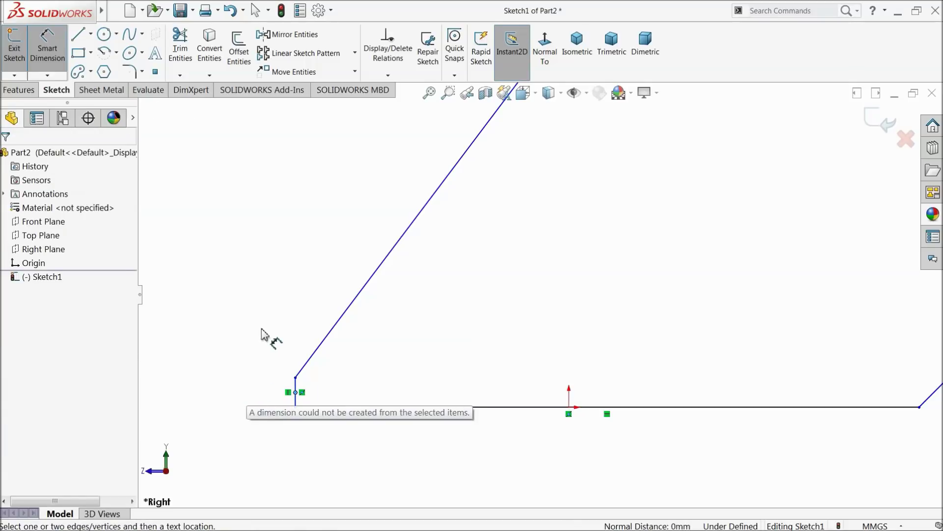
click(47, 49)
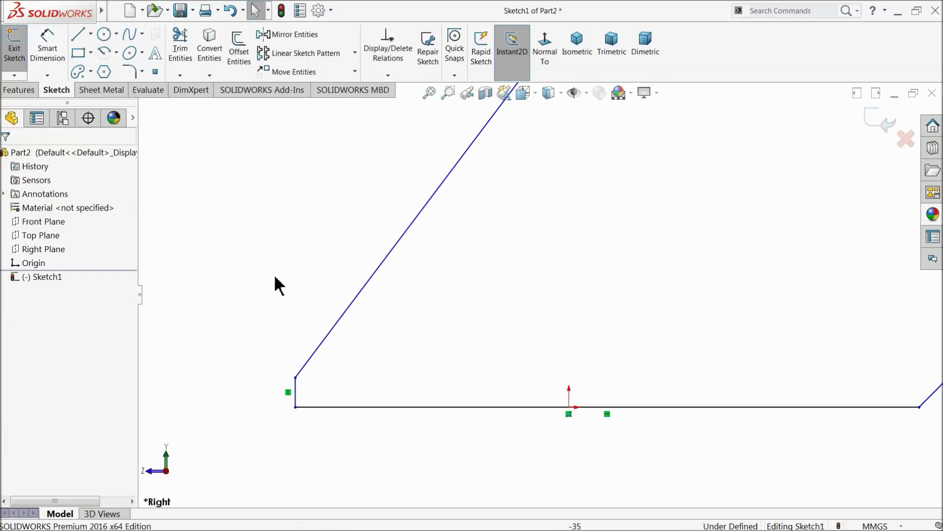
- Add a midpoint relation between the origin and the profile's horizontal base line
click(569, 413)
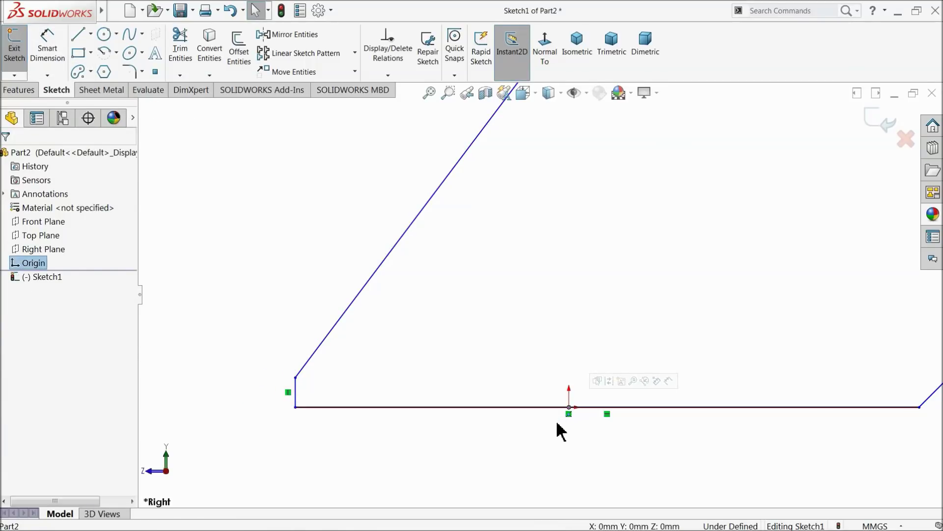
ctrl+click(556, 407)
click(573, 373)
scroll(455, 385, up, 4)
click(375, 263)
key(f)
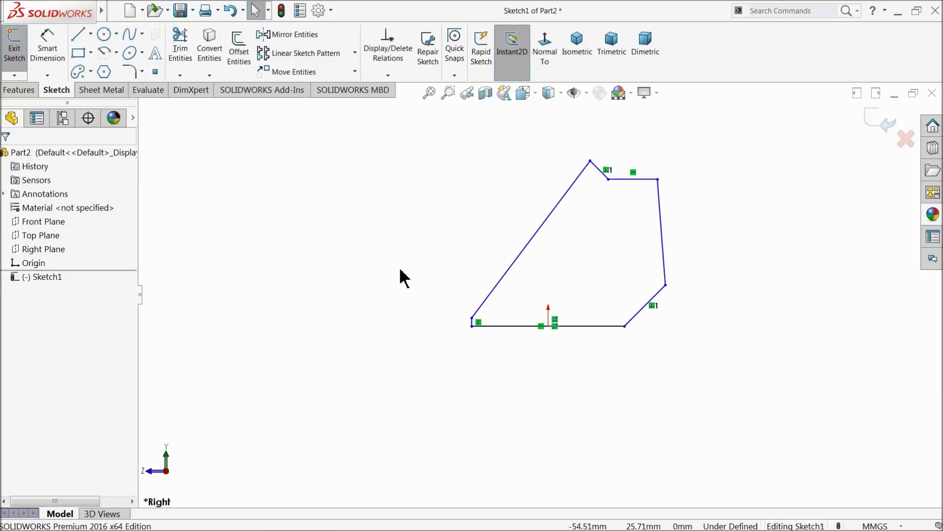
click(482, 259)
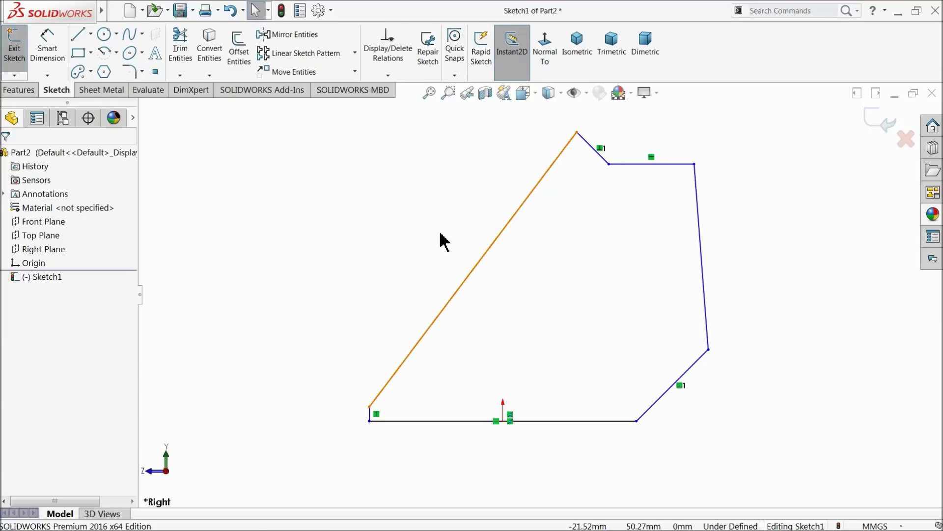
- Dimension the short vertical edge at the front end of the base as 20 mm
click(49, 57)
scroll(402, 425, down, 4)
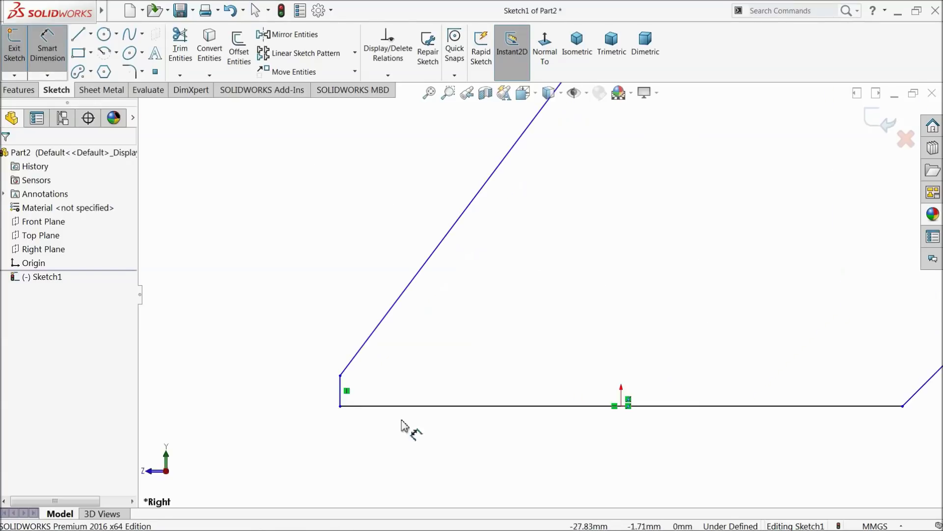
click(341, 398)
click(310, 401)
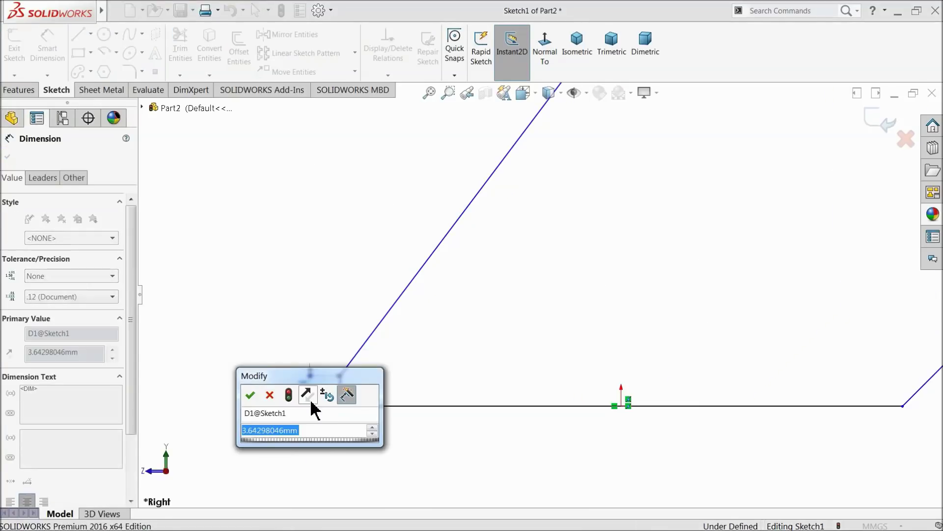
text(20)
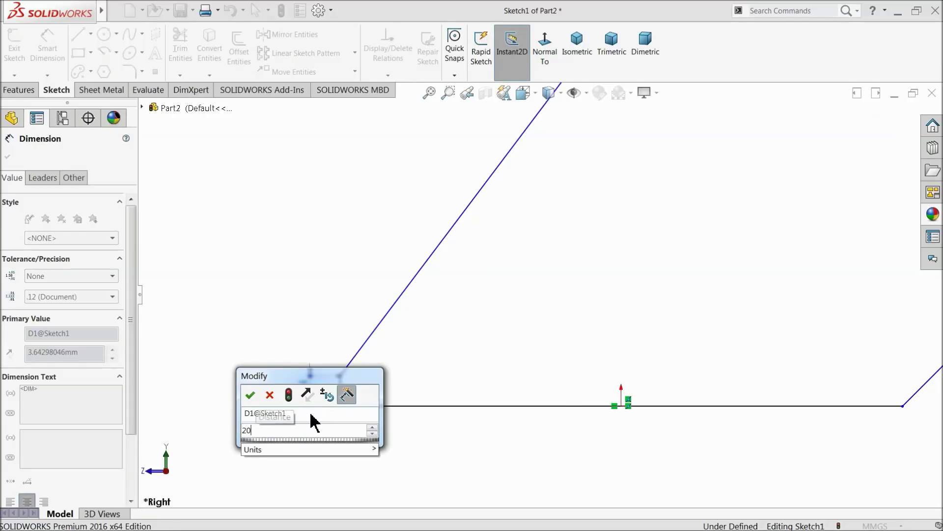
key(Return)
key(f)
- Dimension the angle between the base line and the lower slanted rear edge as 135°
scroll(612, 333, down, 3)
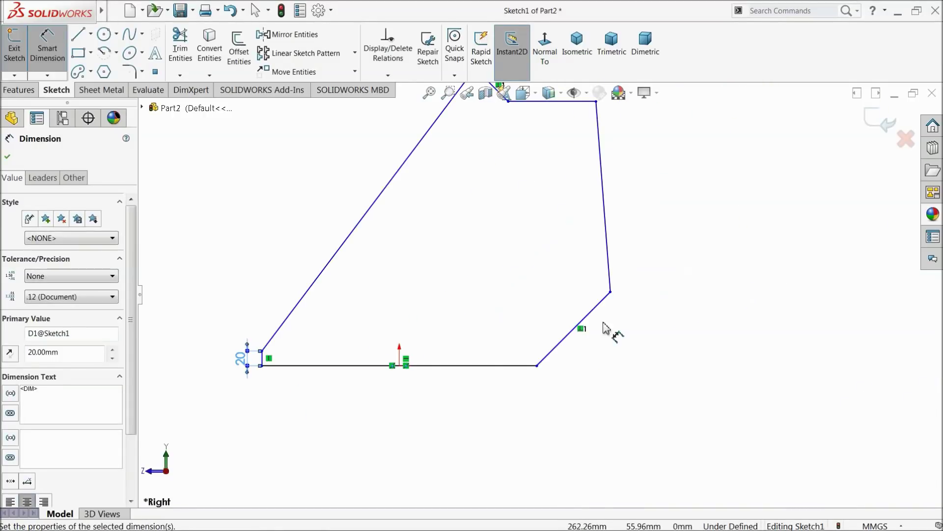
click(552, 352)
click(515, 364)
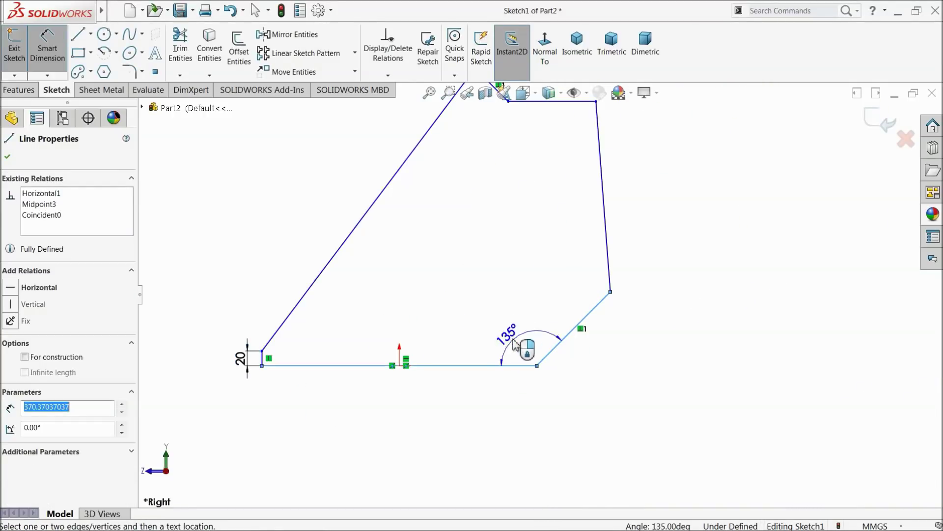
click(514, 338)
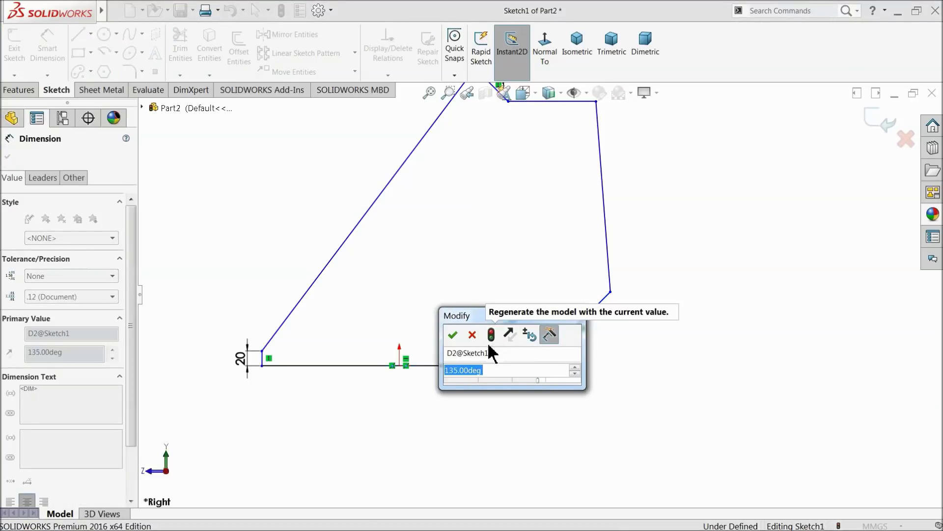
click(453, 336)
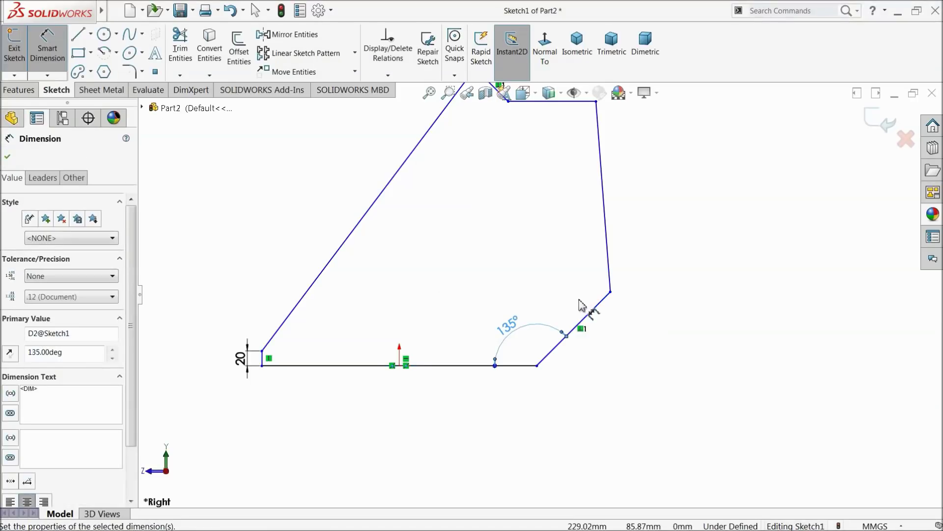
- Dimension the angle between the lower slanted rear edge and the long rear edge above it as 122°
click(603, 301)
click(609, 272)
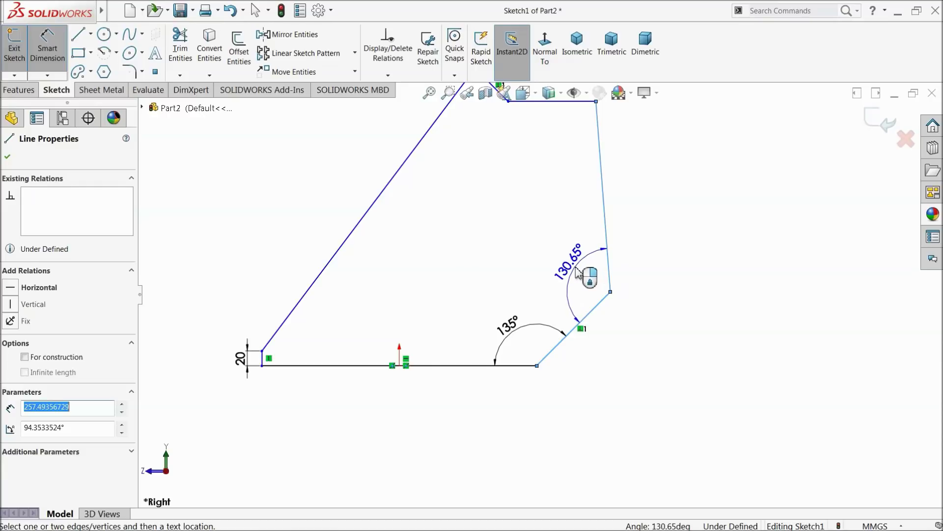
click(577, 272)
text(122)
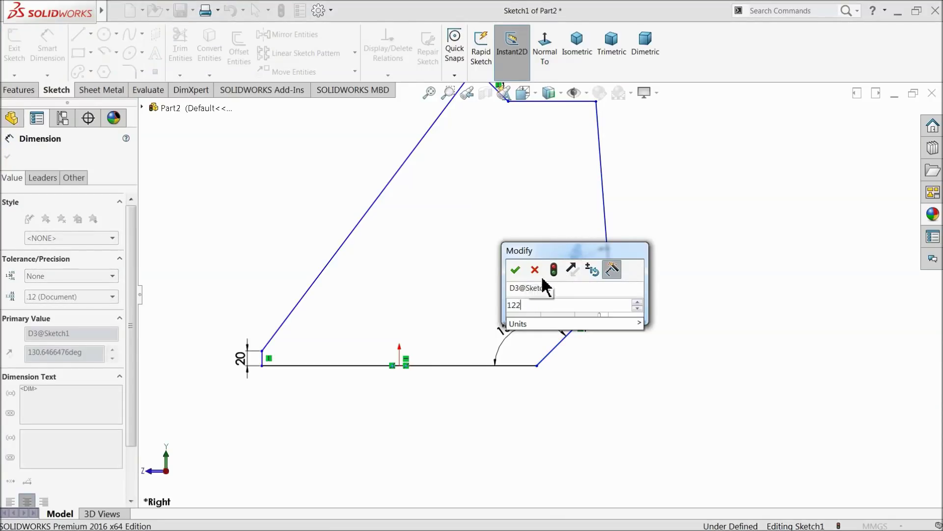
click(517, 271)
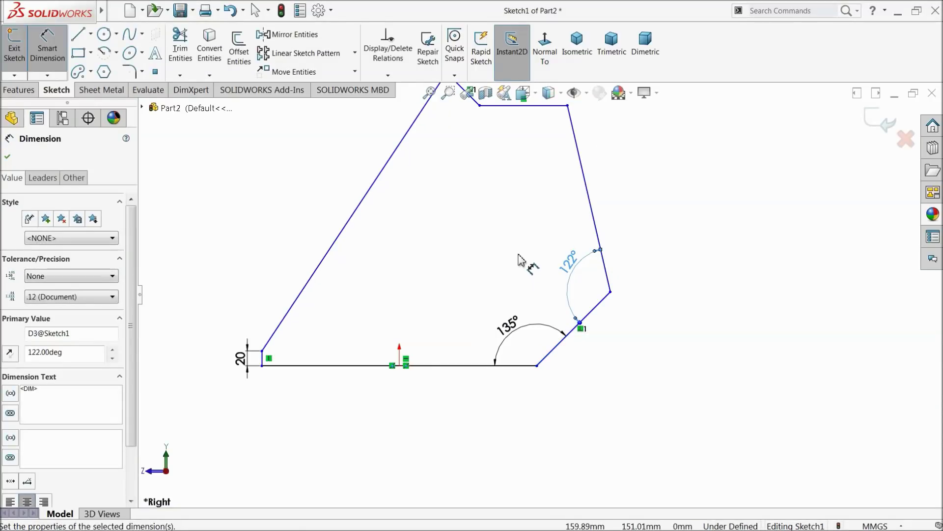
- Dimension the length of the lower slanted rear edge as 155 mm
scroll(484, 176, down, 2)
scroll(491, 179, up, 4)
scroll(553, 372, down, 2)
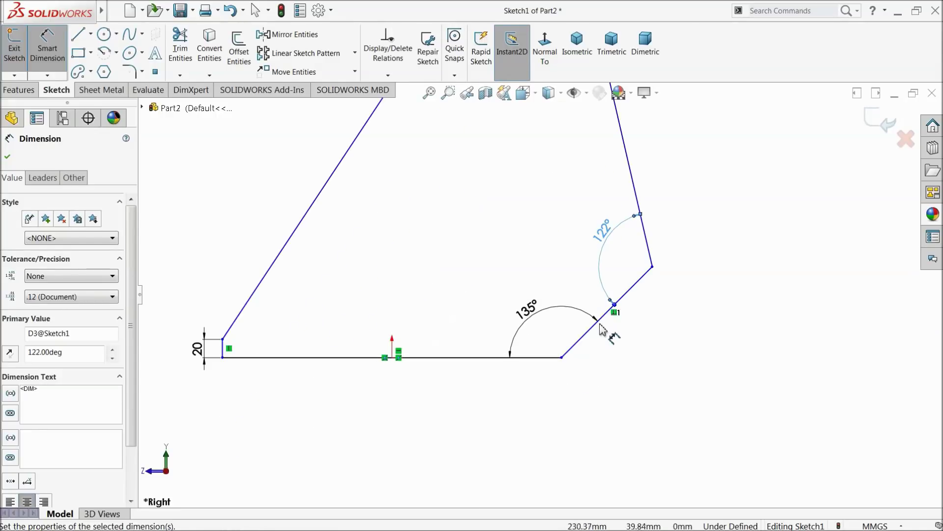
click(608, 311)
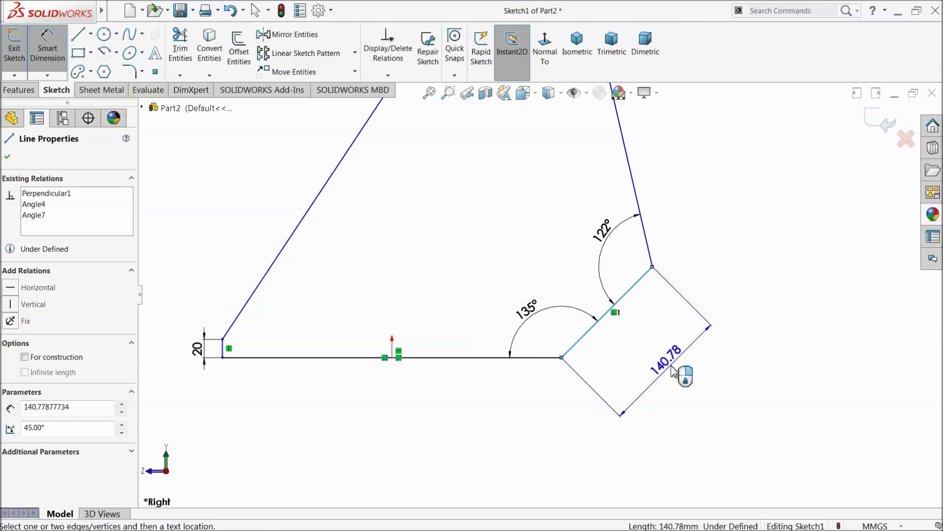
click(684, 374)
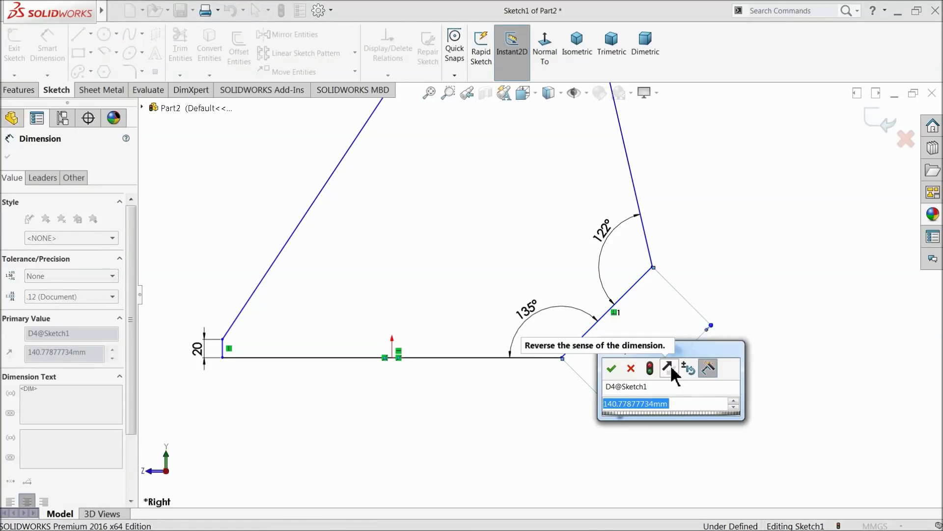
text(155)
click(611, 368)
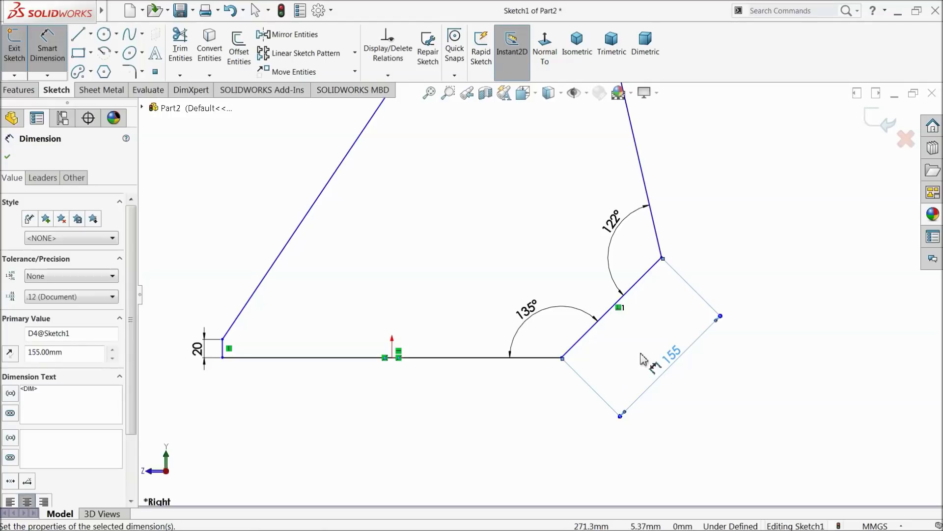
- Dimension the length of the long rear edge of the profile as 400 mm
scroll(641, 359, up, 5)
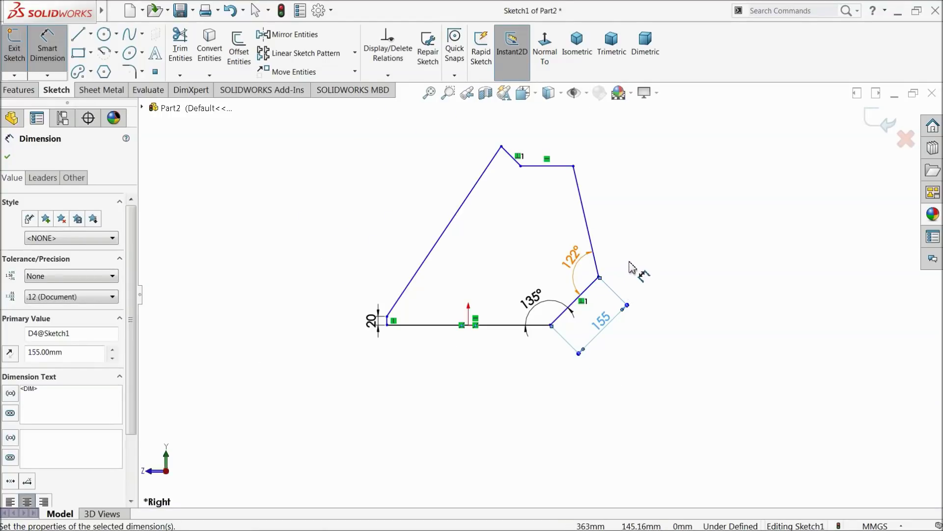
click(588, 231)
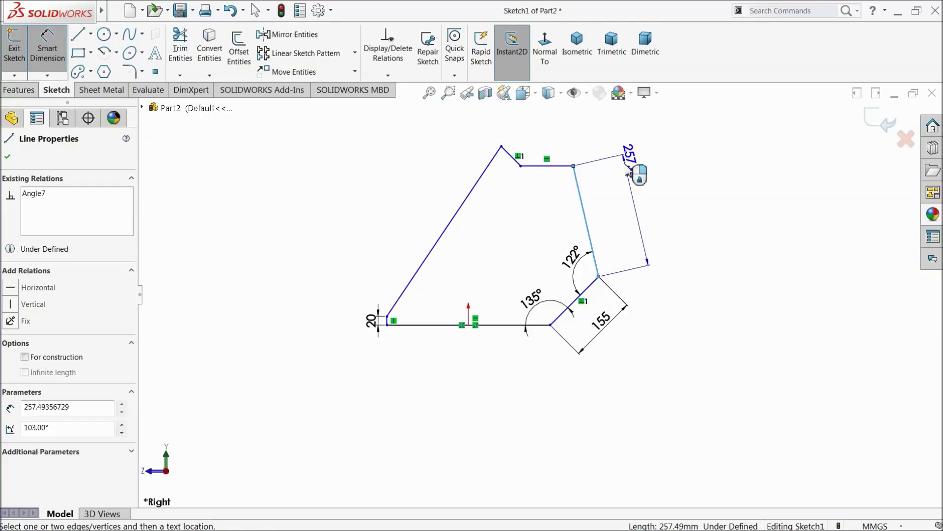
click(641, 173)
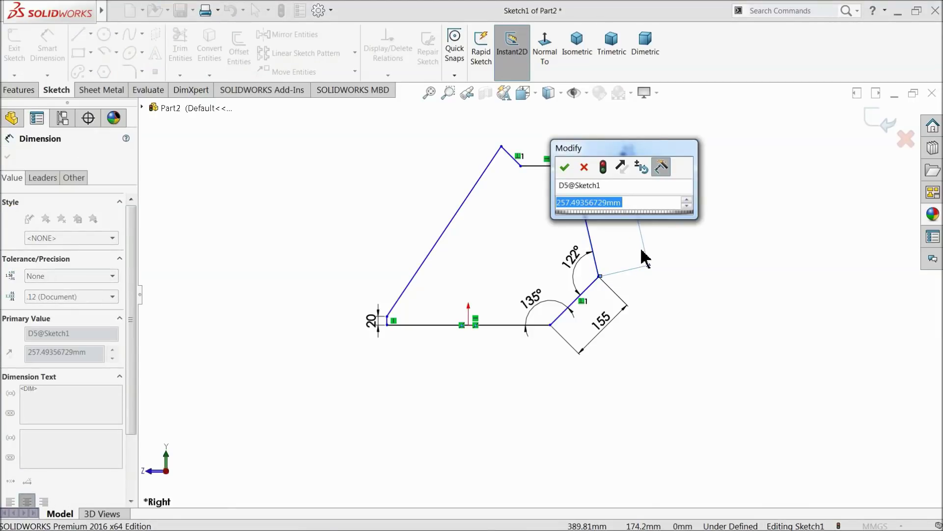
text(400)
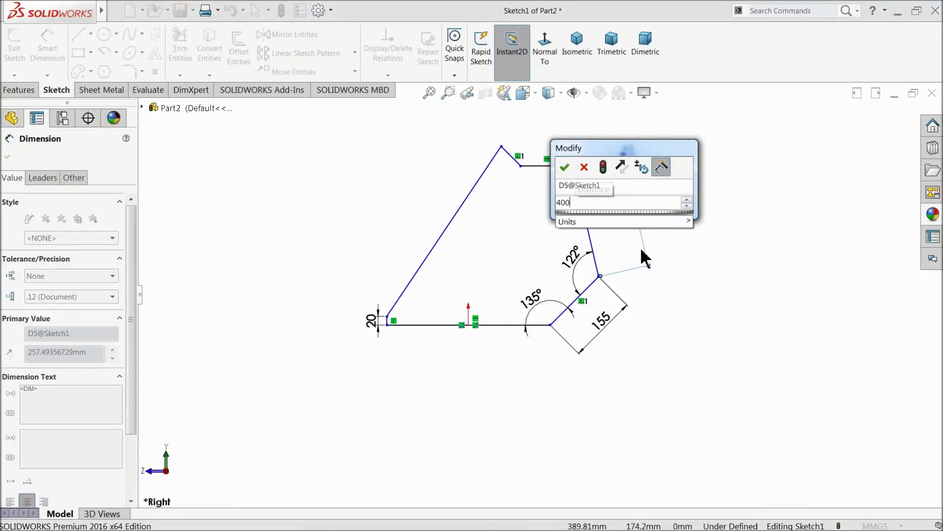
key(Return)
- Dimension the length of the horizontal top edge of the profile as 155 mm
scroll(554, 211, up, 2)
scroll(556, 211, down, 3)
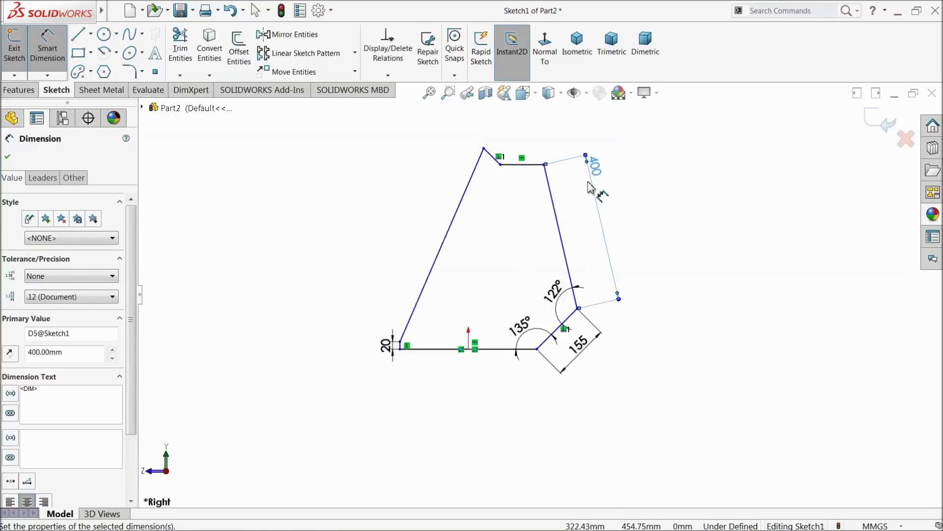
scroll(564, 227, up, 2)
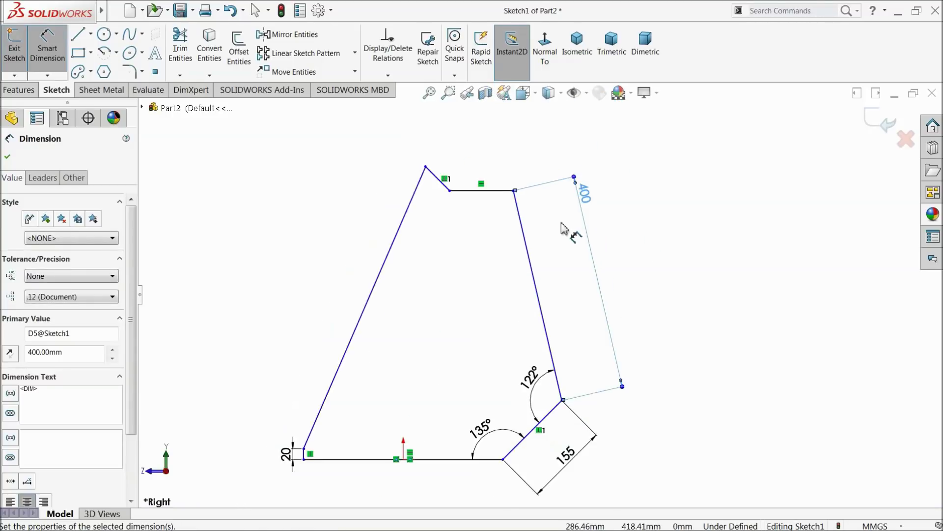
scroll(553, 219, down, 2)
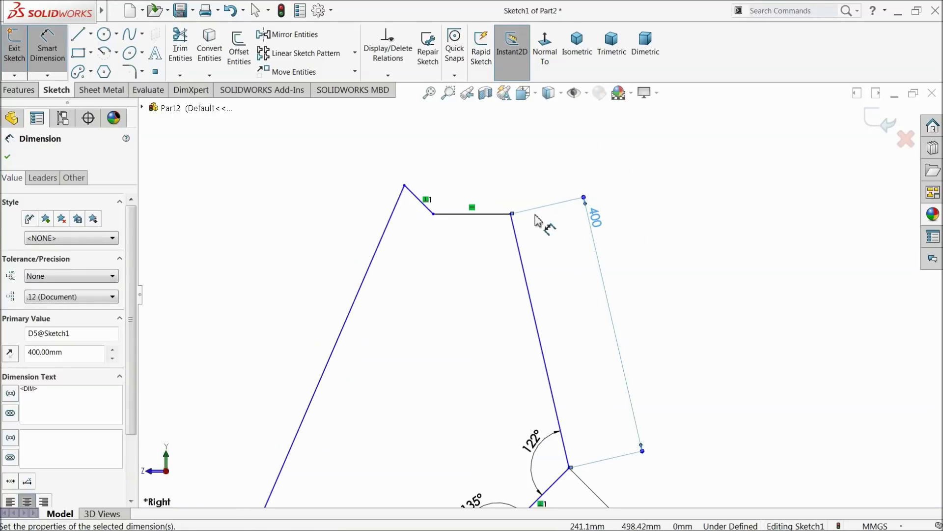
click(467, 215)
click(486, 158)
text(155)
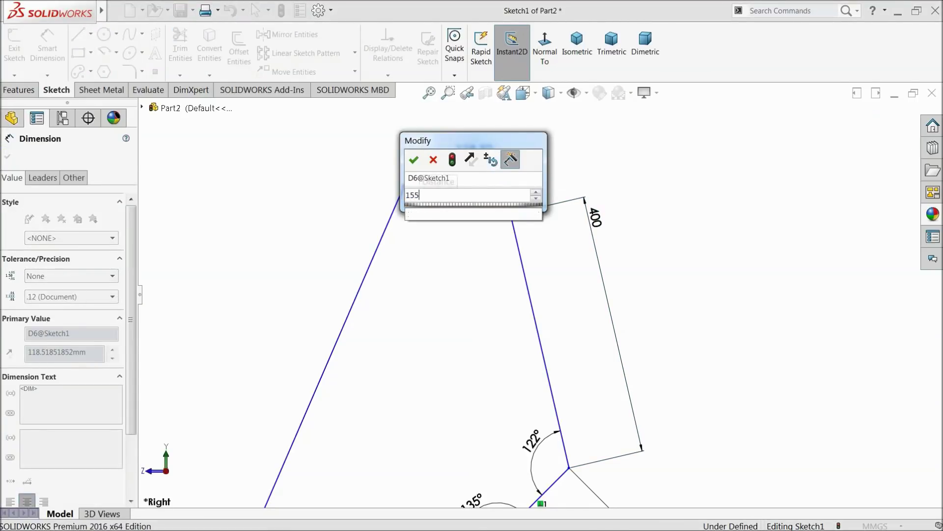
key(Return)
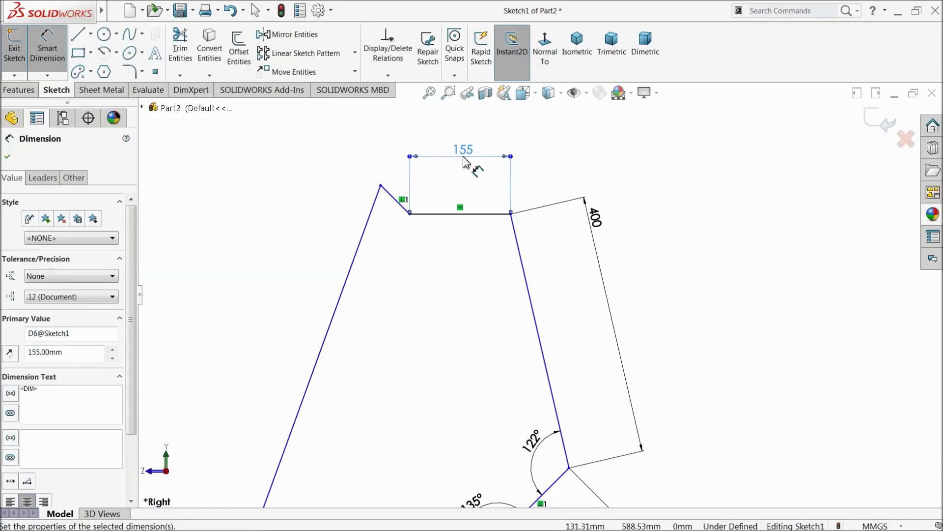
- Dimension the vertical height between the endpoints of the short slanted edge at the top front as 20 mm
click(411, 214)
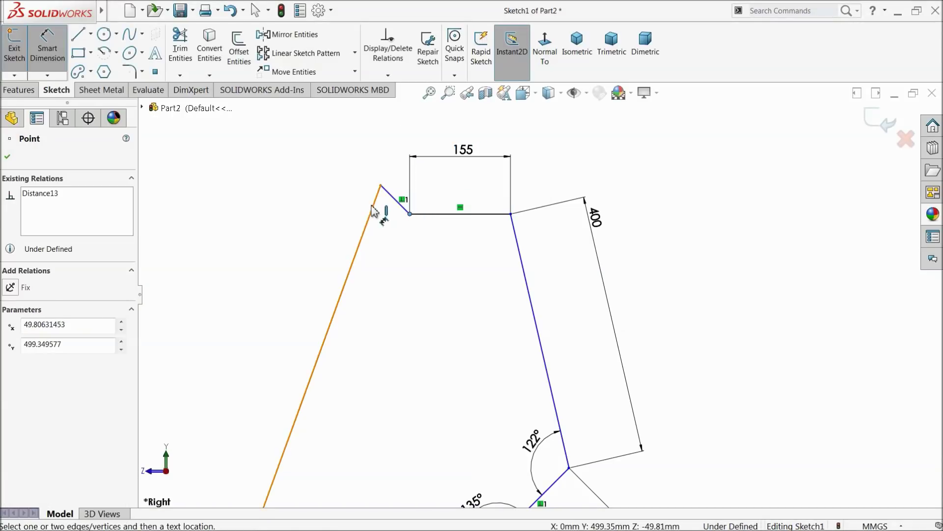
click(383, 191)
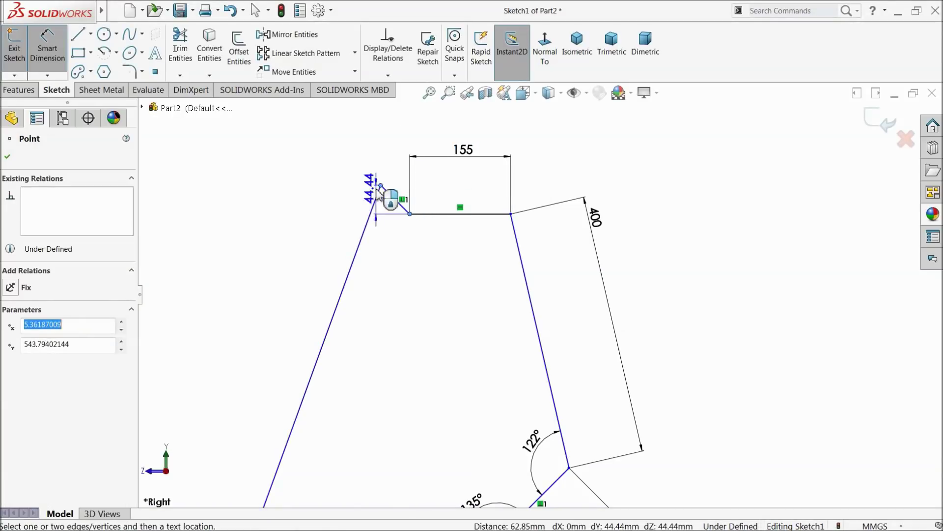
click(355, 210)
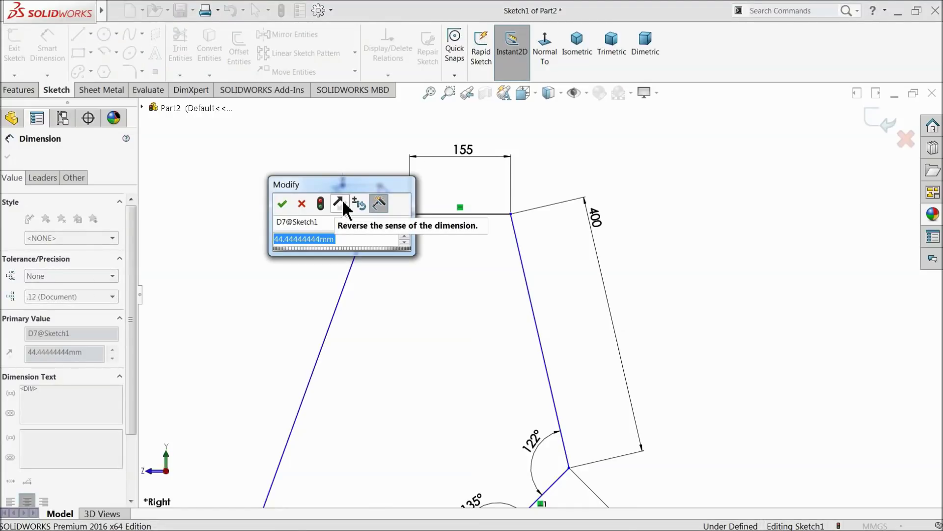
text(20)
key(Return)
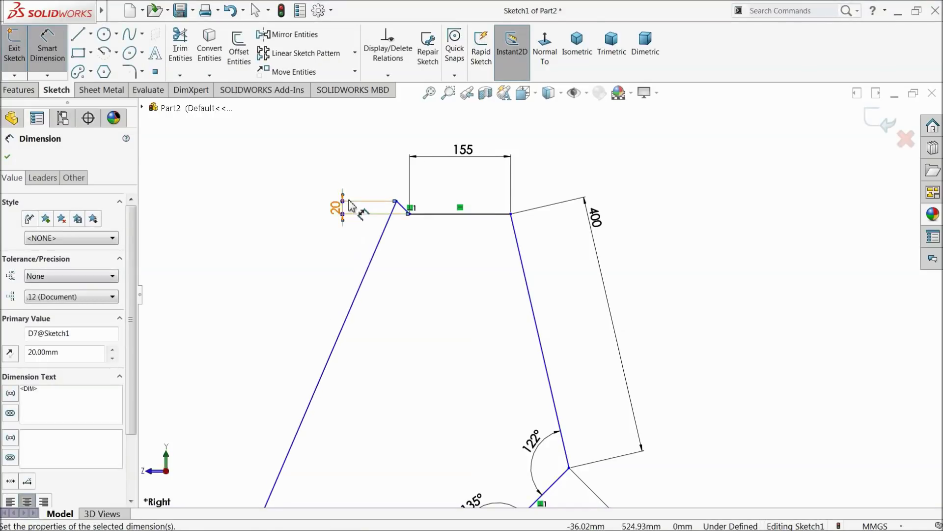
- Try to dimension the horizontal span of the short slanted top edge, accepting it as driven, and delete that dimension
scroll(414, 239, down, 4)
click(414, 242)
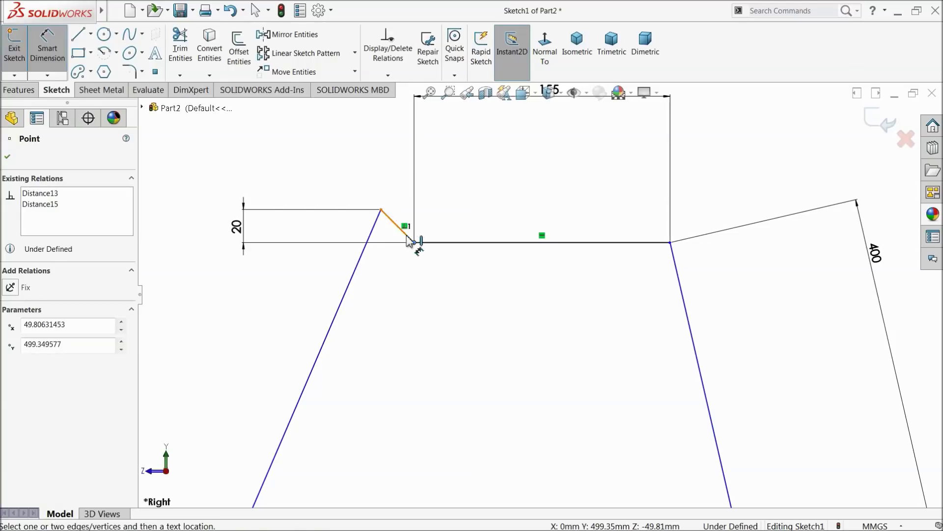
click(381, 210)
click(390, 156)
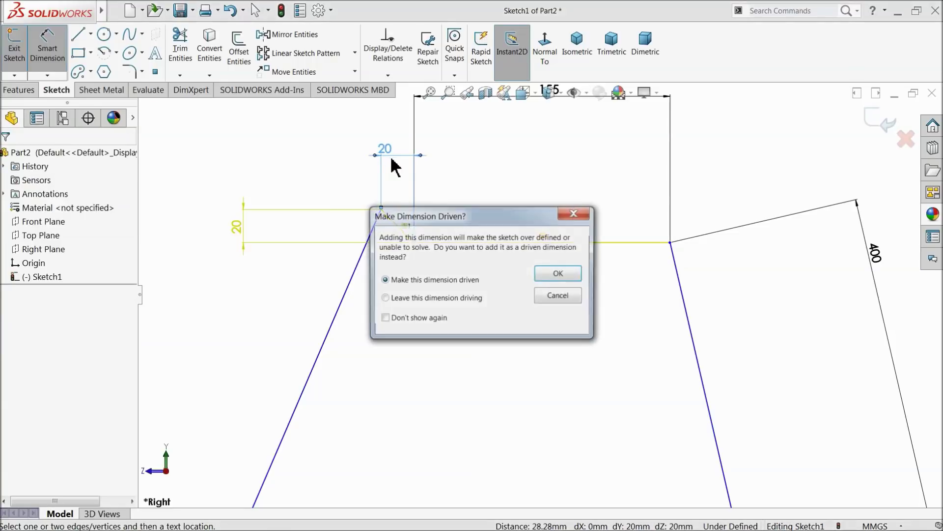
click(559, 273)
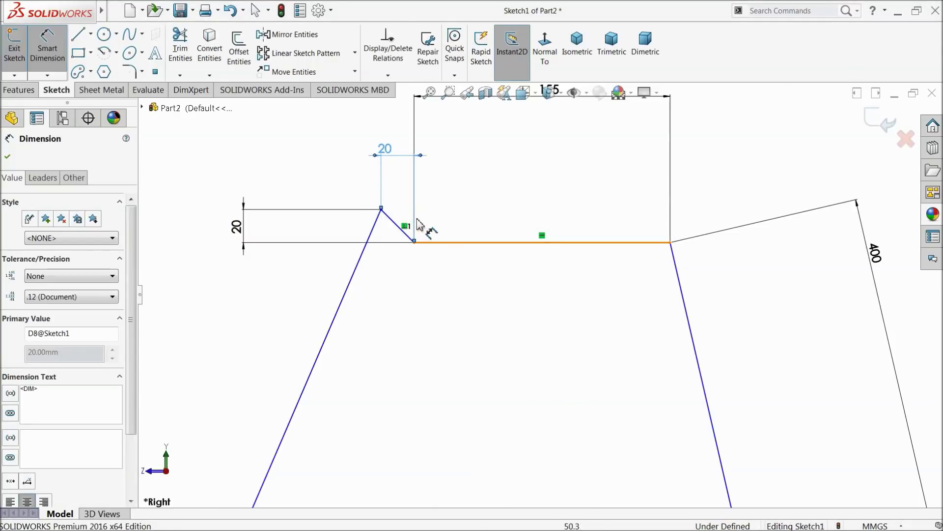
key(Delete)
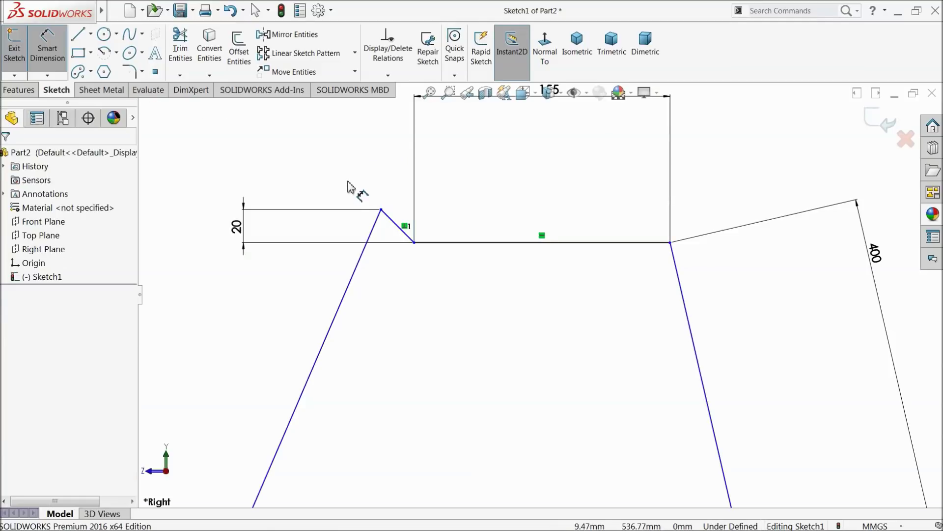
- Delete the perpendicular relation from the short slanted edge at the top front
scroll(400, 221, down, 3)
click(51, 53)
click(445, 270)
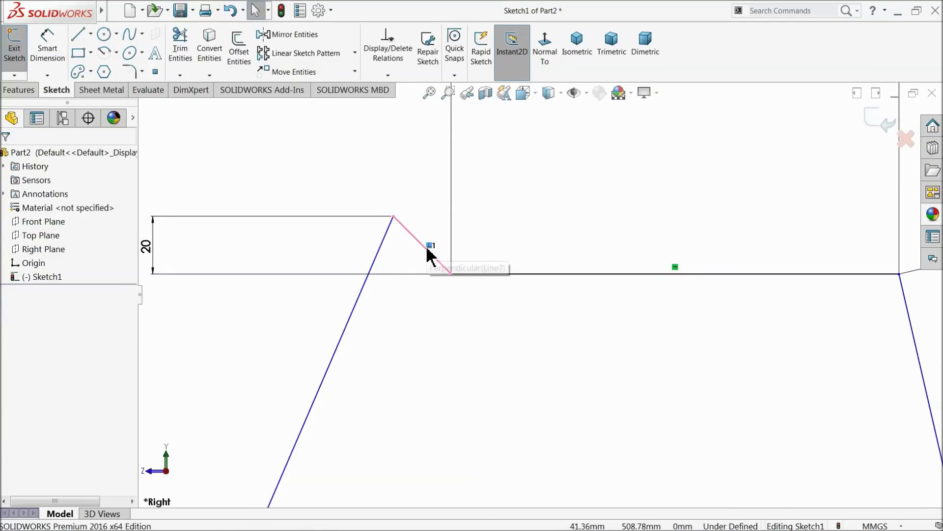
- Dimension the horizontal span of the short slanted edge at the top front as 60 mm
click(51, 60)
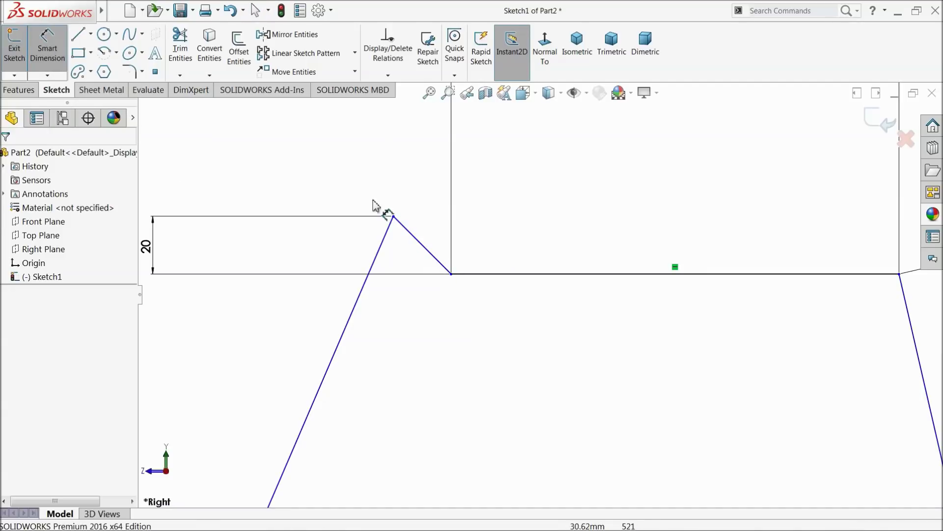
click(418, 246)
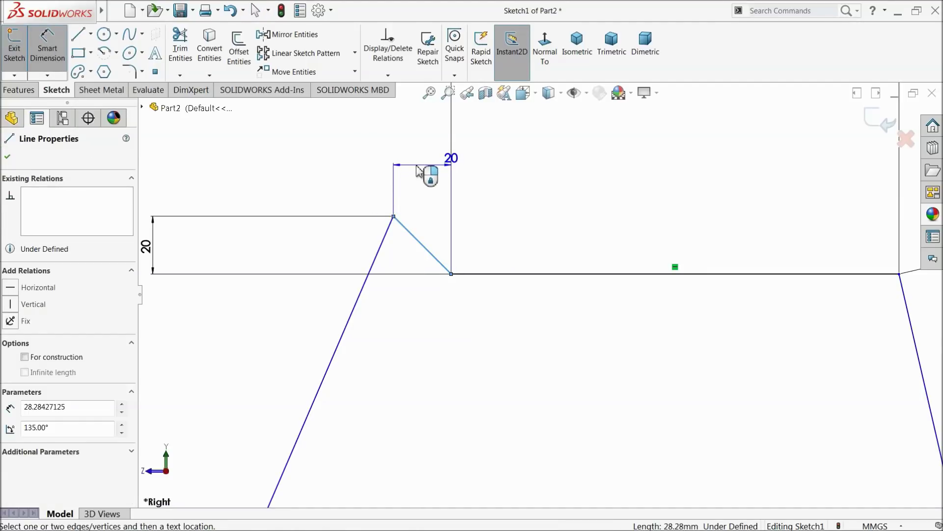
click(426, 185)
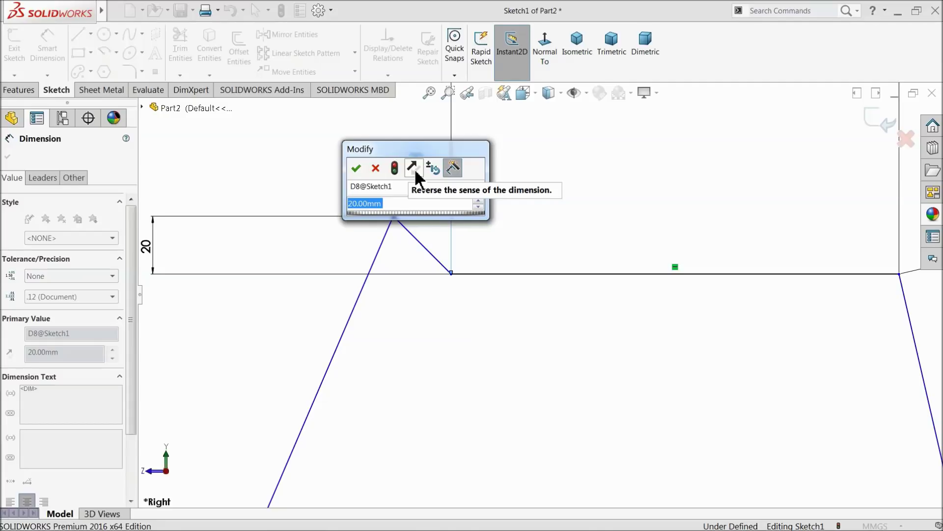
text(60)
key(Return)
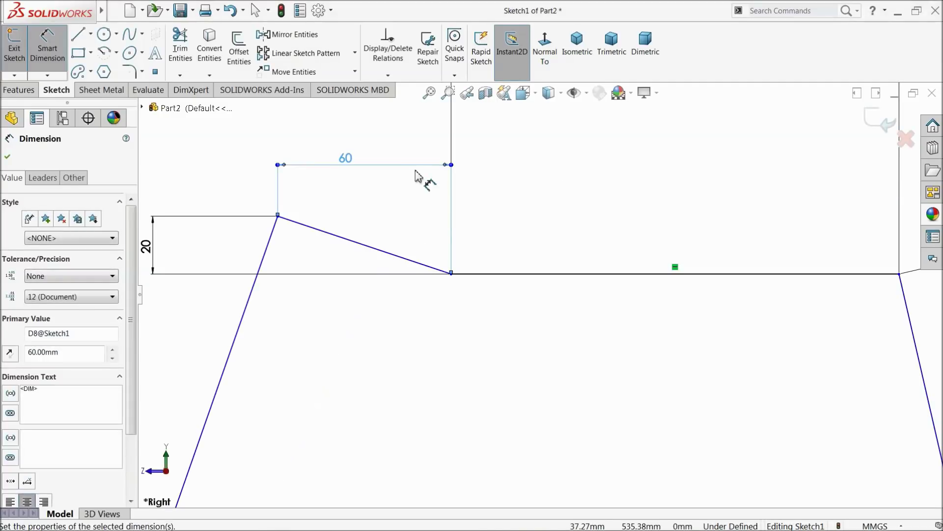
- Examine the existing sketch relations between the base line and the origin
key(f)
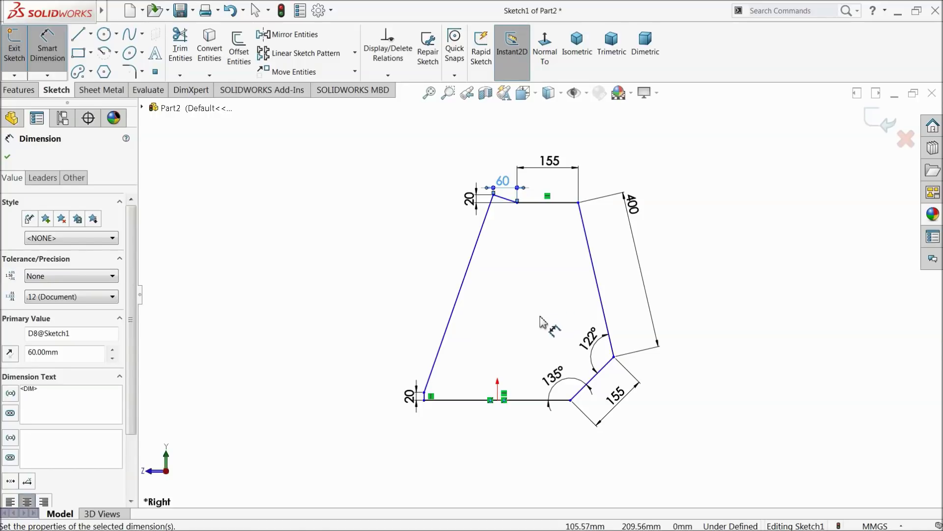
scroll(542, 324, down, 2)
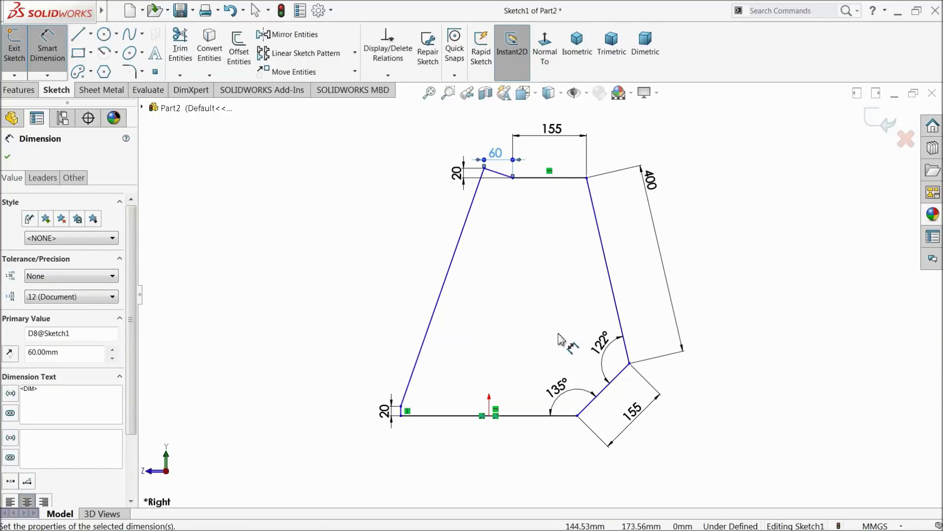
scroll(632, 385, down, 2)
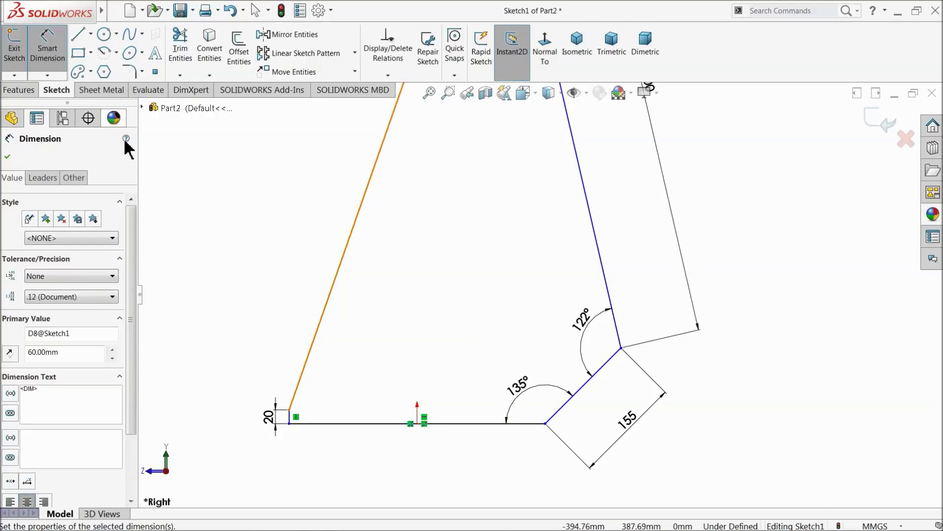
click(47, 49)
scroll(413, 433, down, 3)
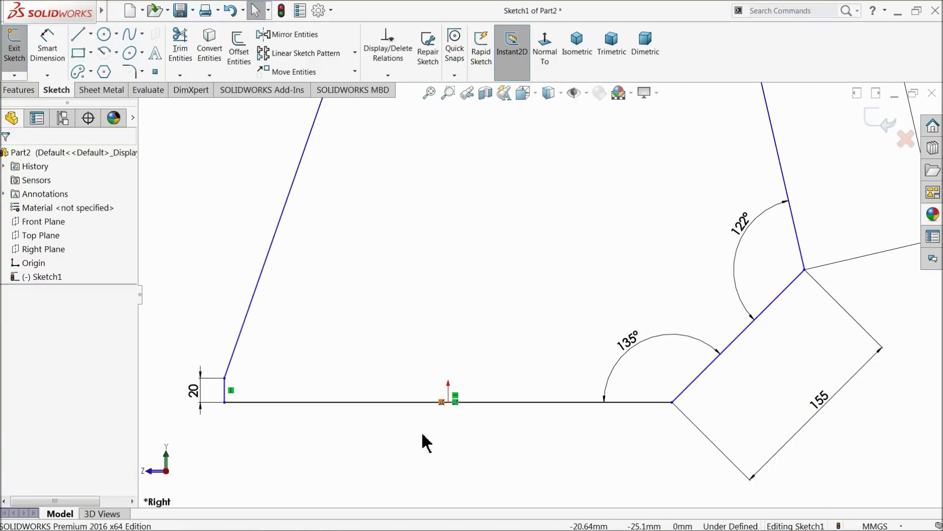
click(448, 404)
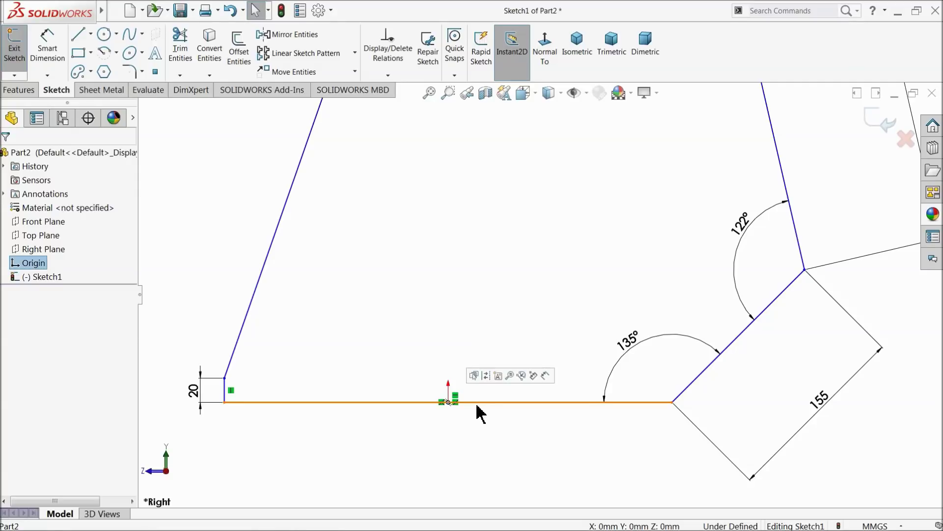
ctrl+click(479, 403)
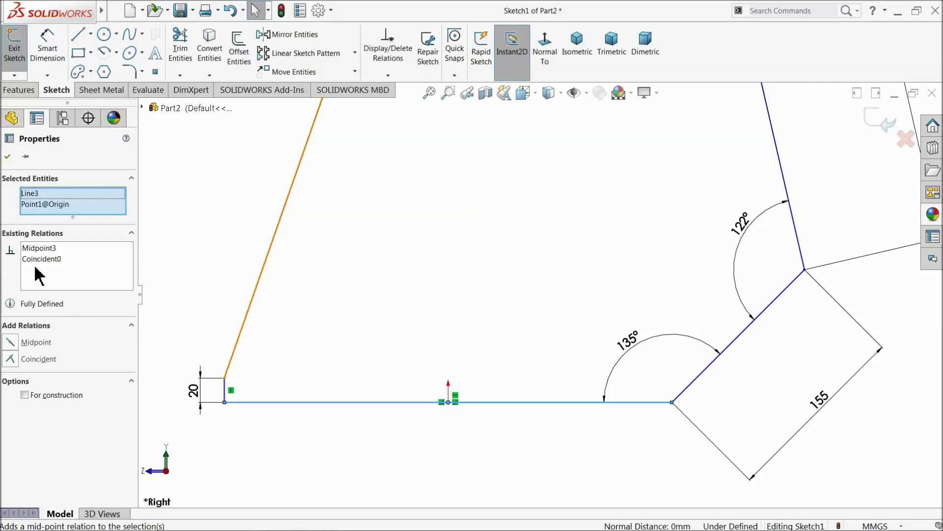
click(4, 156)
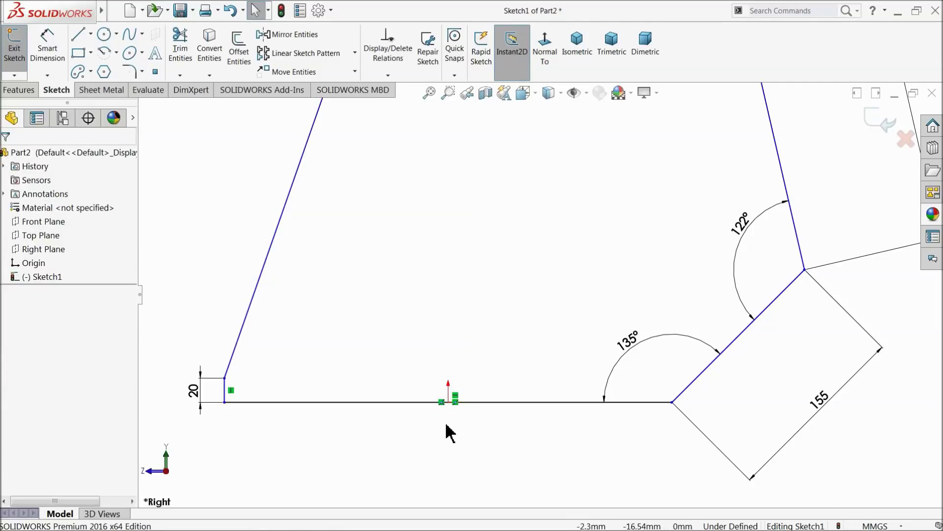
- Add 50 mm sketch fillets at both ends of the sloped 155 mm line in the lower part of the profile
scroll(322, 426, up, 5)
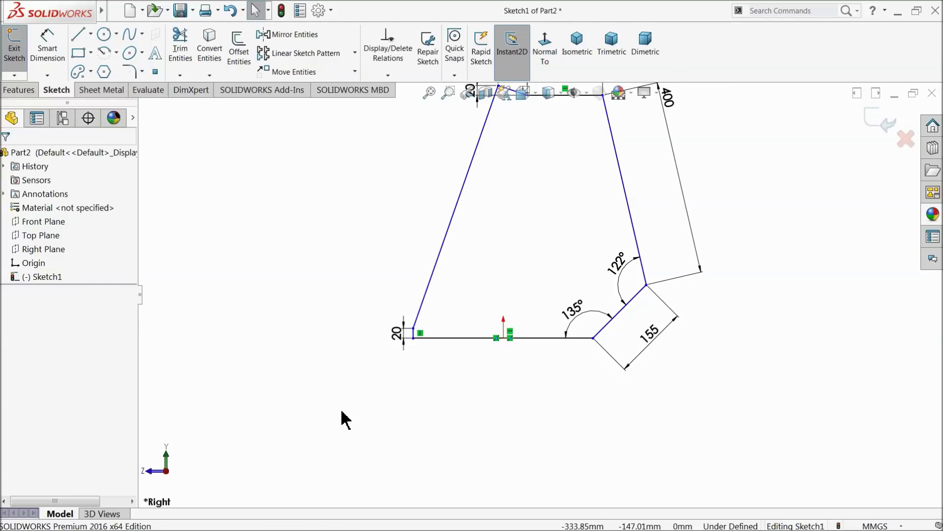
scroll(481, 291, up, 4)
scroll(547, 272, down, 3)
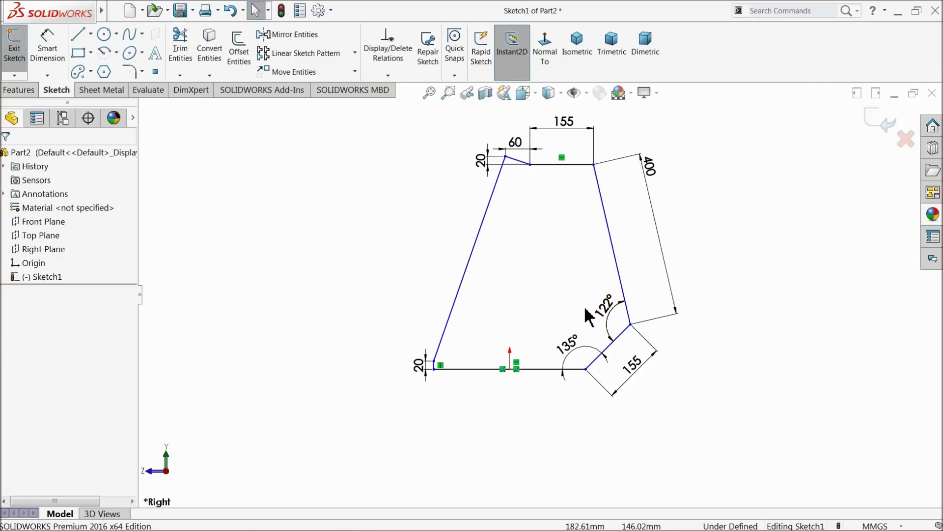
scroll(599, 378, down, 2)
click(131, 73)
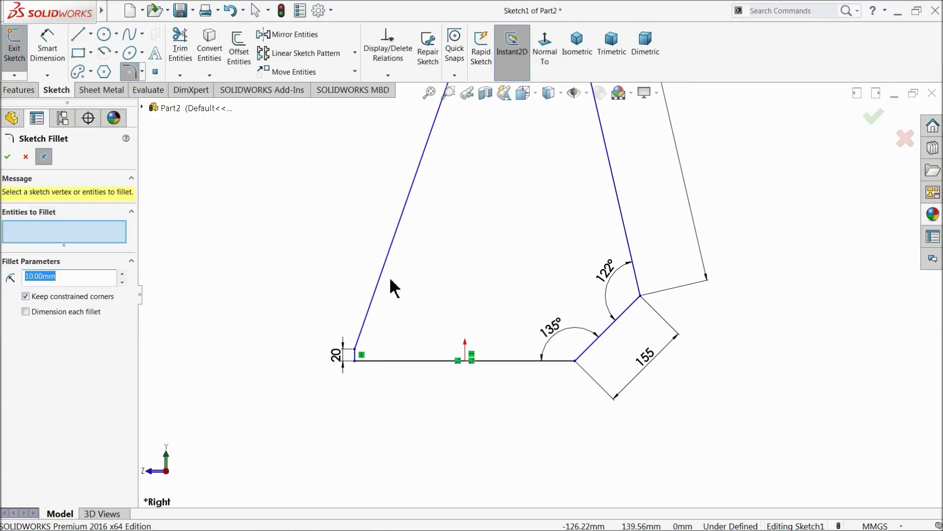
text(50)
click(577, 362)
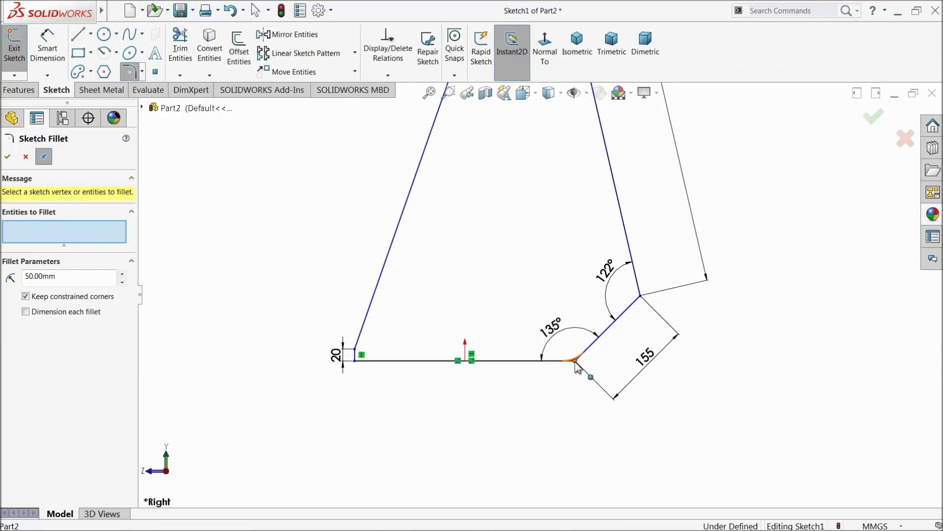
click(500, 291)
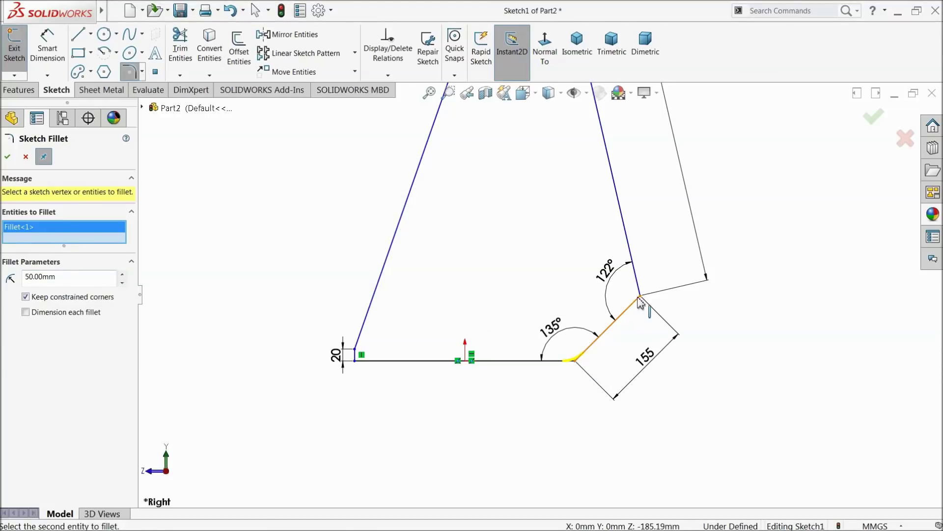
click(637, 300)
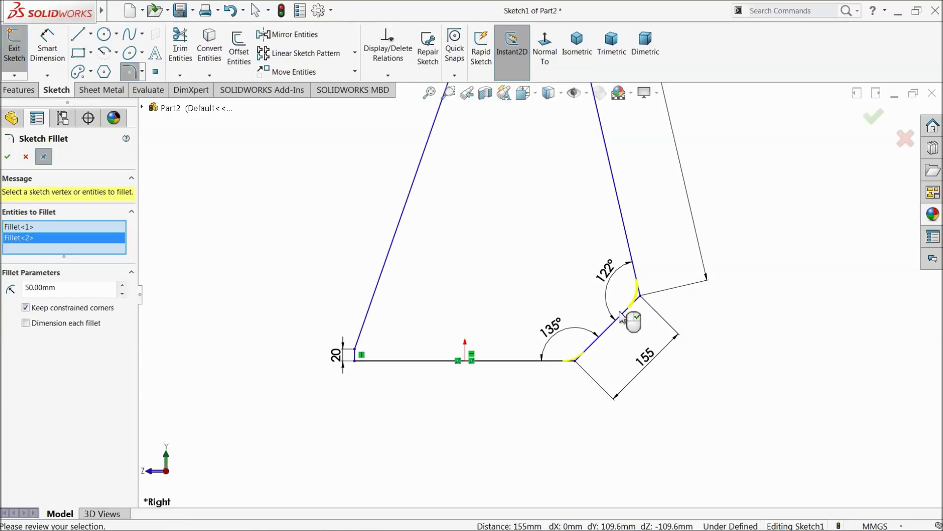
click(7, 158)
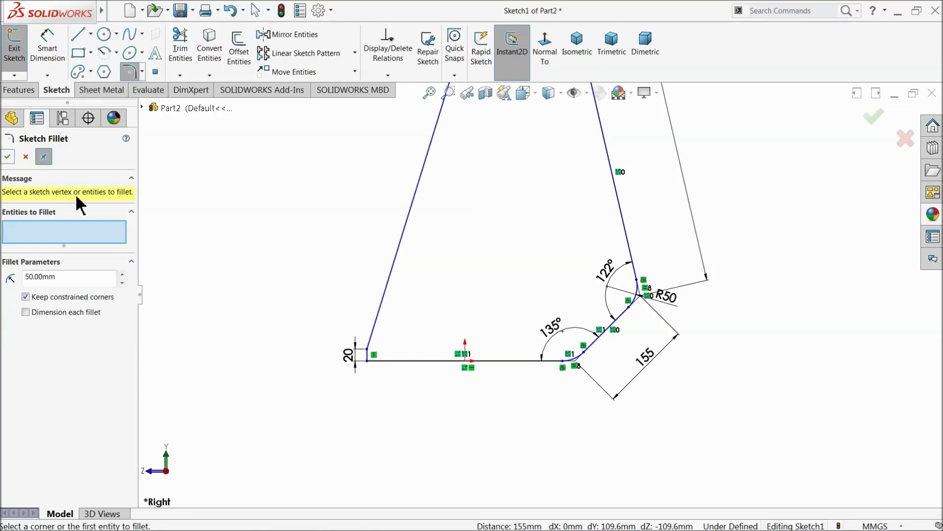
click(8, 156)
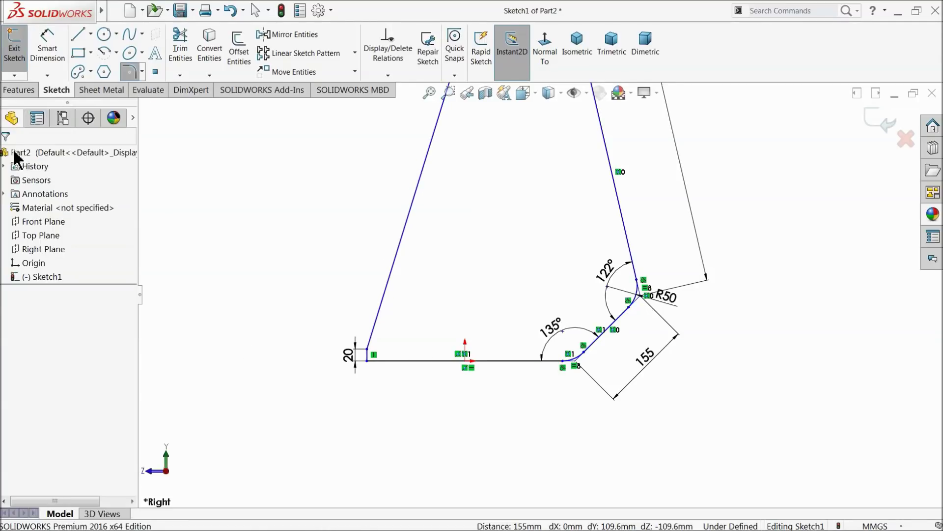
- Dimension the profile's horizontal bottom line and set its length to 600 mm
click(47, 50)
scroll(344, 277, down, 3)
scroll(681, 443, down, 2)
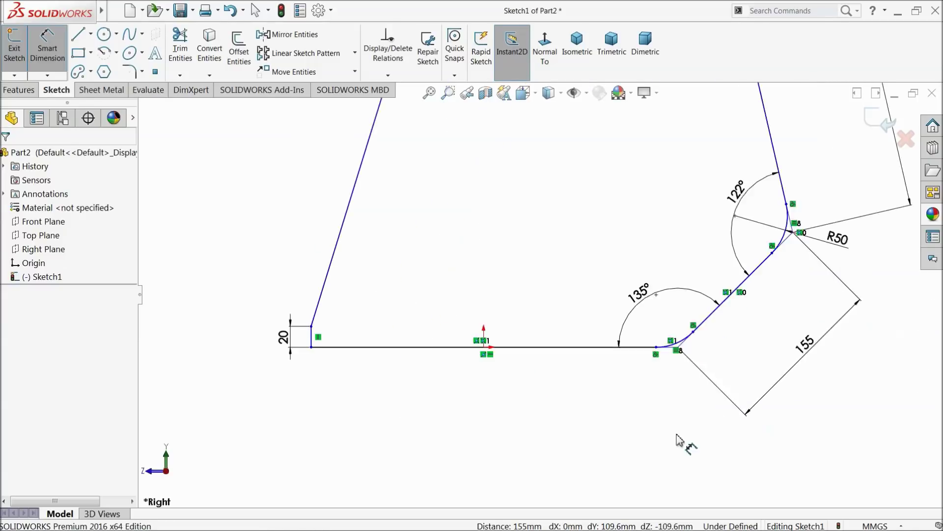
click(505, 325)
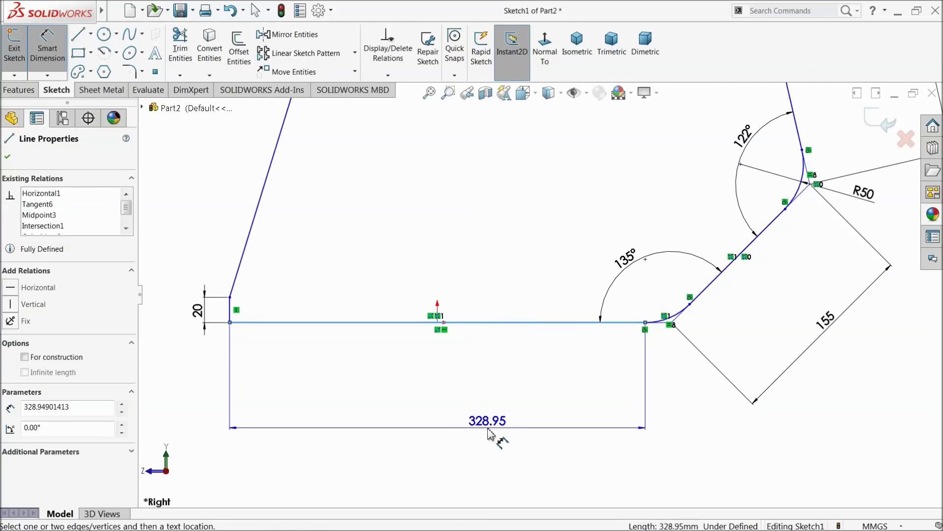
click(496, 434)
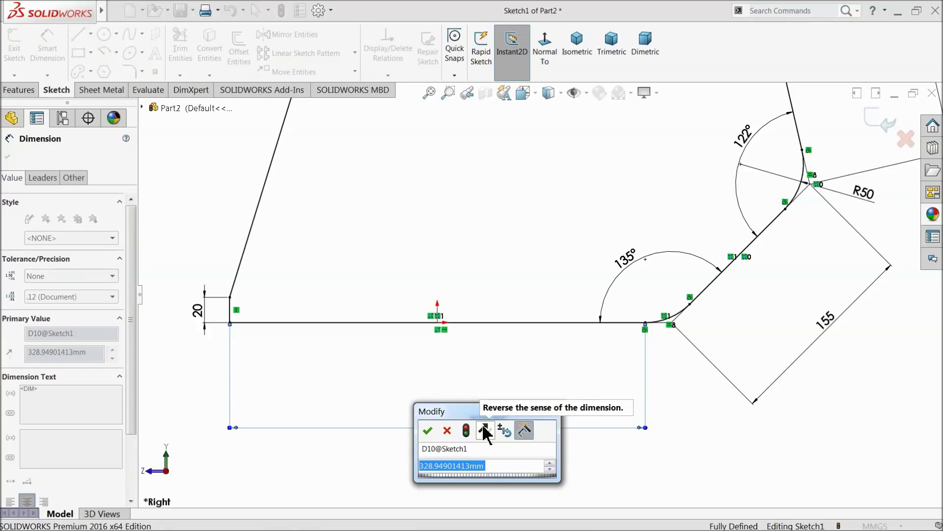
text(600)
click(427, 431)
scroll(448, 383, up, 5)
scroll(569, 243, down, 1)
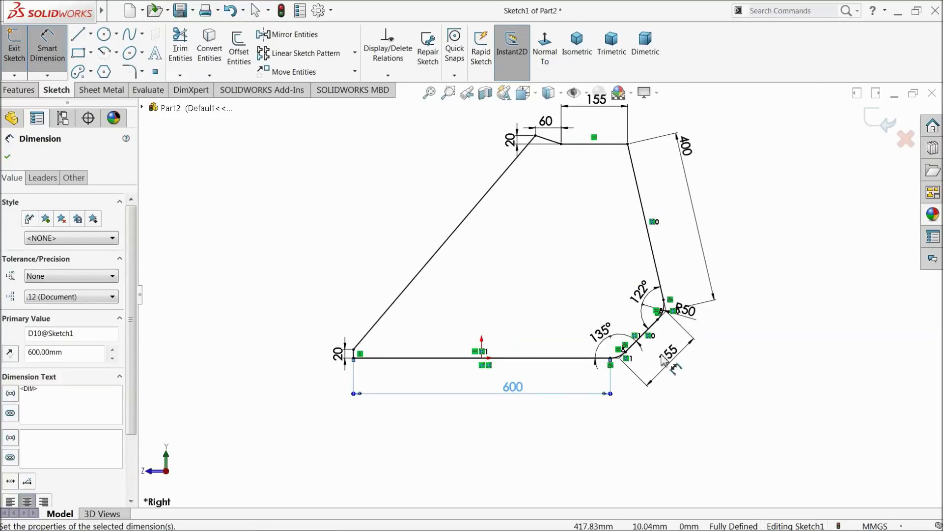
scroll(559, 259, up, 2)
scroll(560, 260, down, 2)
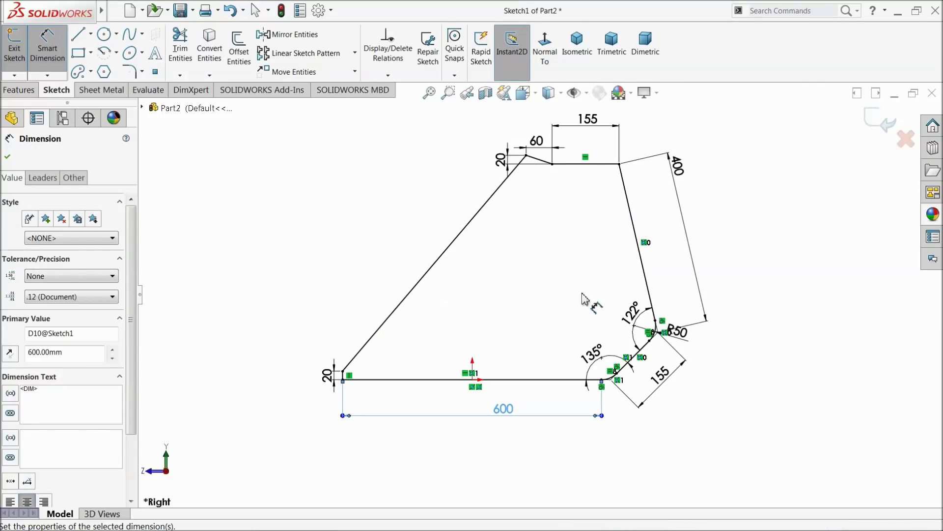
click(7, 157)
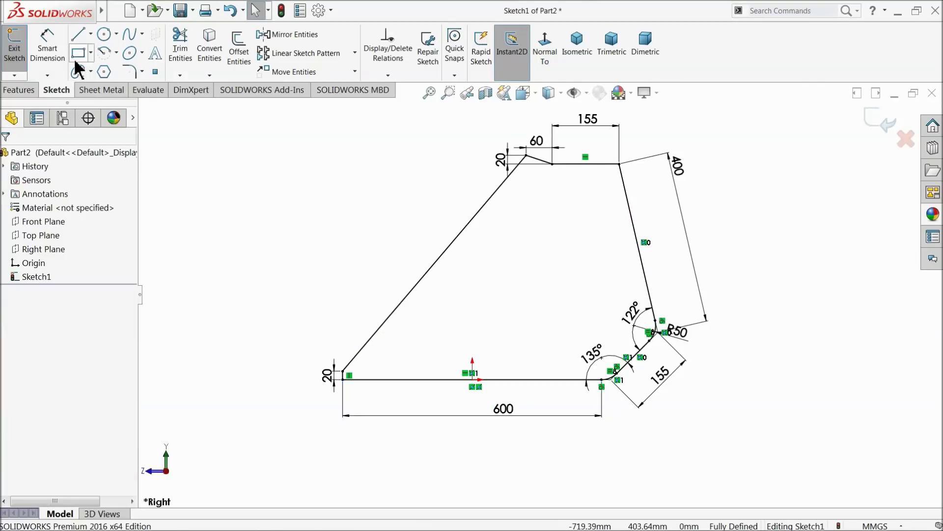
- Add a 140 mm sketch fillet at the corner between the upper horizontal line and the 400 mm line
click(130, 72)
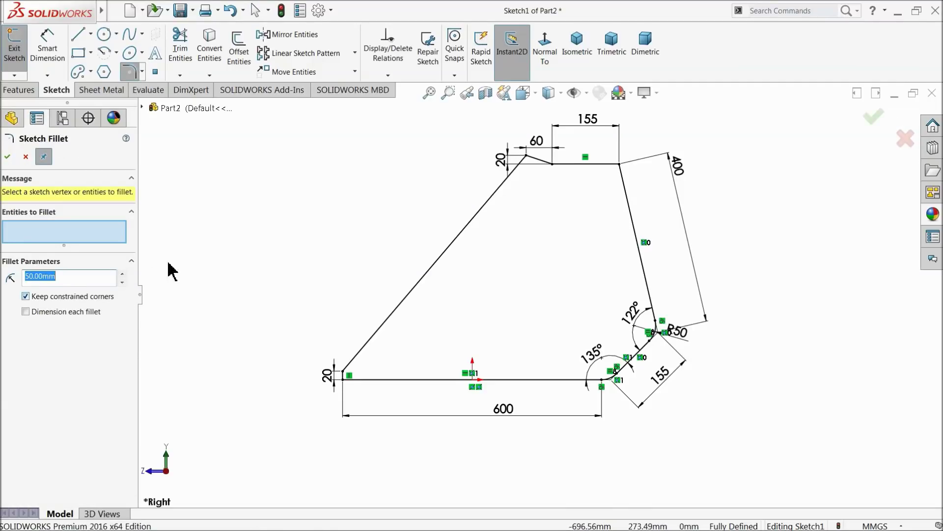
text(14)
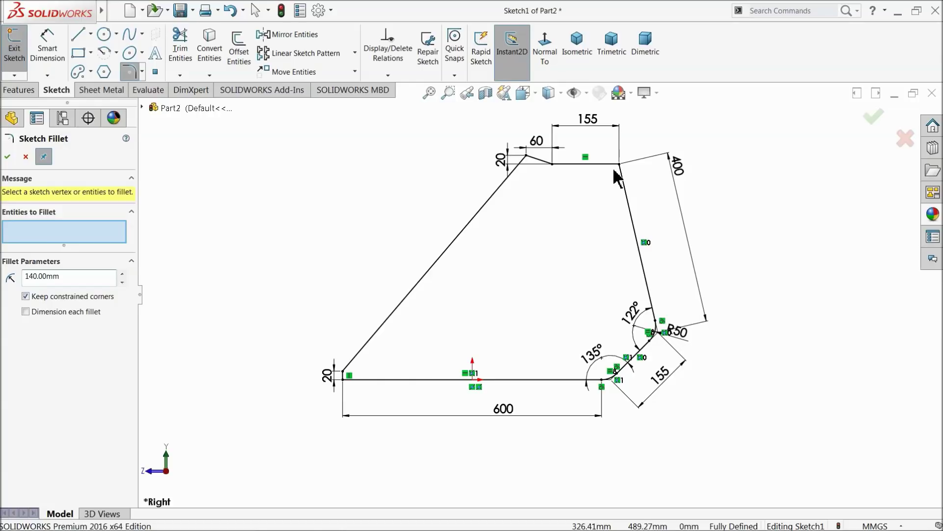
click(617, 180)
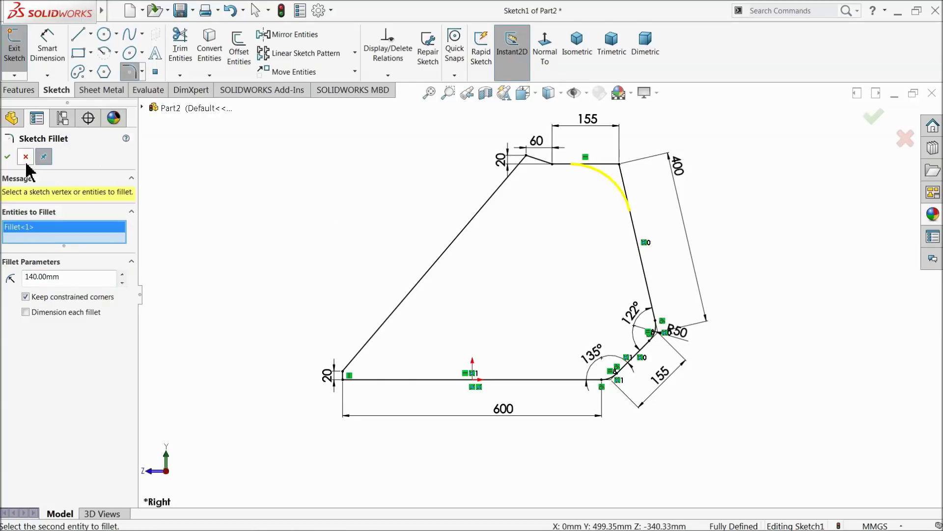
click(8, 157)
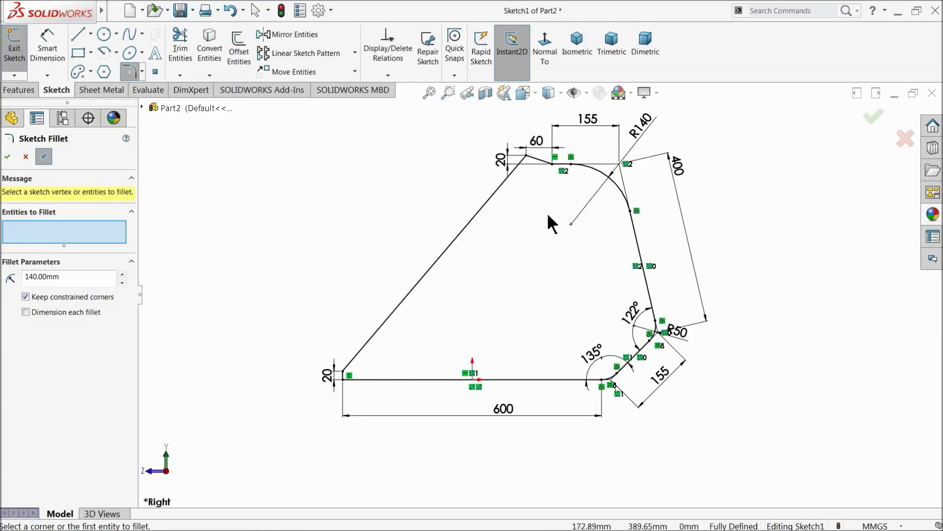
scroll(549, 206, down, 2)
click(8, 156)
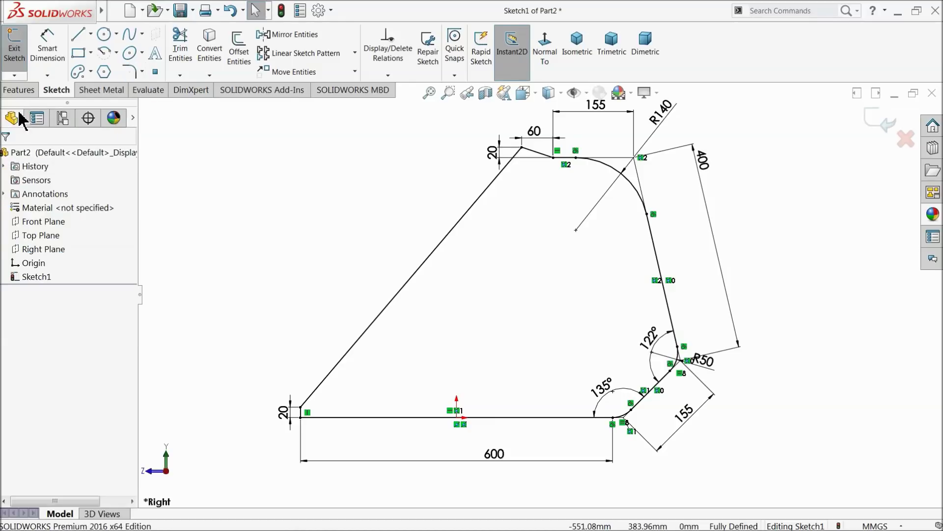
- Extrude the closed profile 1600 mm with the Mid Plane end condition
click(19, 89)
click(20, 49)
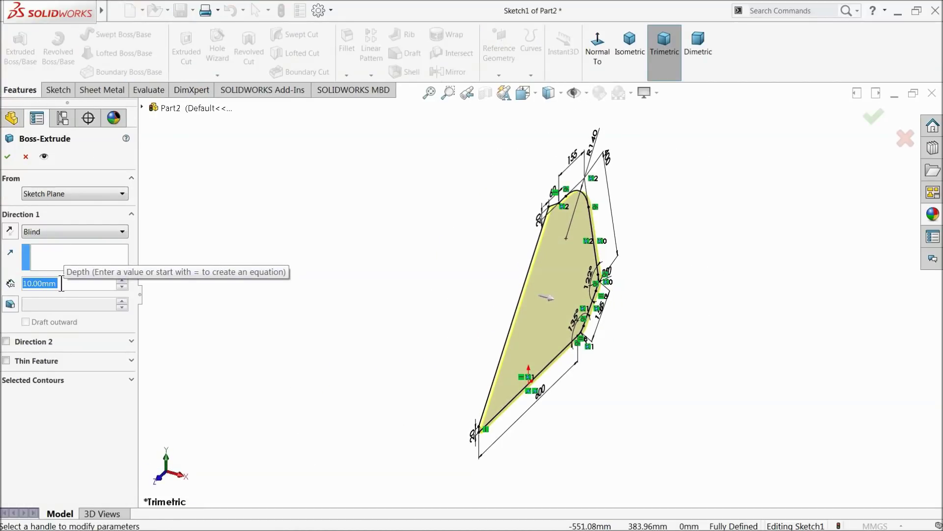
text(1600)
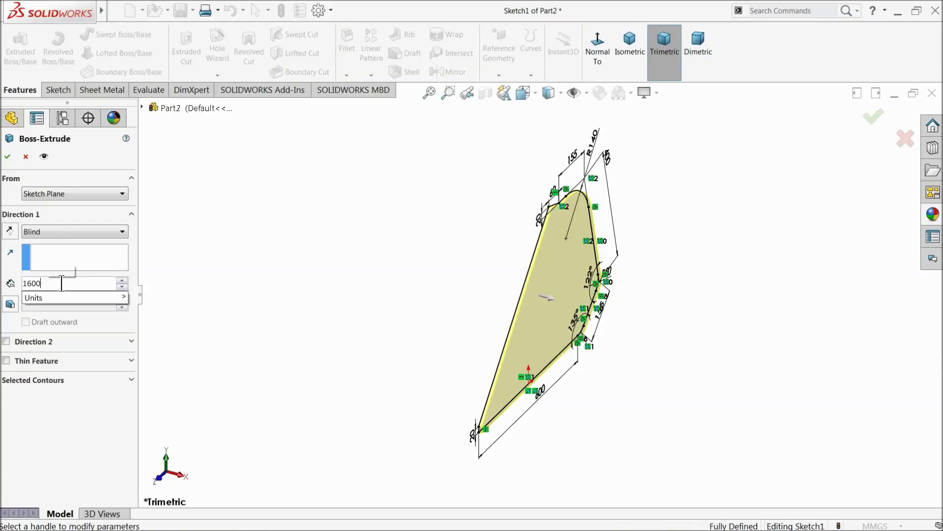
key(Return)
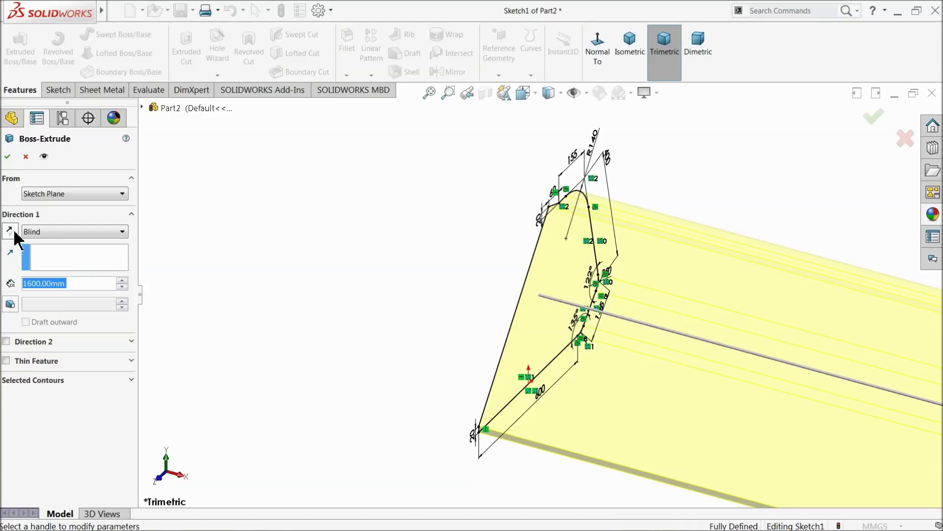
click(32, 234)
click(42, 294)
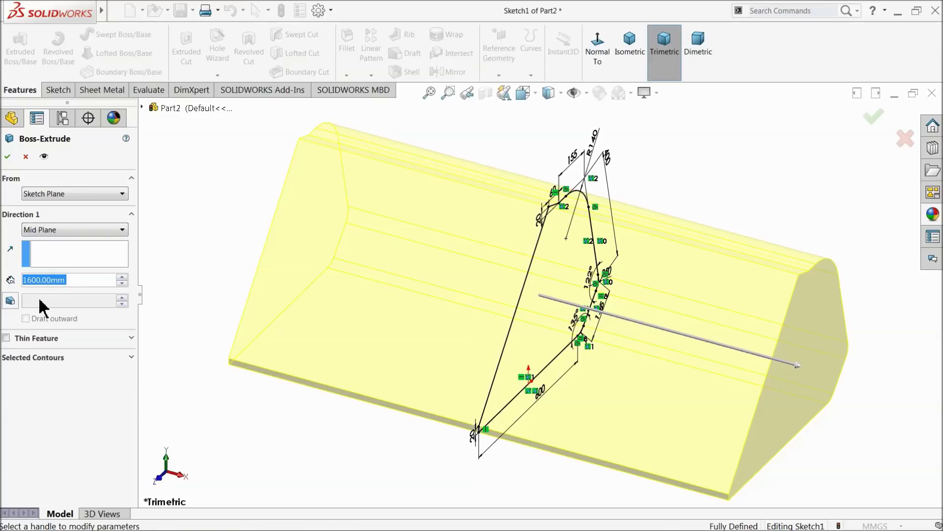
click(7, 156)
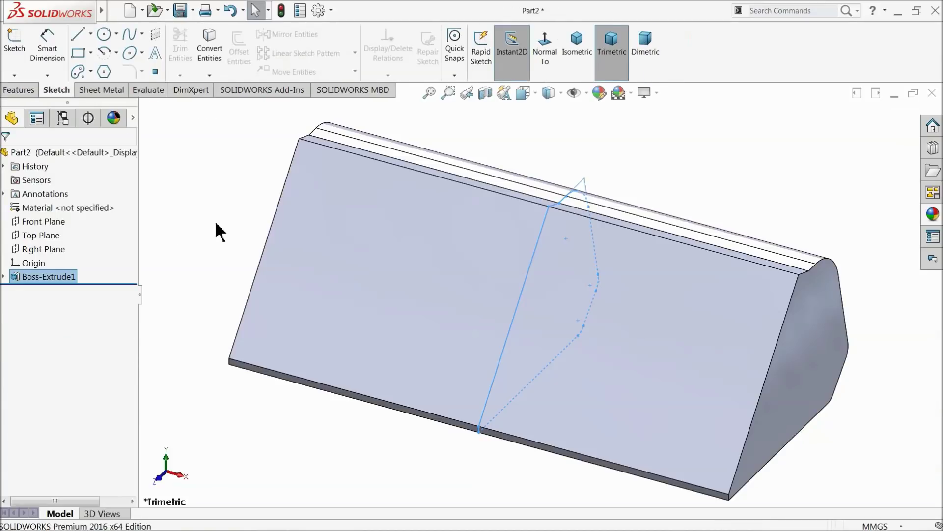
- Start a new sketch on the Right Plane and view it normal to the plane
mouse_move(234, 241)
middle_down()
mouse_move(207, 215)
mouse_move(227, 230)
middle_up()
click(25, 249)
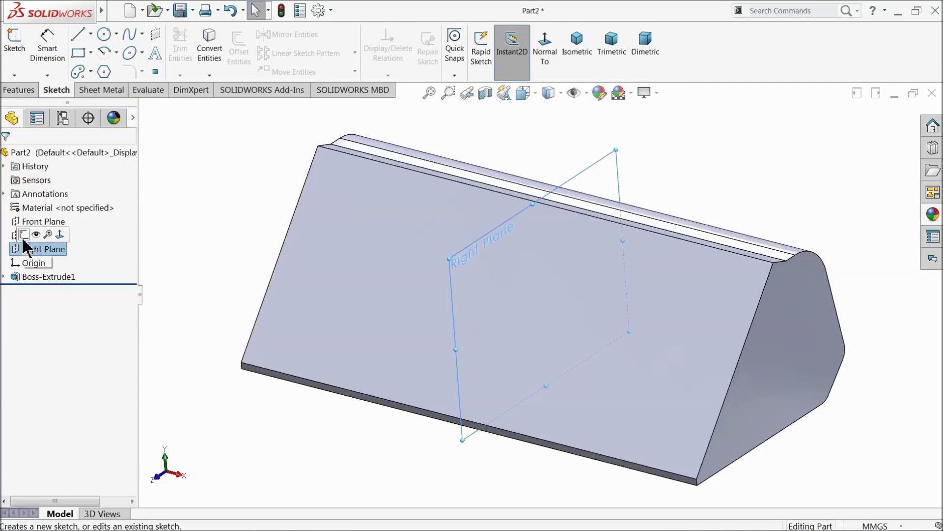
click(24, 234)
click(545, 49)
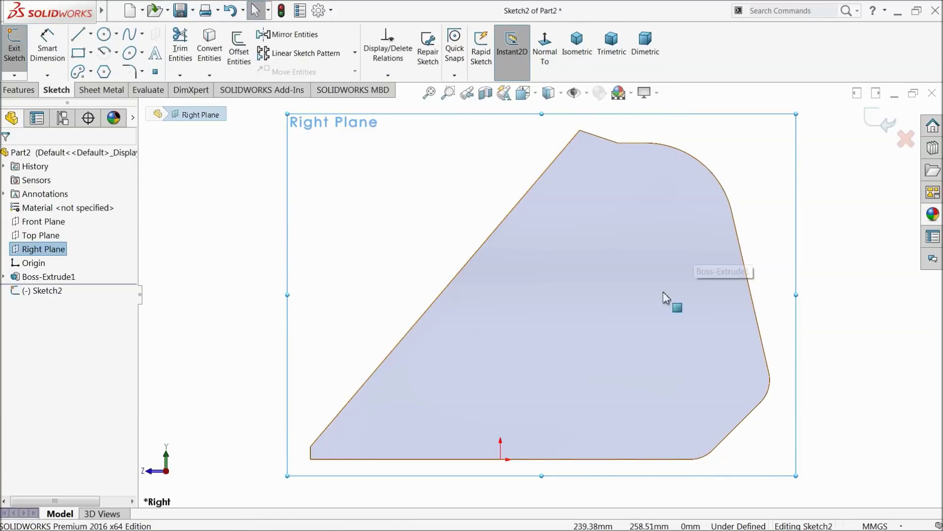
- Offset the outline of the solid's end face 10 mm inward, reversing the default direction
click(730, 202)
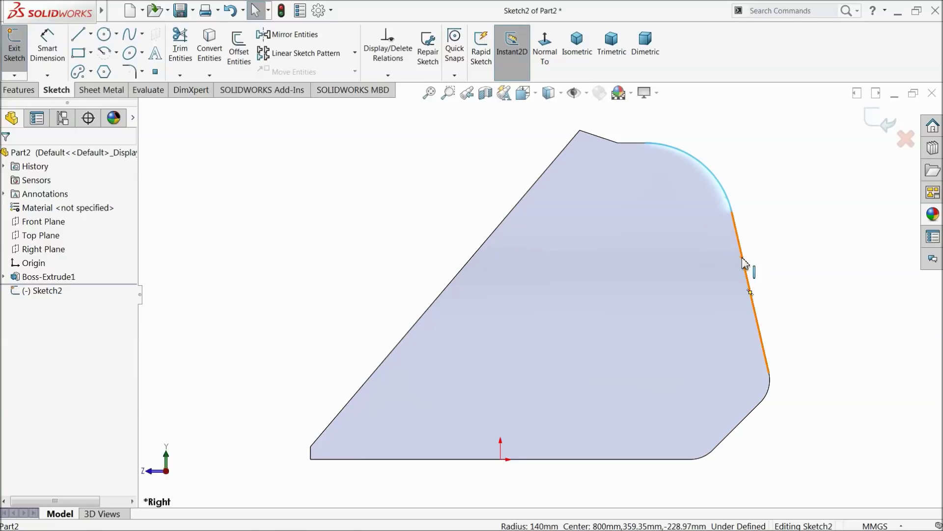
click(762, 229)
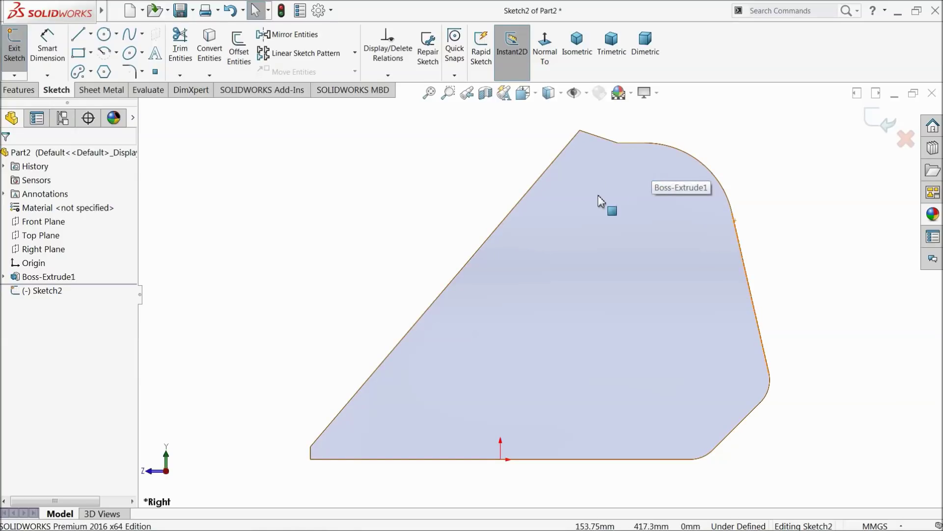
click(598, 212)
click(243, 55)
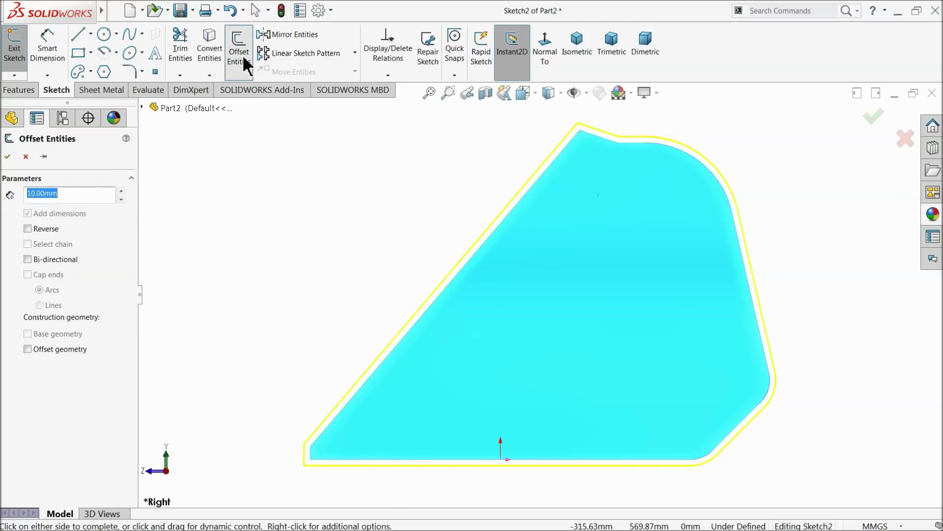
click(28, 229)
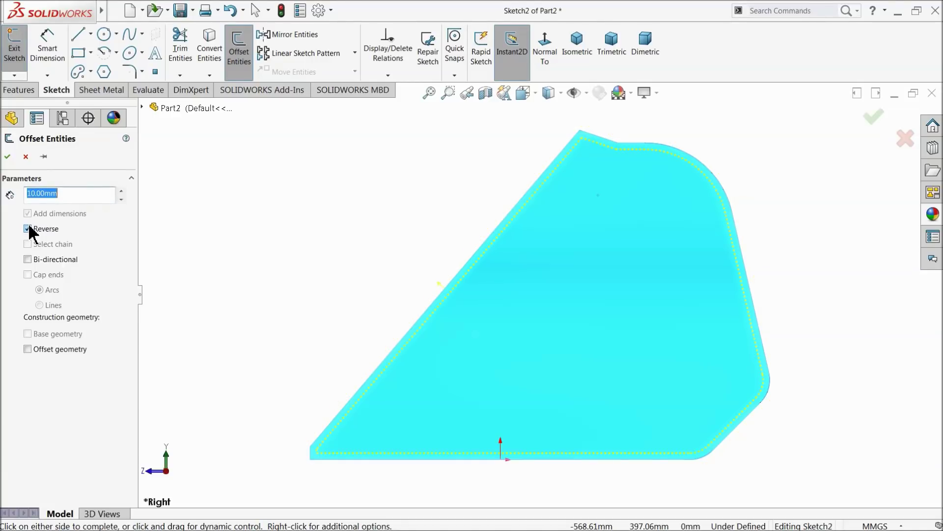
click(7, 158)
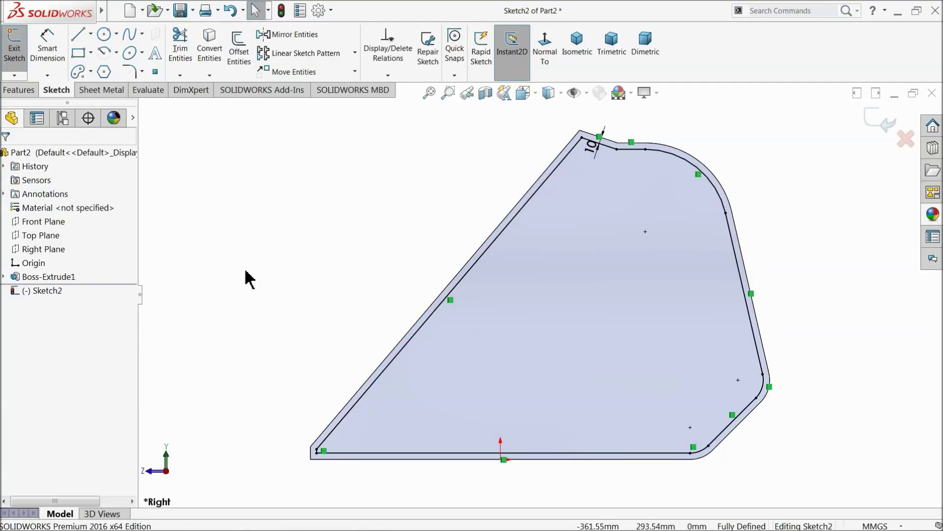
- Delete the long slanted line of the offset outline
scroll(511, 192, down, 3)
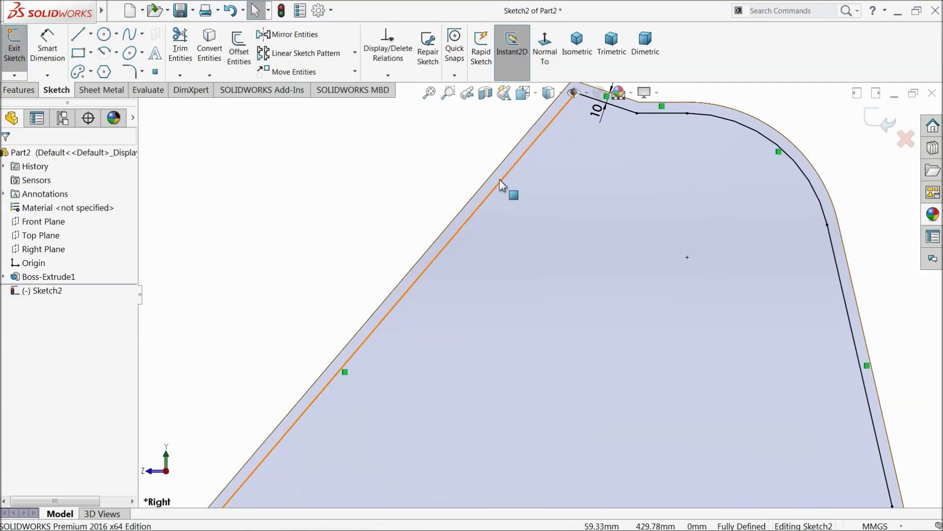
click(499, 178)
key(Delete)
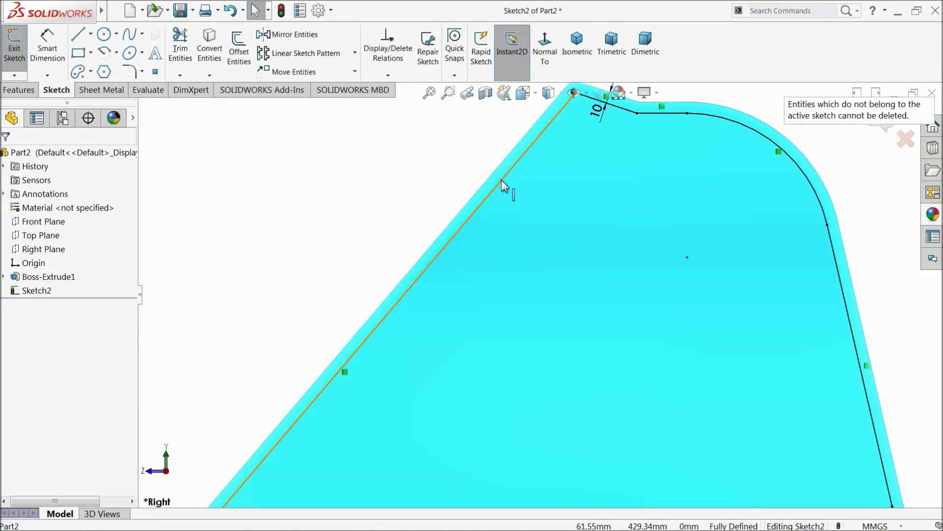
click(497, 191)
key(Escape)
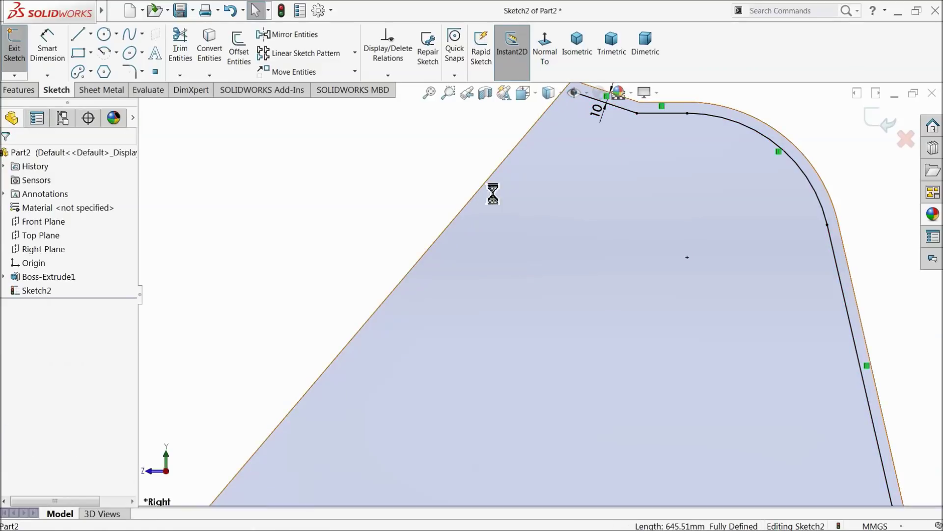
- Delete the short vertical line at the lower front corner of the offset outline
scroll(474, 211, up, 5)
scroll(378, 423, down, 6)
scroll(377, 397, down, 1)
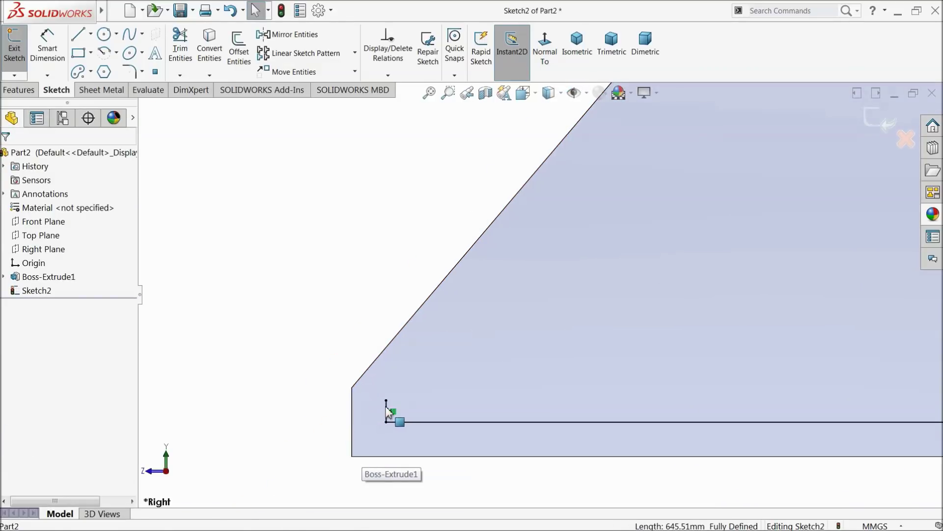
click(386, 412)
key(Delete)
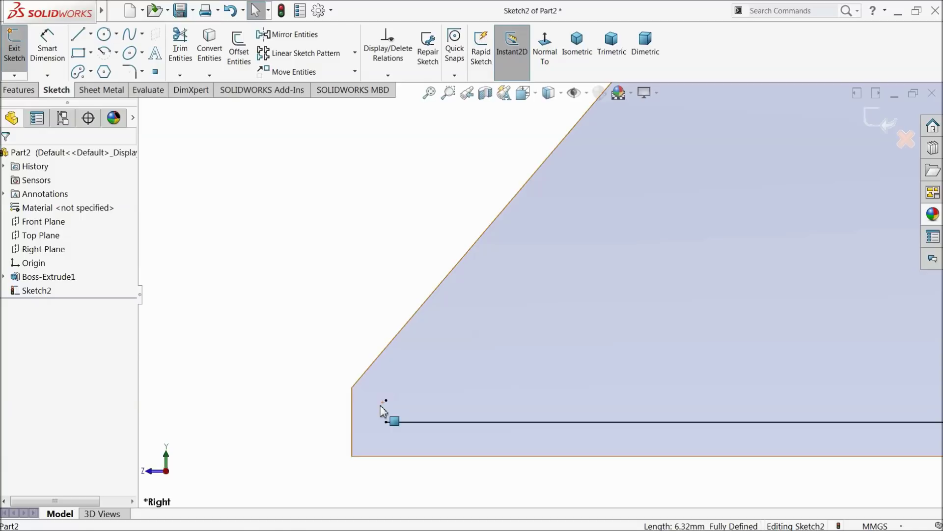
- Draw a line about 11 mm long extending the offset outline's upper open end to the solid's slanted edge
scroll(318, 335, up, 2)
scroll(341, 320, up, 3)
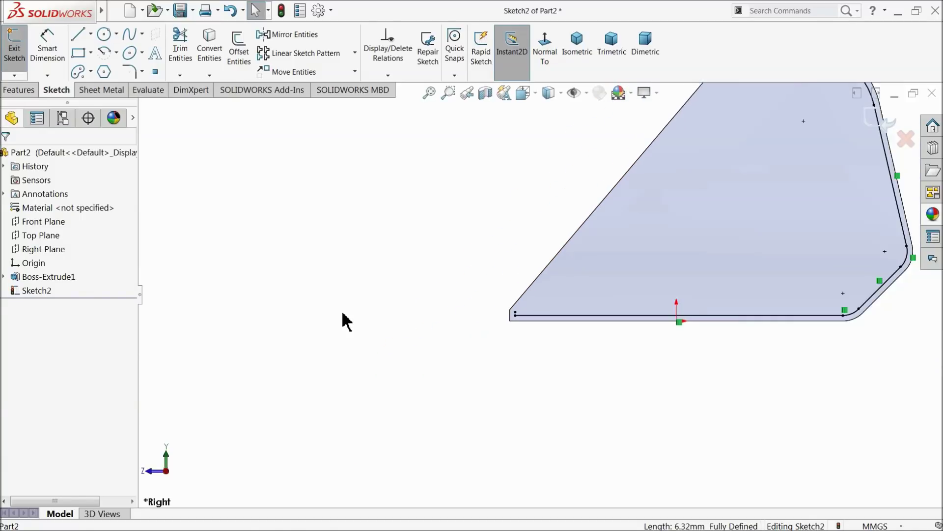
scroll(693, 176, down, 4)
scroll(585, 189, down, 2)
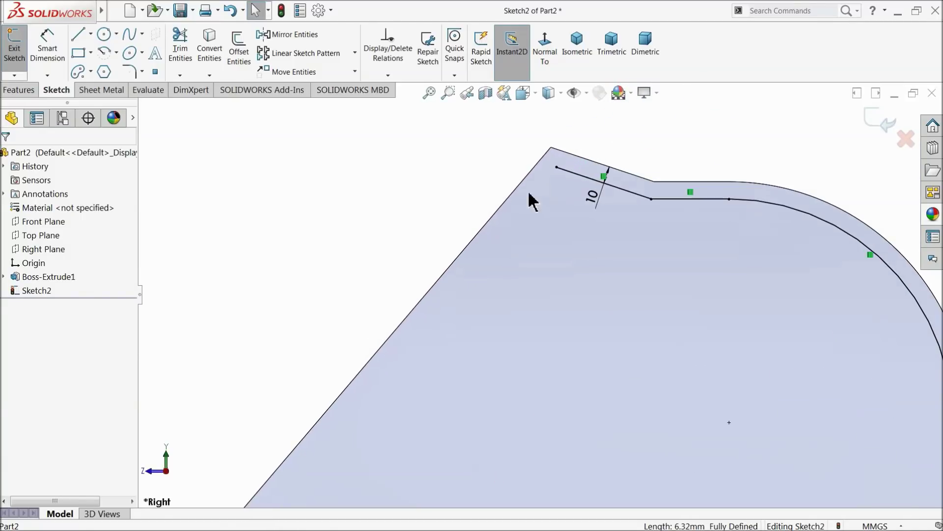
click(78, 33)
scroll(646, 114, down, 3)
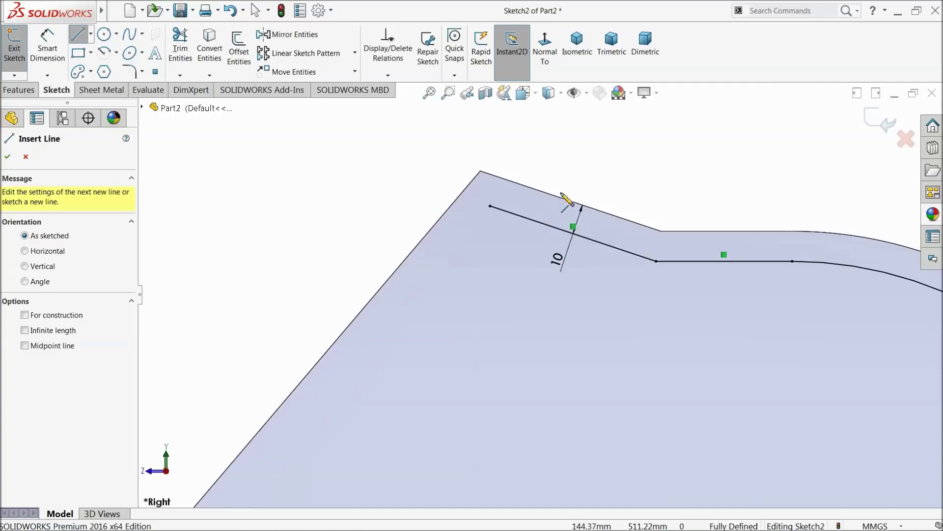
click(490, 205)
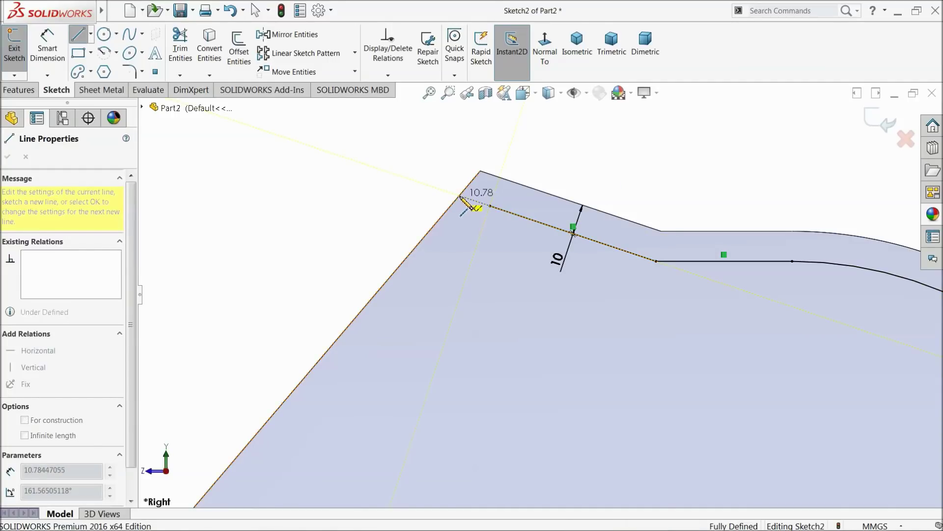
- Continue with a line about 663 mm long down the slanted edge past the lower corner, then join it to the bottom offset line's end
scroll(432, 268, up, 5)
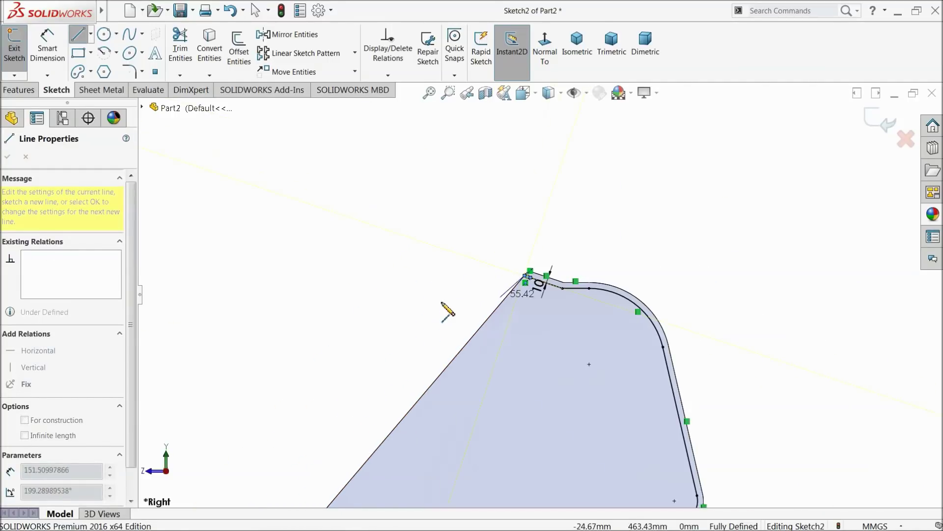
scroll(448, 410, down, 5)
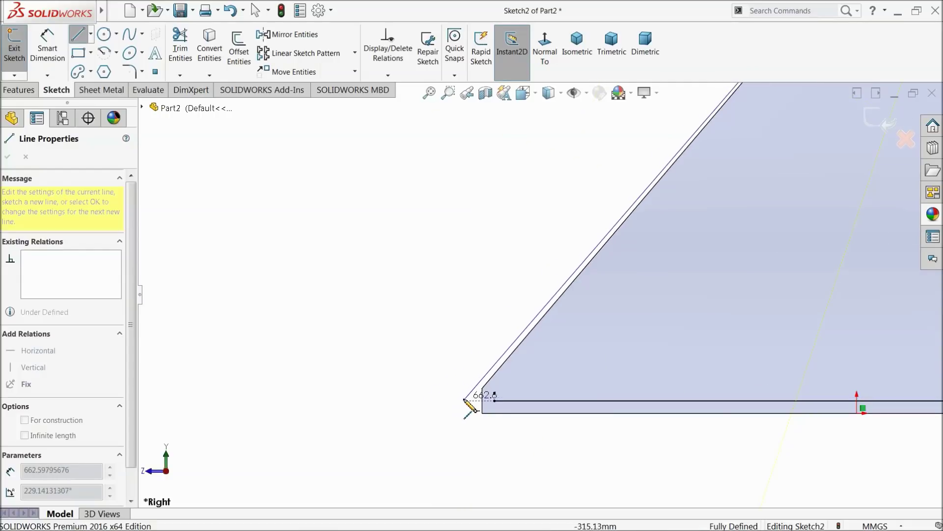
click(467, 407)
scroll(468, 408, down, 4)
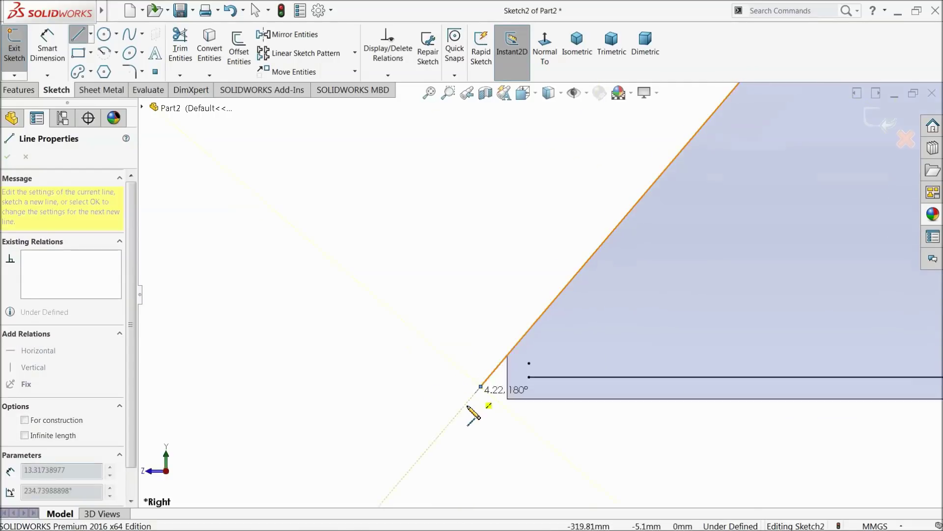
click(630, 304)
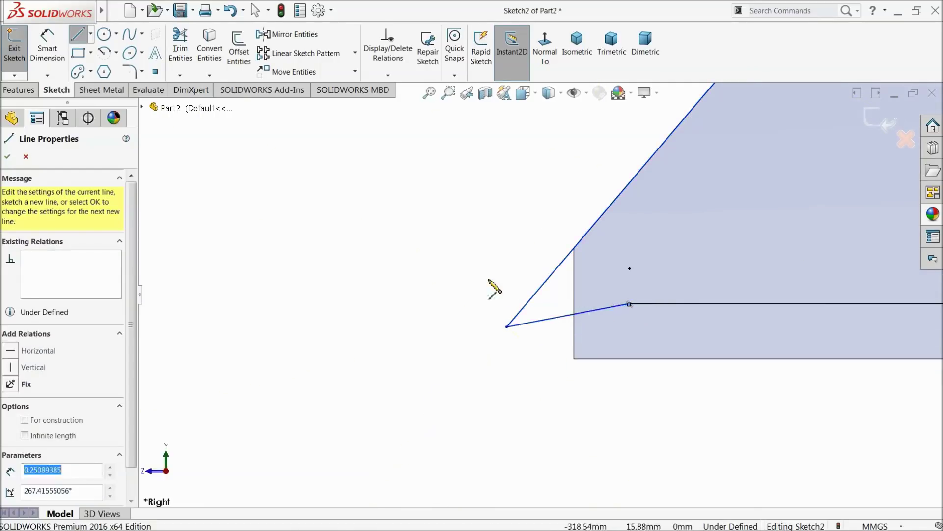
right_click(448, 262)
click(464, 266)
- Remove the tiny stray line at the open end of the bottom offset line
scroll(630, 305, down, 10)
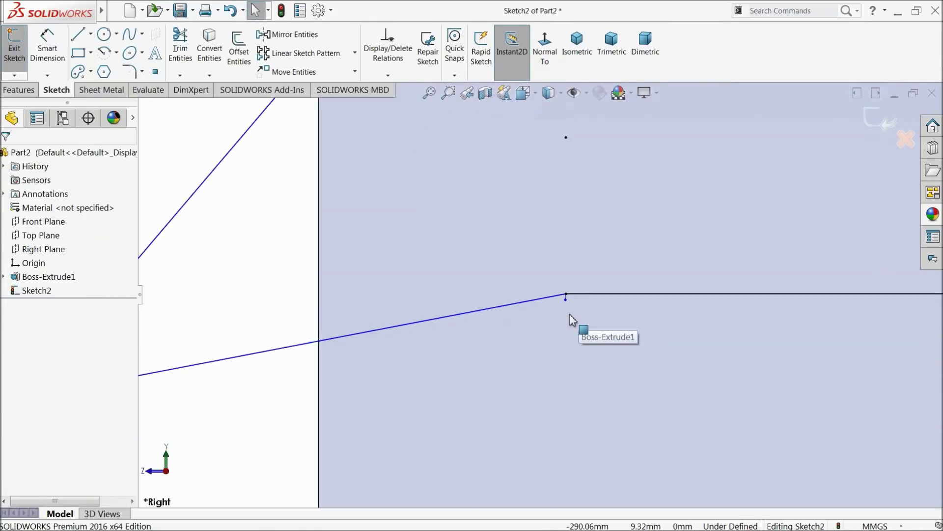
click(554, 276)
click(541, 289)
scroll(531, 295, up, 3)
scroll(531, 295, up, 3)
- Make the short closing line collinear with the bottom offset line
click(549, 290)
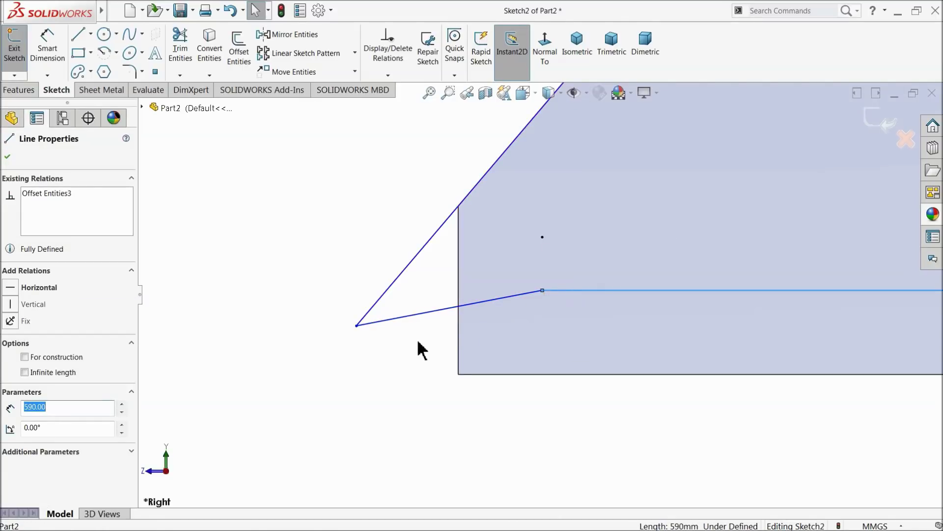
click(442, 310)
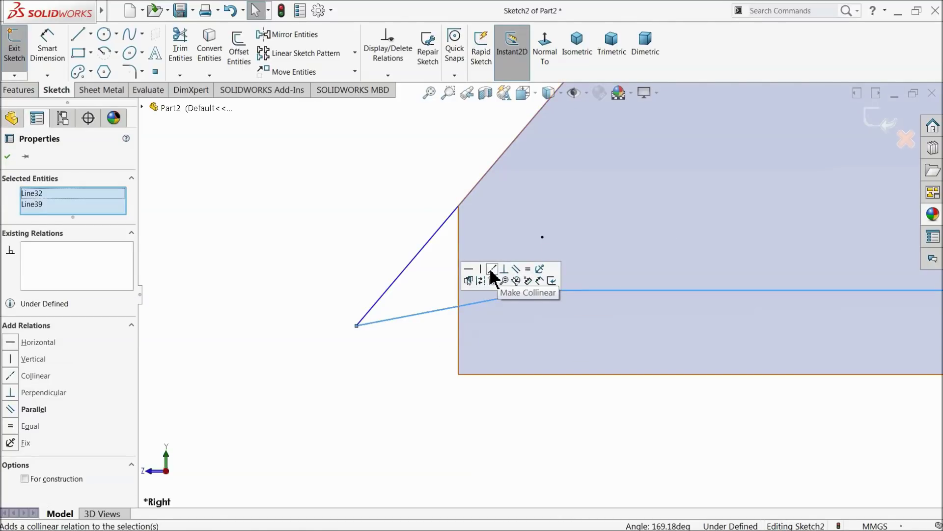
click(491, 270)
scroll(370, 250, up, 1)
click(375, 213)
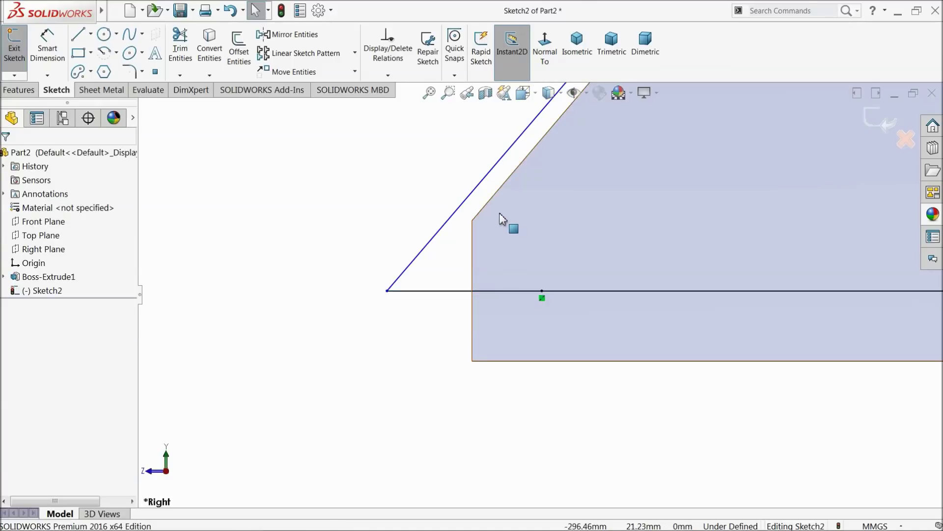
- Make the long slanted sketch line collinear with the solid's slanted edge
click(483, 211)
ctrl+click(462, 206)
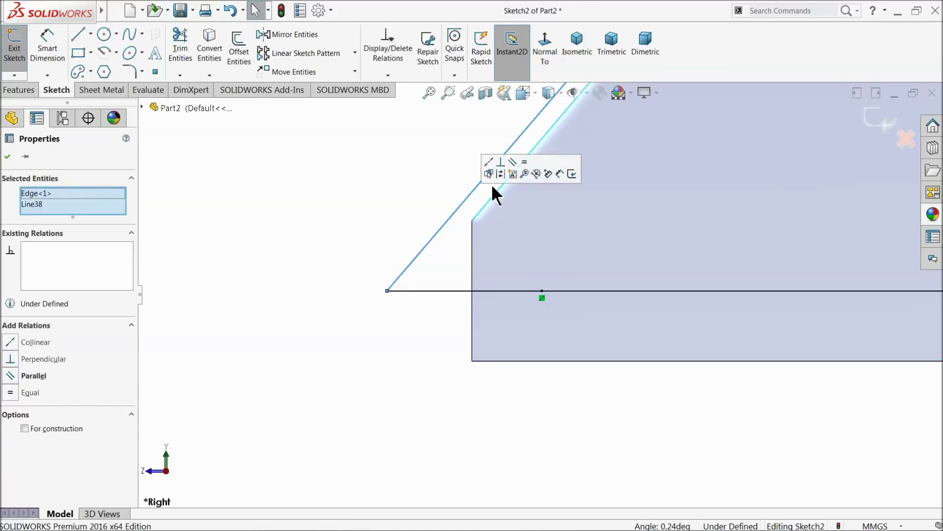
click(489, 163)
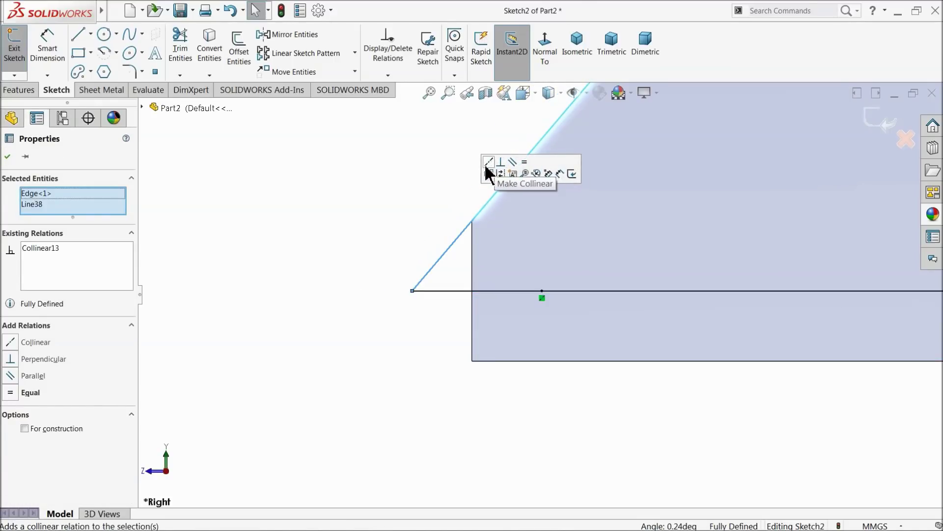
click(366, 283)
key(f)
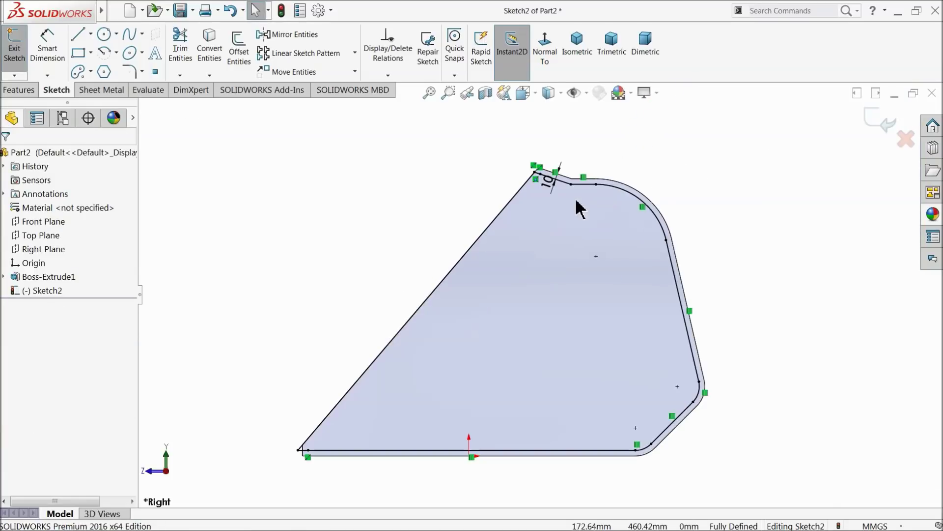
- Cut-extrude the closed offset profile 1580 mm with the Mid Plane end condition
scroll(536, 201, down, 6)
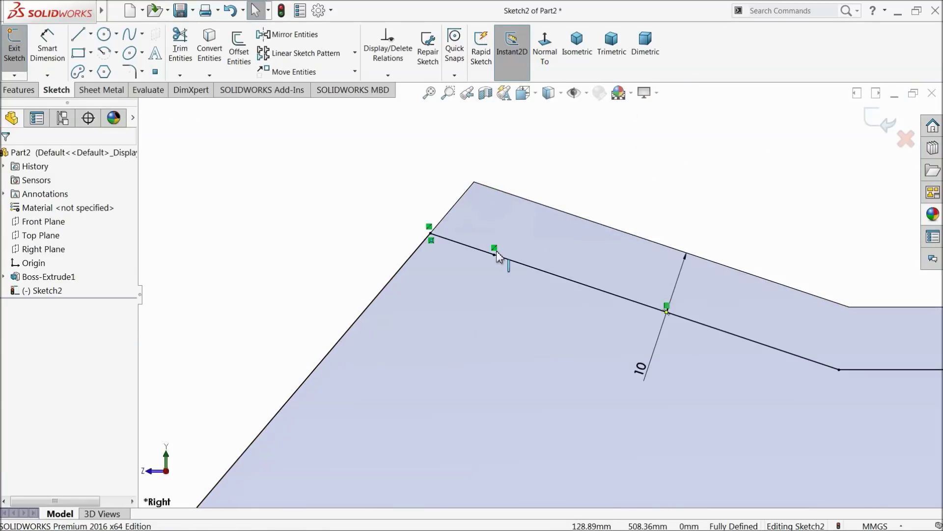
scroll(505, 269, up, 4)
scroll(547, 322, up, 5)
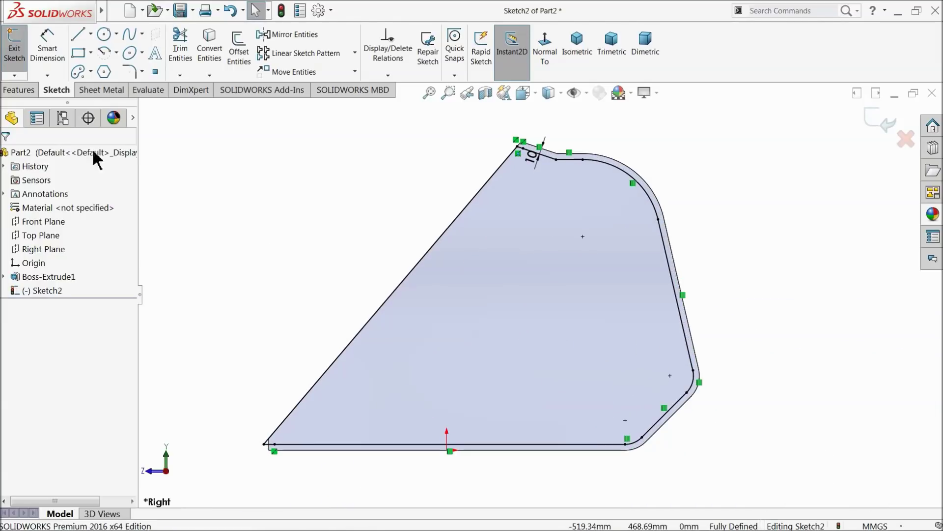
click(19, 90)
click(186, 55)
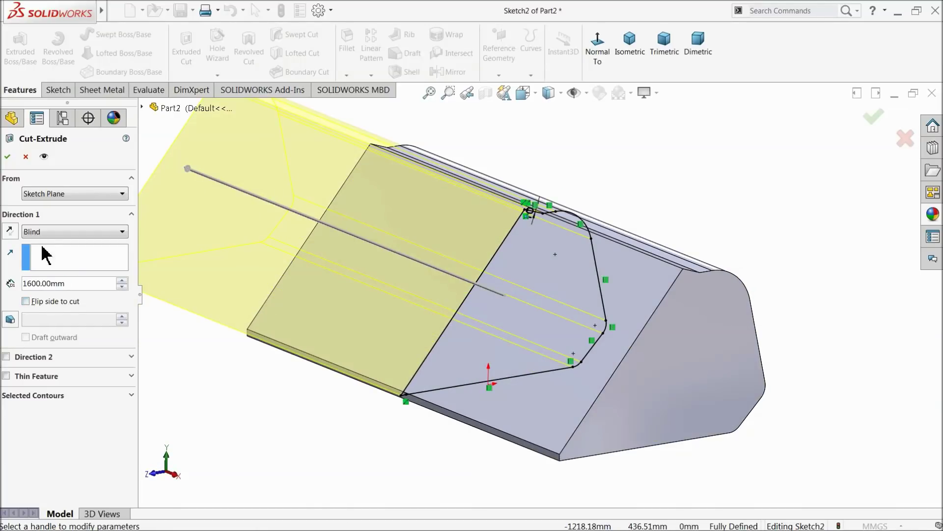
click(74, 231)
click(54, 321)
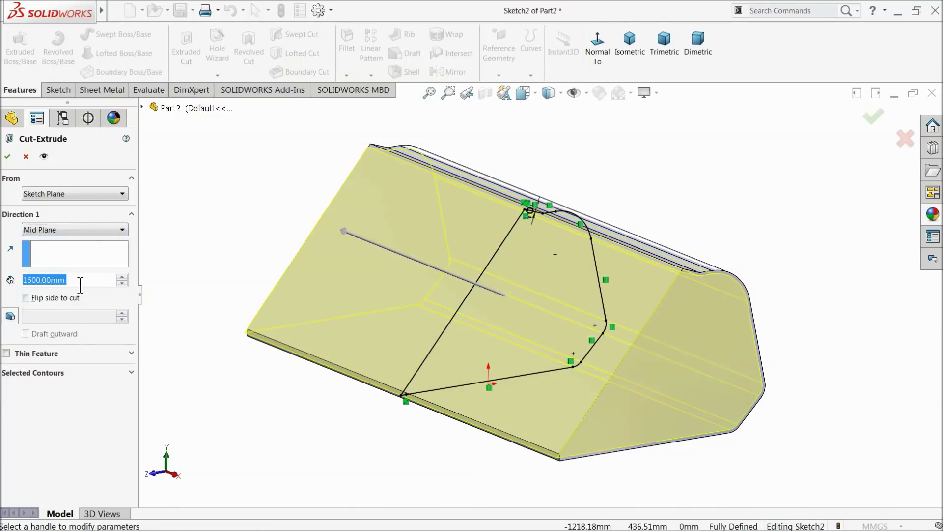
text(1580)
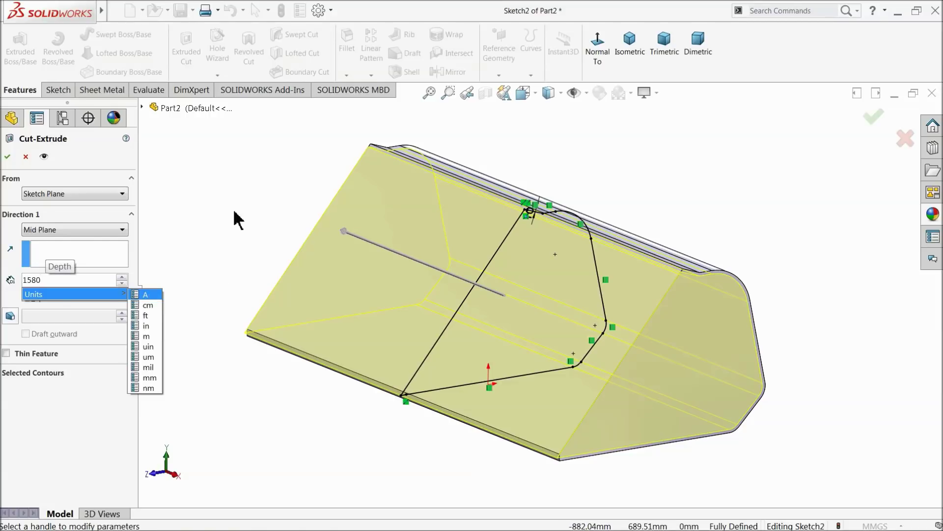
key(Return)
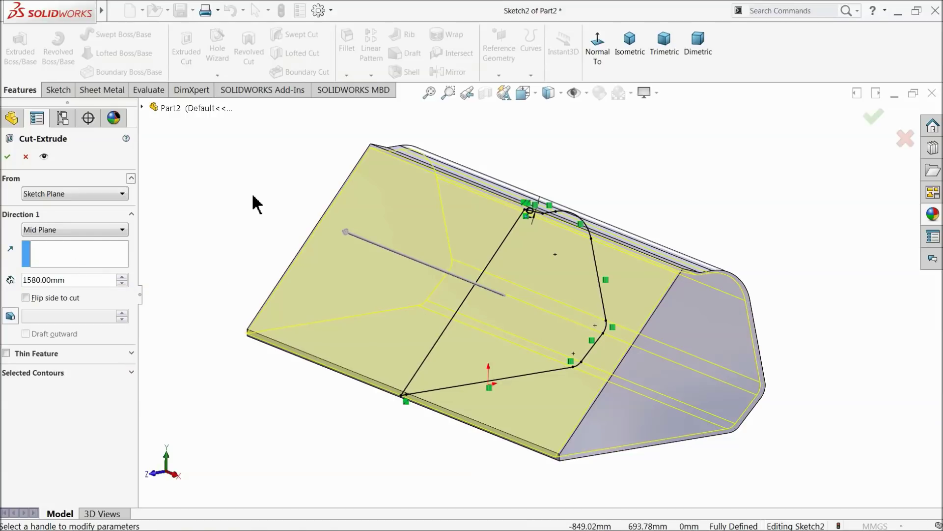
click(8, 157)
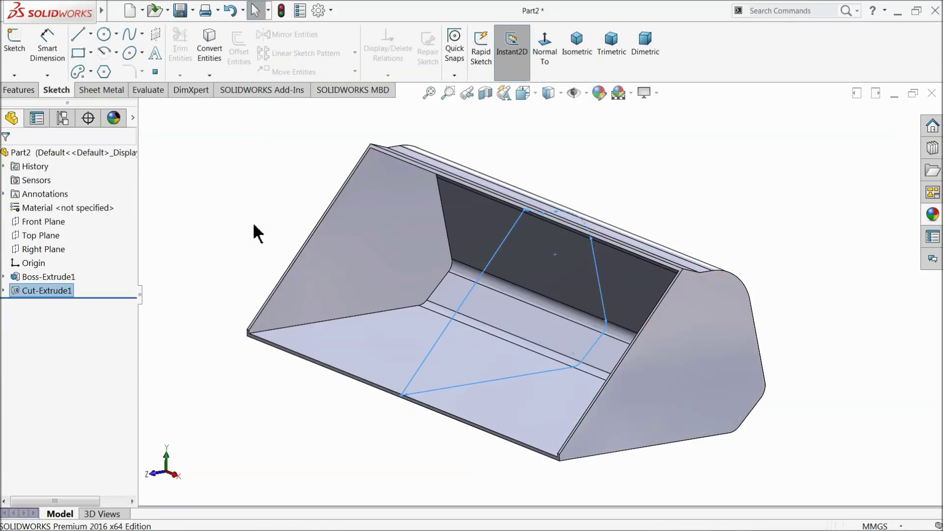
- Start a new sketch on the outer face of the bucket's side wall and view it normal to the plane
mouse_move(257, 220)
middle_down()
mouse_move(301, 234)
mouse_move(318, 253)
mouse_move(270, 228)
middle_up()
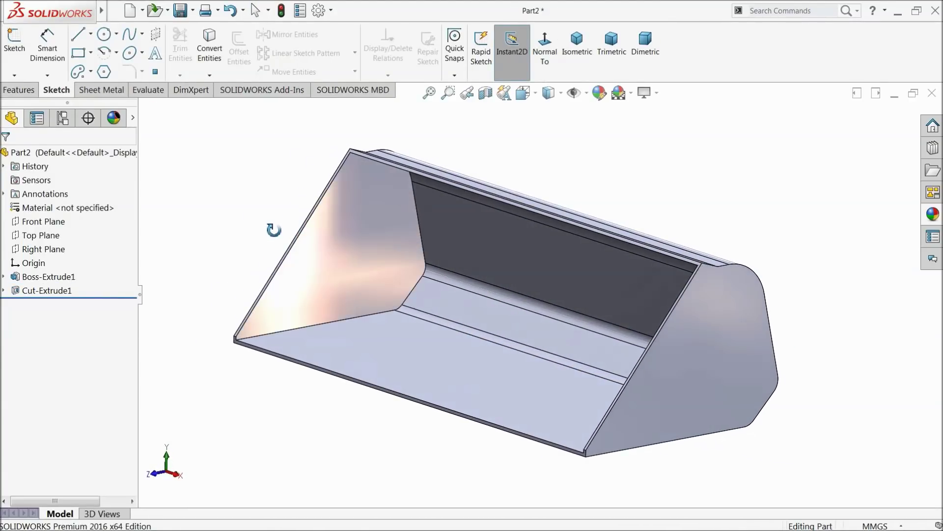
click(688, 376)
click(726, 346)
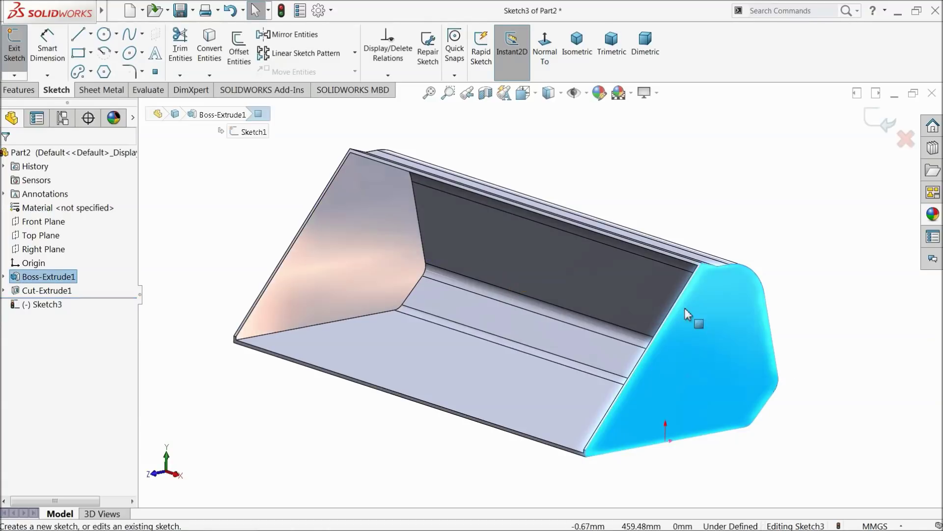
click(547, 58)
click(747, 181)
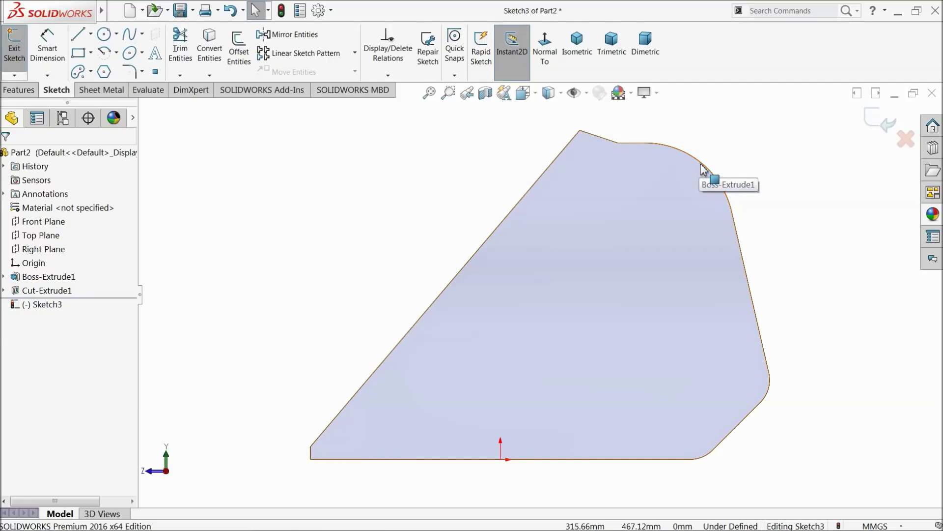
- Convert the side face's bottom, rear and short upper horizontal edges, including the rounded corners, into sketch entities
click(713, 176)
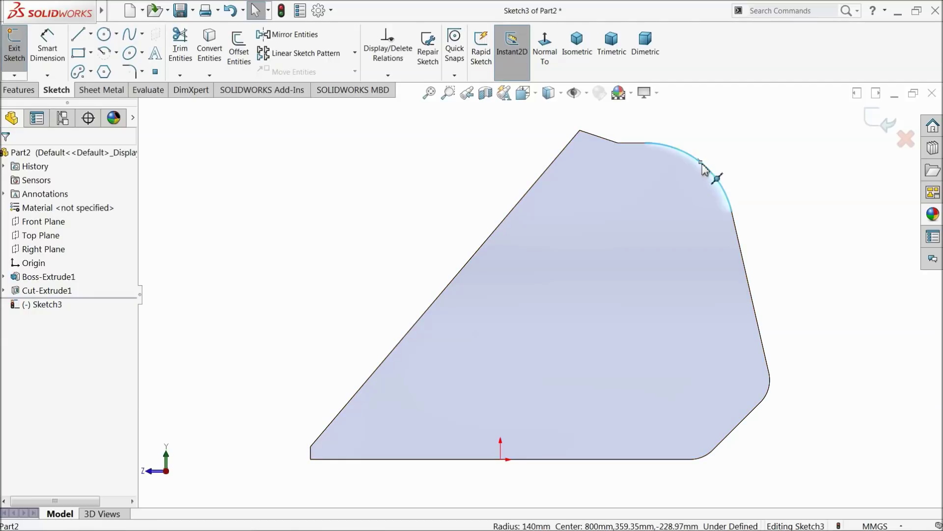
ctrl+click(741, 248)
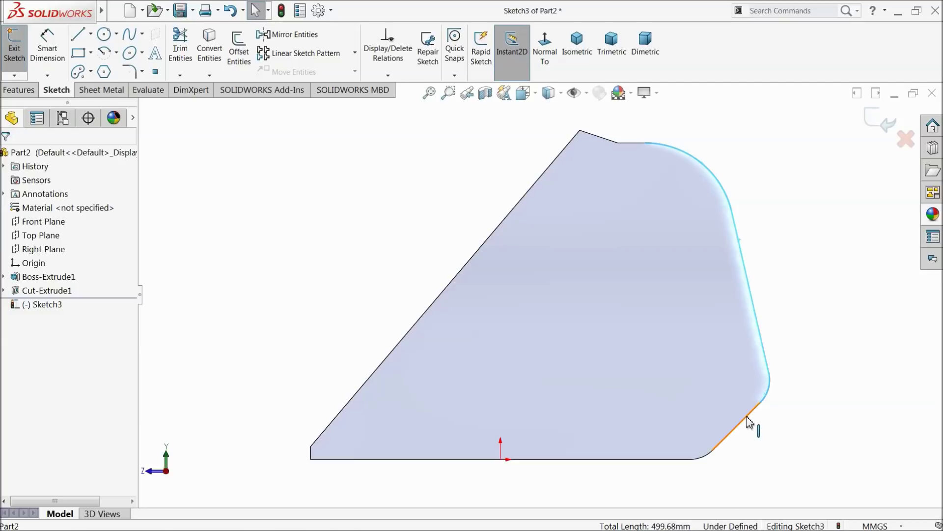
ctrl+click(704, 458)
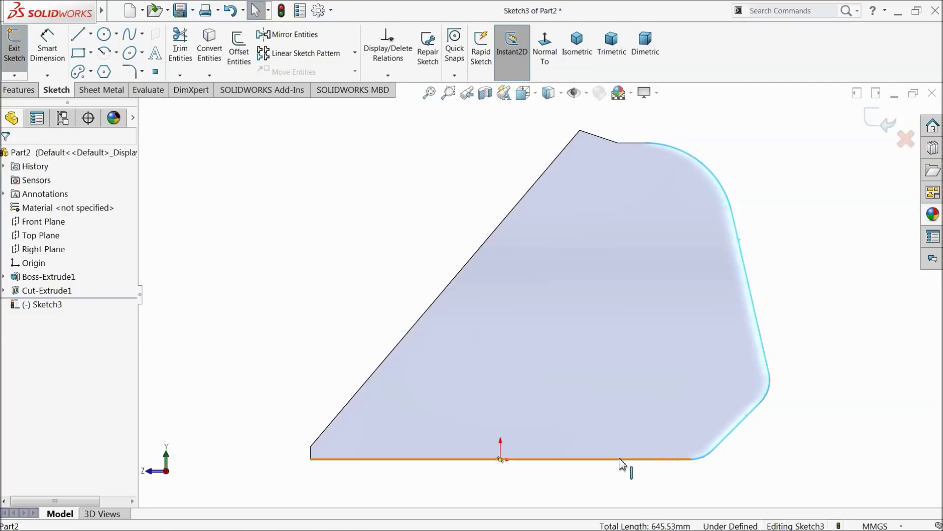
ctrl+click(620, 458)
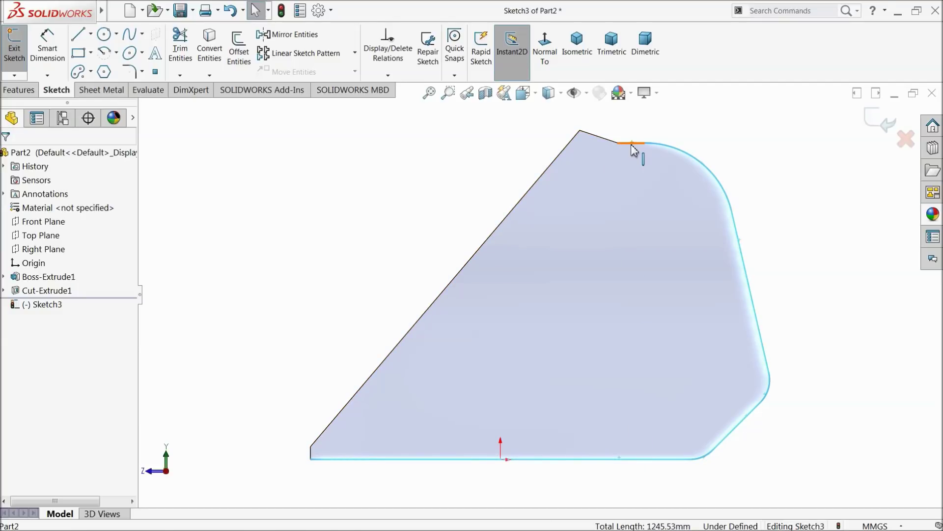
click(212, 58)
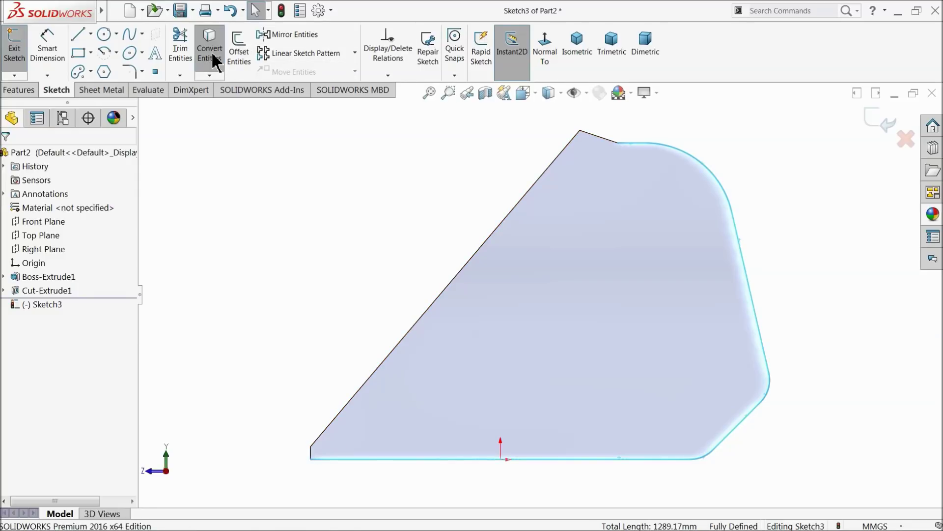
- Sketch a slanted line from the short upper edge's front end, followed by a vertical line about 83 mm long down to the bottom edge
click(78, 34)
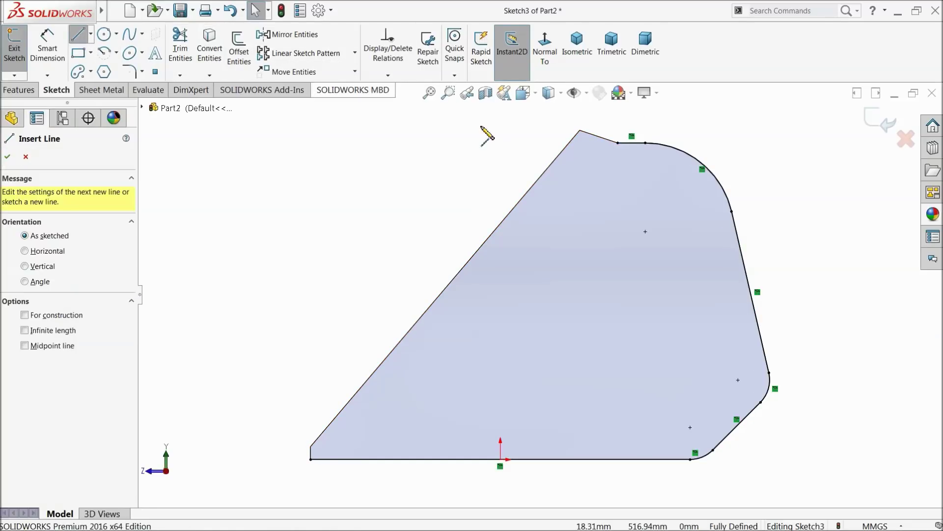
click(618, 142)
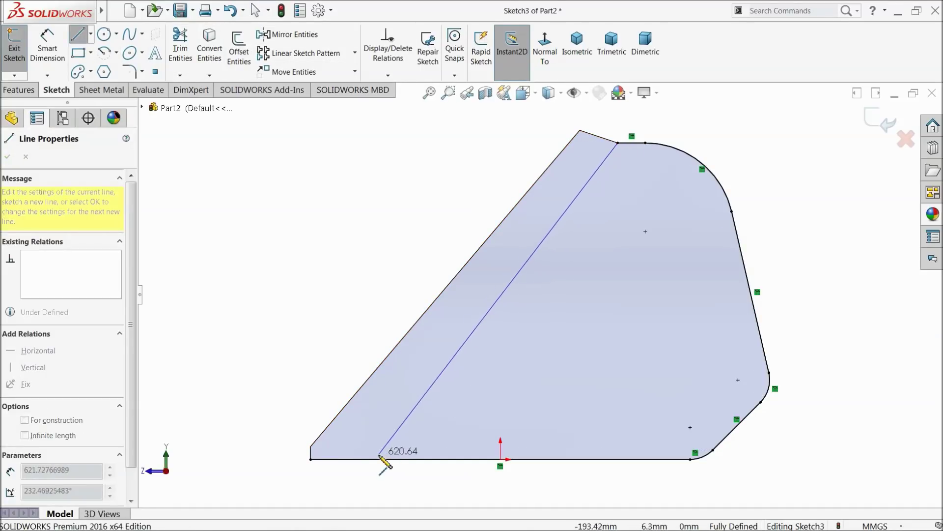
click(403, 406)
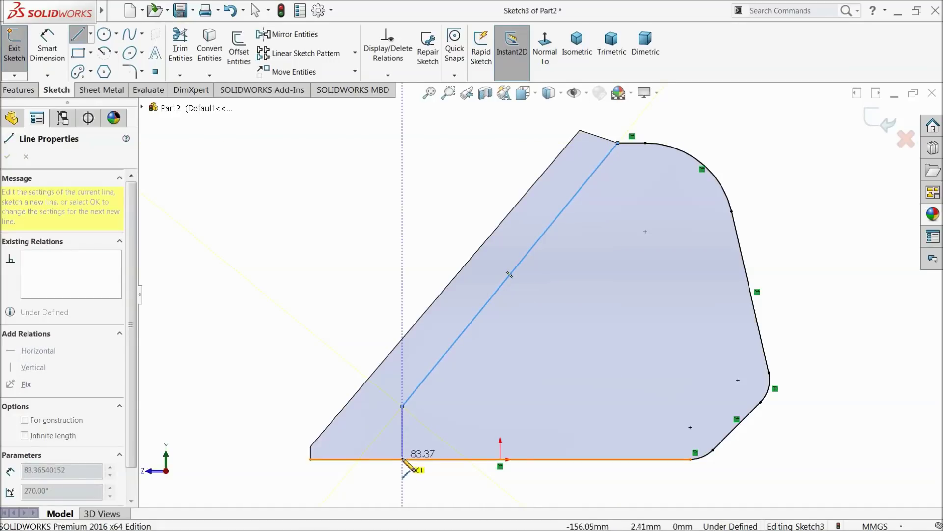
click(403, 461)
right_click(310, 310)
click(340, 320)
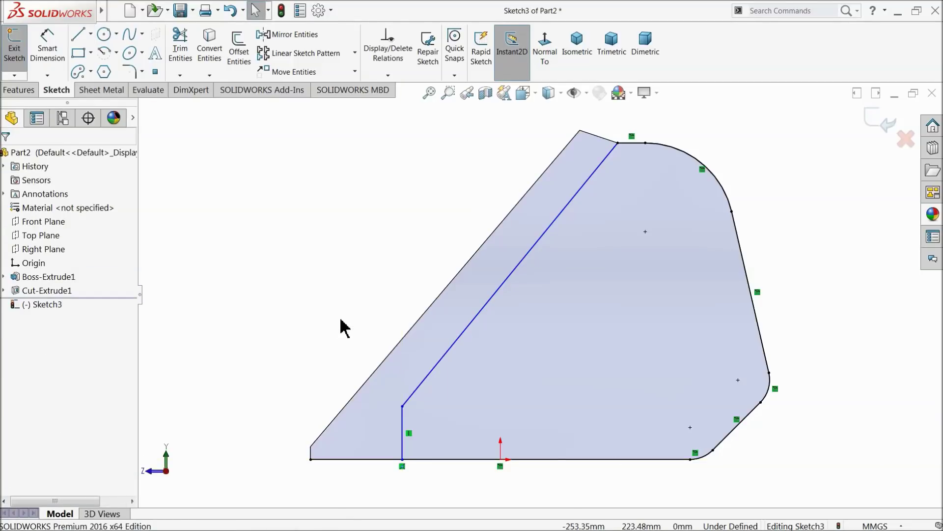
- Dimension the vertical line's lower endpoint 500 mm horizontally from the rear end of the straight bottom line
scroll(455, 384, up, 2)
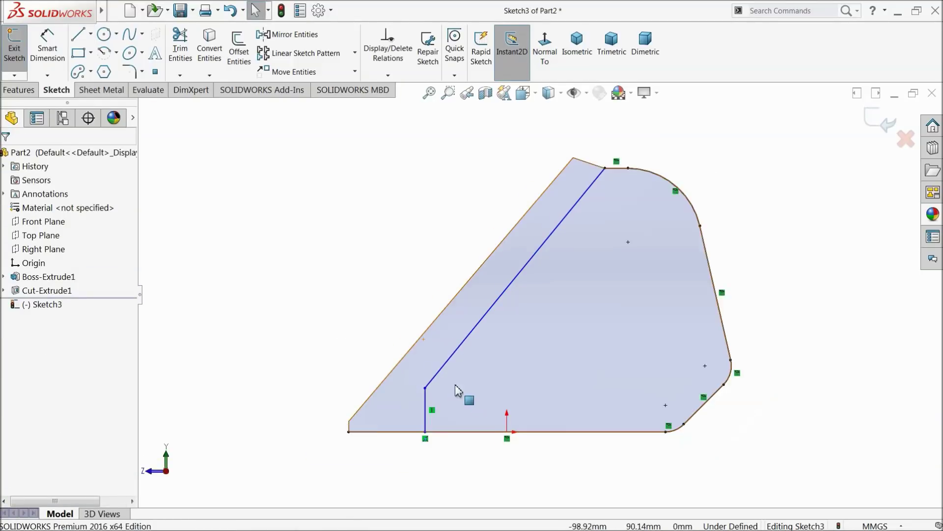
scroll(585, 403, down, 4)
click(49, 55)
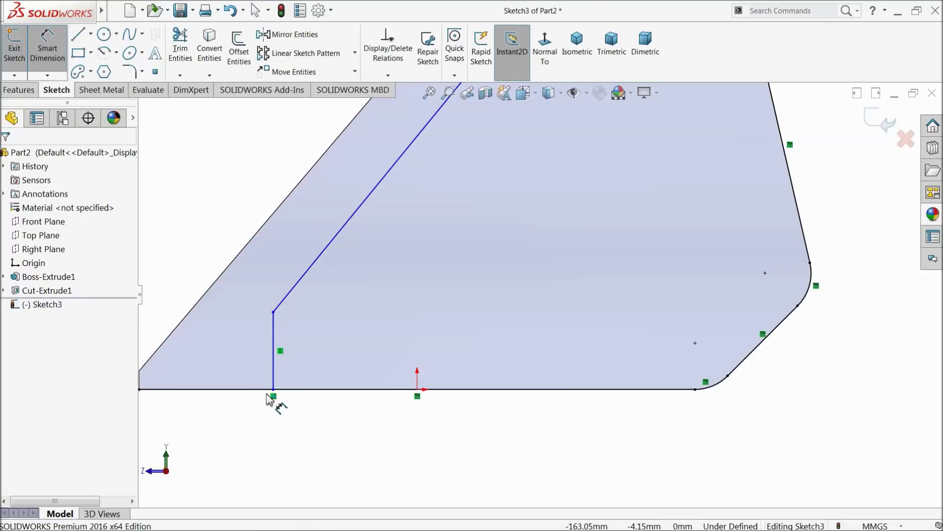
click(274, 392)
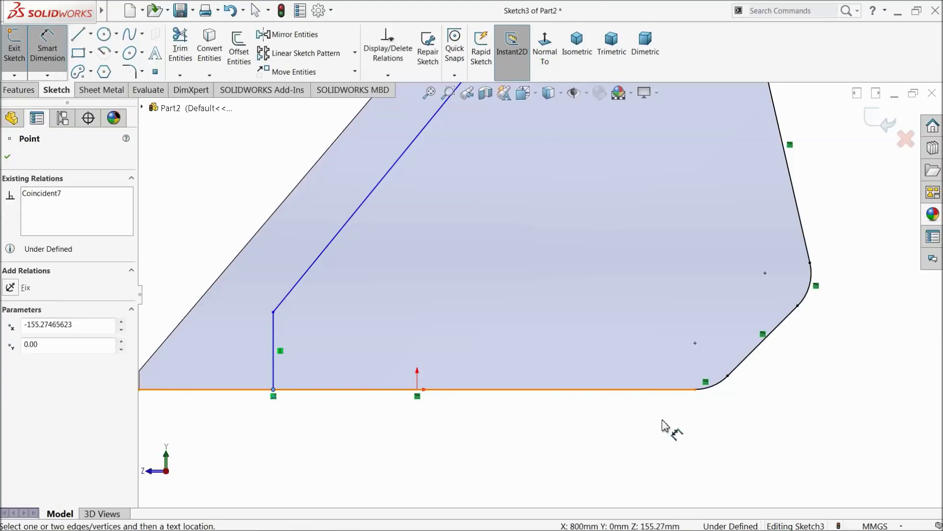
click(695, 391)
click(499, 444)
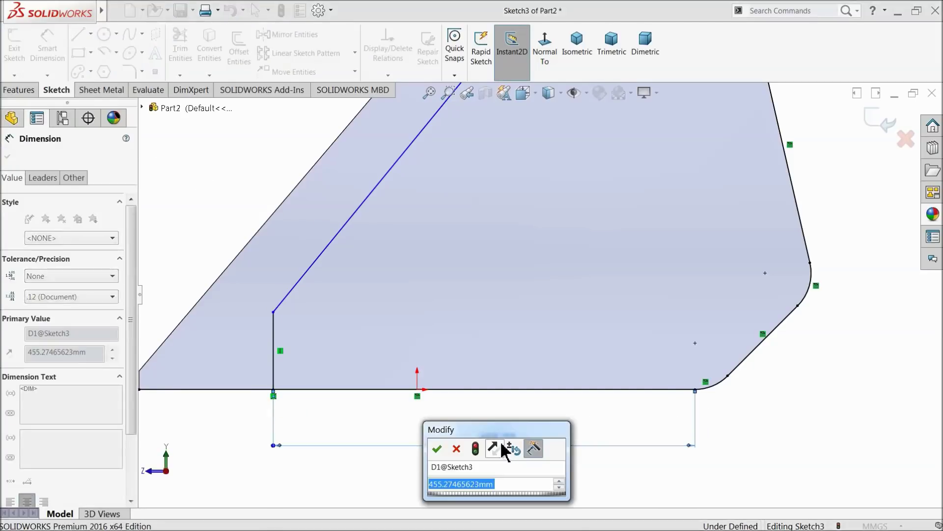
text(500)
key(Return)
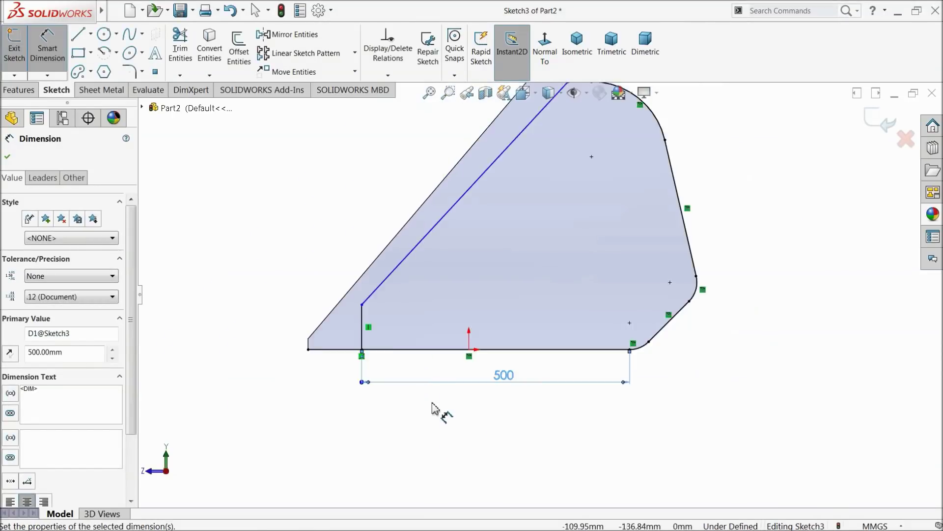
click(7, 158)
- Make the slanted sketch line parallel to the side wall's slanted front edge
scroll(490, 204, down, 1)
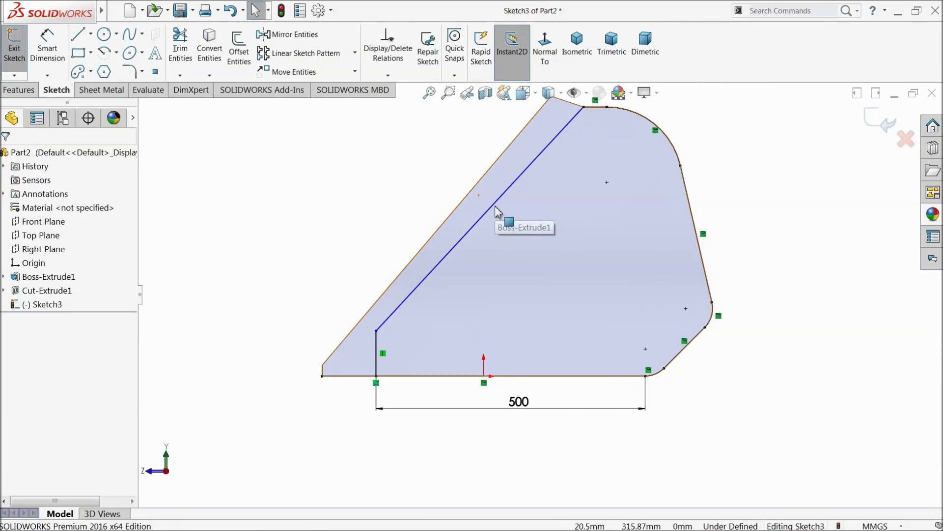
click(460, 199)
ctrl+click(462, 200)
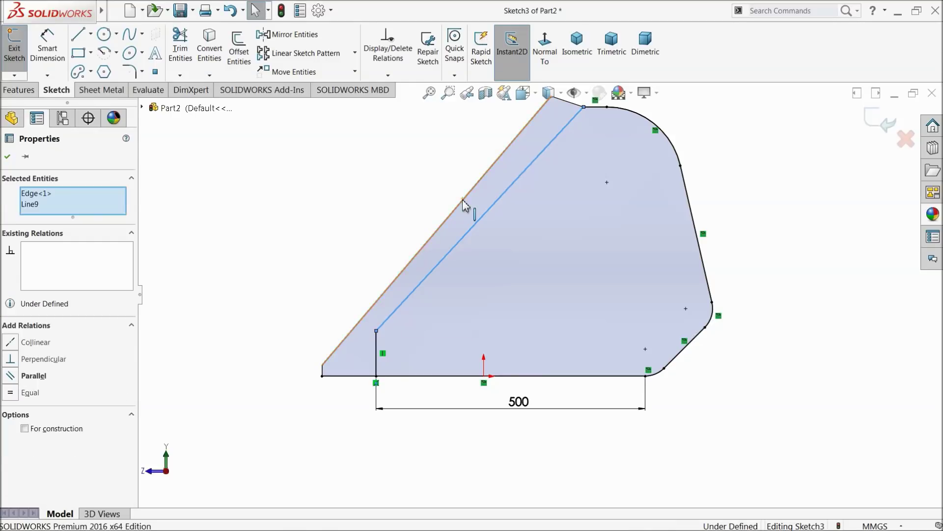
click(514, 159)
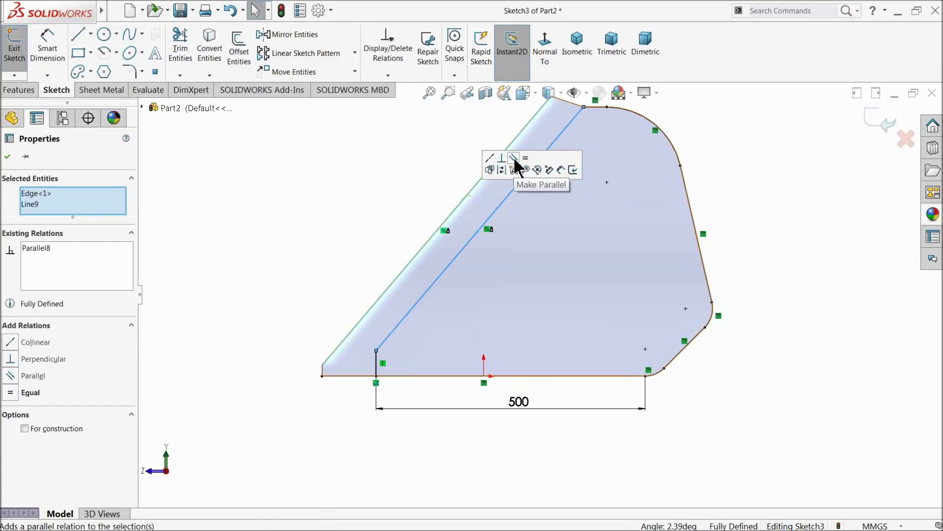
click(377, 171)
scroll(543, 264, up, 1)
scroll(661, 222, down, 1)
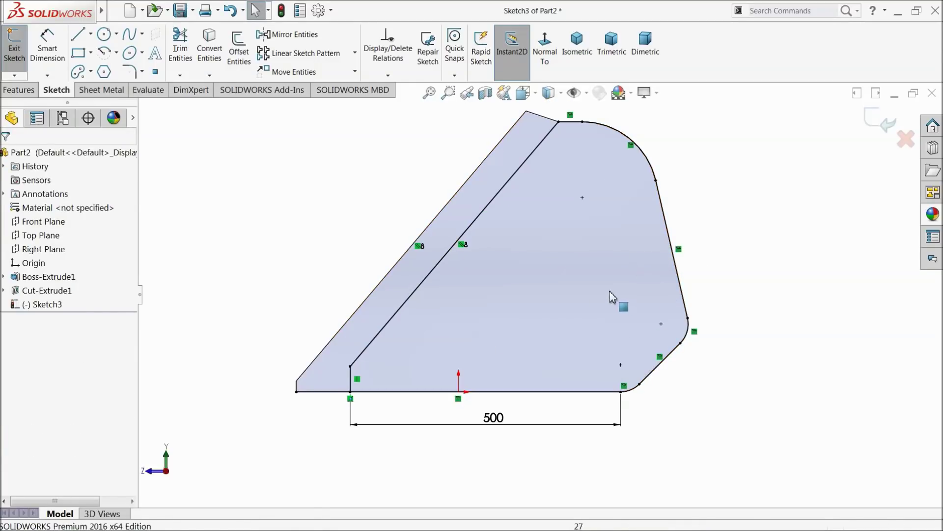
- Trim away the bottom line's excess segment in front of the short vertical line
click(180, 46)
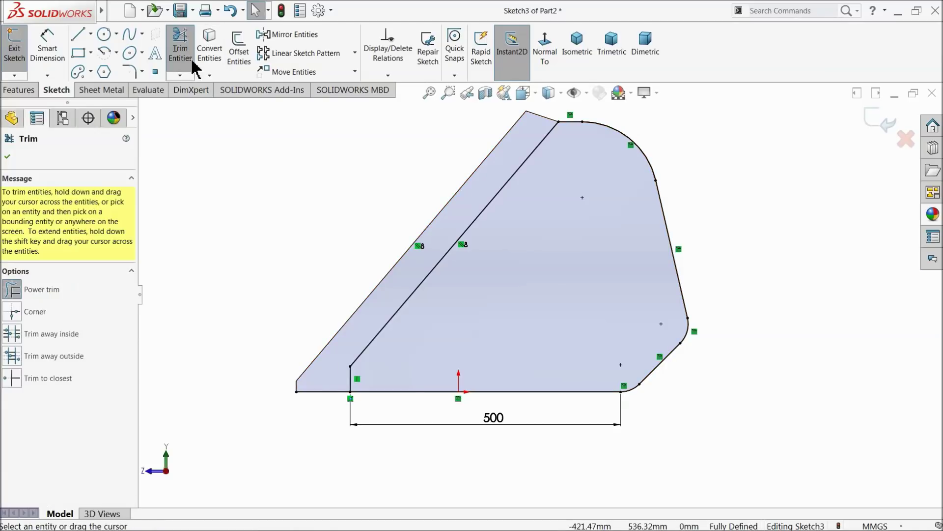
drag(323, 407, 325, 388)
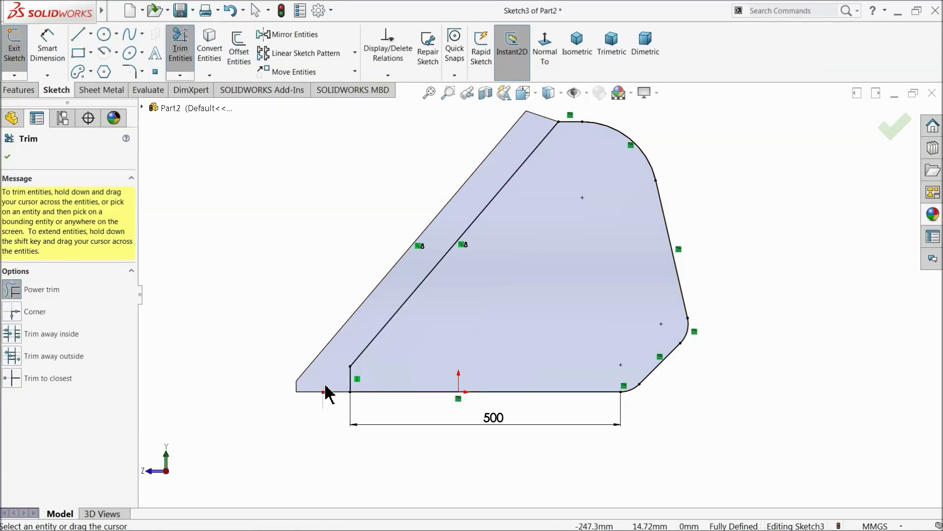
click(8, 158)
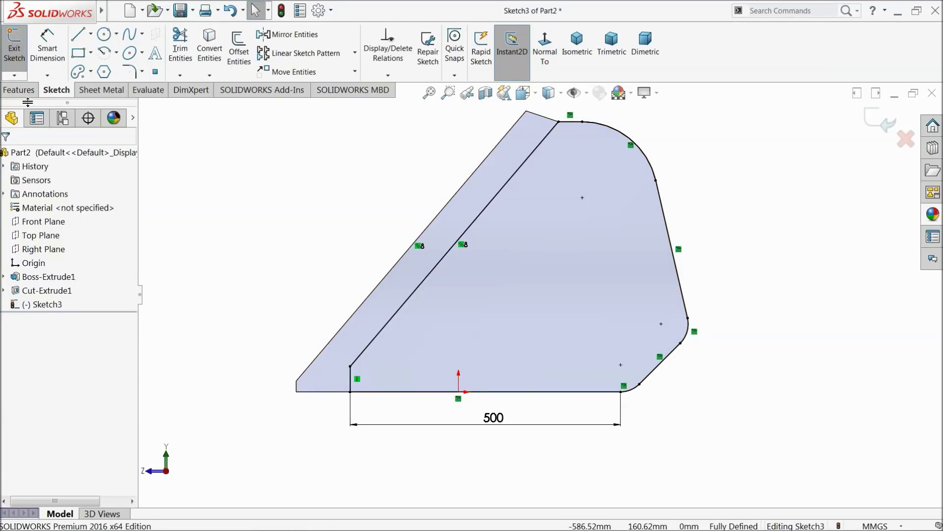
- Cut-extrude the closed side-wall profile to a Blind depth of 7 mm
click(24, 92)
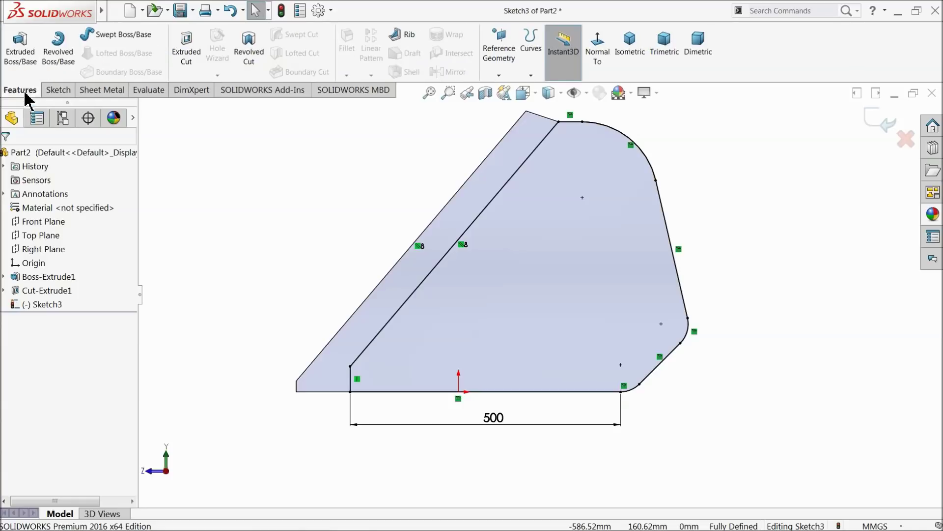
click(189, 56)
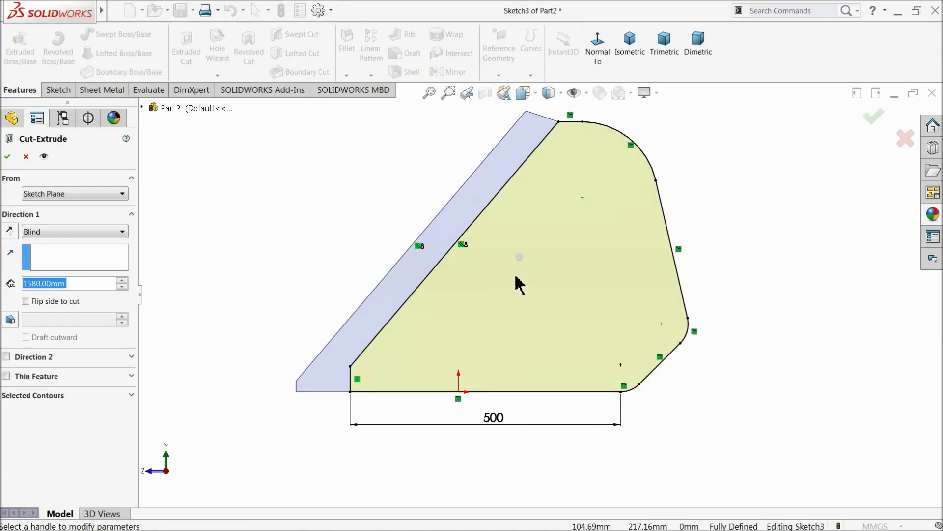
text(7)
key(Return)
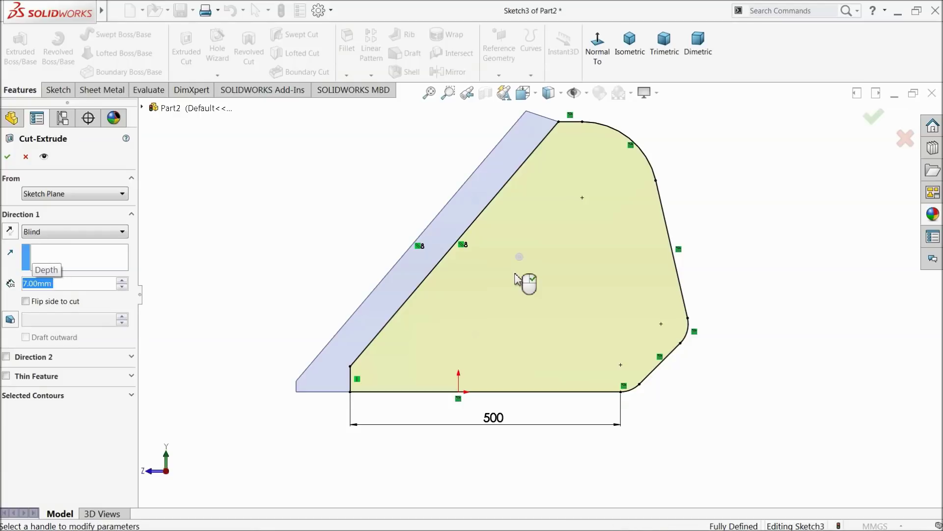
click(7, 156)
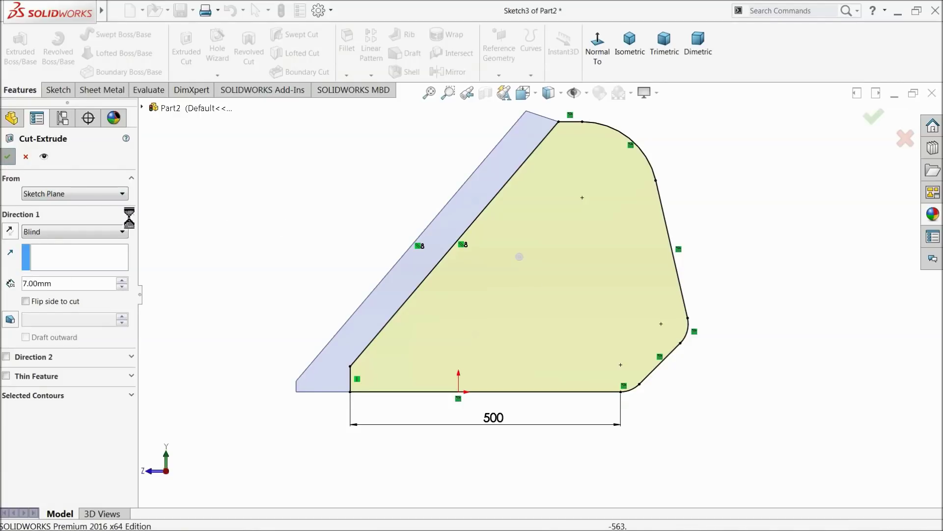
- Create a reference plane offset 590 mm from the Right Plane
middle_drag(326, 255, 658, 324)
scroll(634, 330, up, 2)
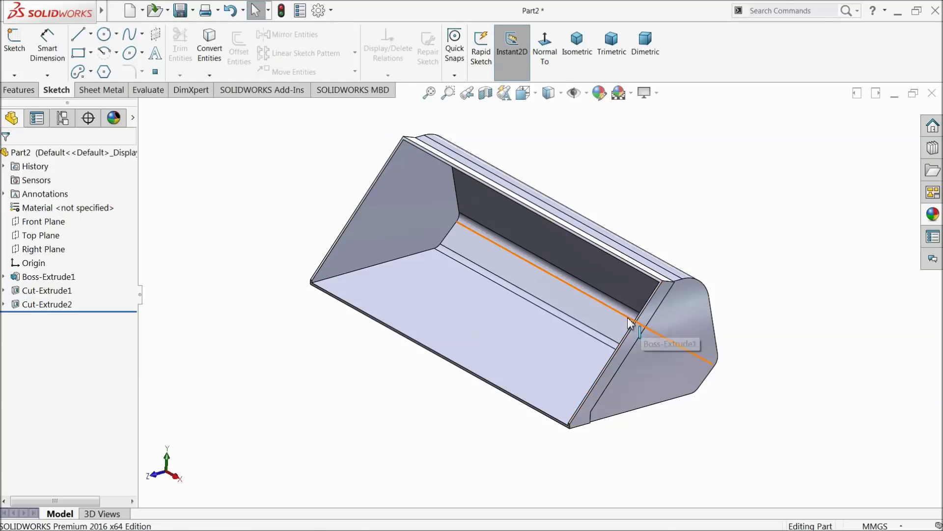
scroll(636, 323, up, 1)
scroll(618, 298, down, 3)
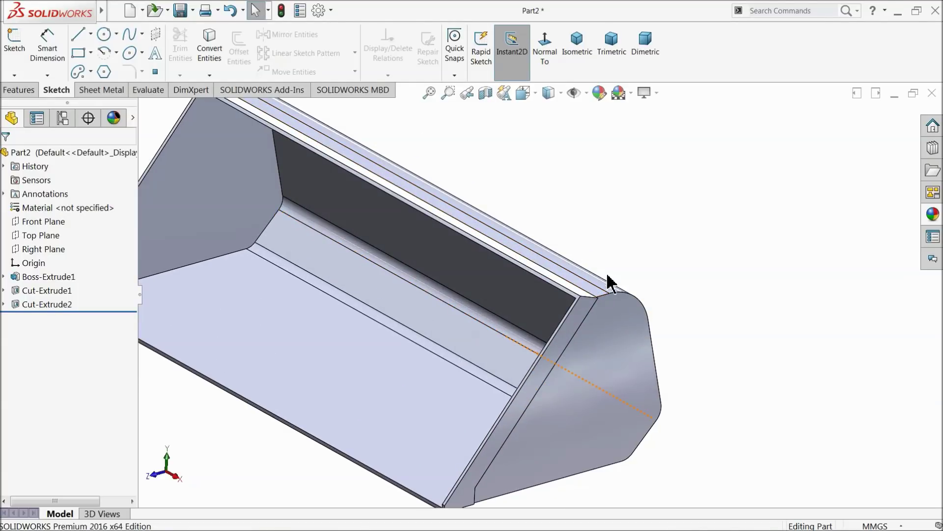
scroll(400, 354, up, 2)
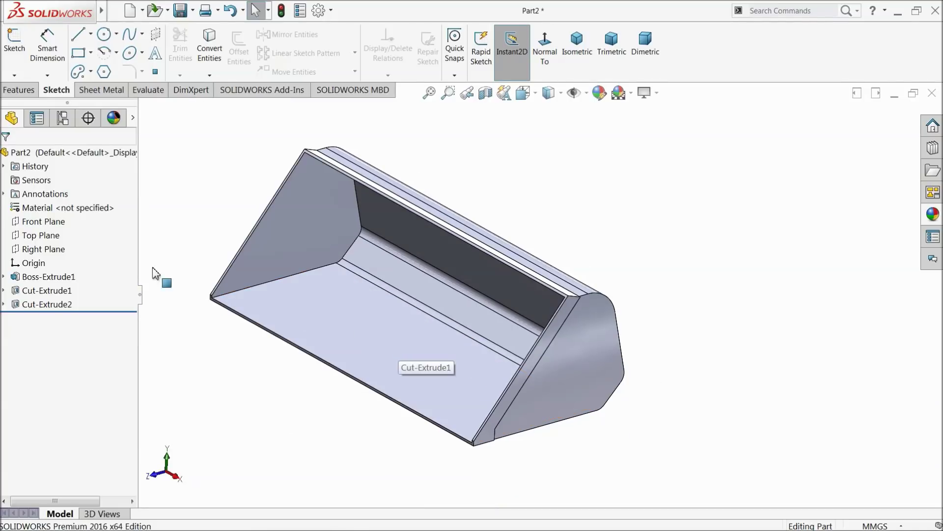
click(30, 249)
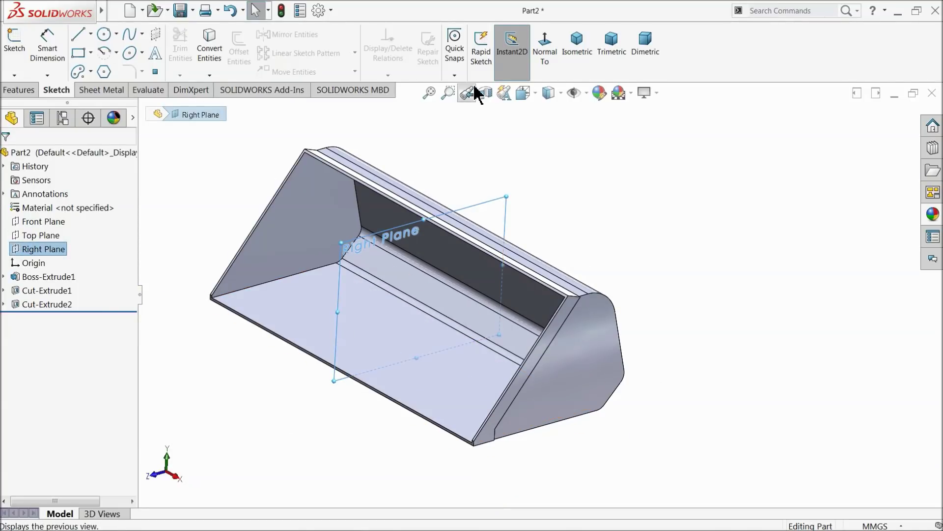
click(30, 89)
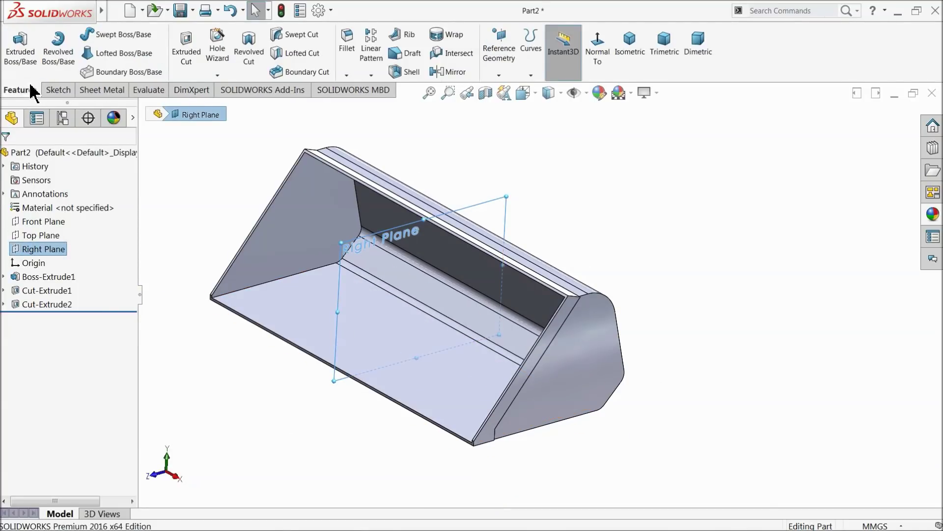
click(498, 75)
click(509, 89)
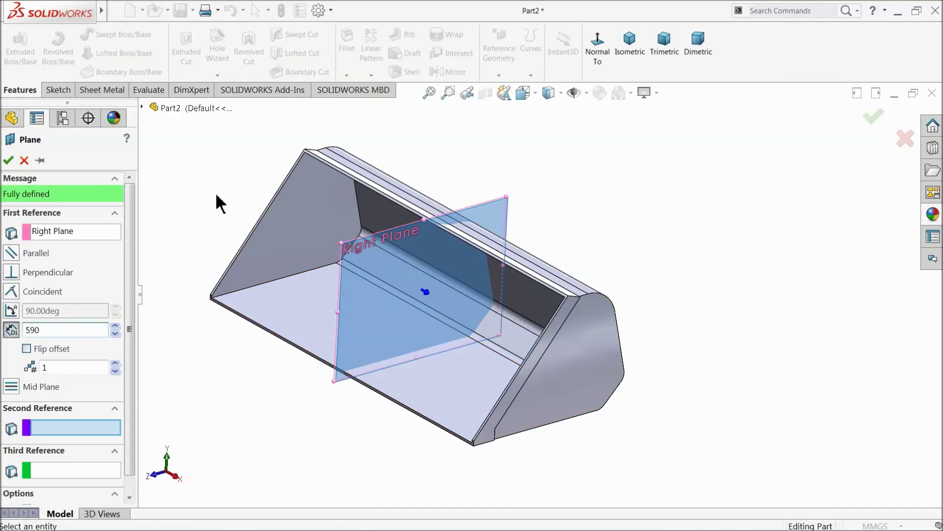
key(Return)
click(8, 160)
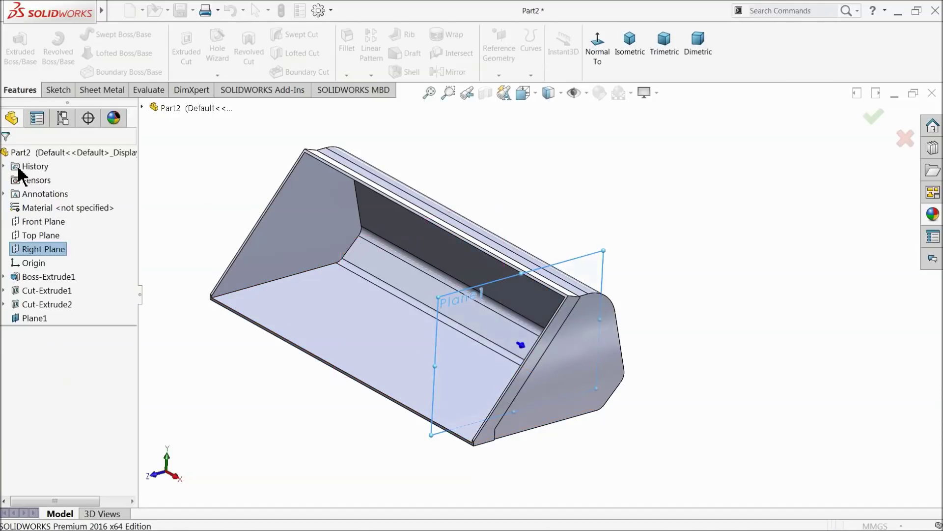
- Start a sketch on the new offset plane, viewed normal to it, and convert the bucket's large upper rear arc edge into a sketch entity
click(57, 90)
click(15, 42)
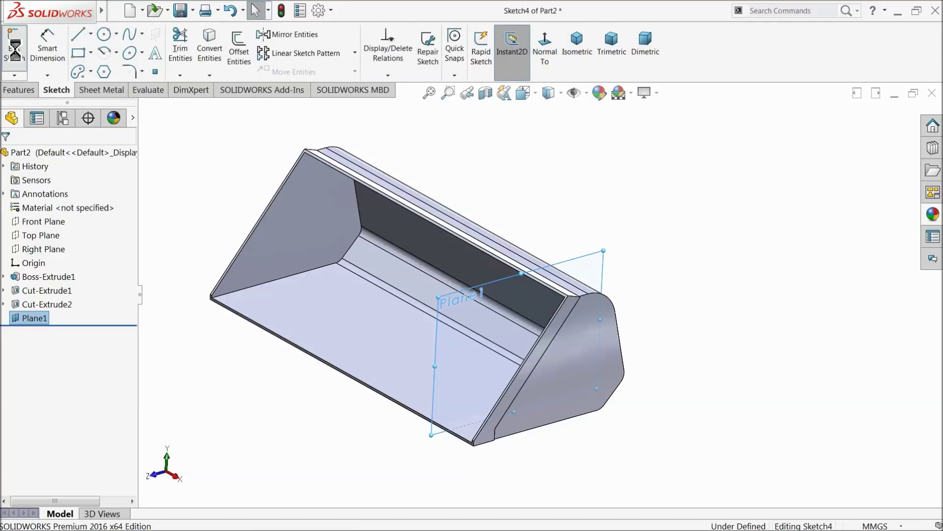
click(545, 44)
scroll(704, 183, up, 3)
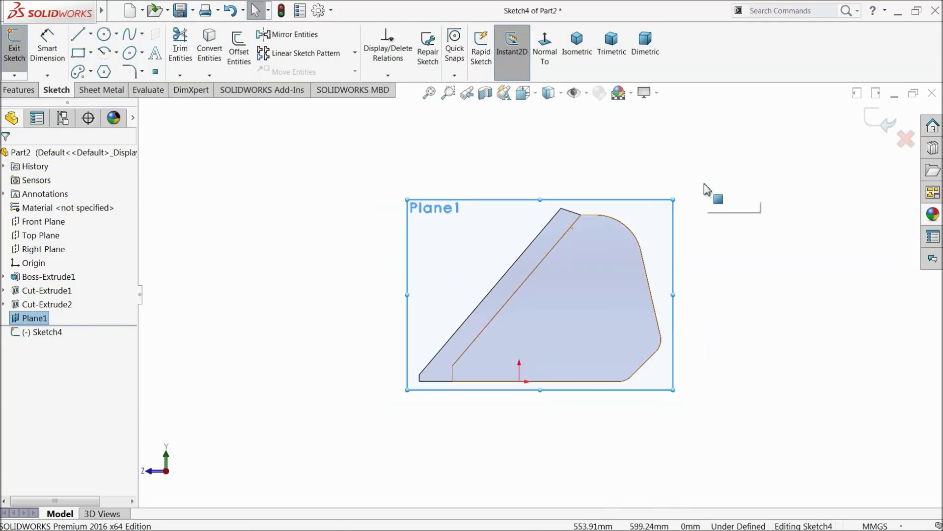
scroll(558, 277, down, 5)
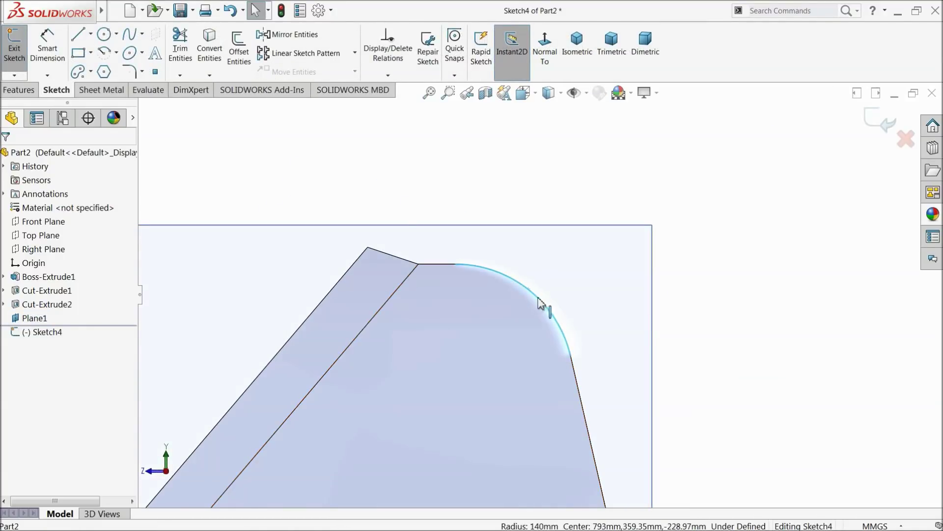
click(209, 50)
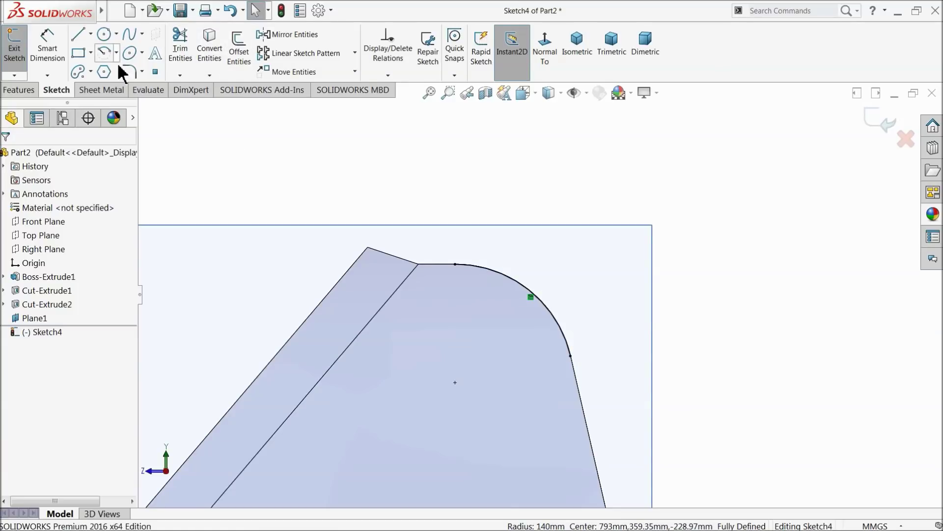
- Sketch a circle with a radius of about 40 mm above and behind the converted arc, adjusting its centre slightly toward the bucket
click(105, 35)
click(571, 233)
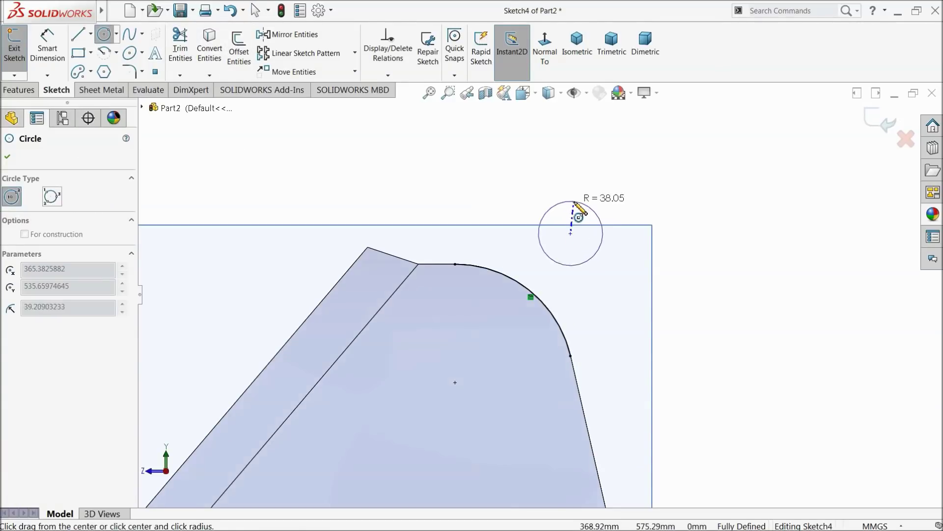
click(590, 203)
right_click(649, 163)
click(690, 169)
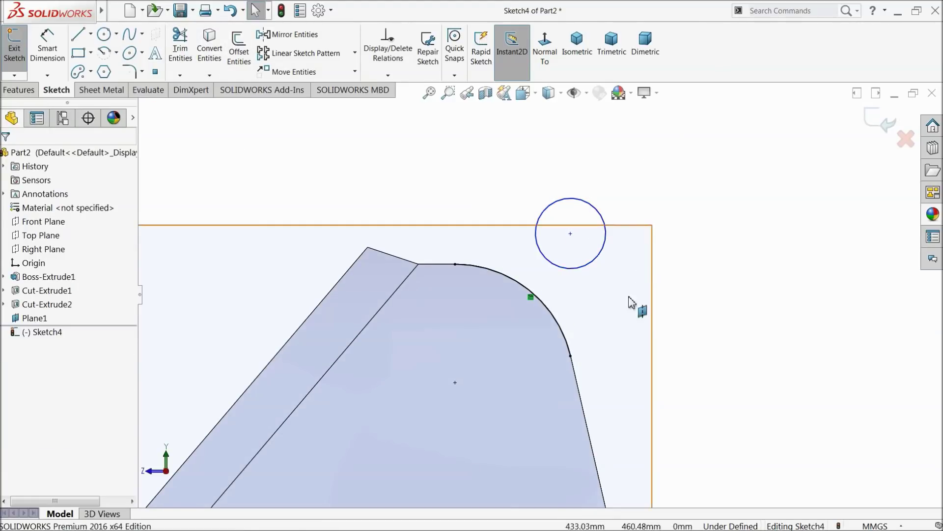
drag(570, 232, 556, 228)
- Dimension the vertical distance between the converted arc's centre and the circle's centre as 150 mm
click(47, 54)
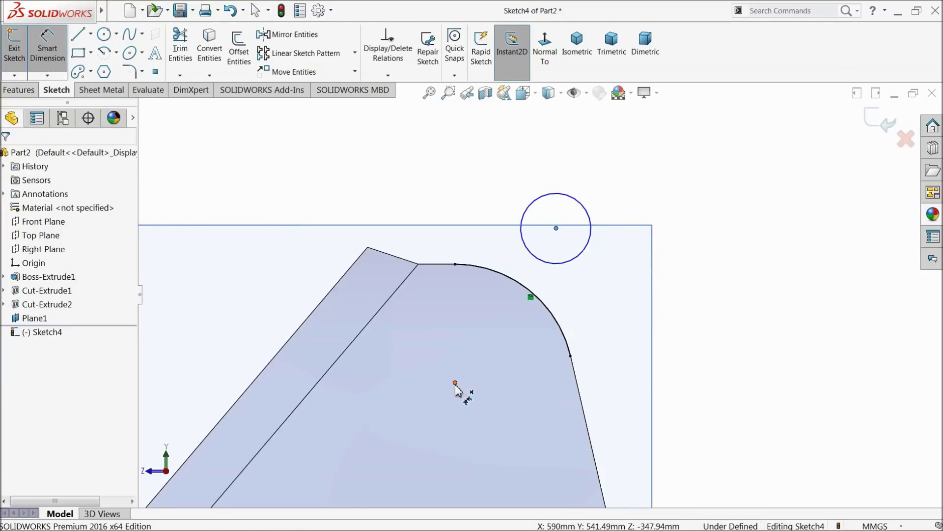
click(455, 383)
click(556, 228)
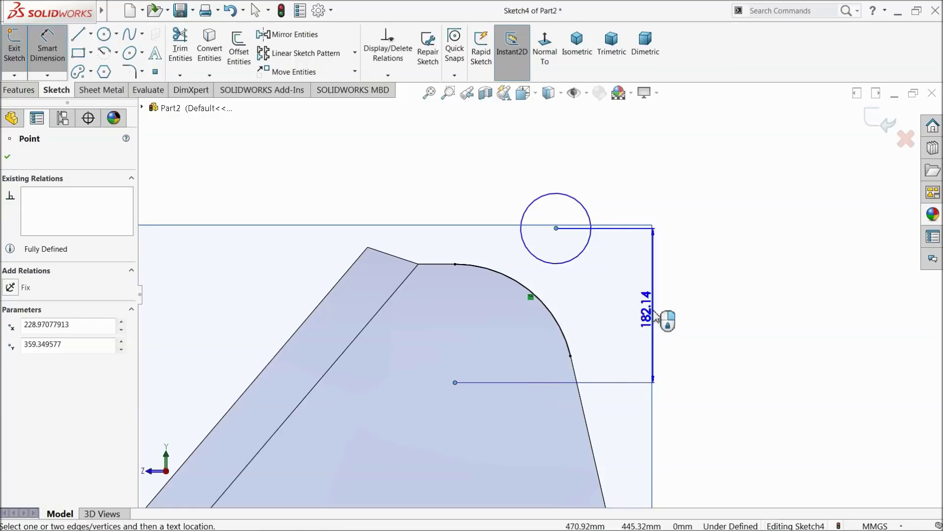
click(727, 314)
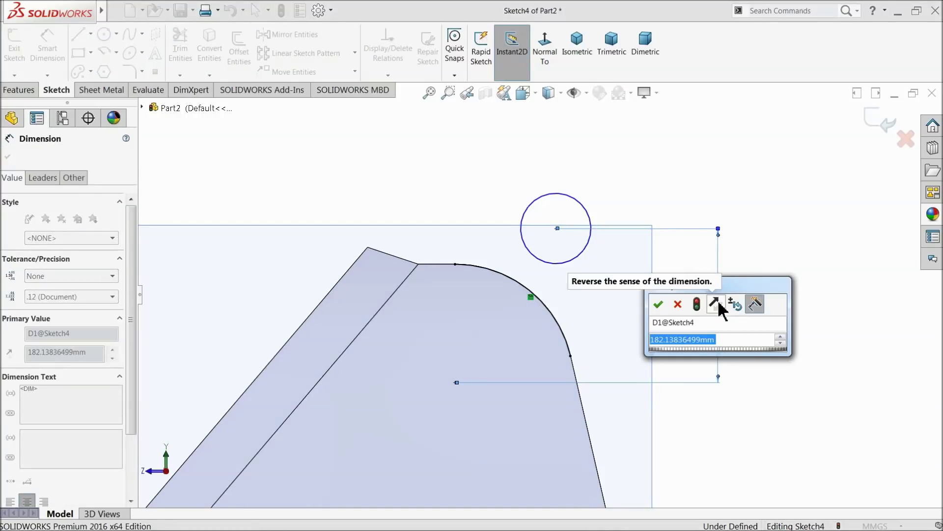
text(15)
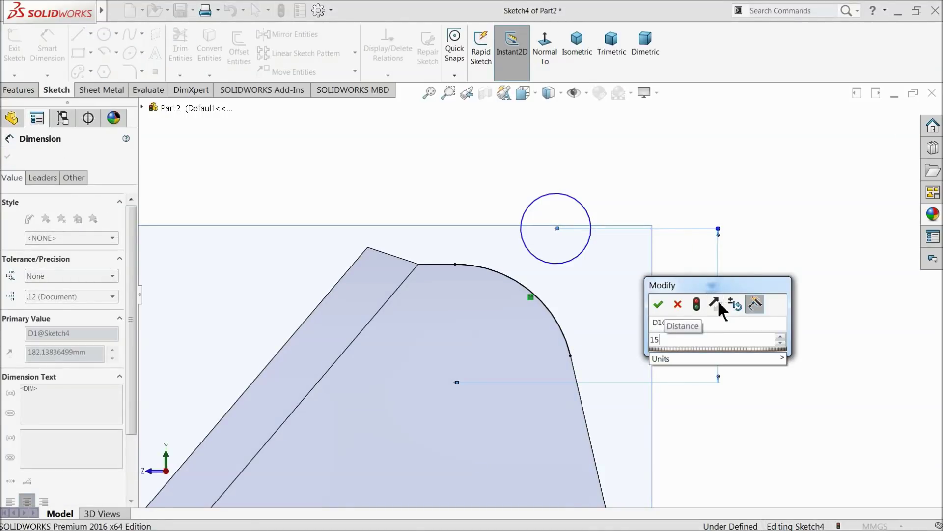
text(0)
key(Return)
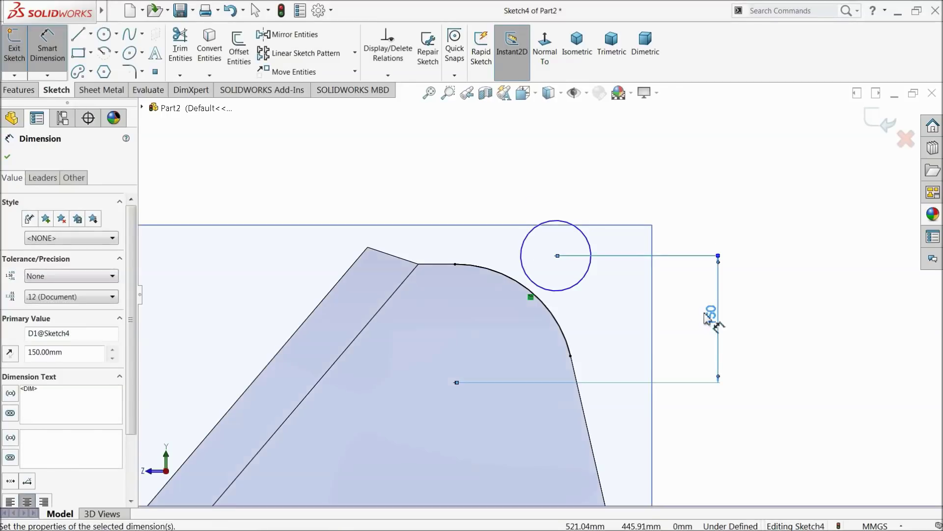
- Dimension the horizontal distance between the circle's centre and the converted arc's centre as 130 mm
click(555, 256)
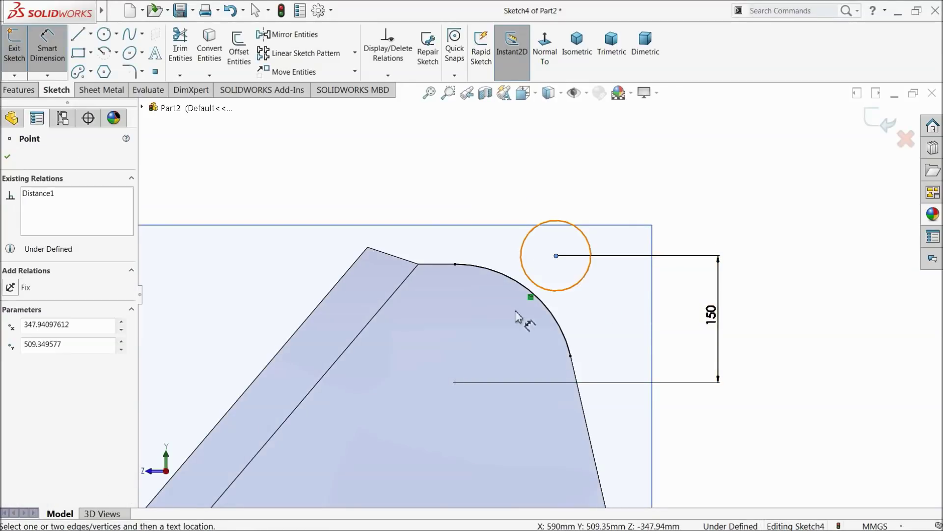
click(455, 383)
click(496, 194)
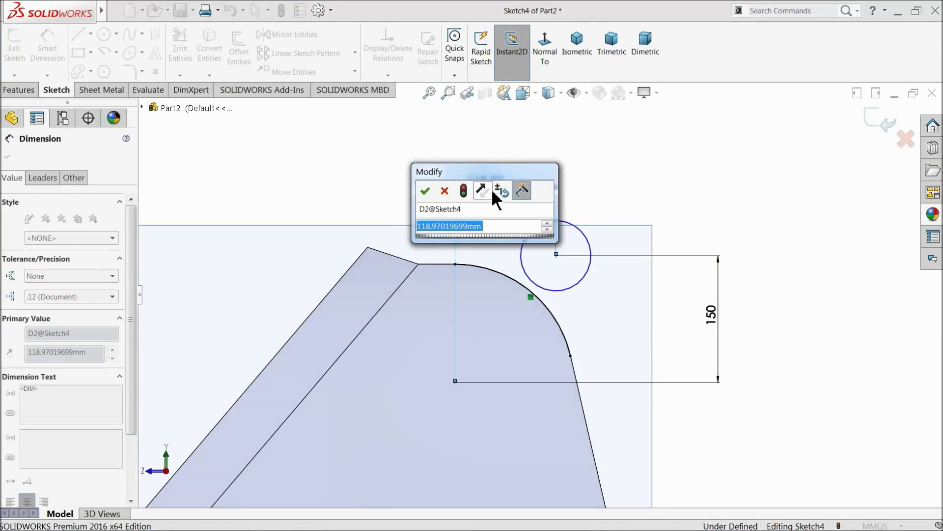
text(130)
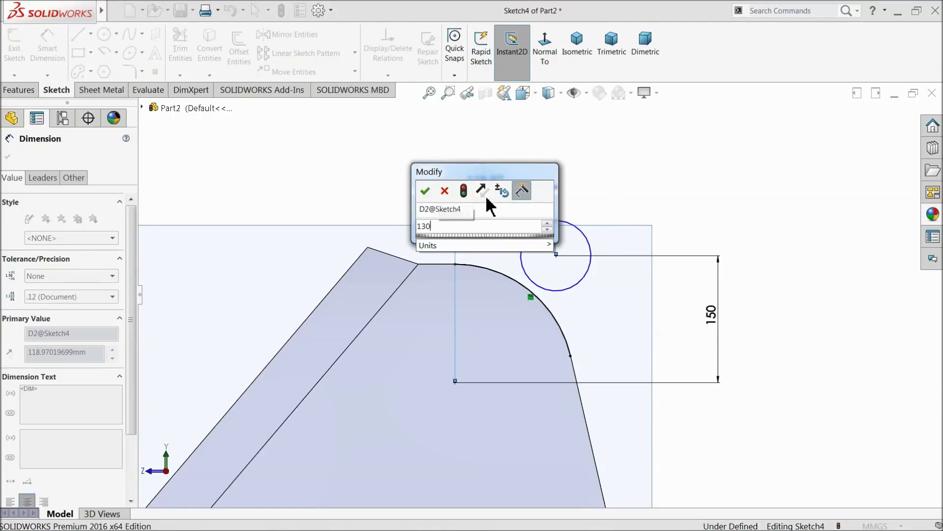
click(425, 191)
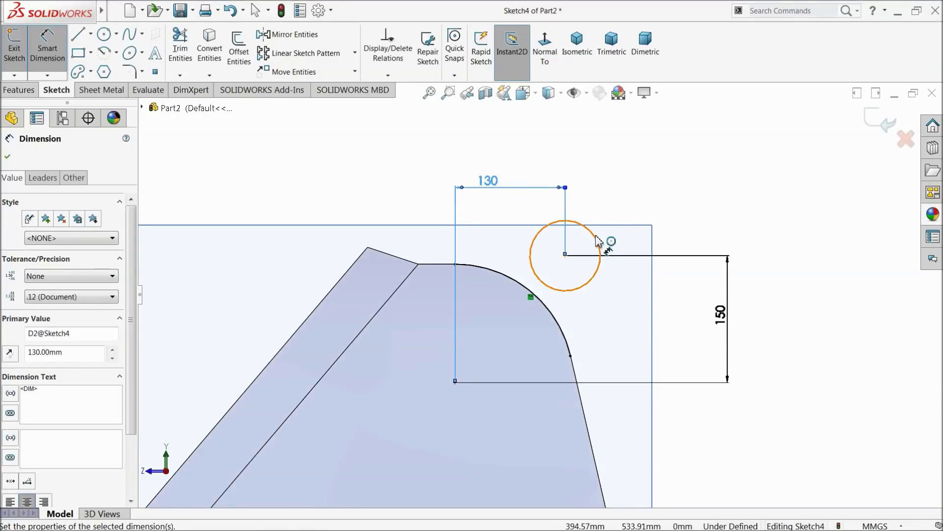
- Set the circle's diameter to 40 mm and finish dimensioning
click(598, 241)
click(685, 169)
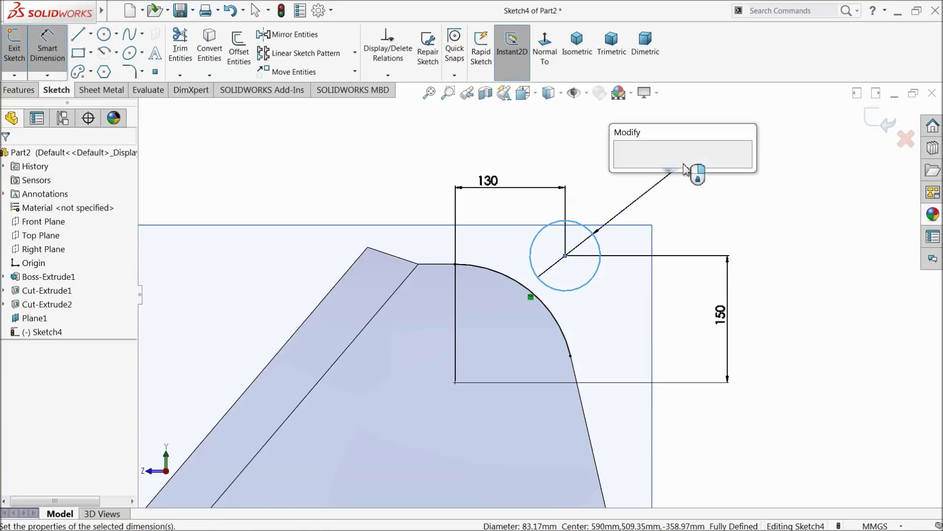
text(40)
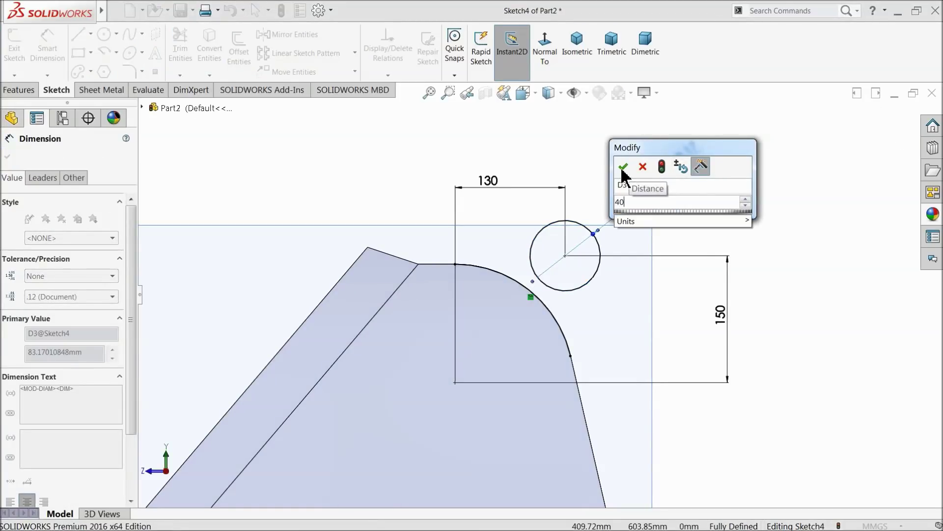
click(623, 167)
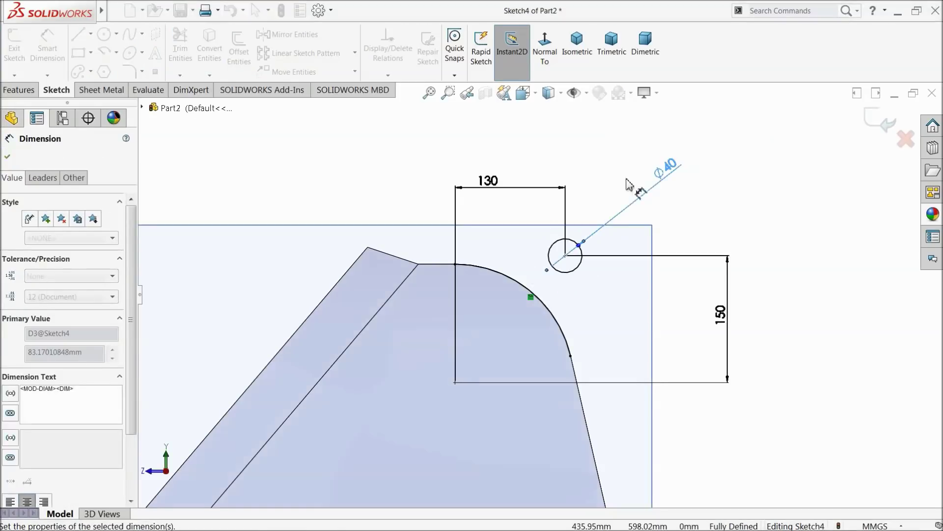
click(8, 158)
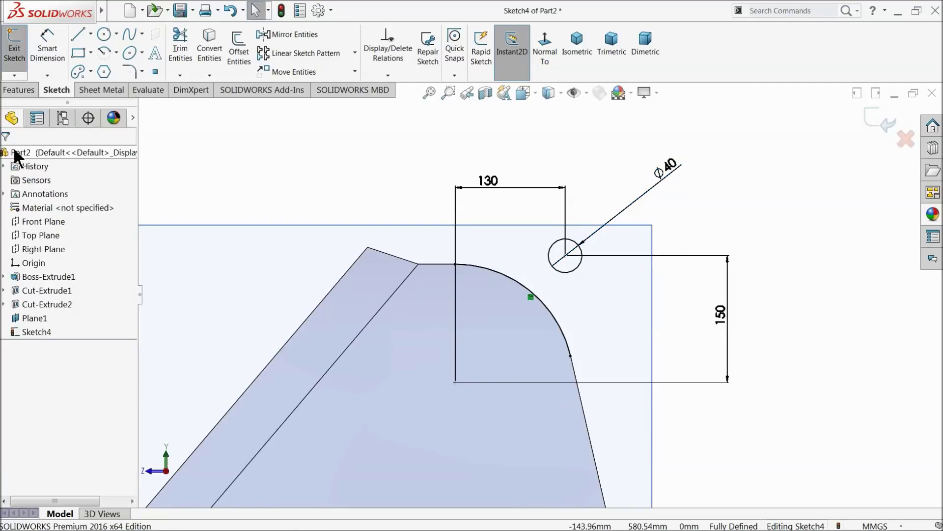
- Sketch a line, a tangent arc around the circle and a closing line about 103 mm long between the converted arc's endpoints
click(78, 38)
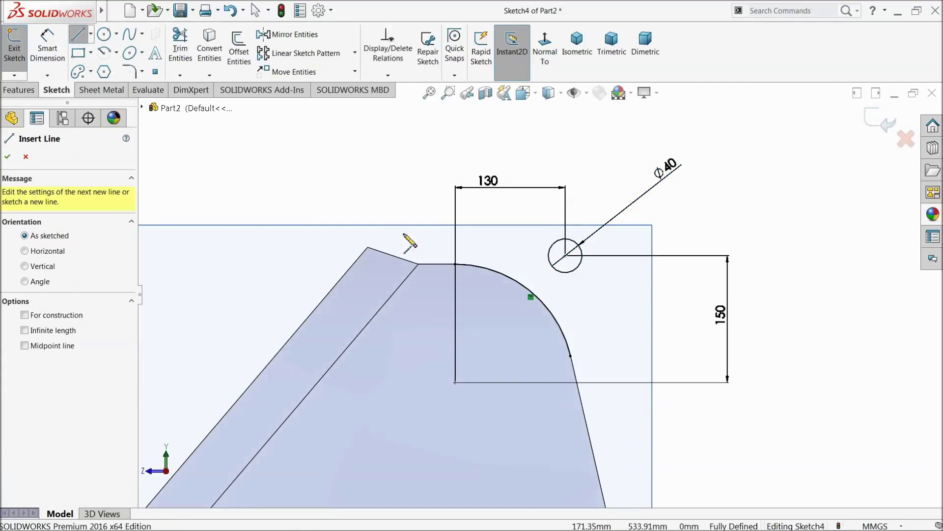
click(455, 264)
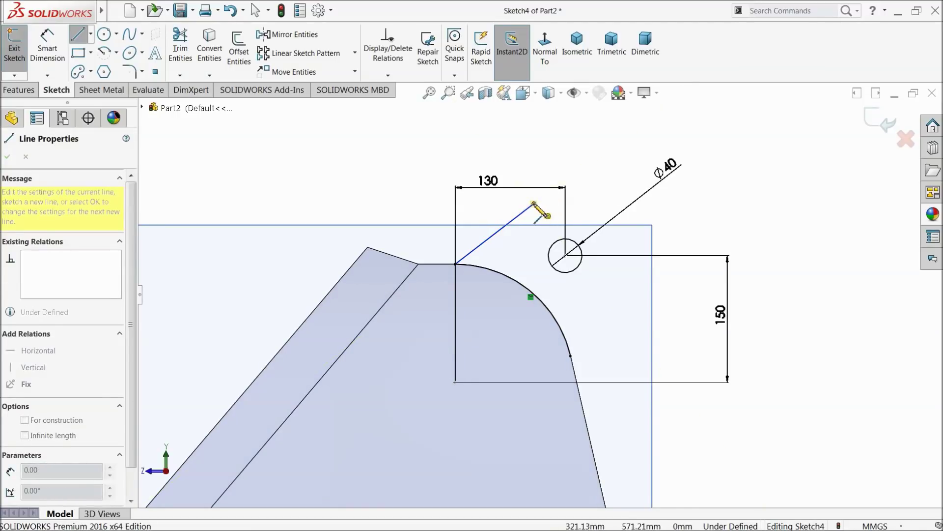
click(618, 282)
click(570, 355)
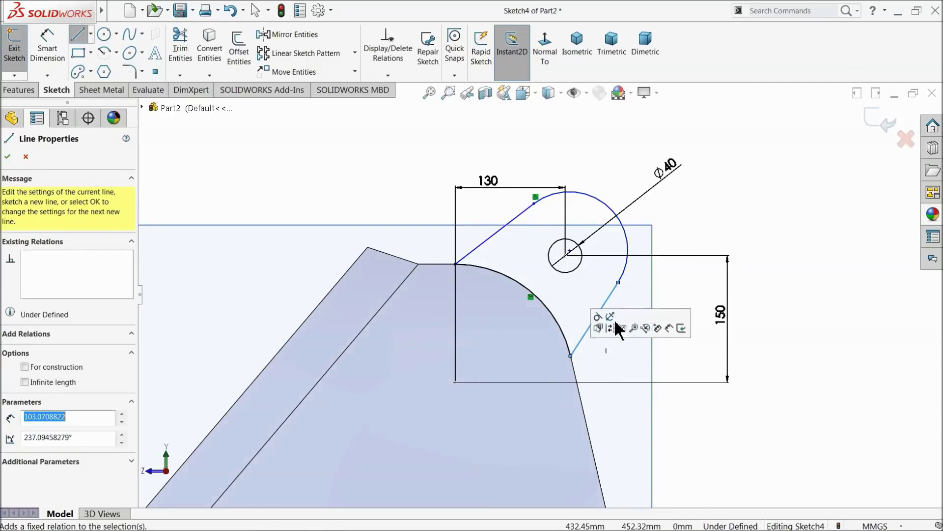
right_click(700, 199)
click(725, 206)
- Add a tangent relation between the bracket's closing line and its outer arc
scroll(644, 320, down, 2)
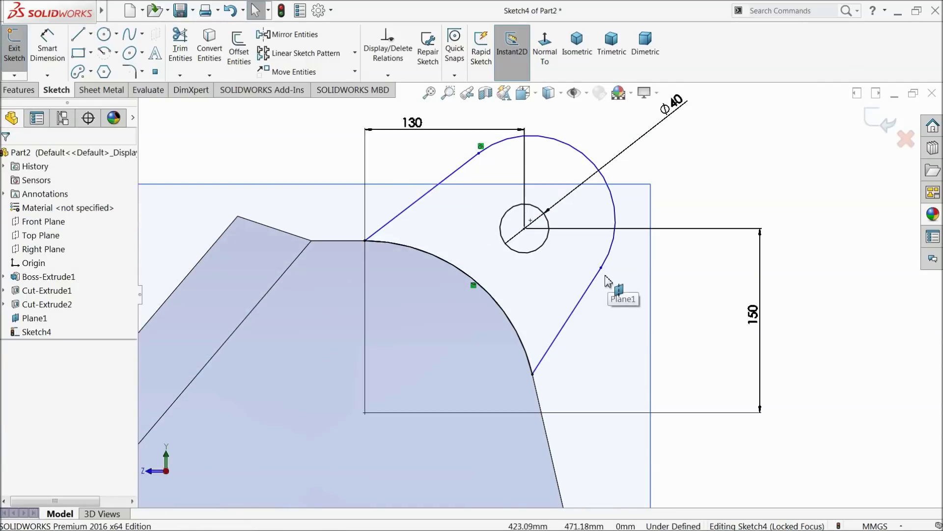
click(600, 282)
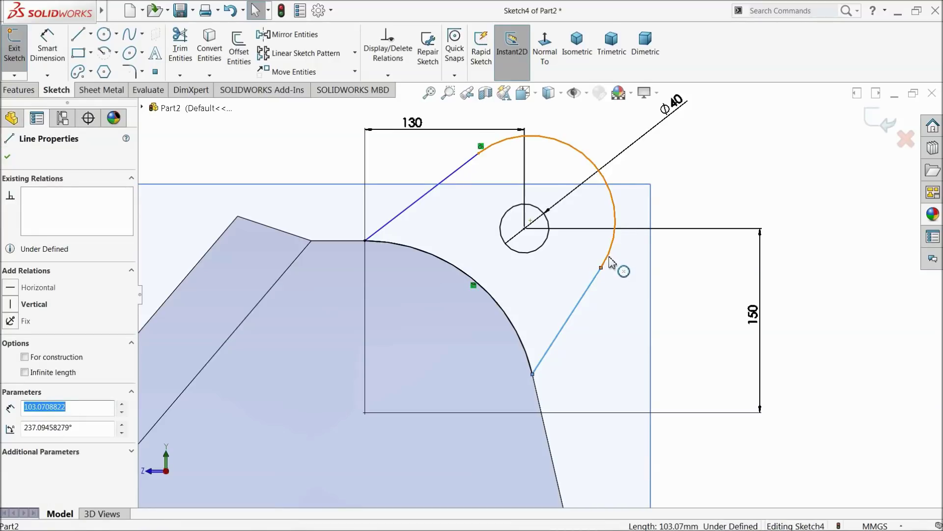
ctrl+click(610, 258)
click(636, 224)
click(688, 199)
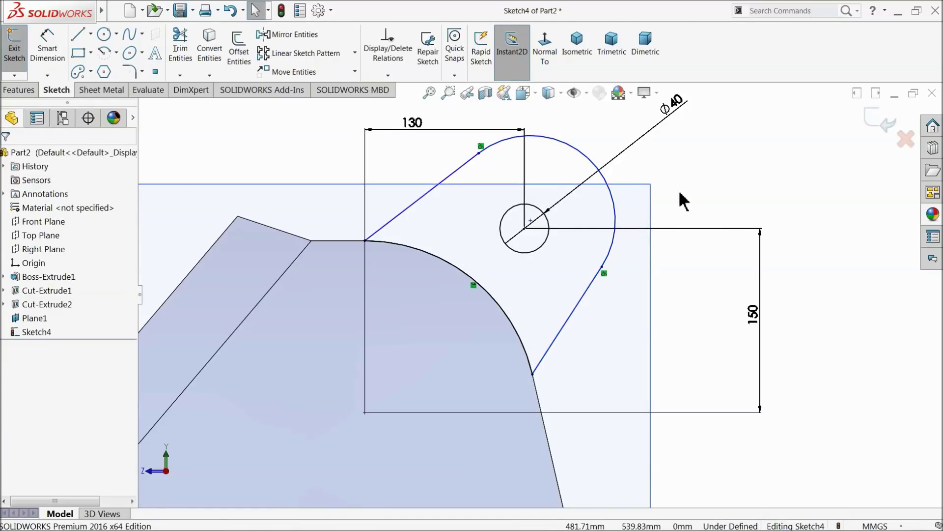
- Merge the outer arc's centre point with the centre of the 40 mm circle
scroll(512, 338, up, 3)
scroll(536, 256, down, 3)
click(539, 234)
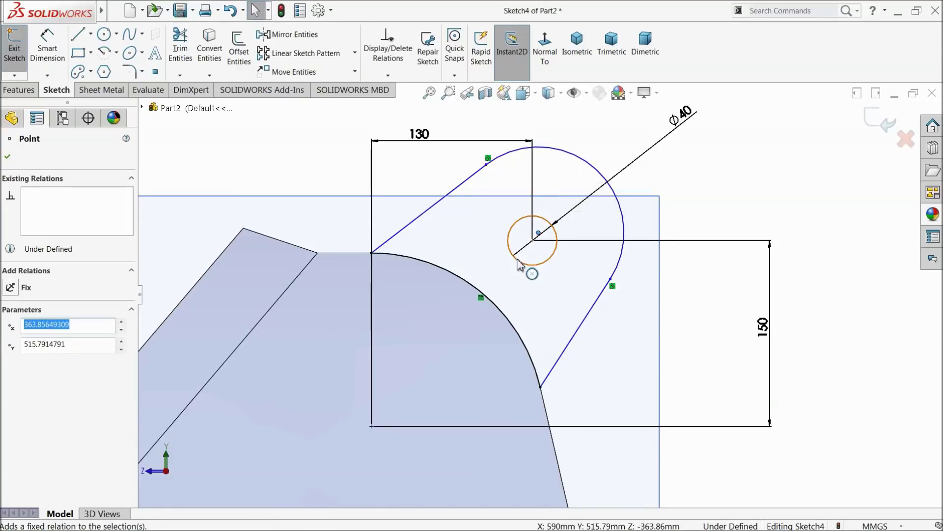
ctrl+click(533, 240)
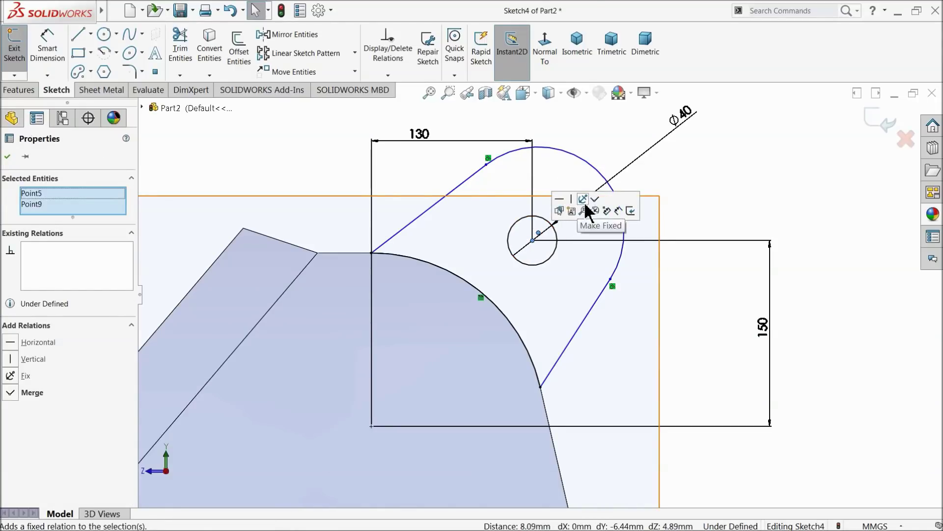
click(585, 252)
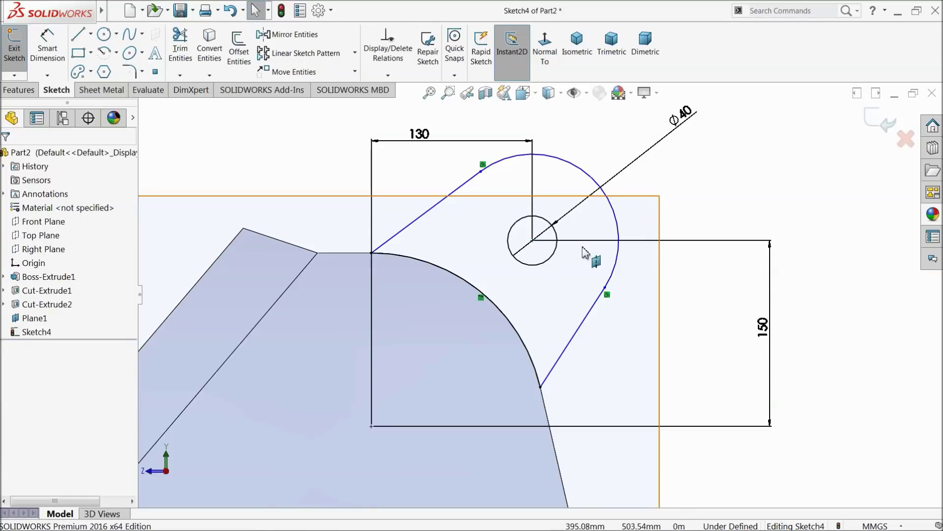
- Add a radius dimension to the bracket's outer arc and try to set it to 120 mm
click(47, 46)
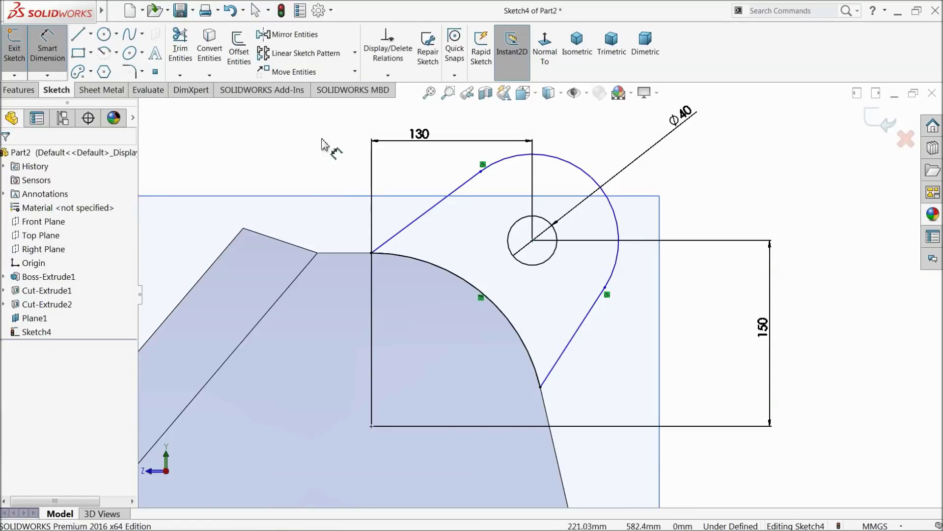
click(589, 182)
click(580, 145)
text(1)
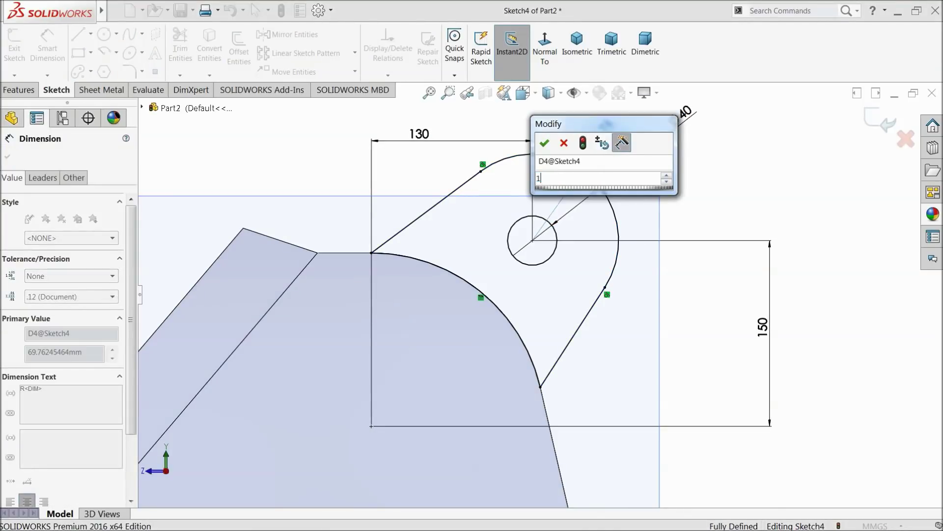
text(20)
key(Return)
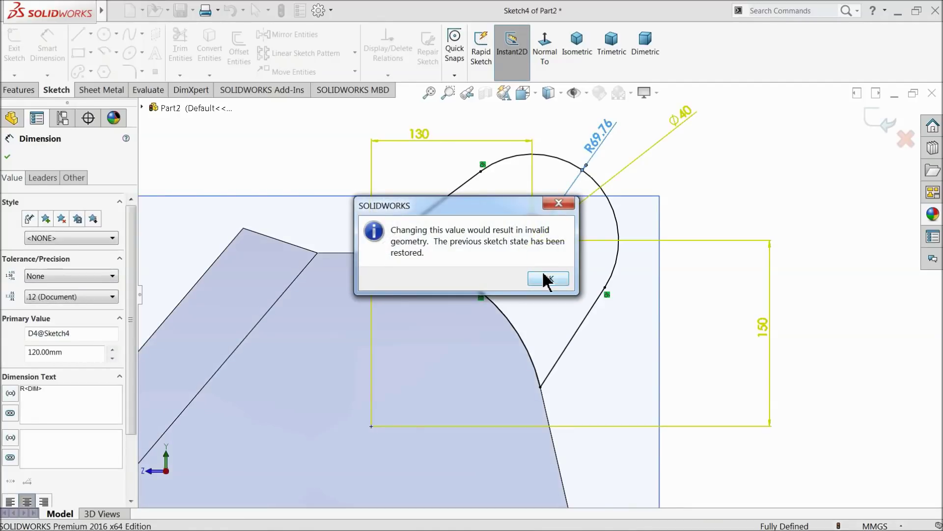
click(546, 279)
- Set the radius of the bracket's outer arc to 60 mm
click(608, 155)
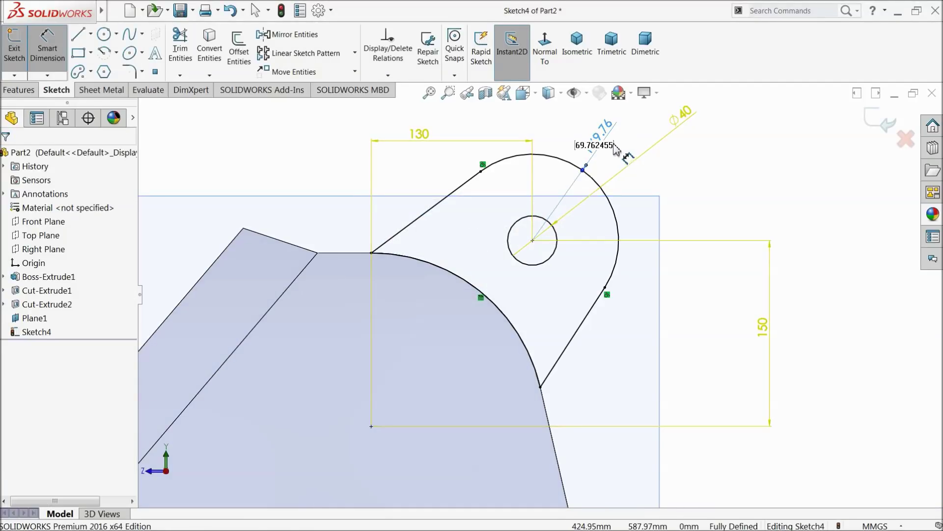
text(60)
key(Return)
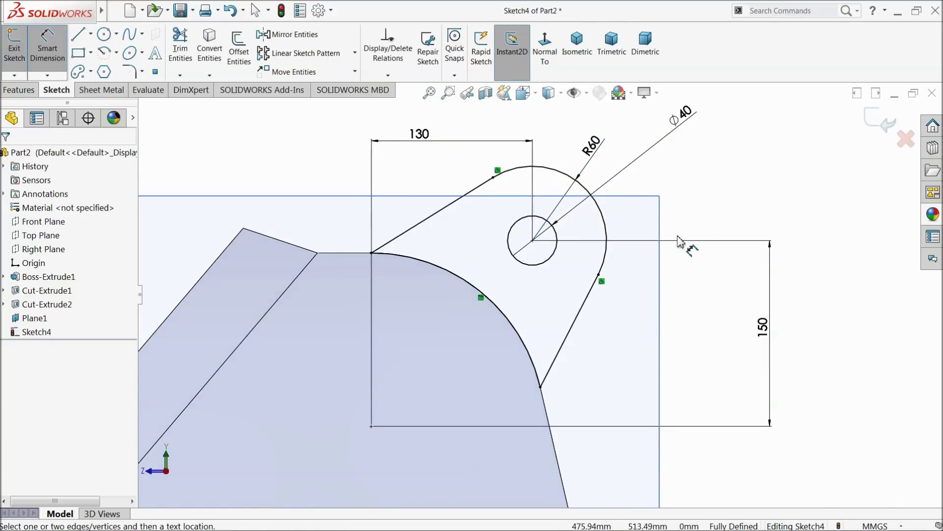
- Extrude the bracket profile to a Blind depth of 80 mm in the reversed direction, merged with the bucket
scroll(678, 241, up, 3)
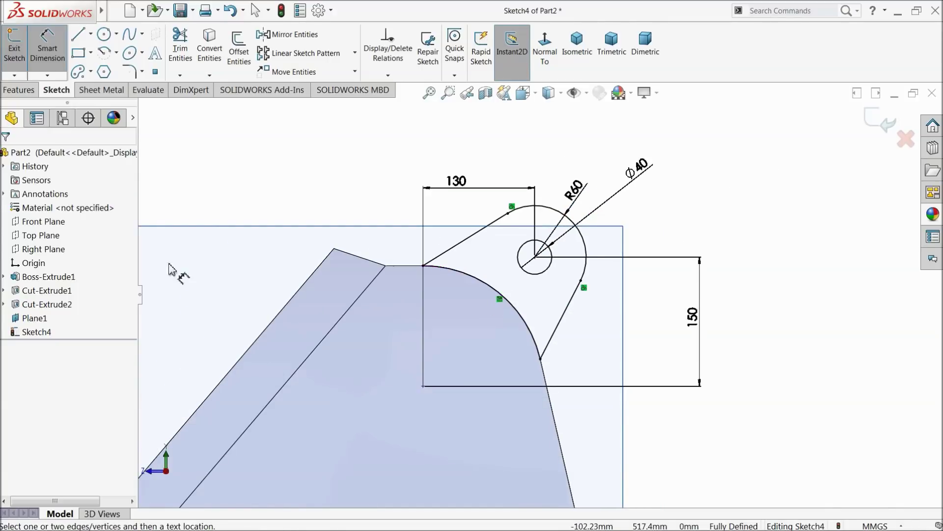
click(19, 93)
click(21, 54)
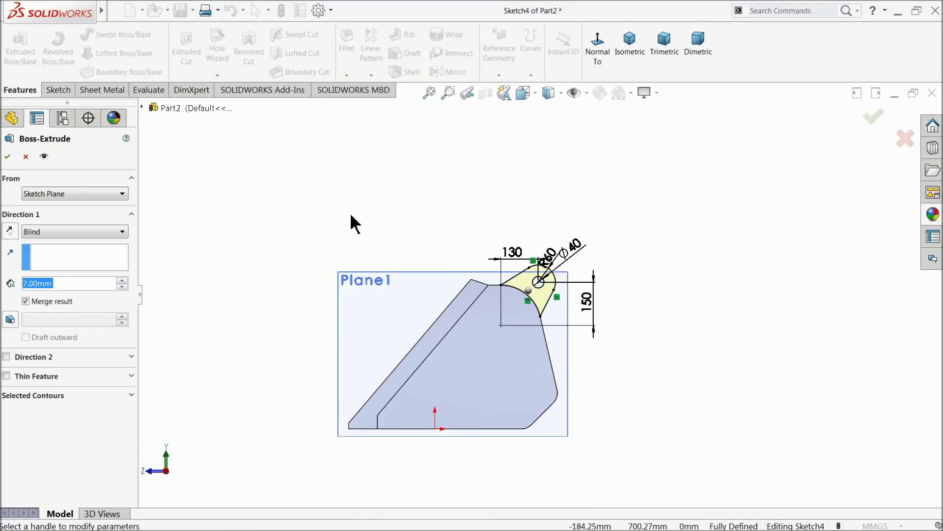
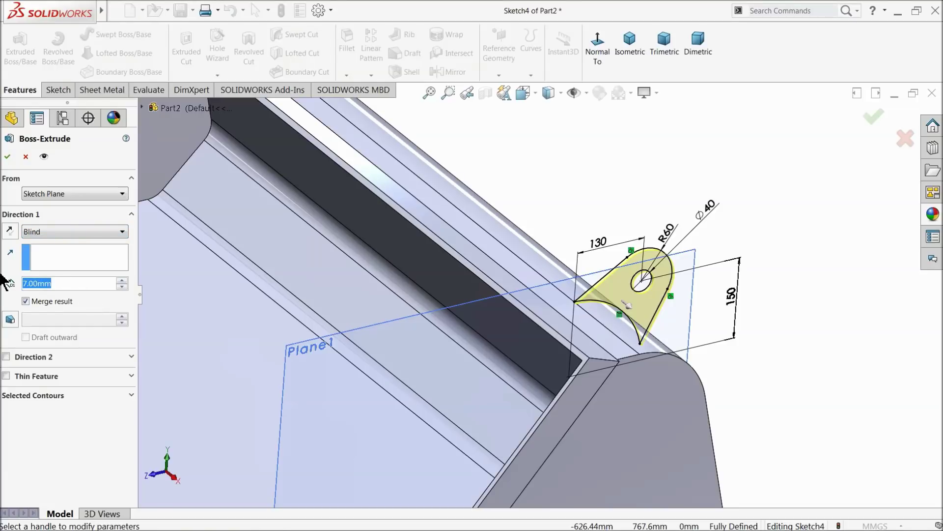
text(80)
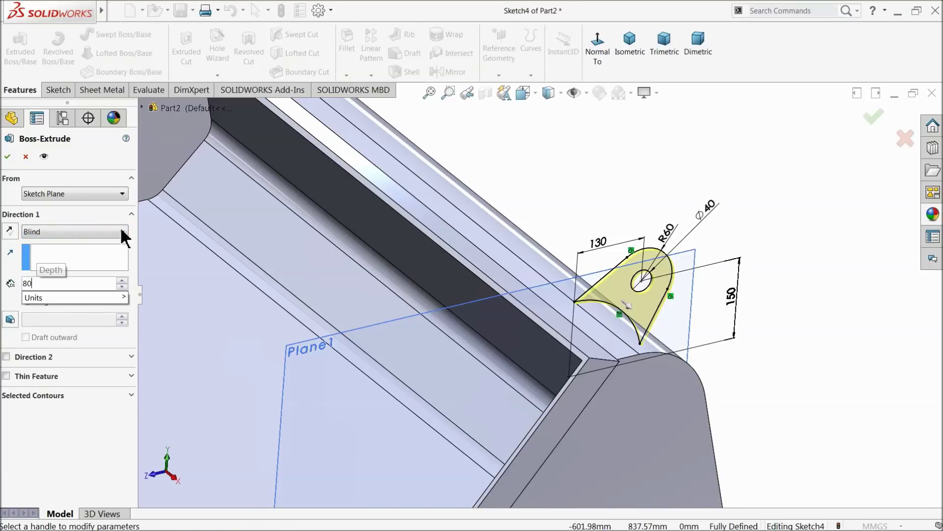
key(Return)
click(10, 230)
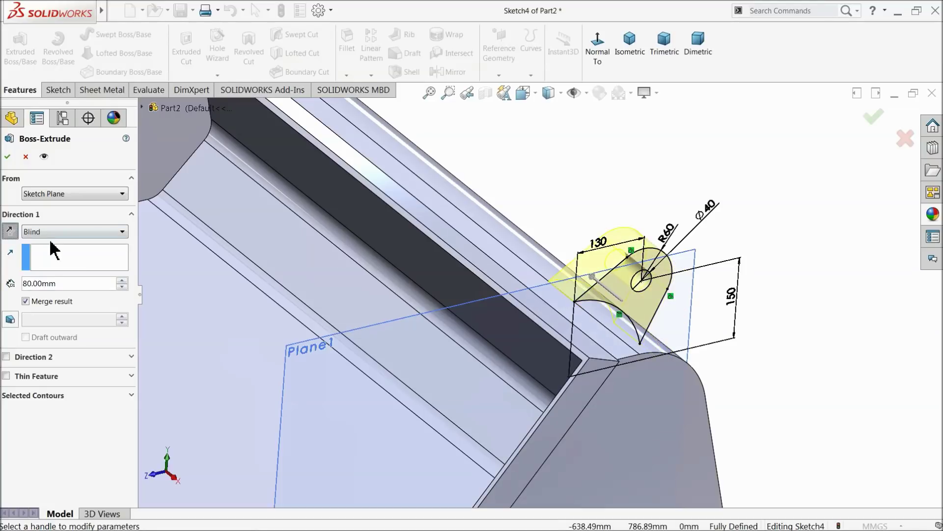
click(6, 158)
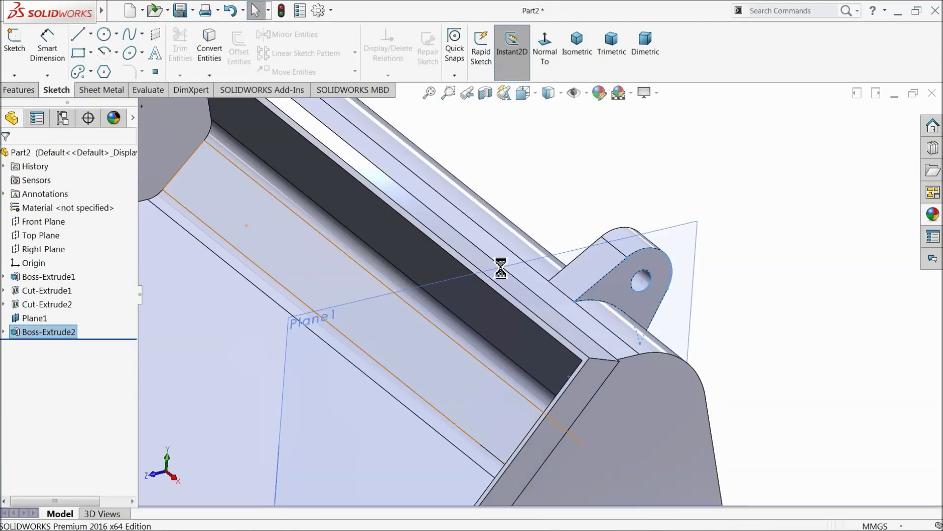
- Hide the offset reference plane and show the whole bucket in an angled view
click(689, 229)
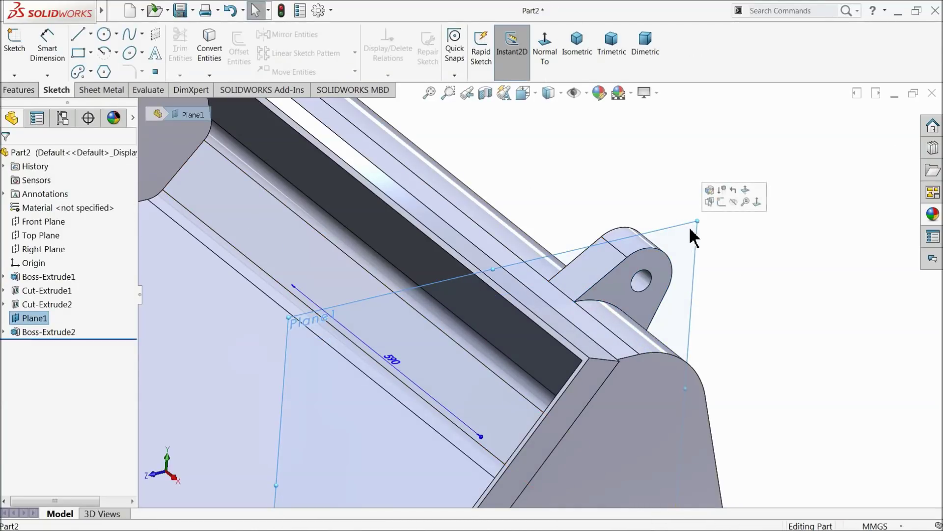
click(732, 200)
scroll(600, 206, up, 5)
middle_drag(557, 267, 511, 302)
scroll(402, 293, up, 2)
scroll(402, 293, down, 3)
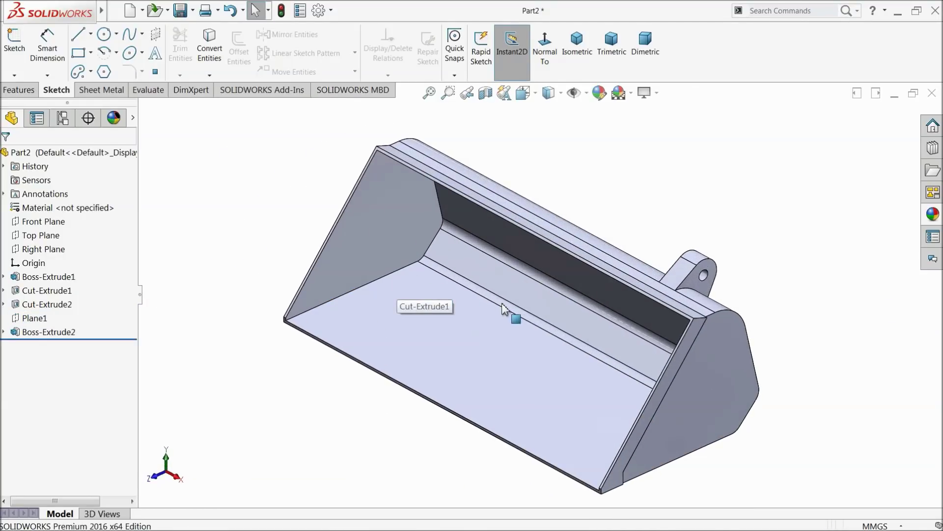
- Mirror the mounting bracket extrusion and the side-wall recess cut about the Right Plane
click(24, 249)
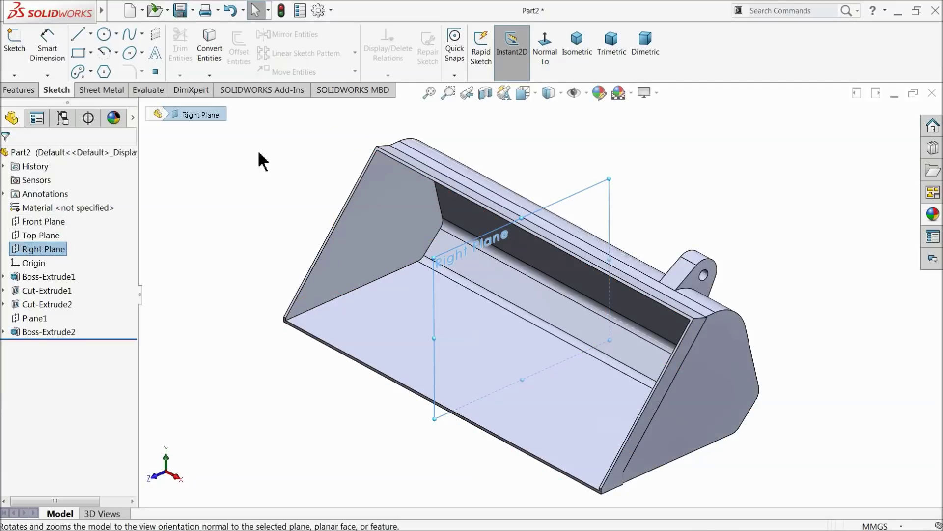
click(18, 90)
click(452, 73)
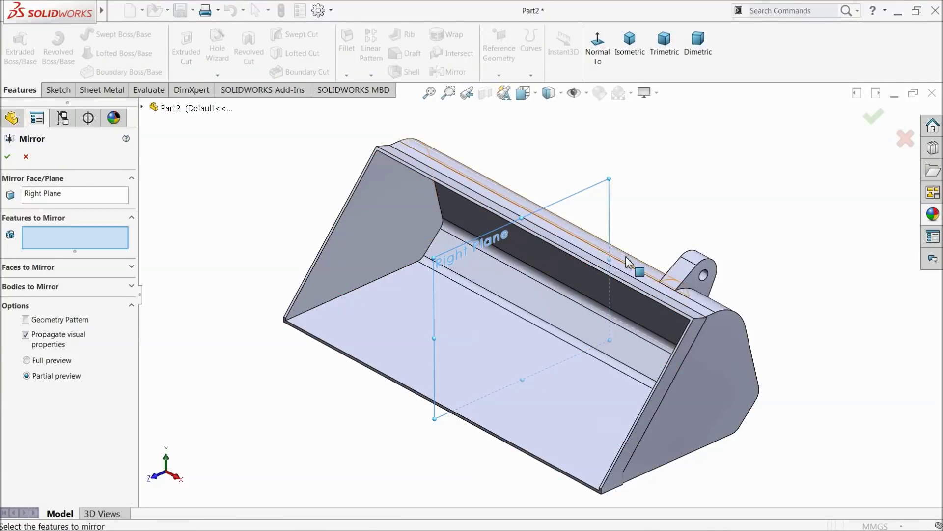
click(690, 288)
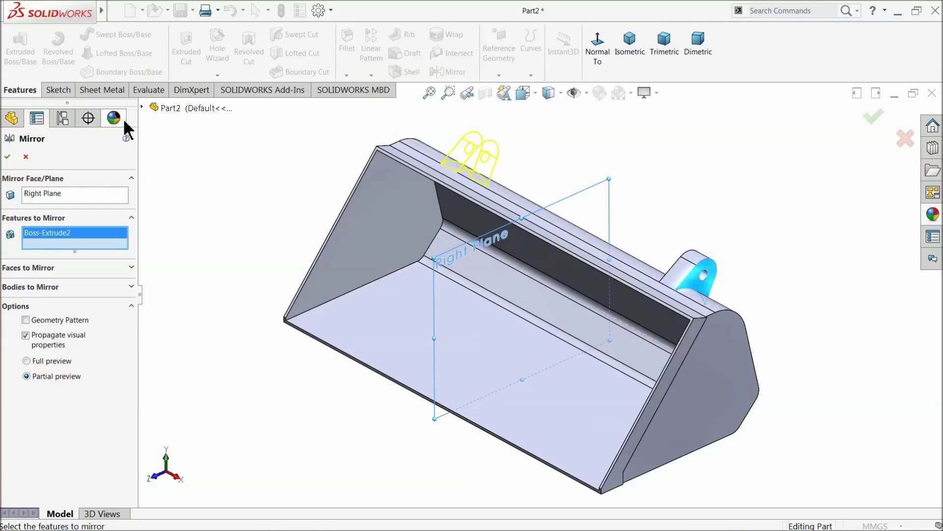
click(142, 107)
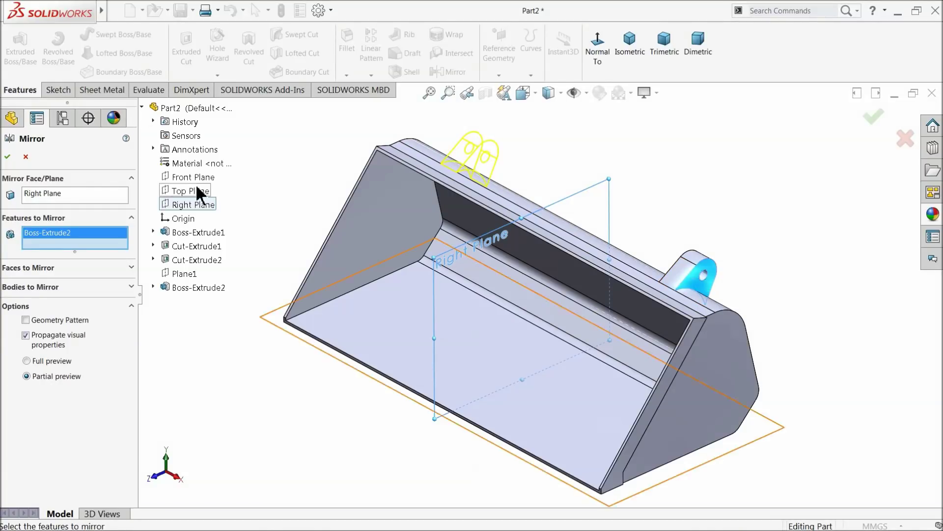
click(186, 260)
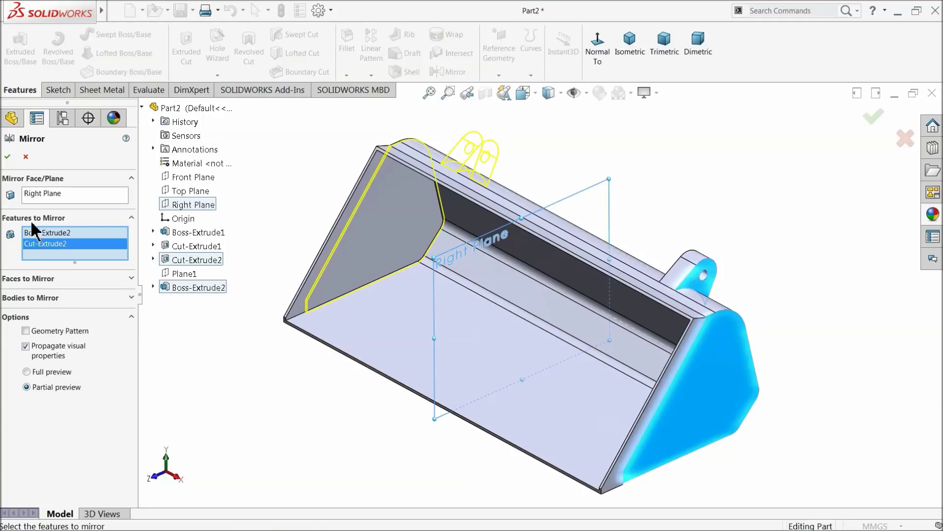
click(8, 158)
- Examine the mirrored bucket and the front lip of its floor from several angles
middle_drag(274, 238, 383, 273)
scroll(284, 240, up, 2)
scroll(570, 359, down, 3)
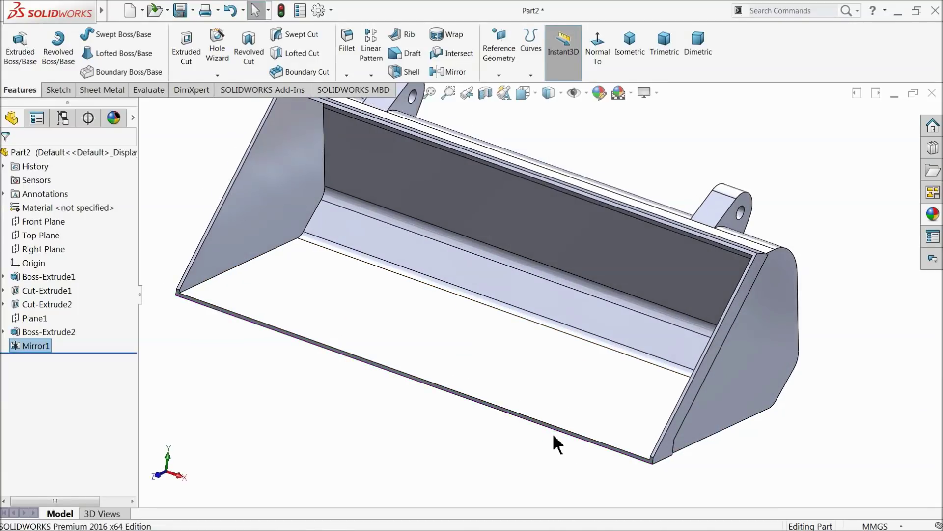
scroll(553, 445, up, 3)
scroll(541, 401, down, 3)
scroll(546, 398, up, 2)
scroll(500, 257, down, 2)
scroll(512, 311, up, 2)
scroll(536, 291, down, 3)
mouse_move(664, 376)
middle_down()
mouse_move(686, 380)
mouse_move(674, 375)
middle_up()
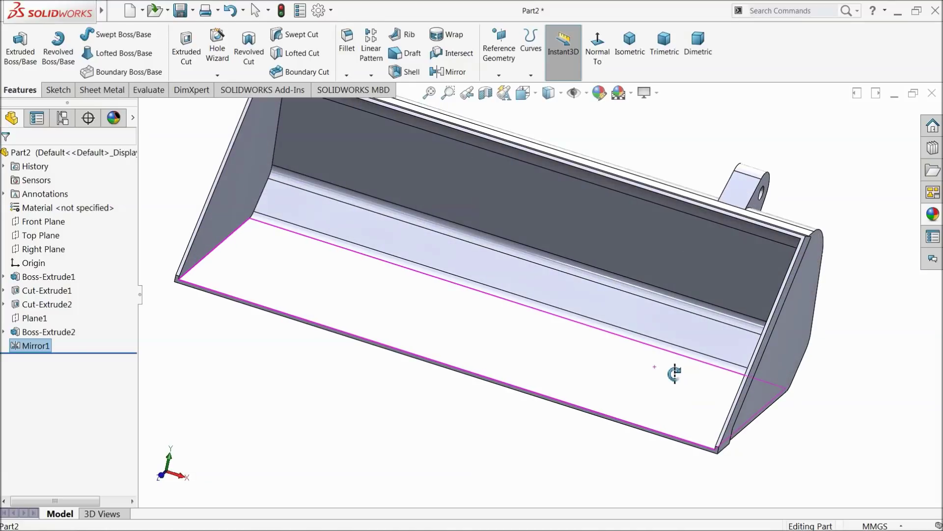
- Start a sketch on the offset reference plane, viewed normal to it with hidden lines visible
click(20, 318)
middle_drag(354, 386, 400, 371)
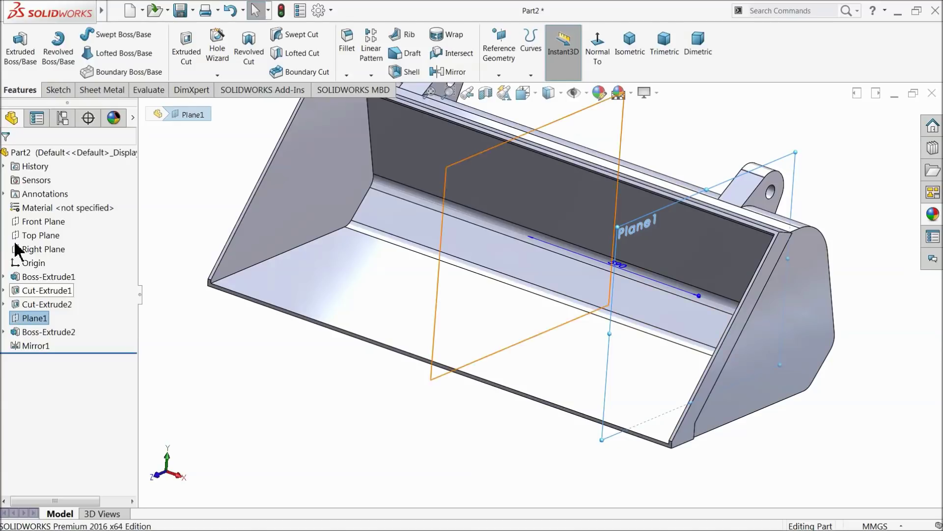
click(58, 89)
click(11, 52)
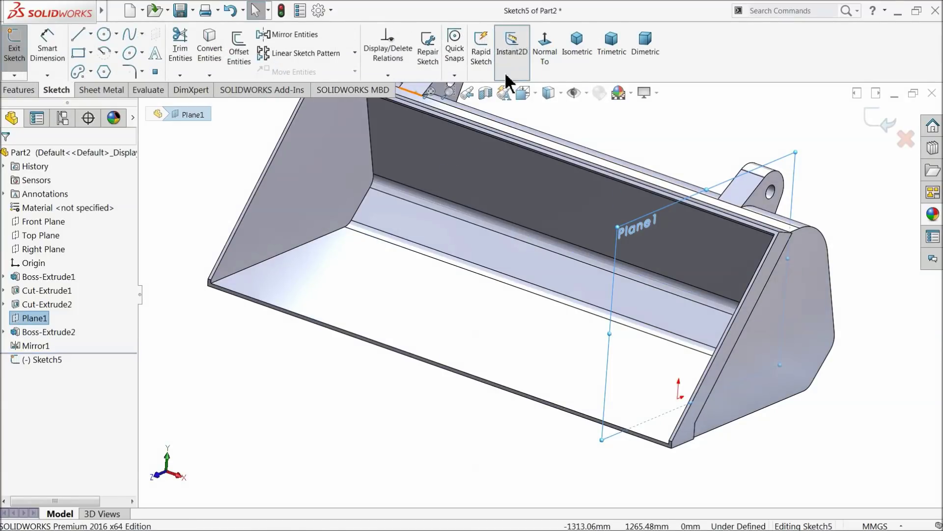
click(539, 51)
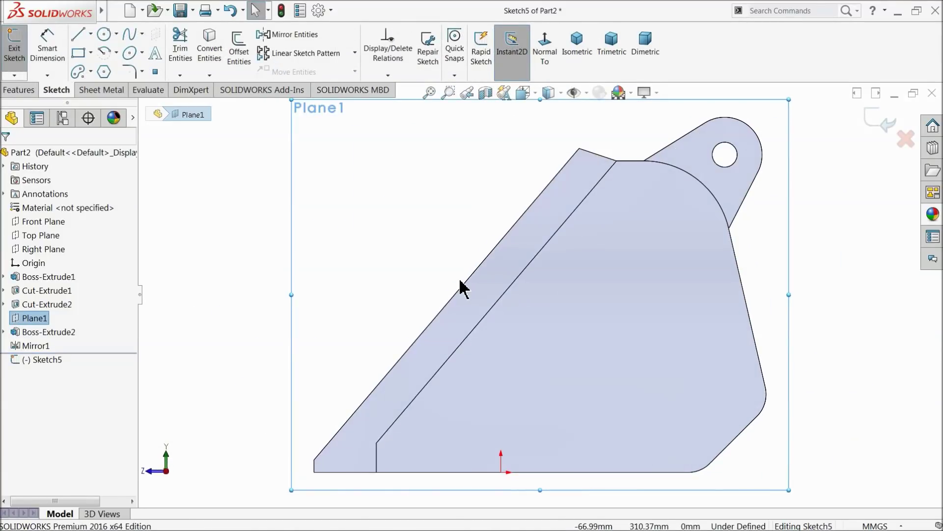
scroll(460, 281, up, 2)
scroll(427, 412, down, 2)
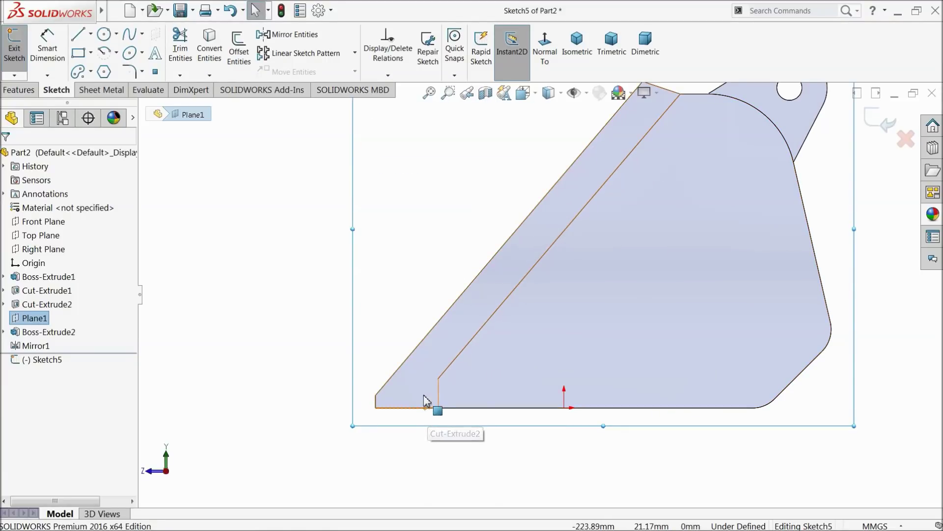
click(561, 94)
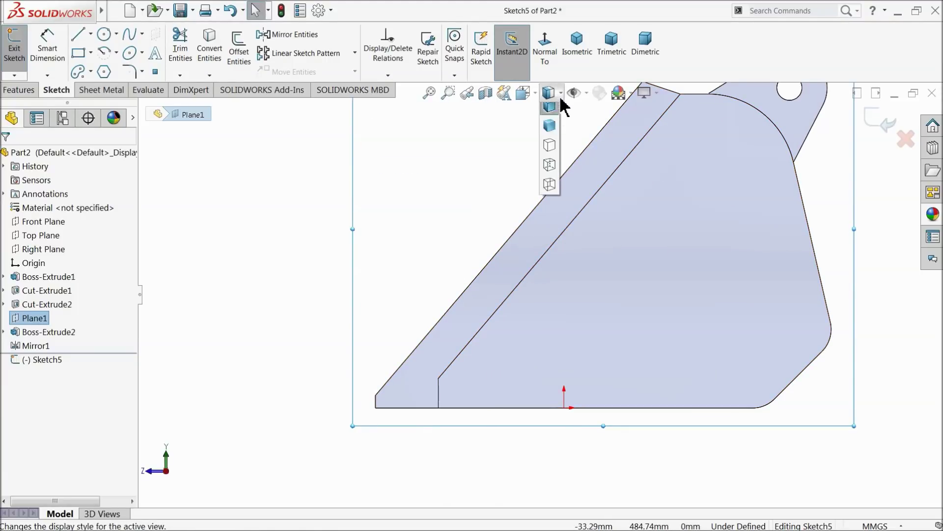
click(549, 170)
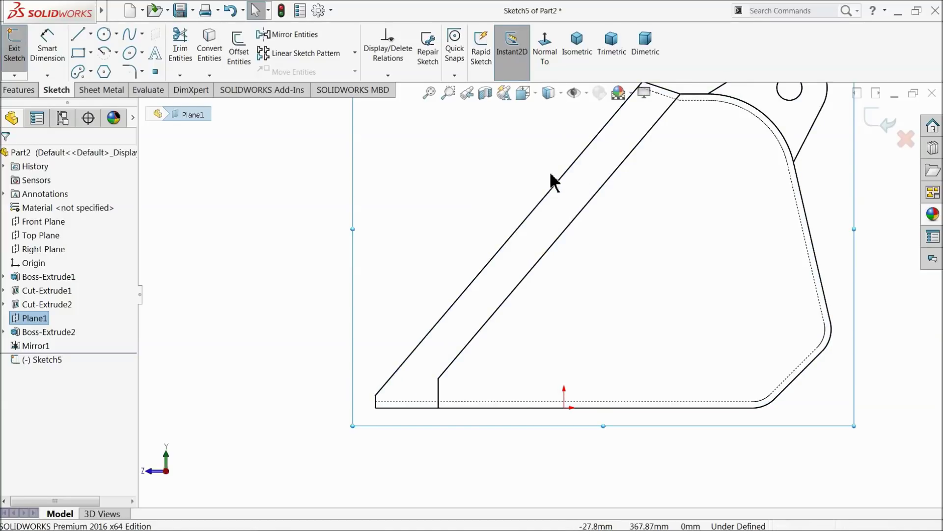
key(f)
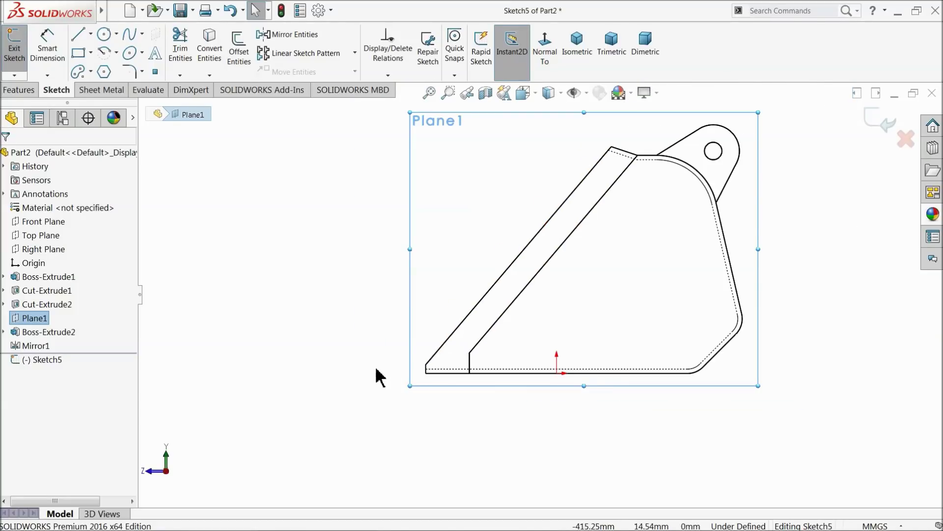
scroll(459, 385, down, 2)
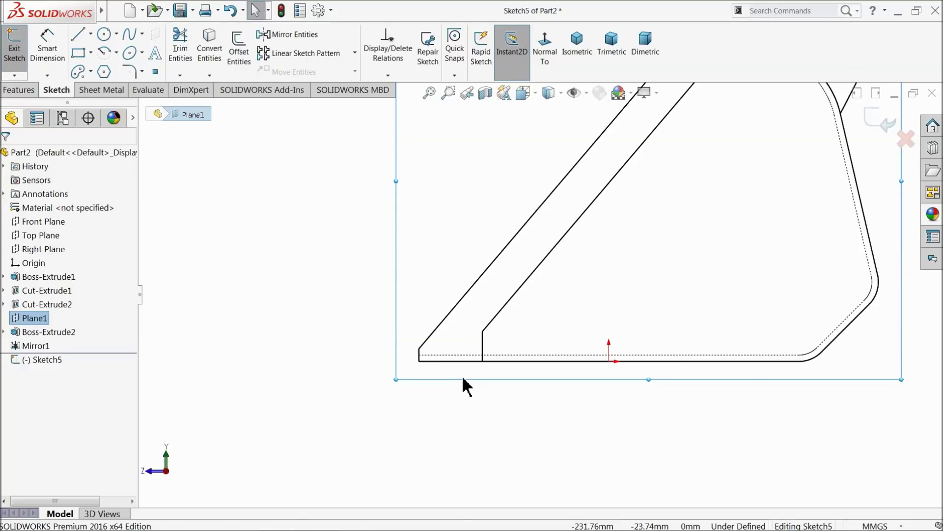
- Sketch connected lines around the floor's front lip: about 40 mm along its top, 10 mm down, about 61 mm outward, and a short tip edge up
click(78, 34)
scroll(412, 376, down, 3)
scroll(486, 342, down, 3)
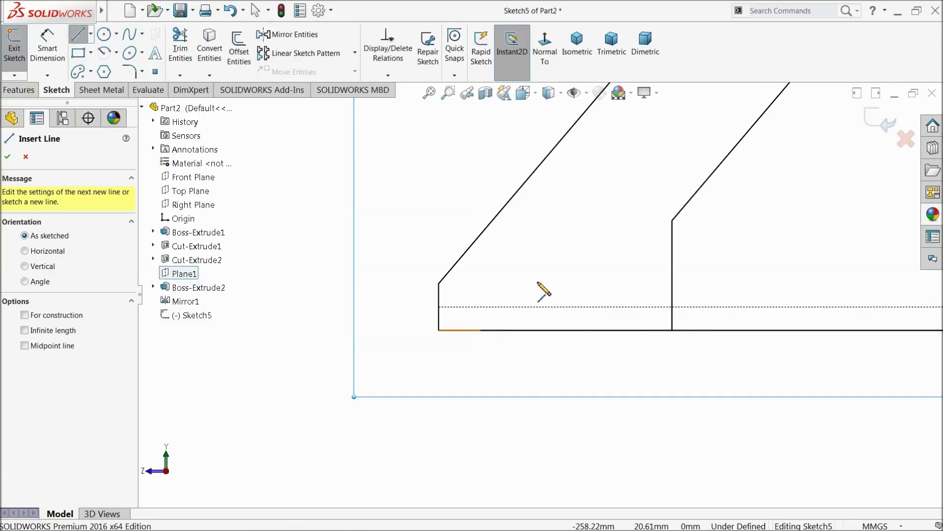
click(533, 281)
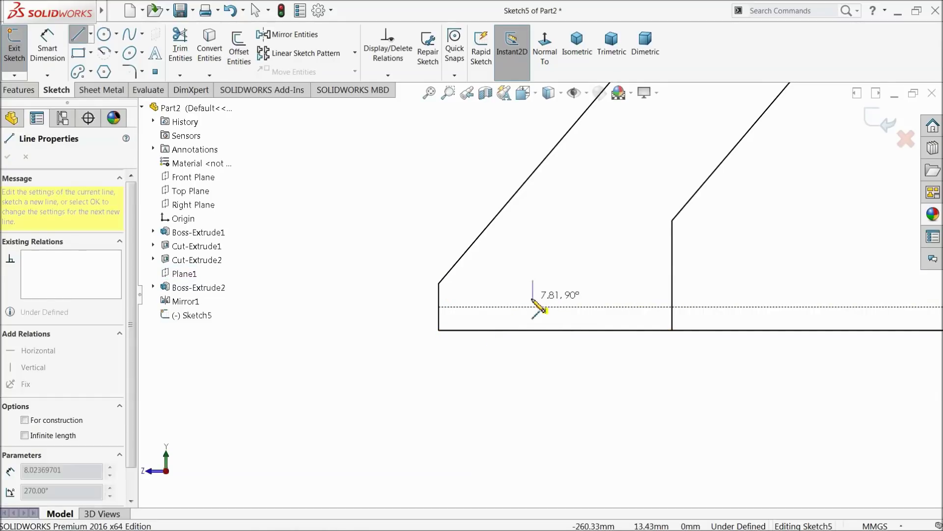
click(533, 308)
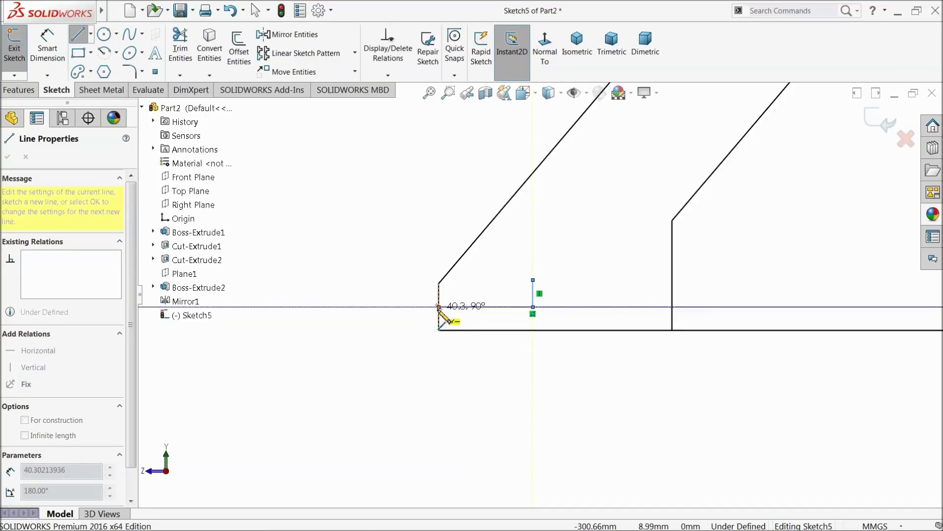
click(439, 307)
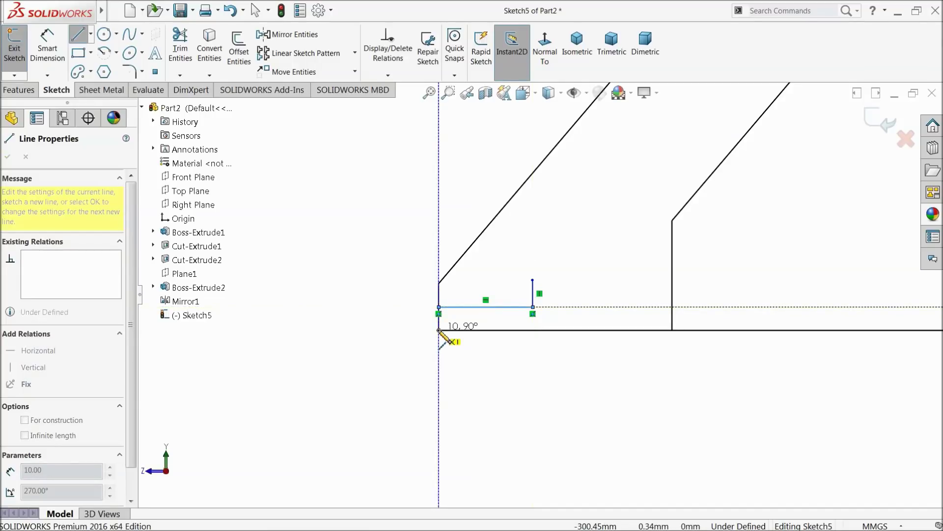
click(439, 330)
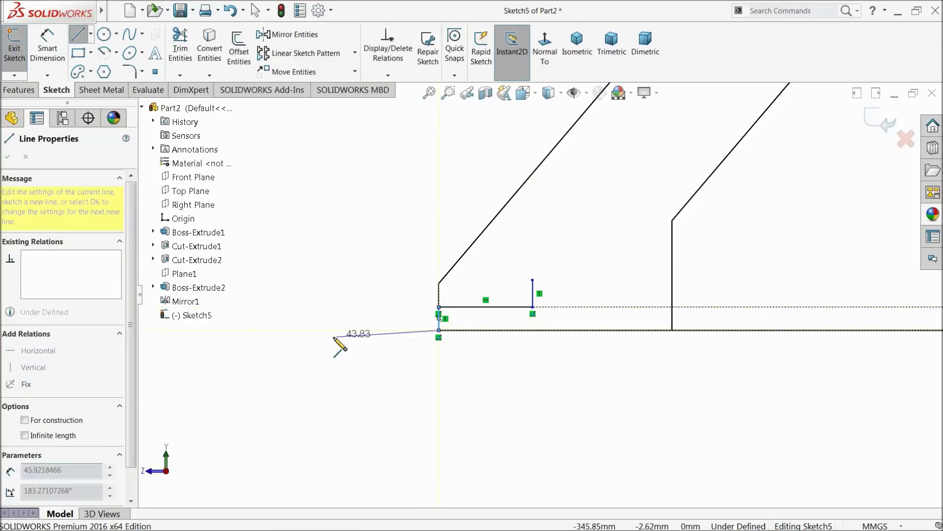
click(295, 330)
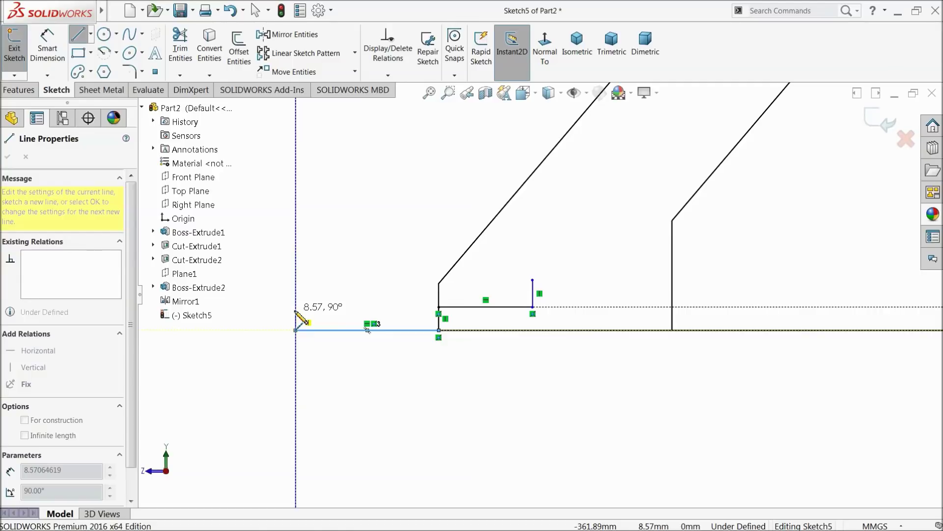
click(295, 311)
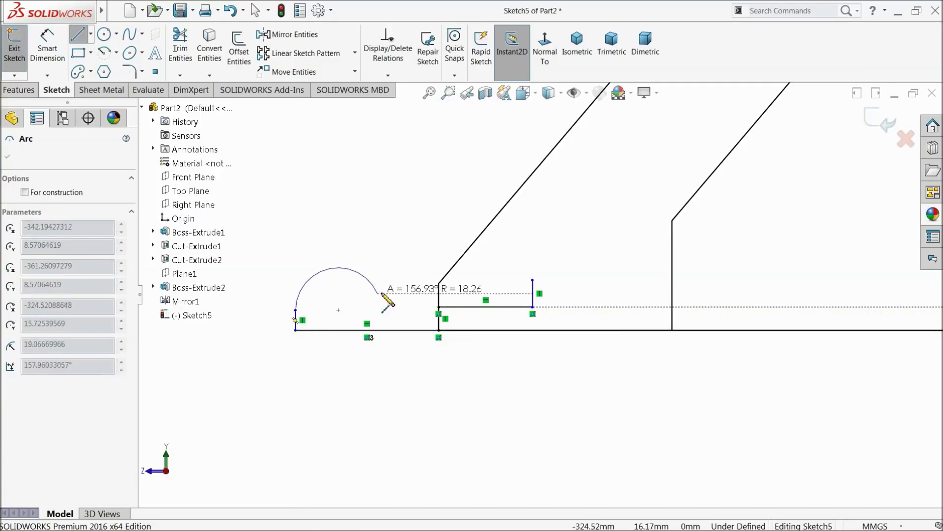
right_click(417, 244)
click(428, 235)
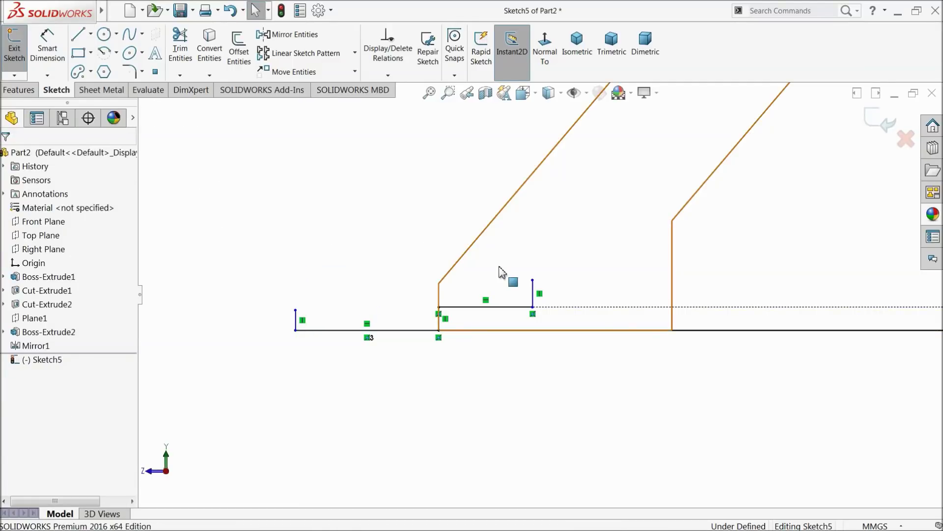
- Close the lip profile with a horizontal top line about 49 mm long and a tangent arc of about 112 mm radius down to the tip
click(77, 34)
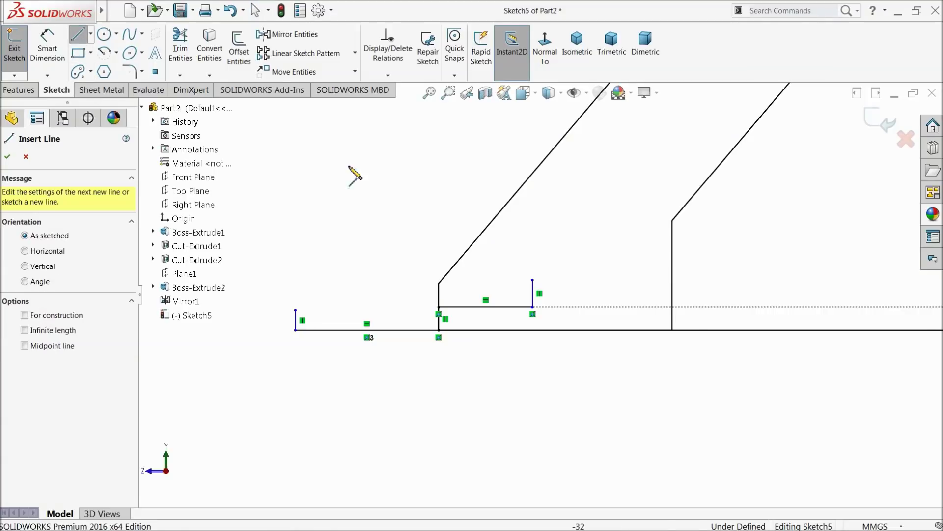
click(533, 280)
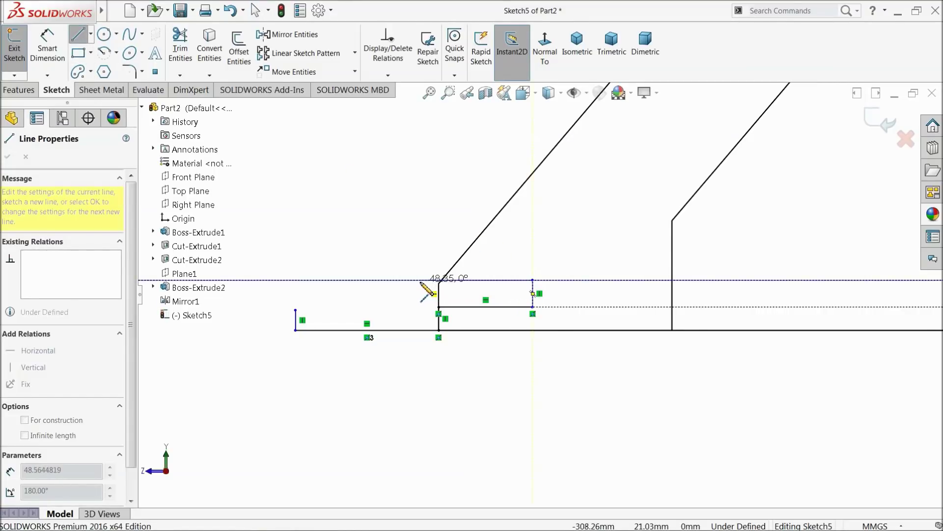
click(418, 281)
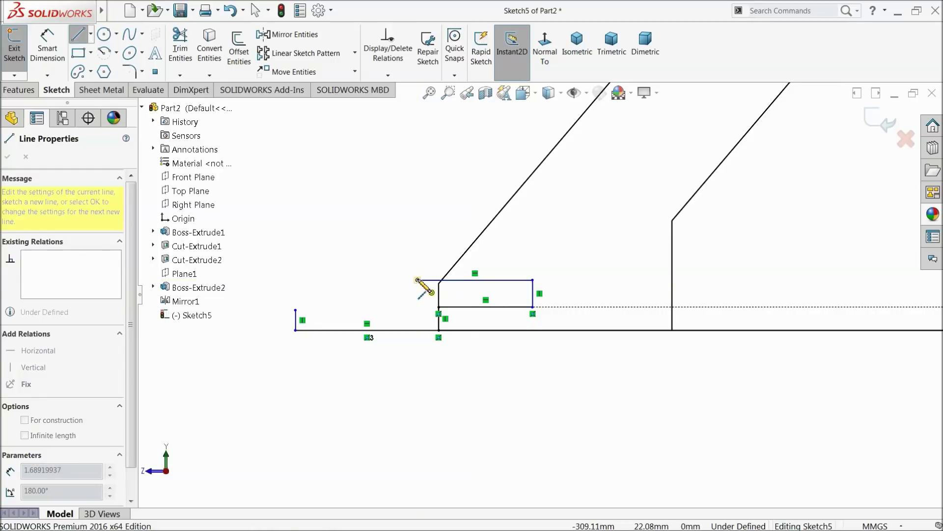
key(a)
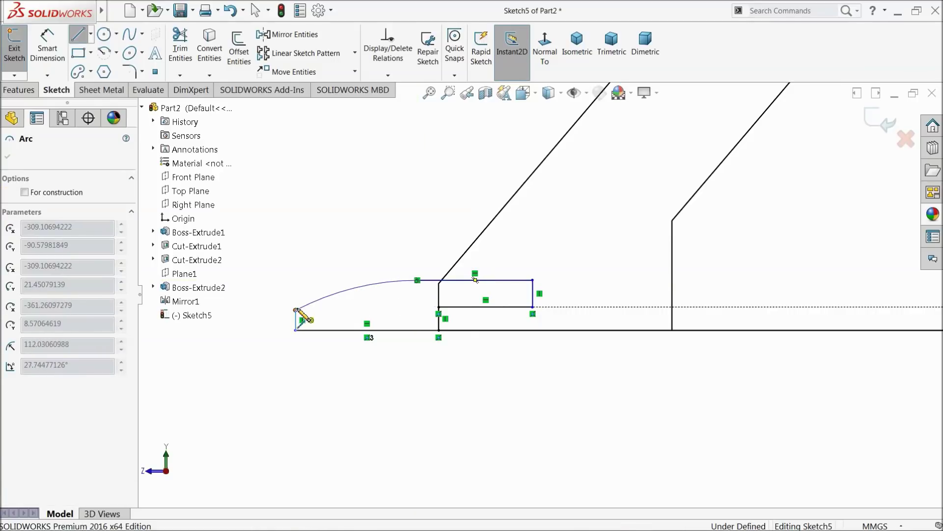
click(296, 310)
right_click(341, 259)
click(344, 257)
scroll(475, 318, up, 1)
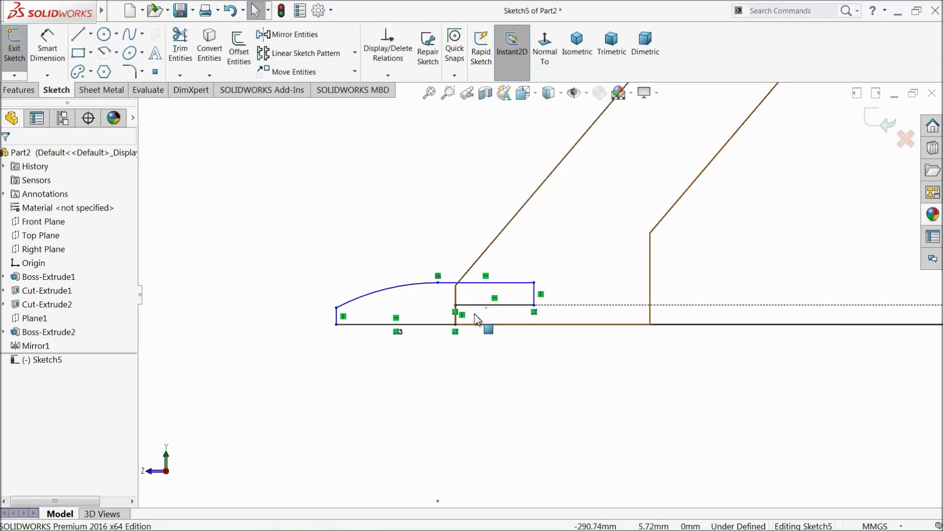
- Add a driven dimension to the profile edge on the floor's front face and set the rear vertical edge to 10 mm
scroll(502, 309, down, 3)
click(47, 47)
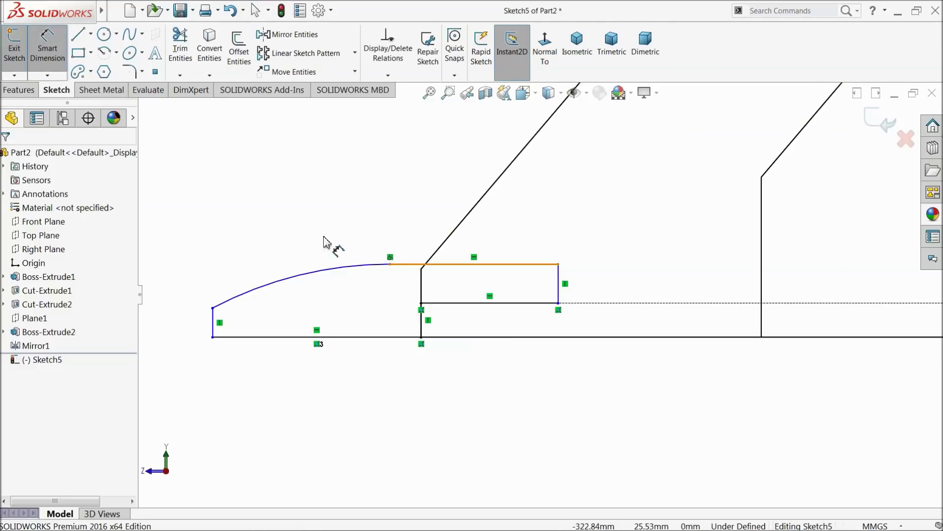
click(424, 331)
click(443, 322)
click(570, 276)
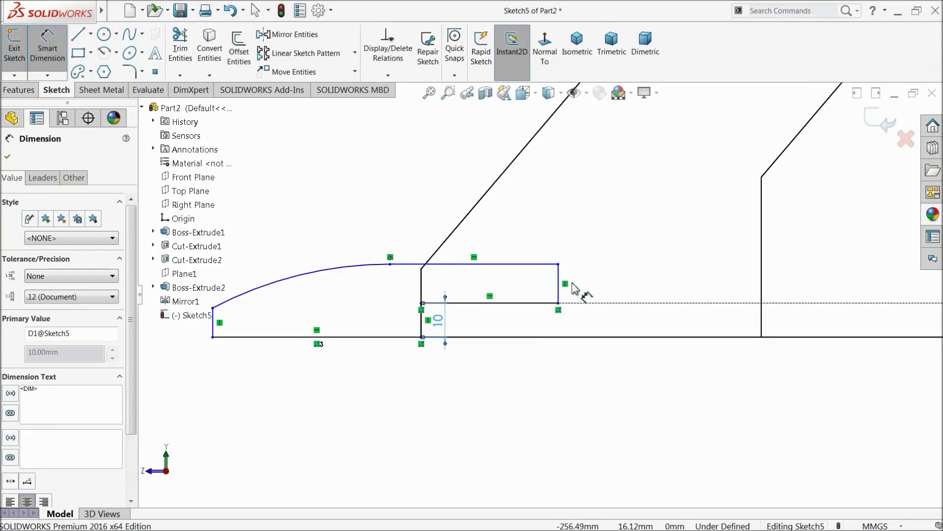
click(560, 284)
click(590, 294)
text(10)
key(Return)
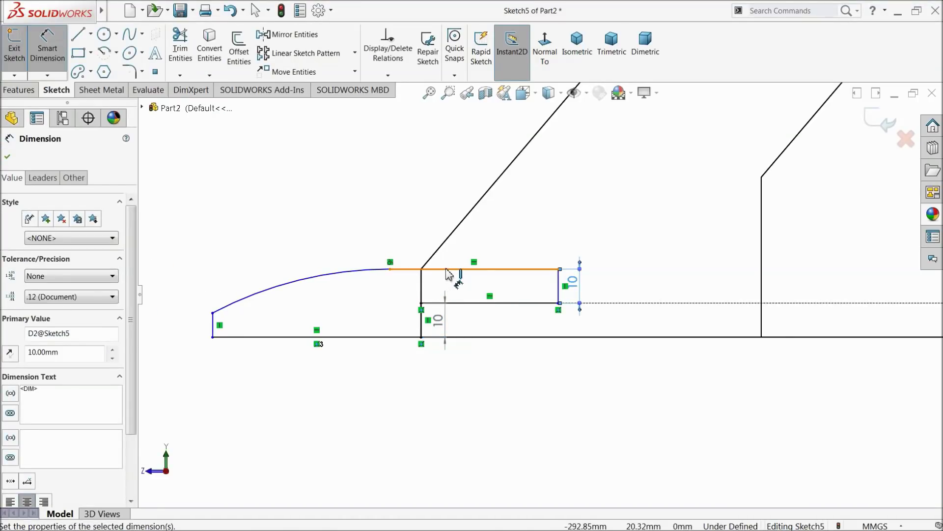
- Set the length of the profile's horizontal top line to 60 mm
click(451, 269)
click(455, 255)
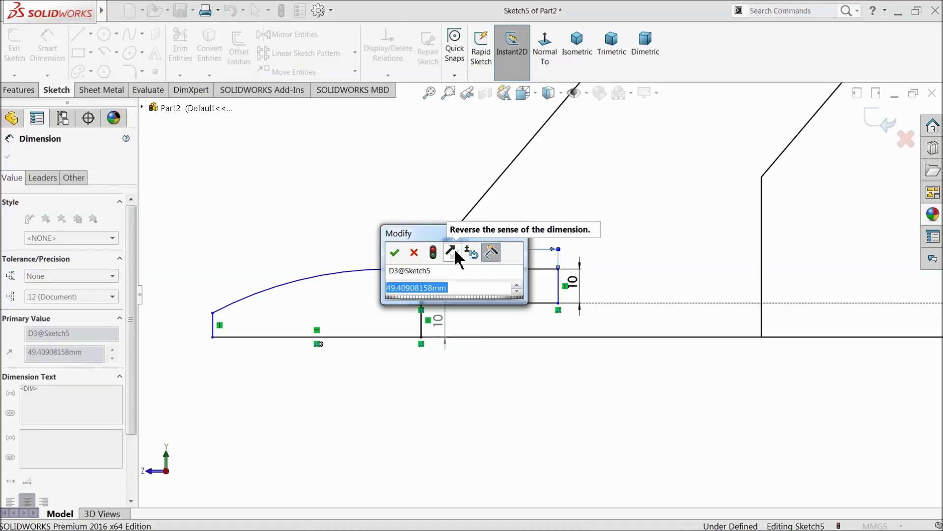
text(60)
key(Return)
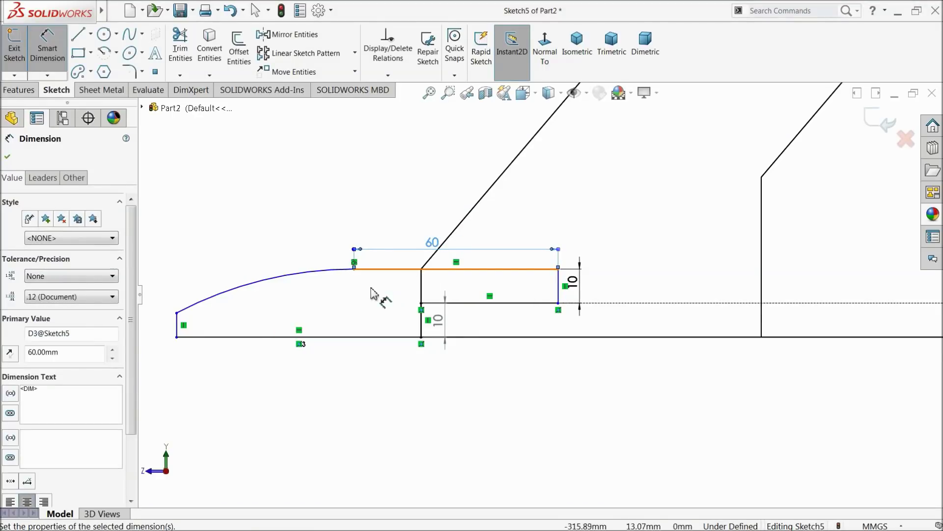
- Set the height of the lip profile's short vertical tip edge to 5 mm
scroll(346, 312, up, 1)
scroll(332, 289, down, 2)
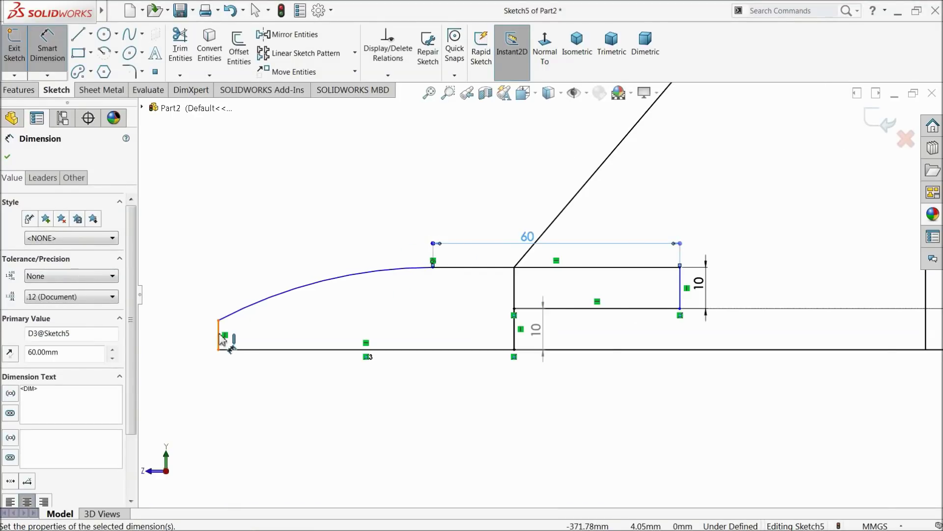
click(220, 339)
click(164, 338)
text(5)
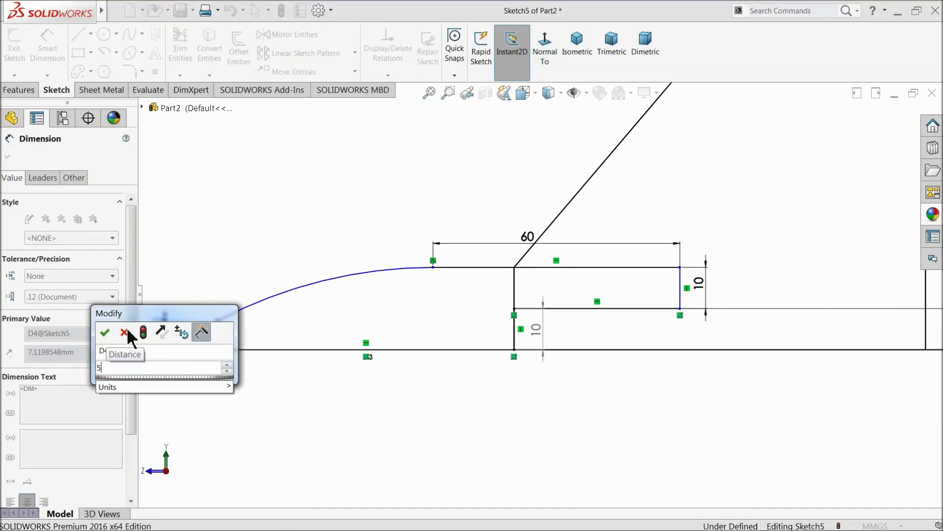
click(104, 332)
- Dimension the profile's top arc and set its radius to 150 mm
click(320, 290)
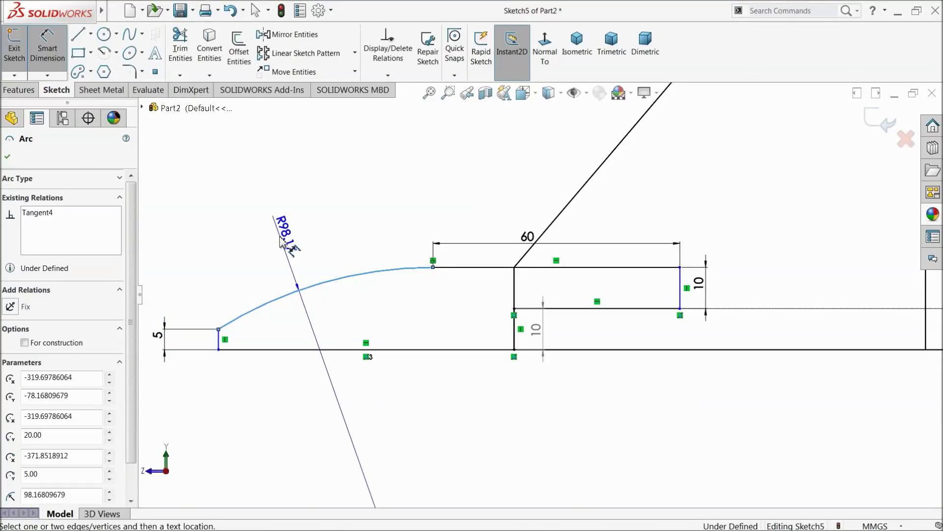
click(279, 237)
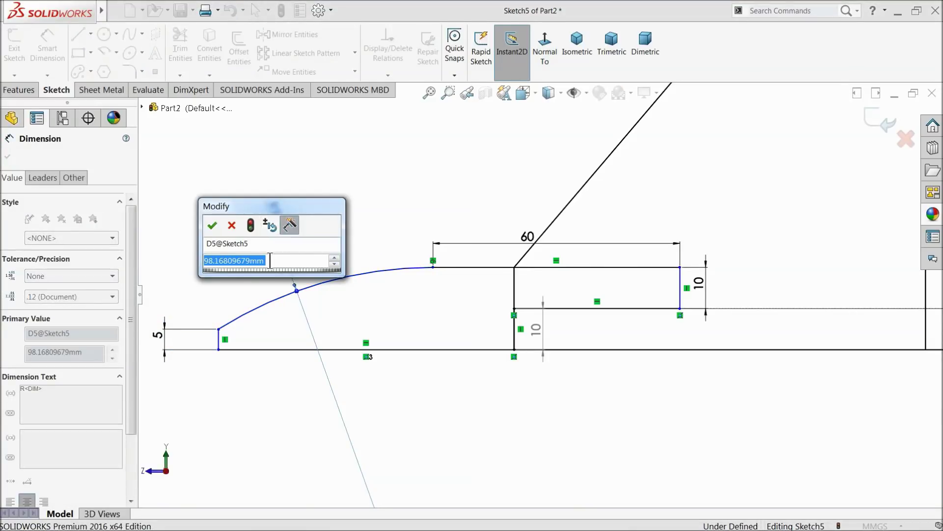
text(150)
key(Return)
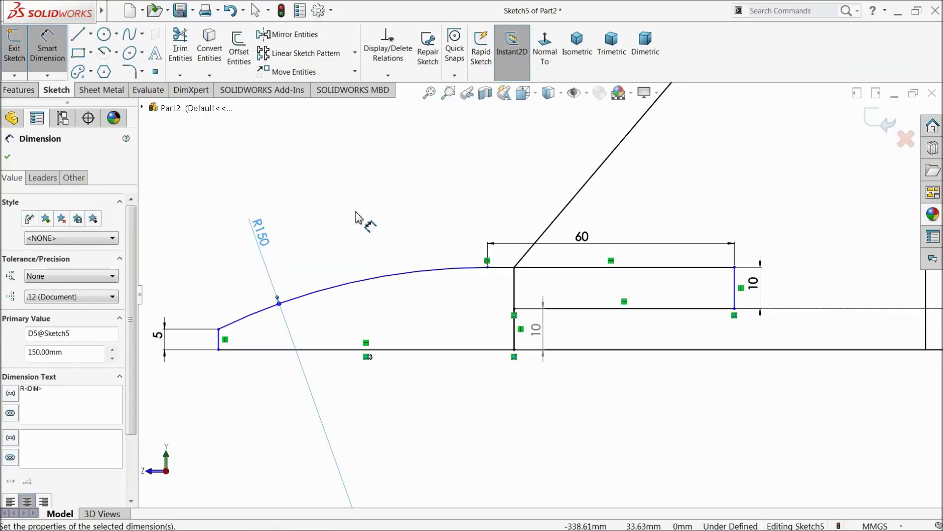
click(242, 188)
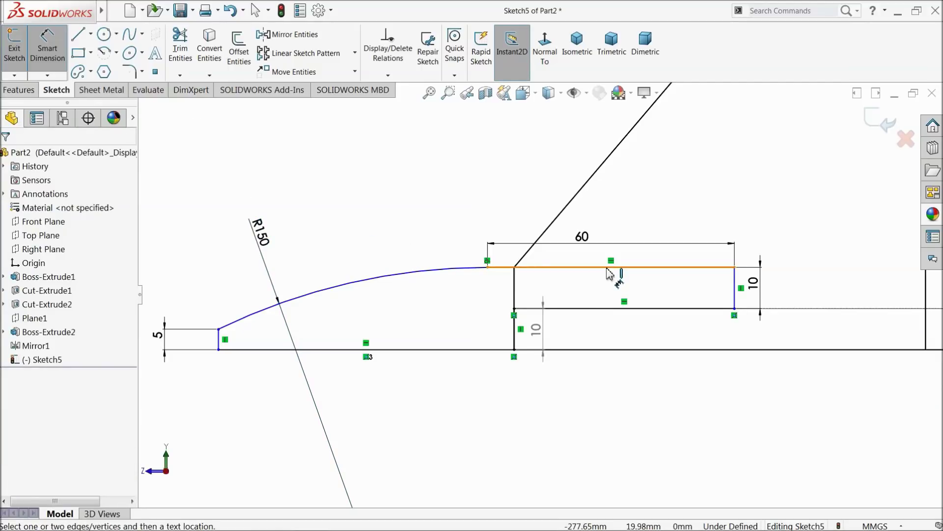
- Set the profile's horizontal line resting on the floor, behind the front face, to 40 mm long and finish dimensioning
click(607, 309)
click(606, 393)
text(40)
click(544, 393)
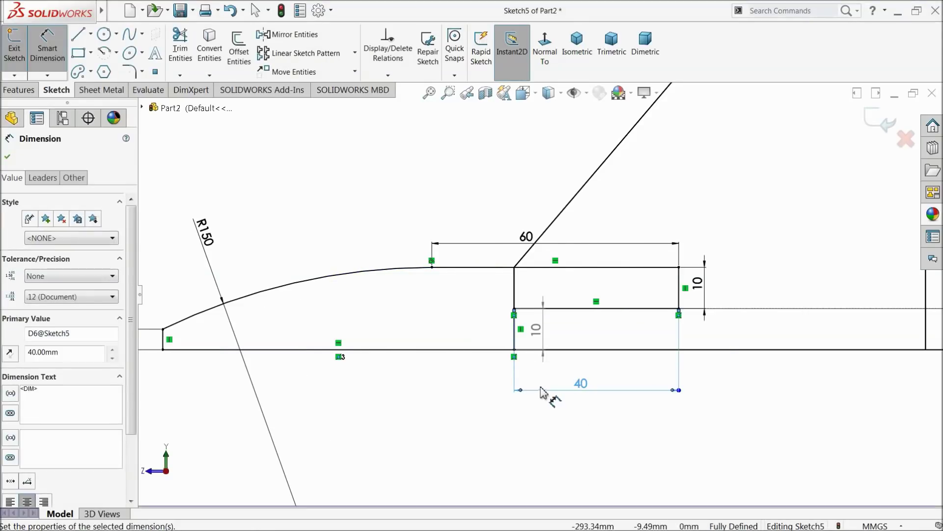
scroll(414, 371, up, 3)
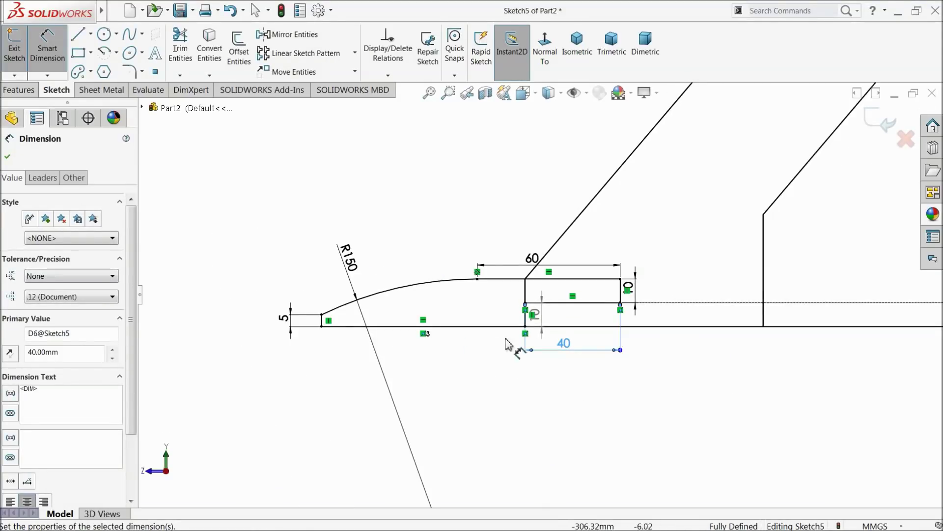
scroll(509, 340, up, 5)
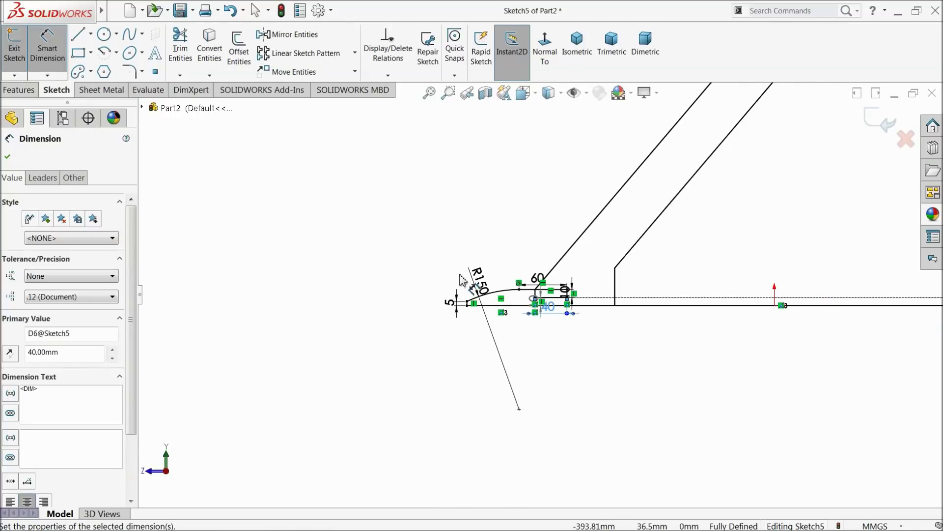
scroll(528, 308, down, 3)
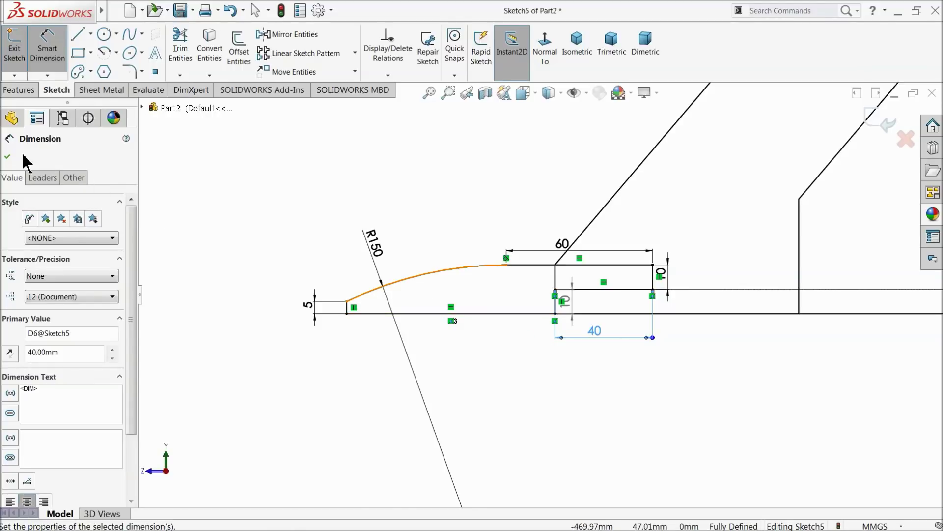
click(7, 158)
- Switch the model display to Shaded With Edges
click(19, 89)
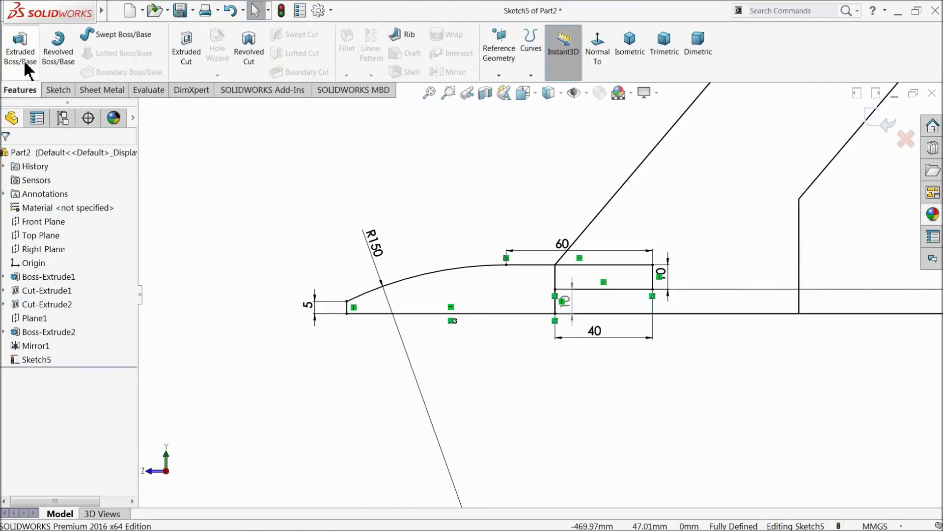
click(549, 93)
click(552, 113)
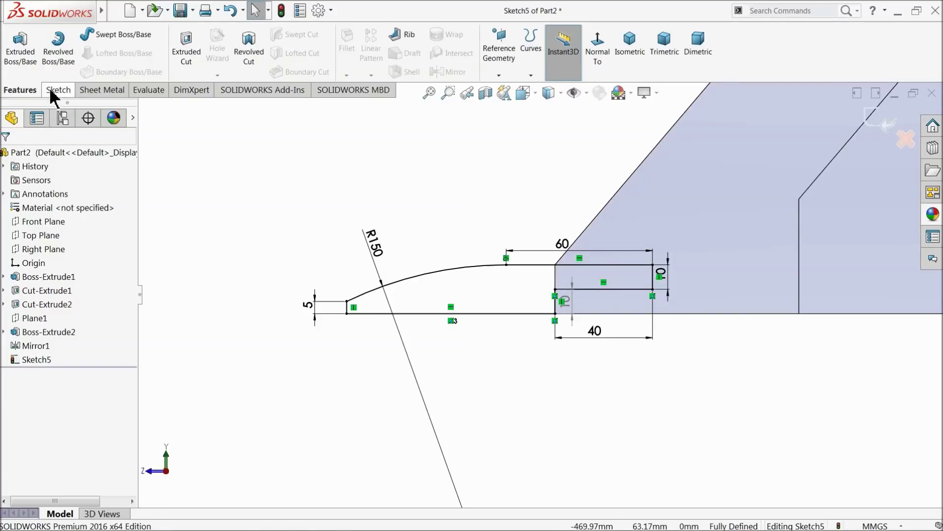
- Extrude the tooth profile on the floor's front lip with a Mid Plane end condition and a depth of 50 mm
click(19, 49)
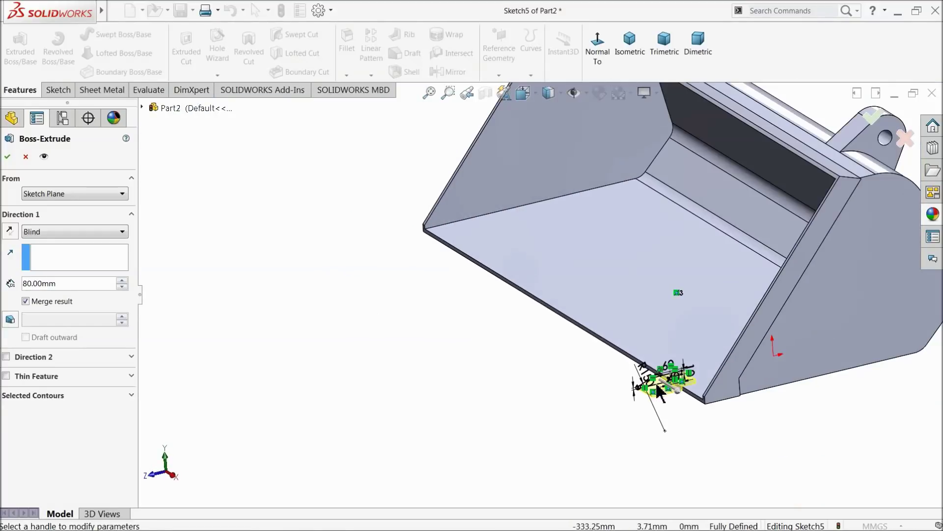
scroll(661, 392, down, 8)
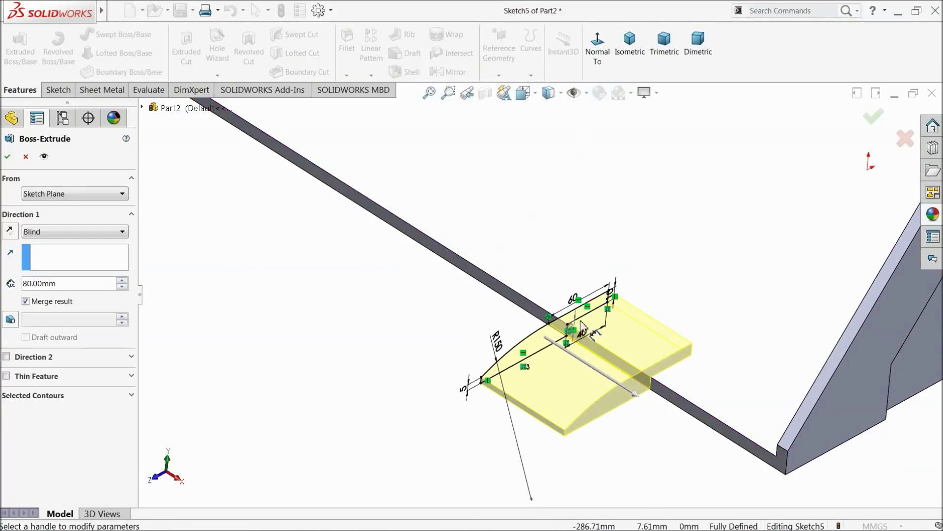
scroll(582, 326, down, 3)
click(39, 232)
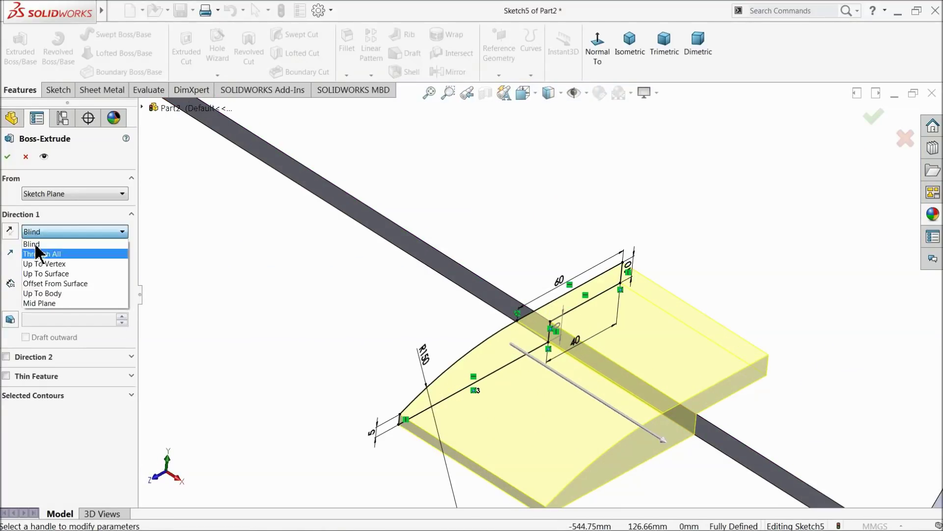
click(37, 302)
scroll(385, 300, up, 2)
scroll(385, 296, up, 4)
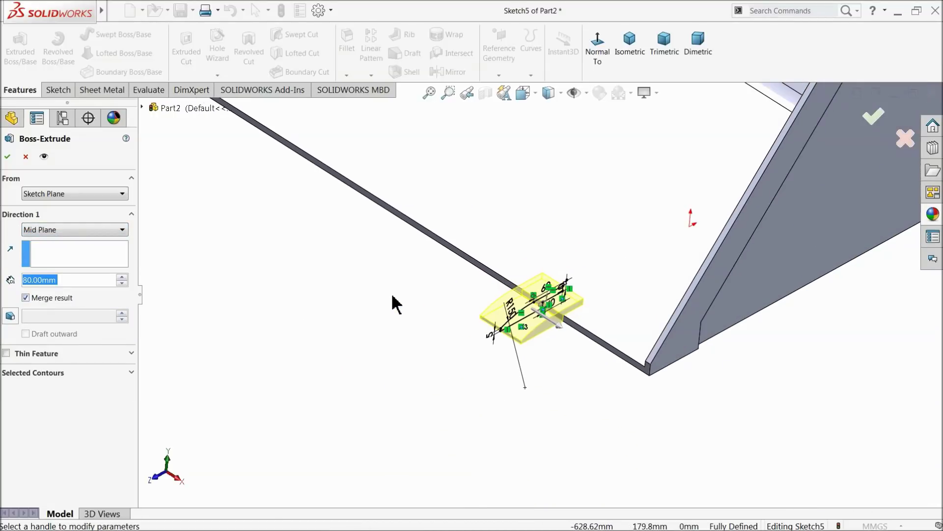
scroll(392, 297, up, 5)
scroll(544, 288, down, 3)
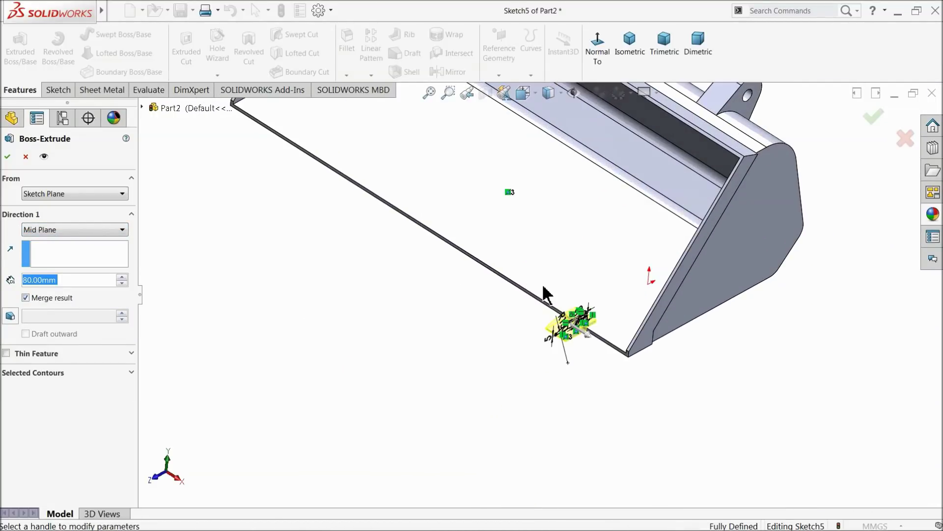
scroll(562, 314, down, 5)
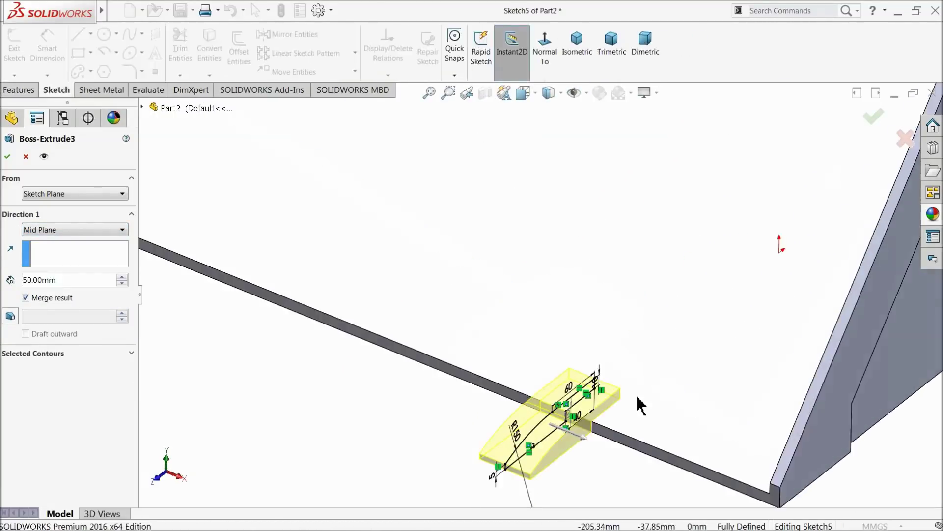
- Turn off Merge result for the tooth extrusion to keep it as a separate body, and accept the feature
scroll(613, 439, up, 1)
scroll(611, 437, down, 2)
scroll(586, 408, down, 1)
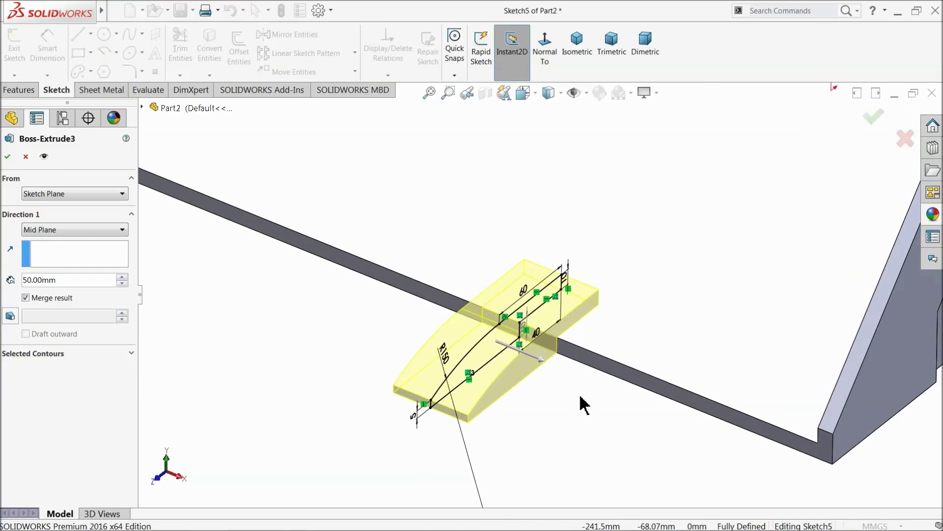
click(25, 297)
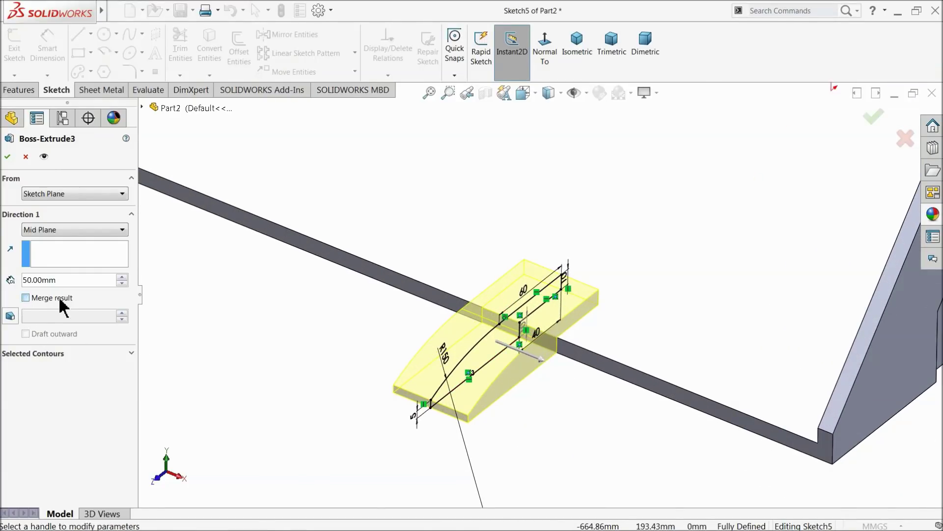
click(7, 156)
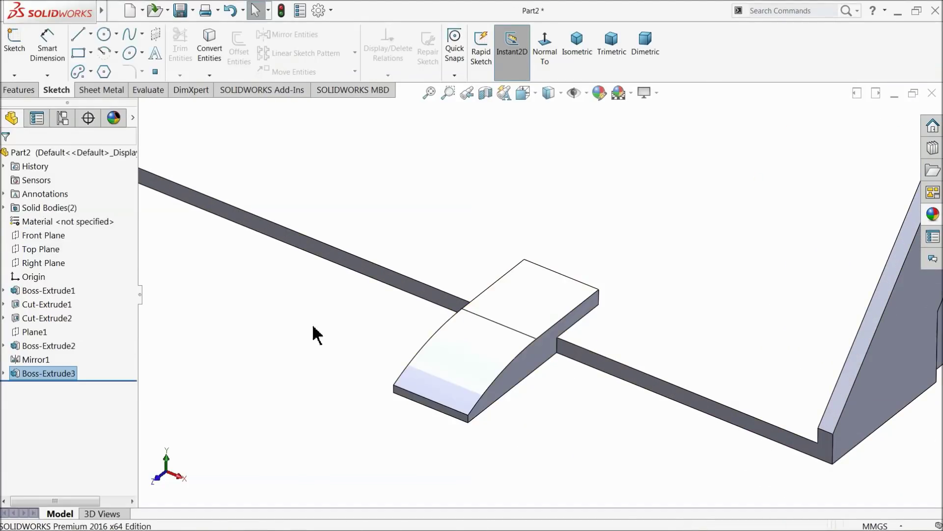
- Start a sketch on the tooth's flat top face and orient the view normal to it
scroll(390, 359, up, 3)
middle_drag(465, 324, 475, 340)
scroll(548, 280, down, 3)
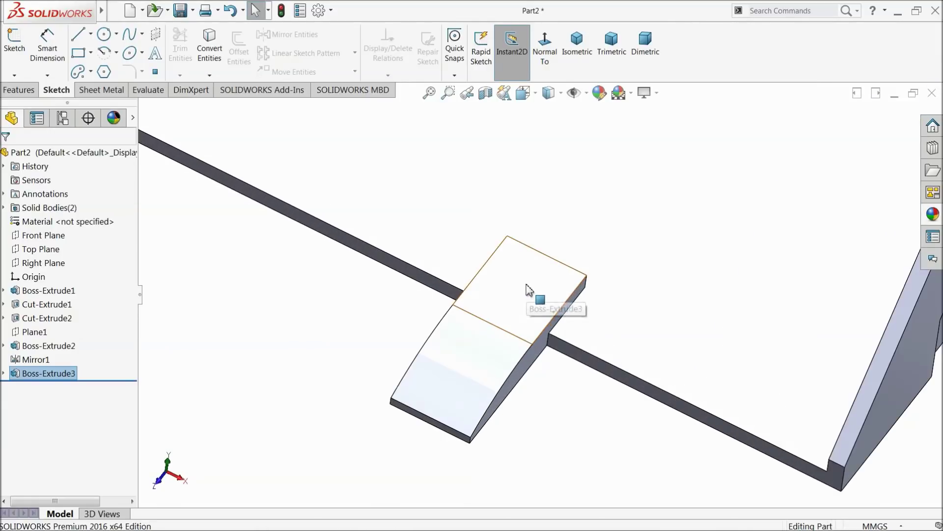
click(526, 283)
click(566, 254)
click(545, 59)
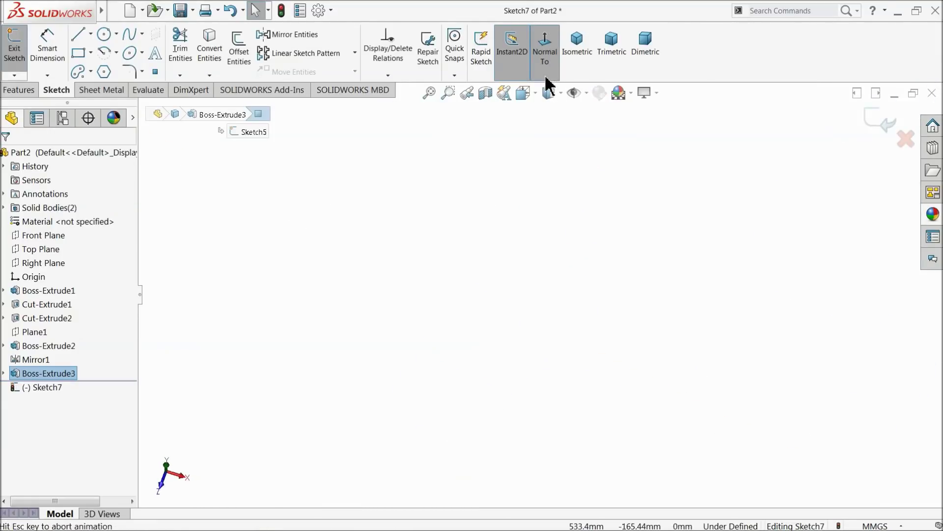
scroll(720, 378, down, 5)
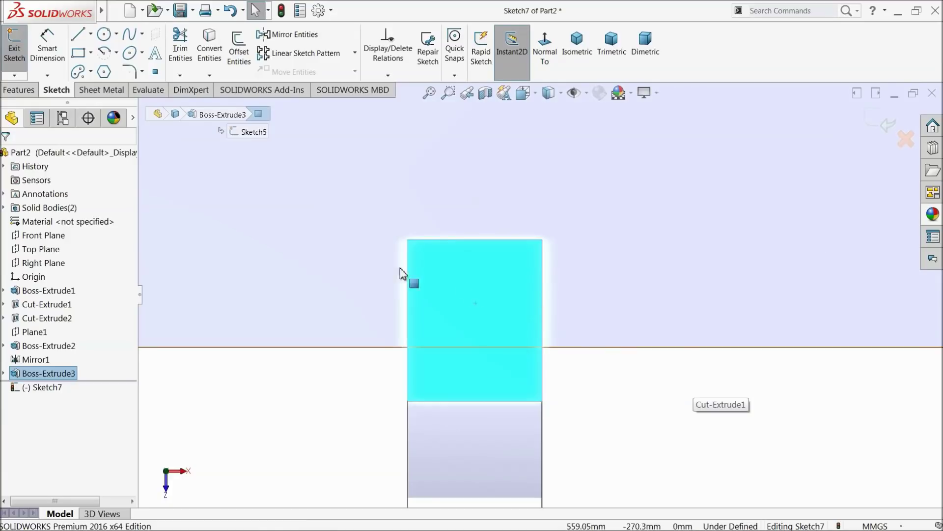
click(362, 383)
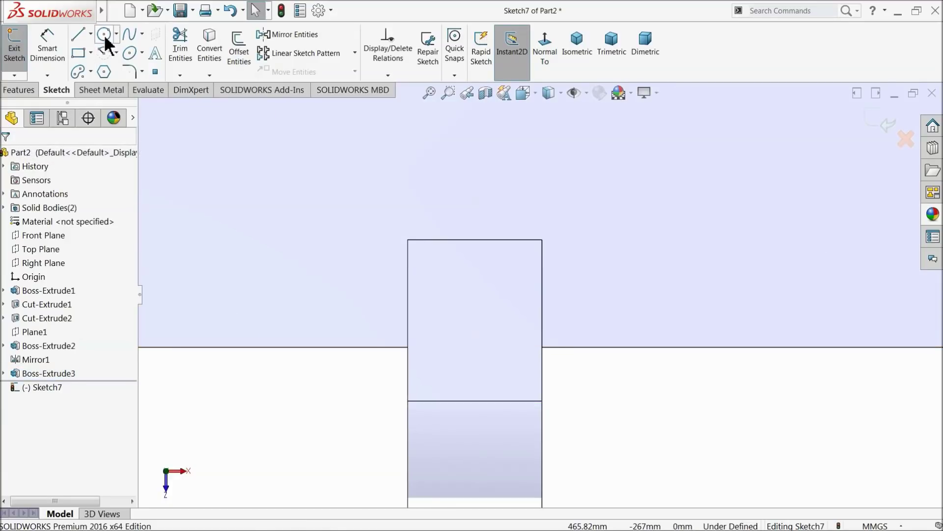
- Draw a diagonal centerline from the tooth's rear corner to the opposite side edge where it meets the floor's front edge
click(91, 34)
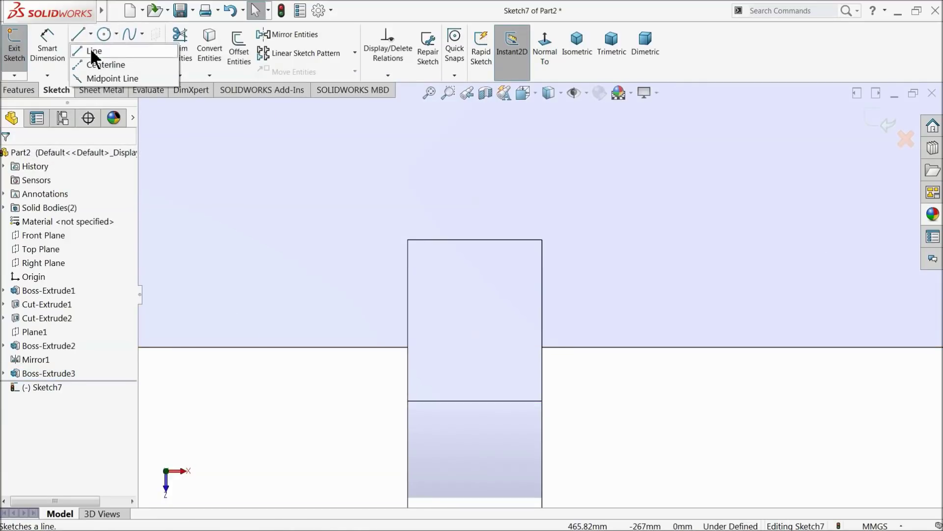
click(93, 63)
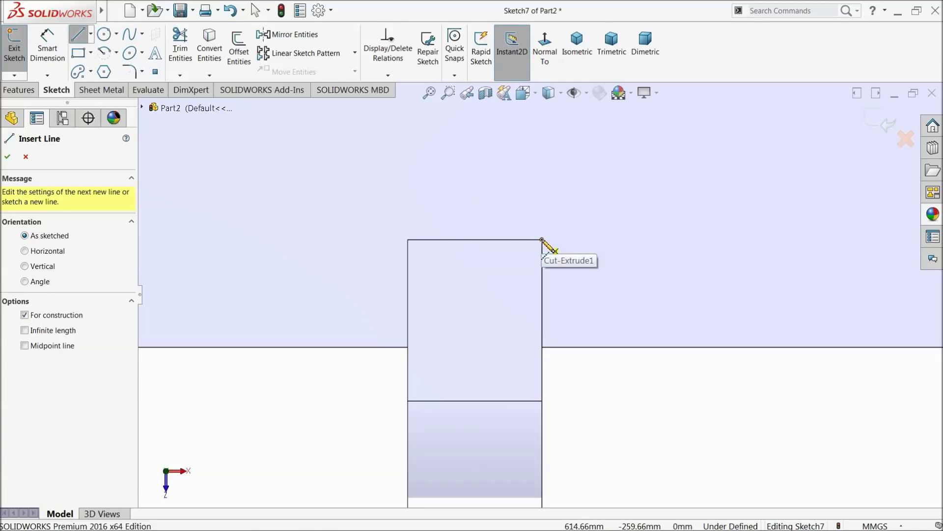
click(542, 239)
click(407, 347)
right_click(321, 384)
click(351, 369)
- Sketch a circle centred on the diagonal centerline's midpoint and set its diameter to 12 mm
click(105, 39)
scroll(453, 295, down, 4)
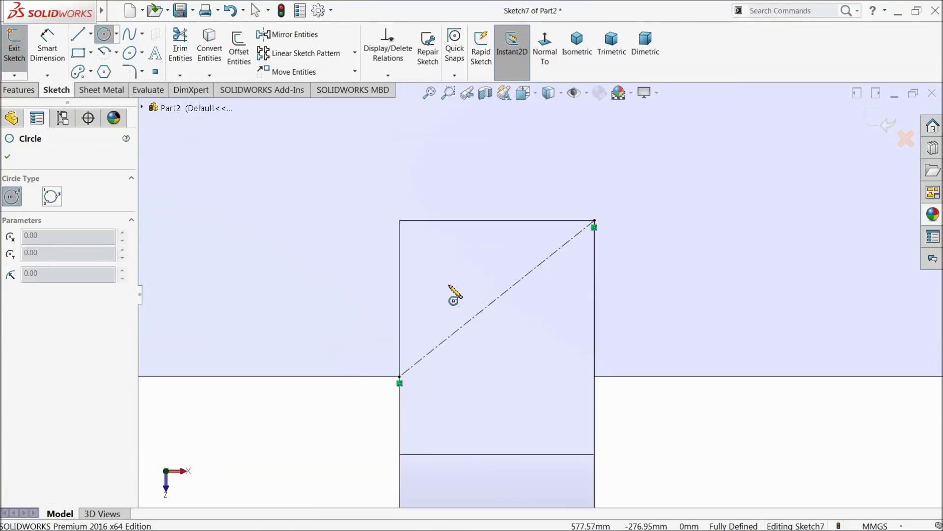
mouse_move(527, 302)
mouse_down()
mouse_move(518, 261)
mouse_move(501, 263)
mouse_up()
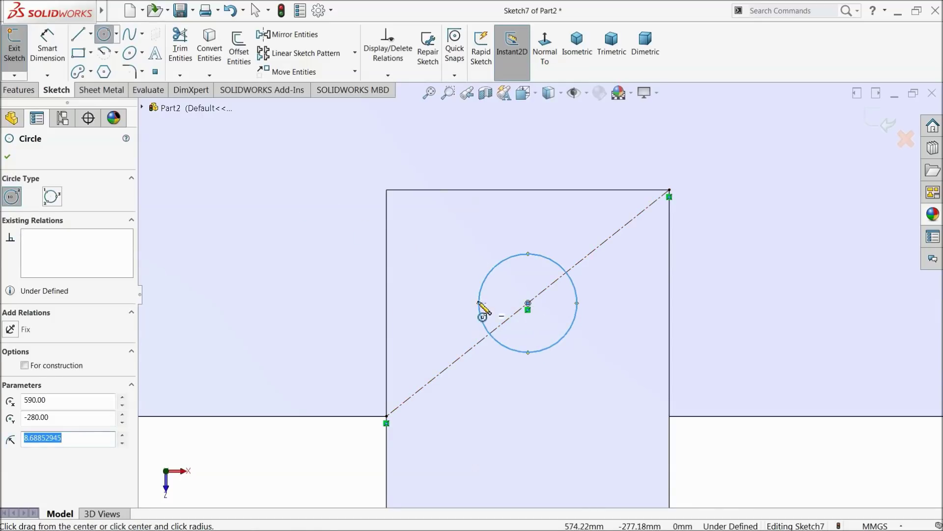
click(60, 52)
click(507, 268)
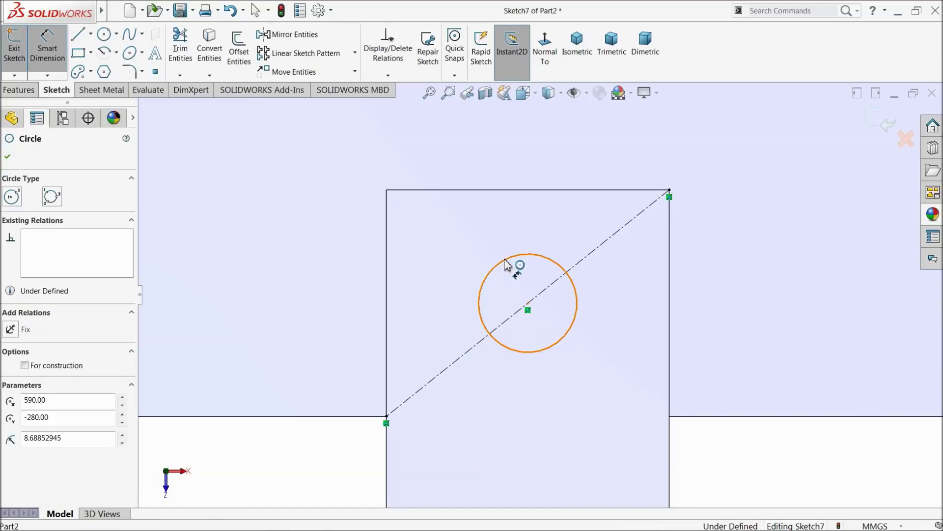
click(519, 234)
text(12)
key(Return)
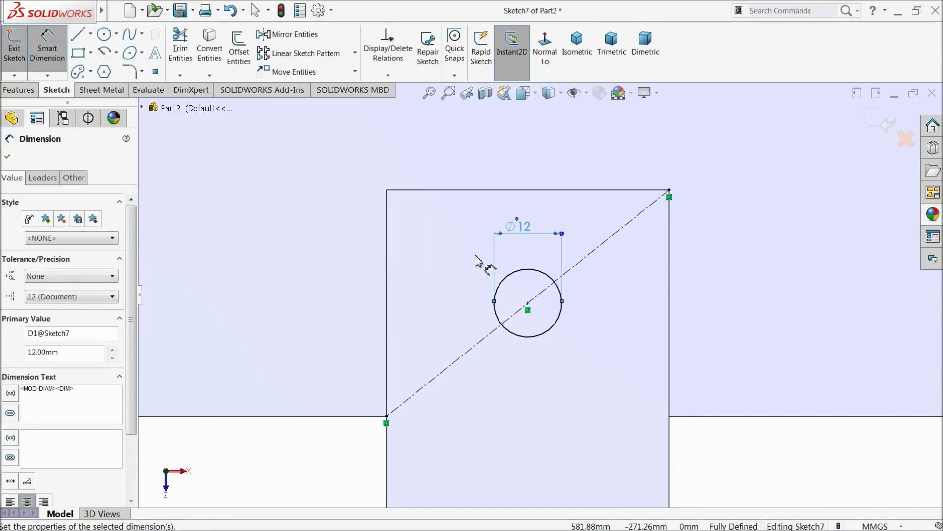
click(7, 156)
- Cut the 12 mm circle with Extruded Cut using the Through All end condition
click(19, 89)
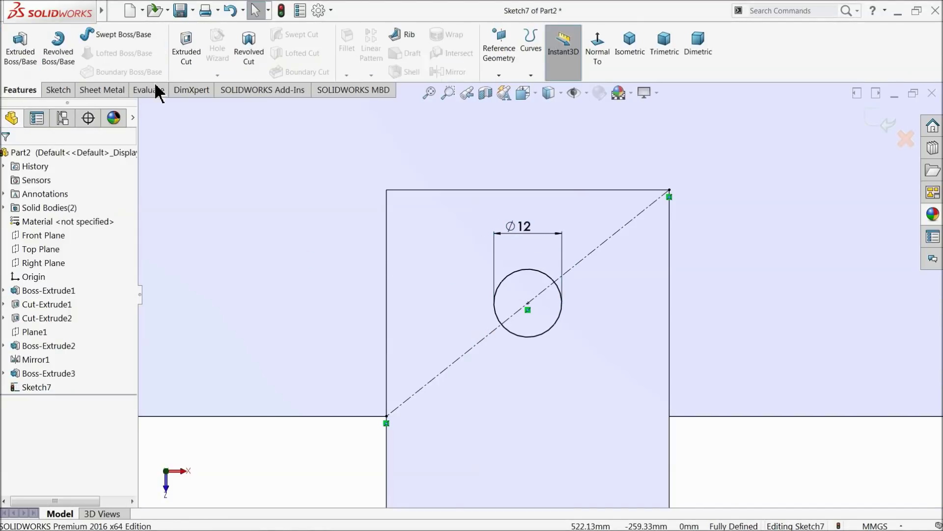
click(184, 49)
click(58, 234)
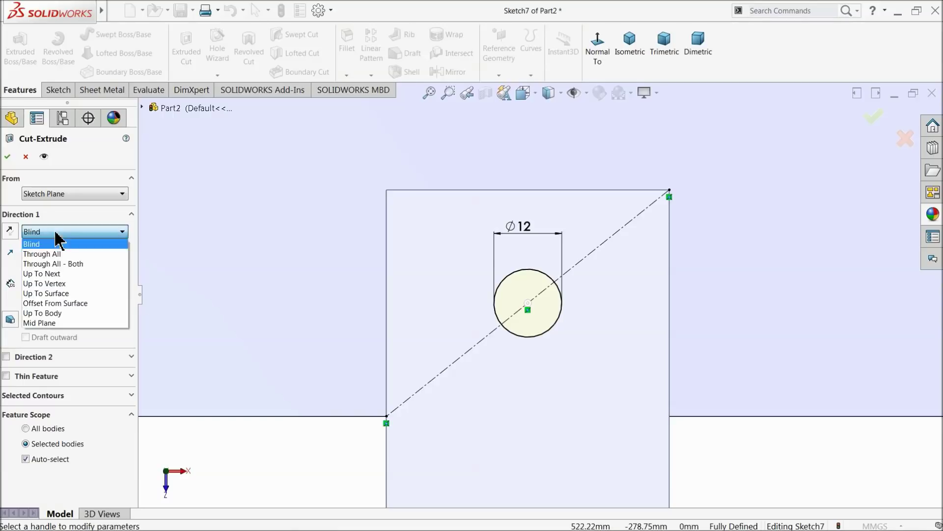
click(57, 260)
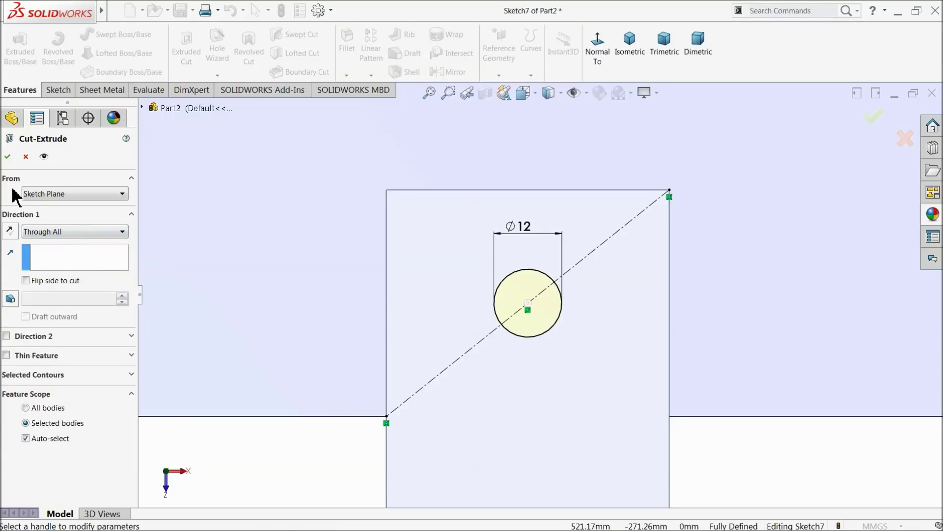
click(7, 157)
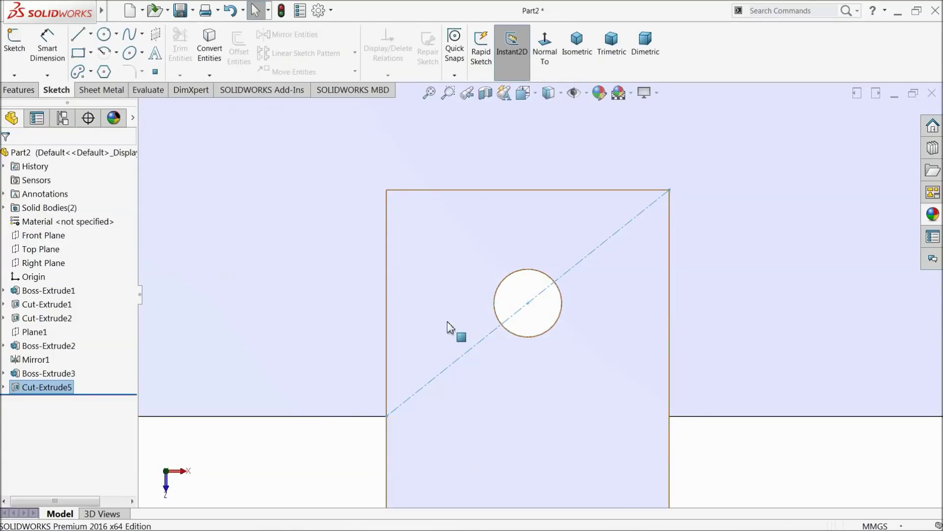
- Start a sketch on the tooth's top face and draw a circle about 25 mm in diameter concentric with the existing hole
click(473, 298)
click(508, 266)
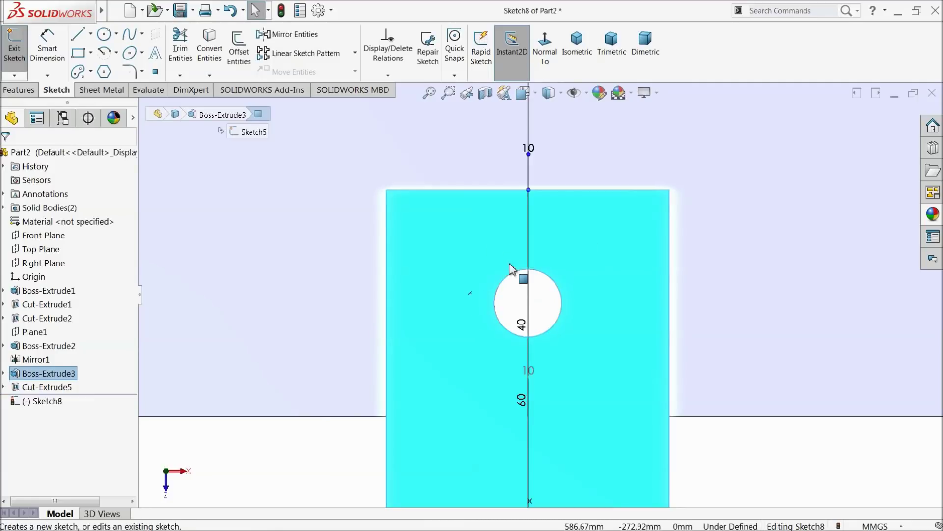
click(104, 34)
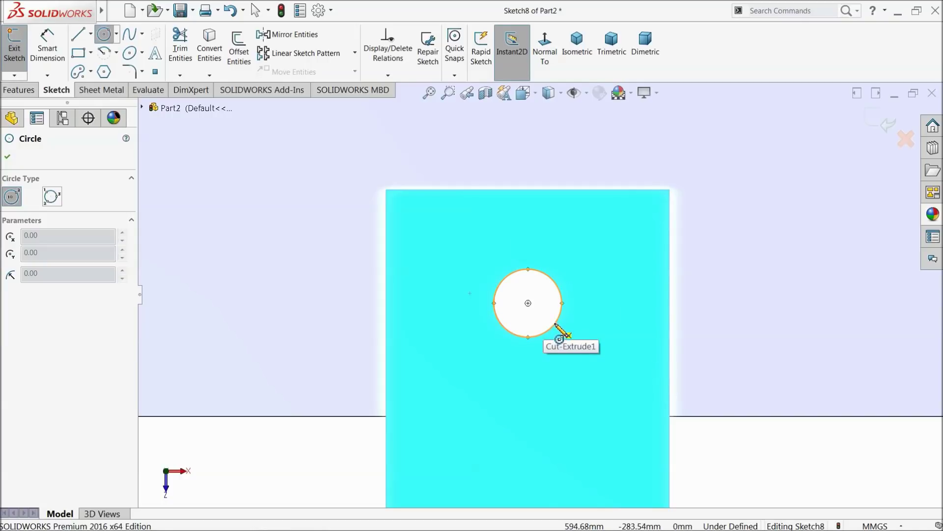
click(528, 303)
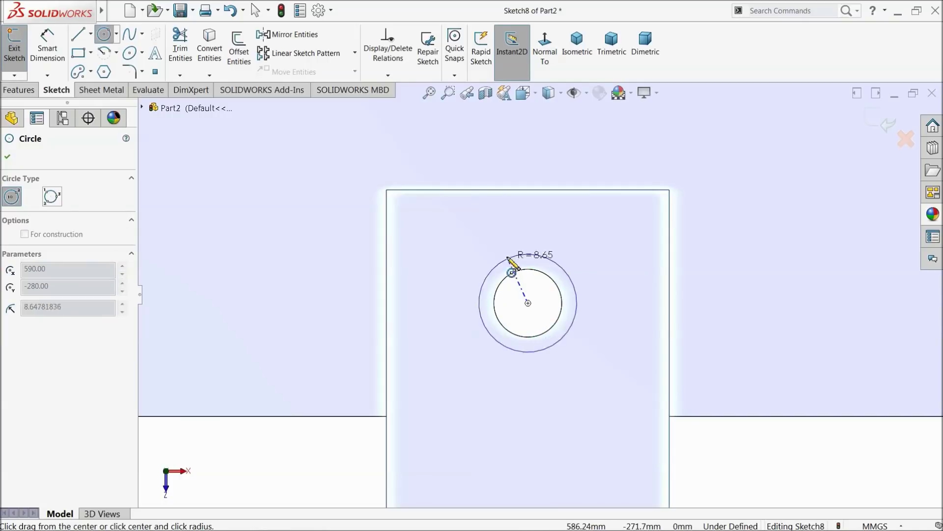
click(507, 237)
- Set the new circle's diameter to 20 mm
key(d)
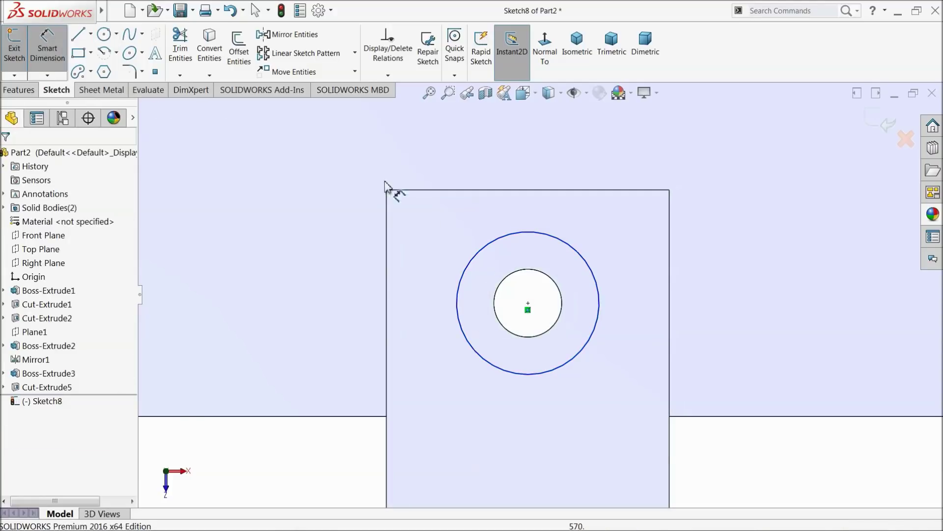
click(486, 250)
click(511, 217)
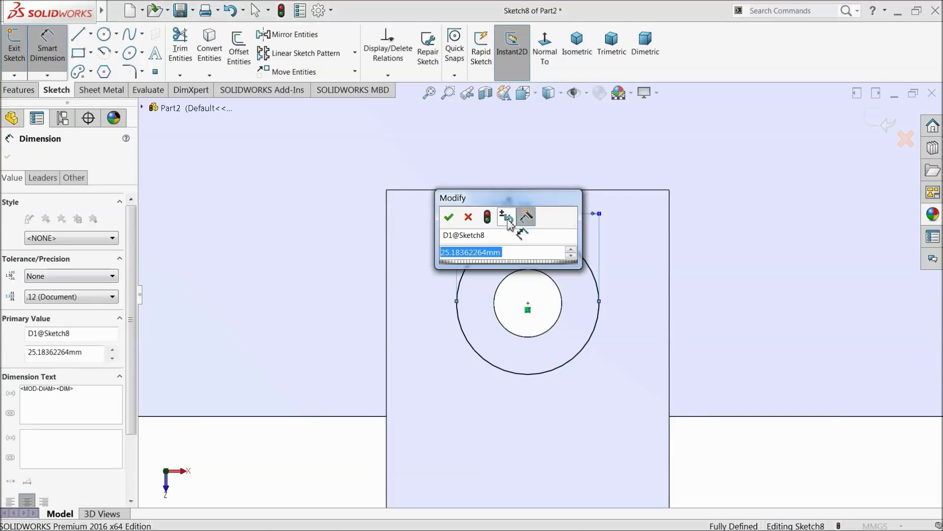
text(20)
click(448, 217)
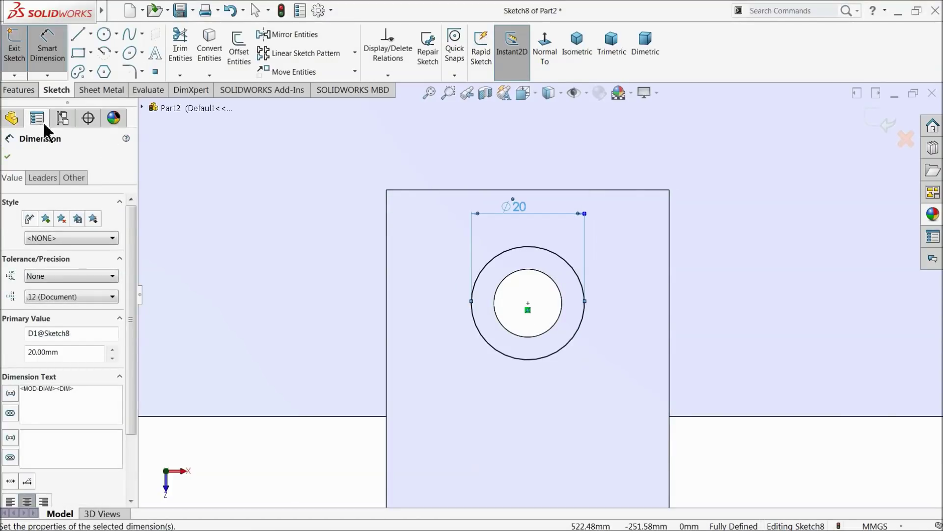
- Cut the 20 mm circle into the tooth with a Blind Extruded Cut 10 mm deep
click(20, 90)
click(186, 63)
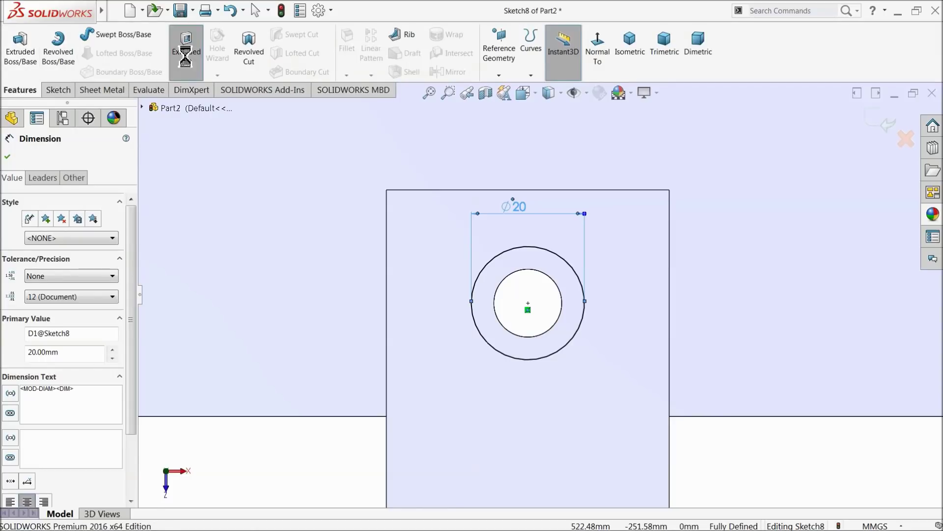
middle_drag(393, 375, 432, 341)
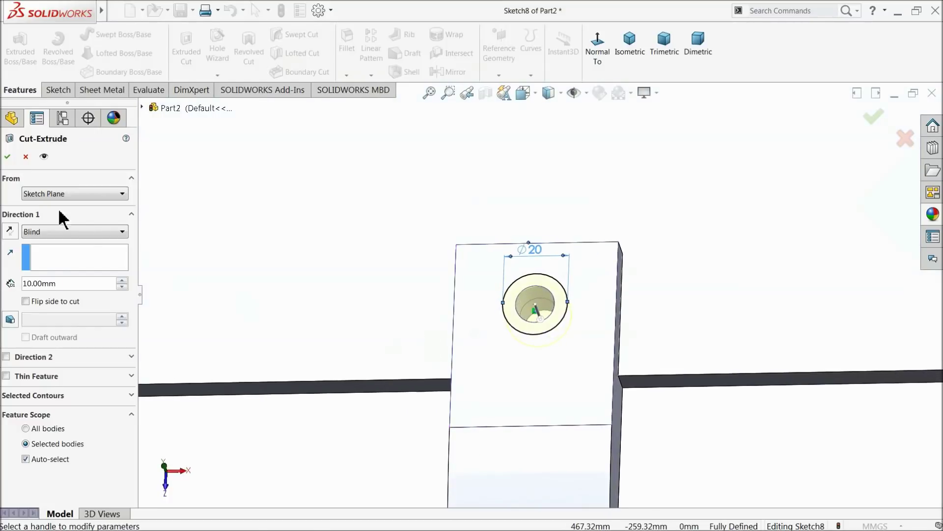
click(8, 156)
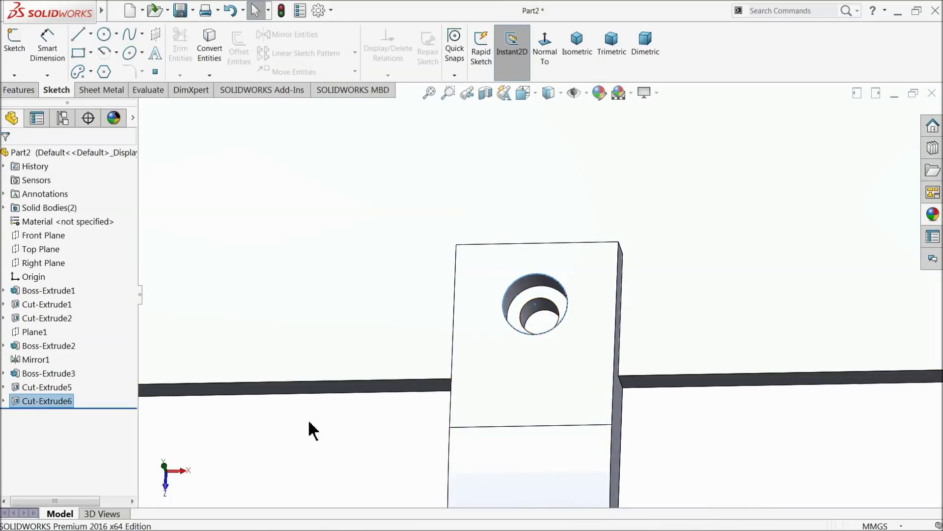
- Start a sketch on the bucket floor's ring-shaped face exposed inside the 20 mm hole and orient the view normal to it
middle_drag(435, 376, 437, 339)
scroll(495, 379, up, 4)
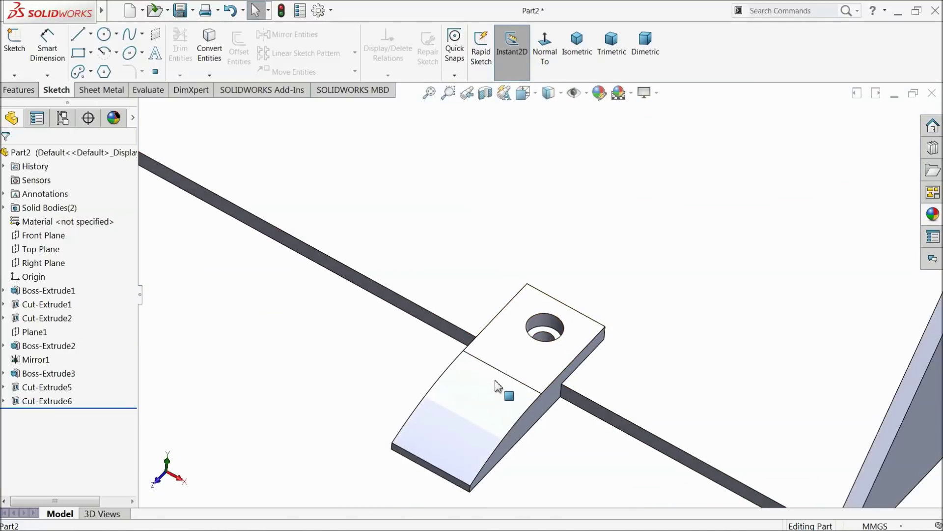
scroll(552, 321, down, 5)
scroll(552, 325, down, 3)
middle_drag(539, 341, 535, 393)
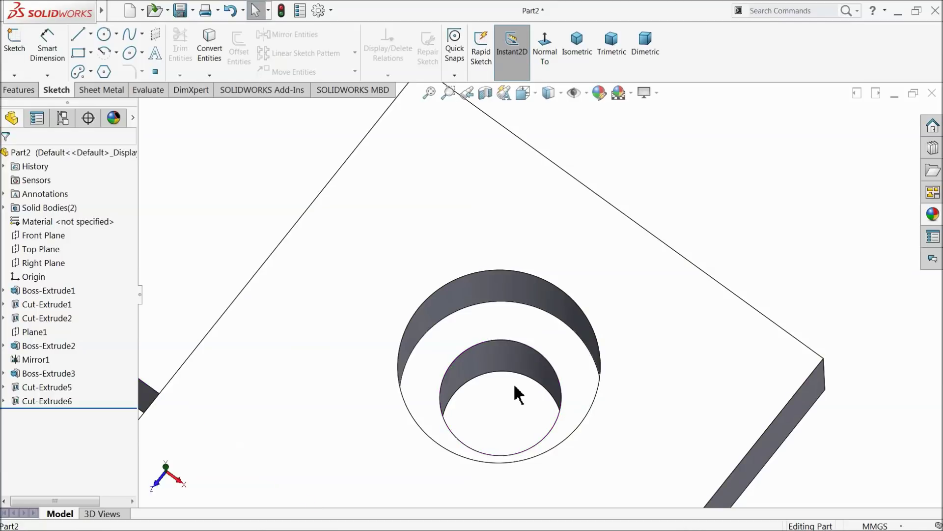
scroll(517, 391, up, 2)
scroll(528, 347, up, 1)
scroll(516, 273, down, 2)
click(521, 271)
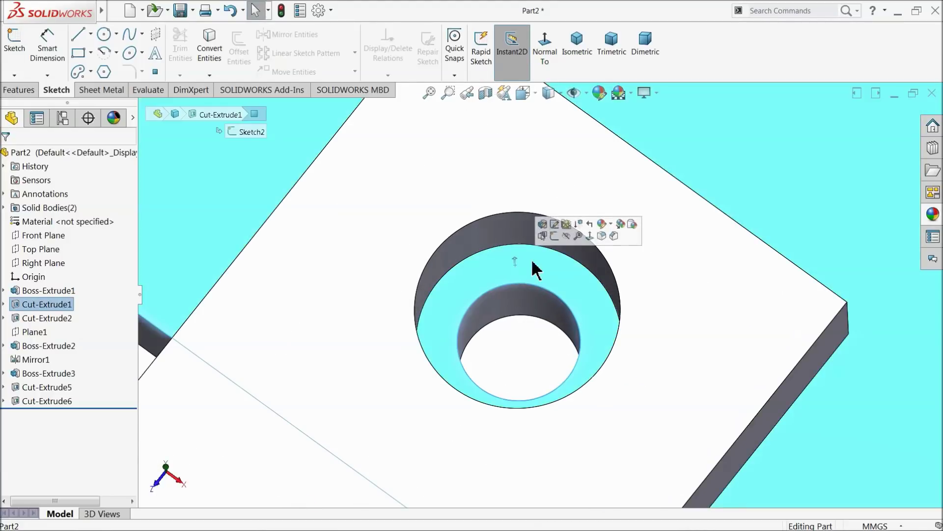
click(554, 237)
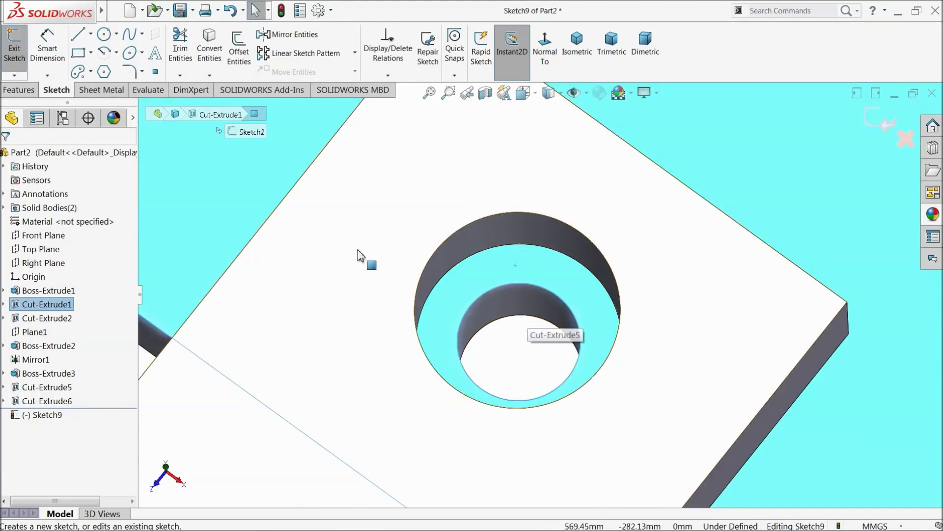
click(550, 55)
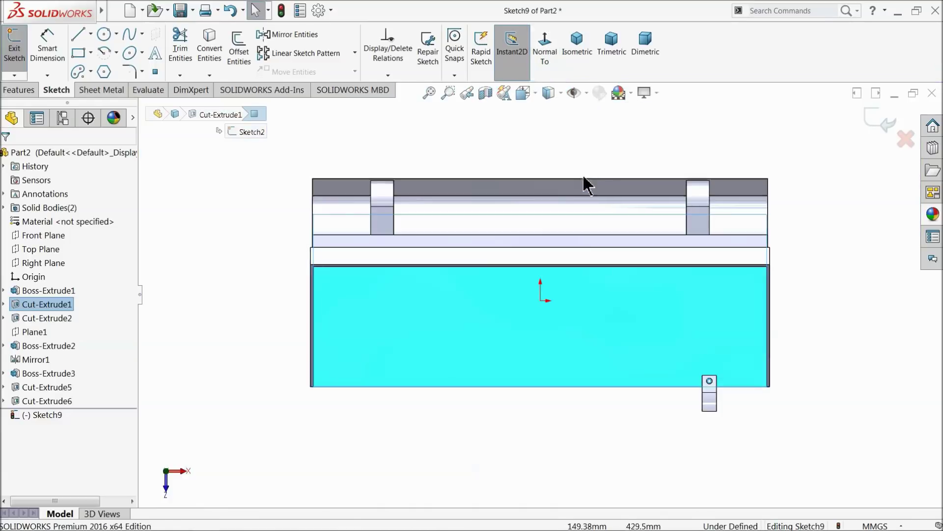
- Sketch a circle about 16.5 mm in diameter between the two hole edges, centred on the hole
scroll(720, 387, down, 5)
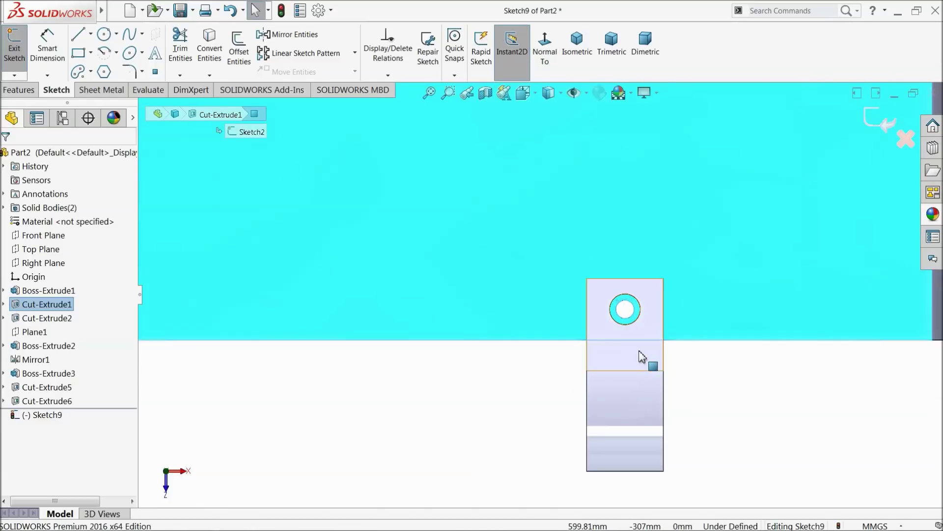
scroll(626, 308, down, 4)
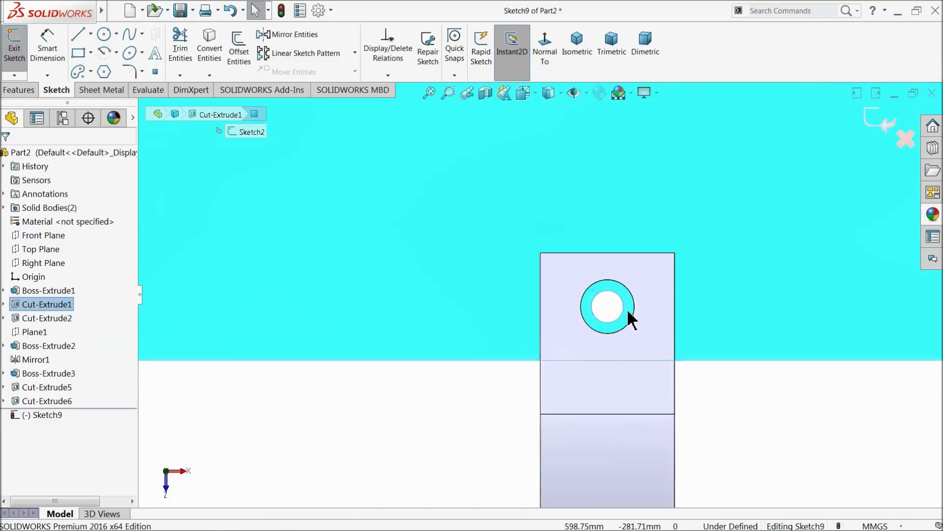
click(103, 35)
scroll(563, 265, down, 3)
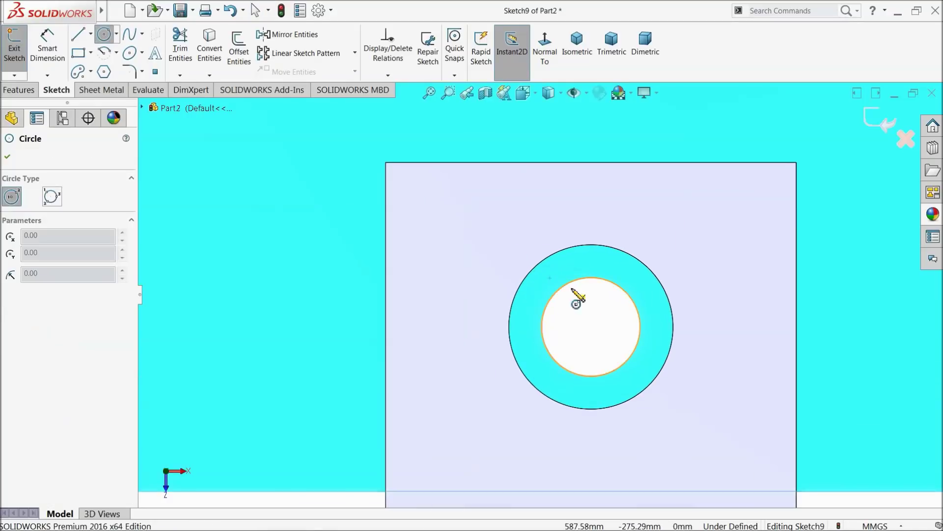
click(591, 326)
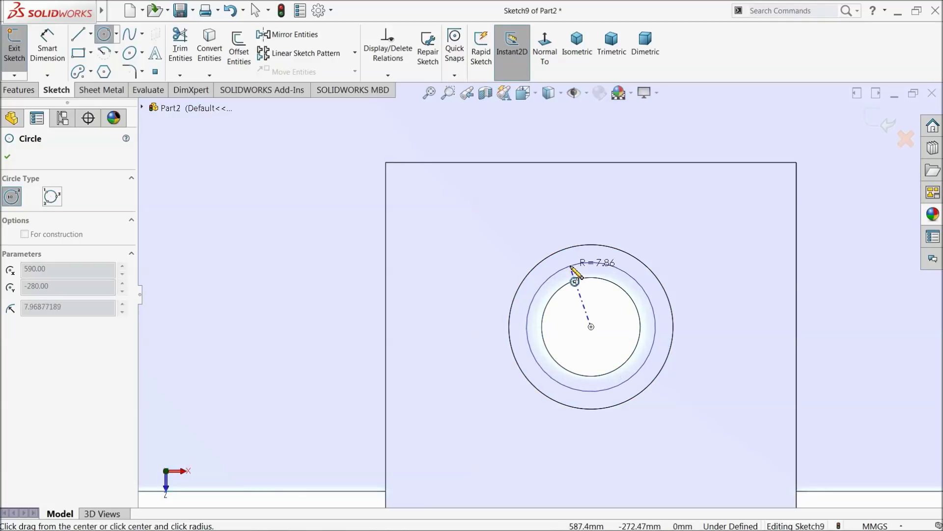
click(570, 264)
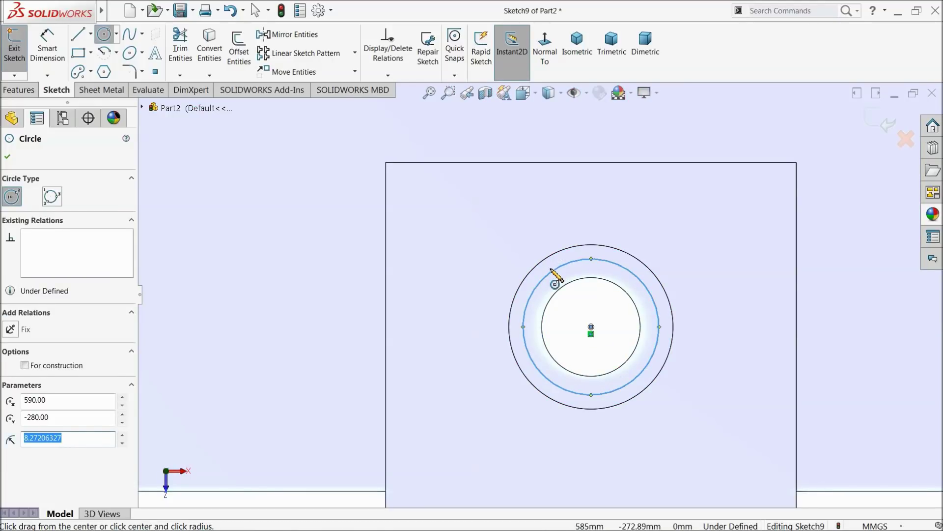
- Set the bolt-head circle's diameter to 17 mm
click(47, 52)
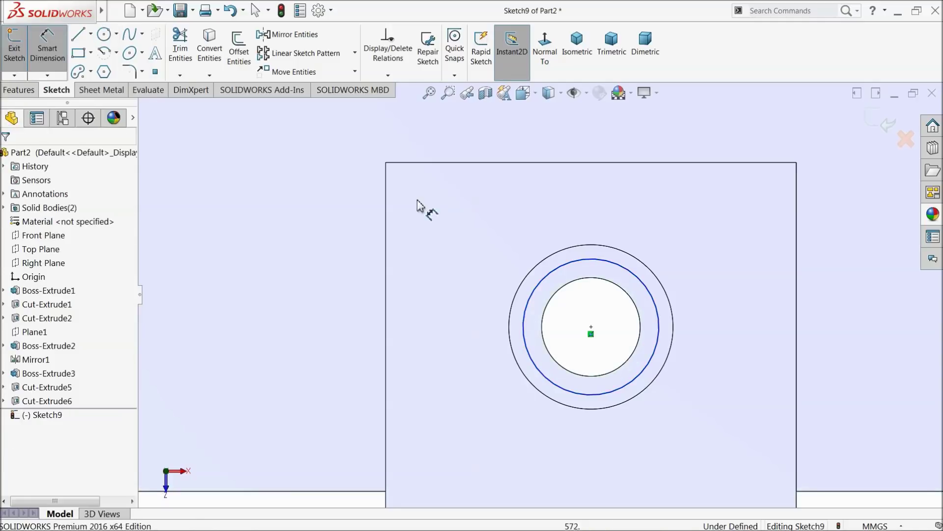
click(549, 280)
click(442, 302)
text(17)
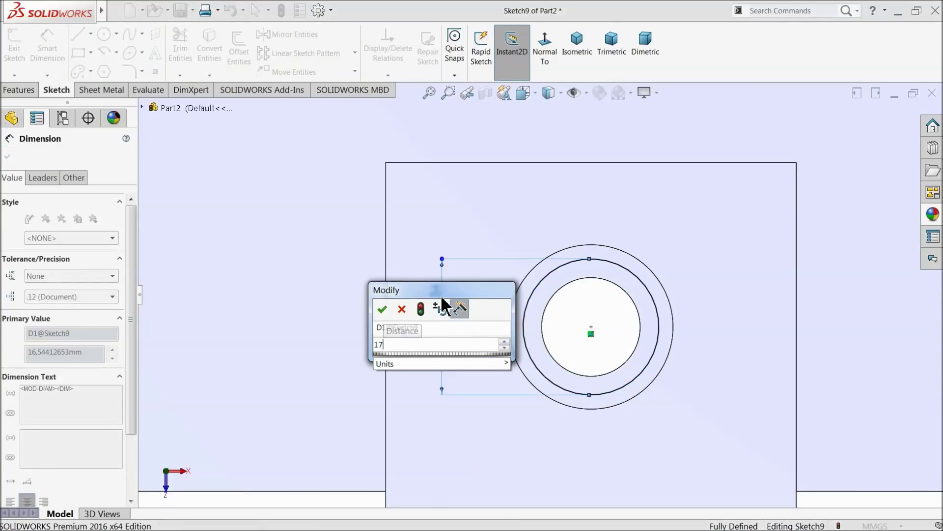
key(Return)
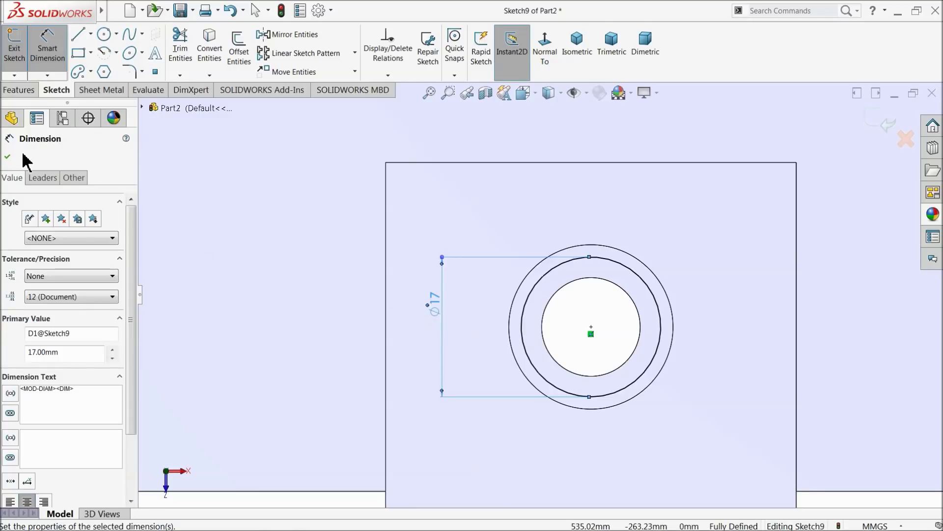
- Extrude the 17 mm circle as a Blind boss 8 mm high with Merge result on, forming the bolt head
click(18, 92)
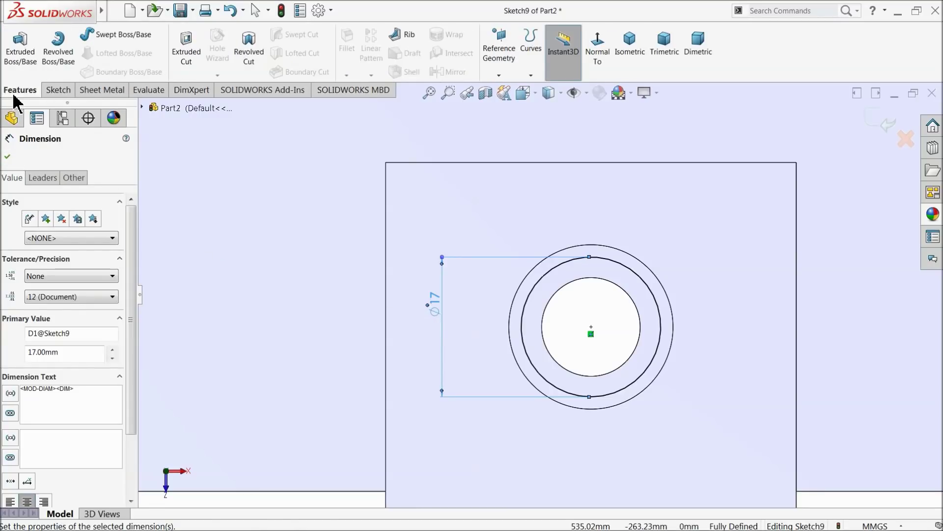
click(20, 47)
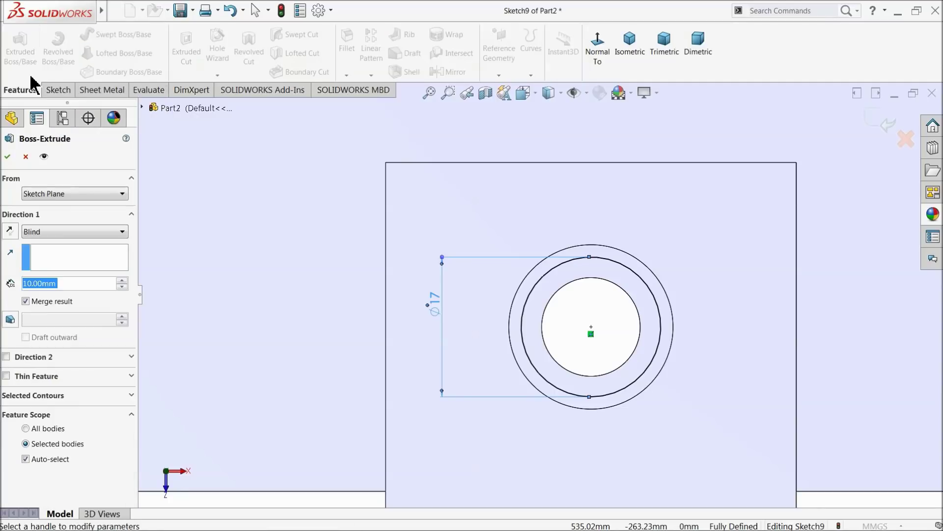
text(8)
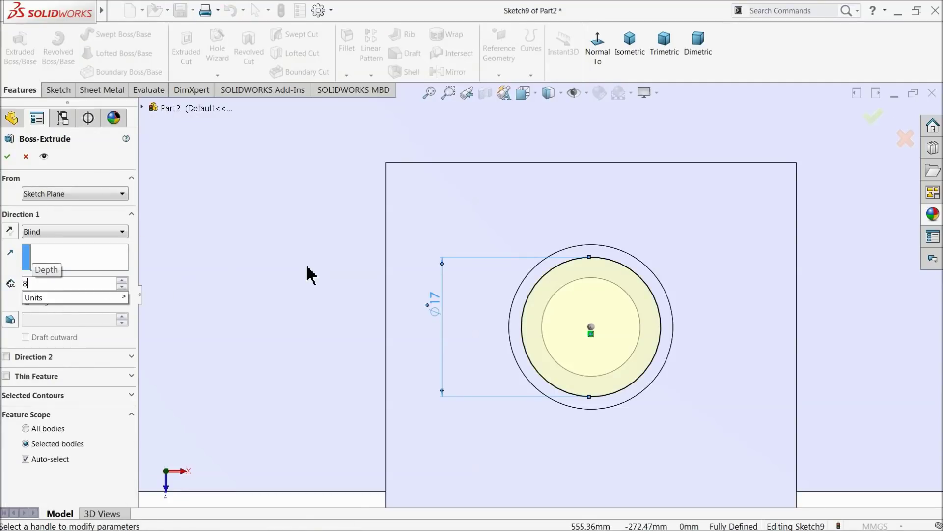
middle_drag(308, 275, 299, 184)
key(Return)
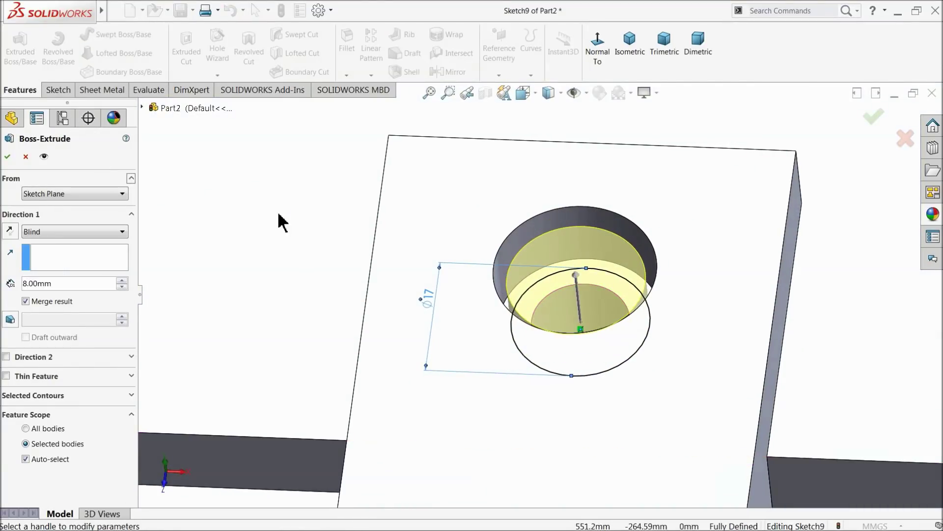
click(6, 157)
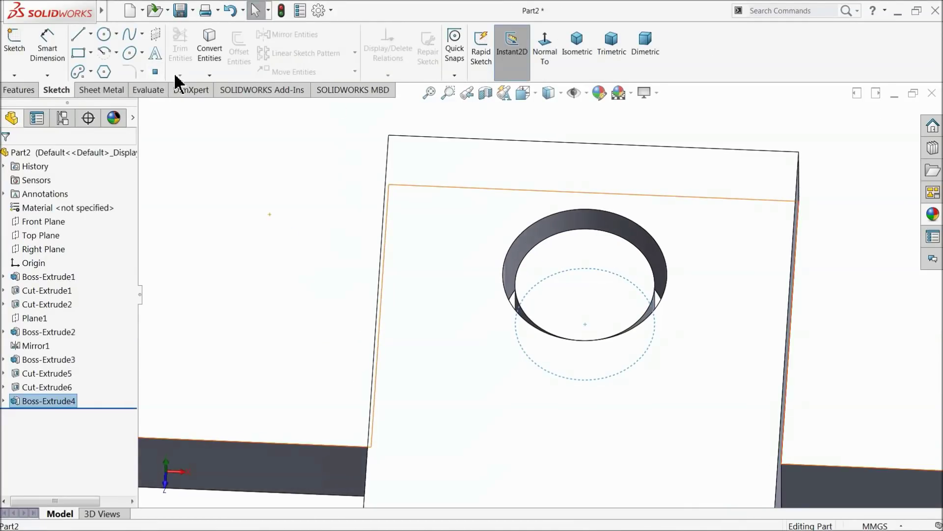
- Fillet the bolt head's top face with a 1 mm symmetric radius
click(344, 61)
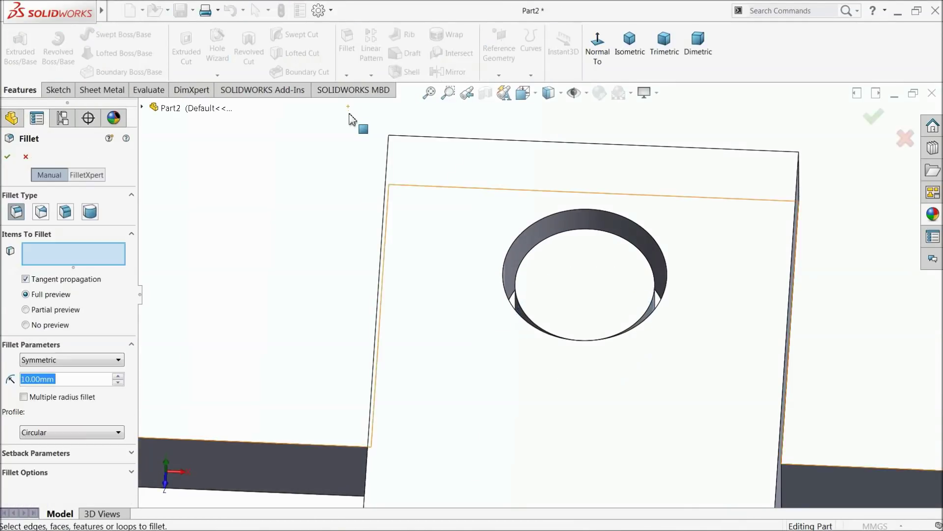
click(552, 270)
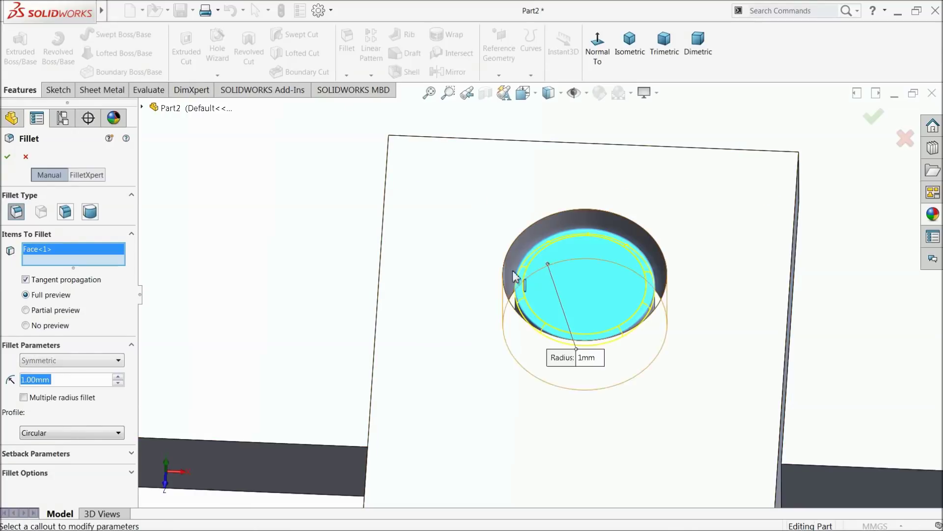
click(10, 157)
- Start a sketch on the ring-shaped floor face around the bolt head and orient the view normal to it
middle_drag(373, 275, 368, 355)
scroll(568, 294, down, 5)
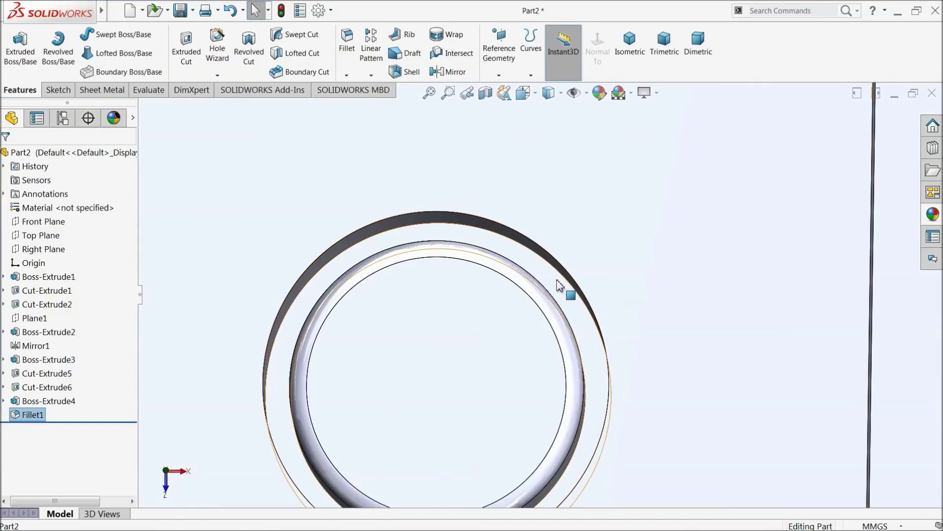
click(590, 267)
click(596, 249)
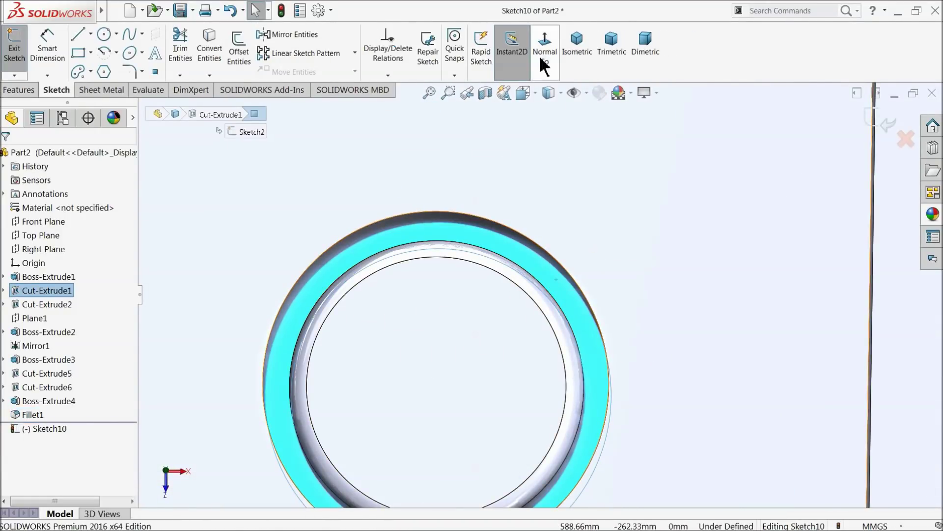
click(543, 51)
- Sketch a circle about 5.8 mm in radius centred on the bolt head
click(104, 34)
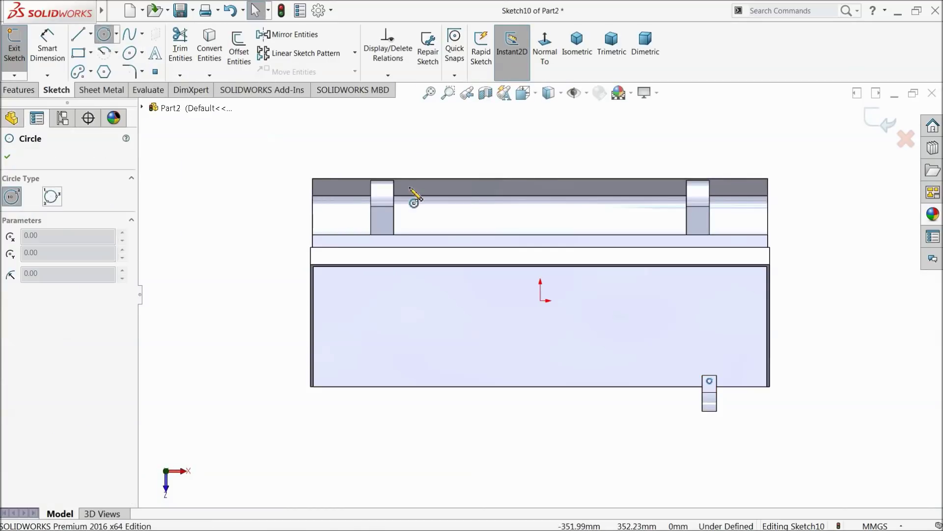
scroll(585, 311, down, 3)
scroll(628, 343, up, 3)
scroll(670, 363, down, 3)
scroll(651, 339, down, 5)
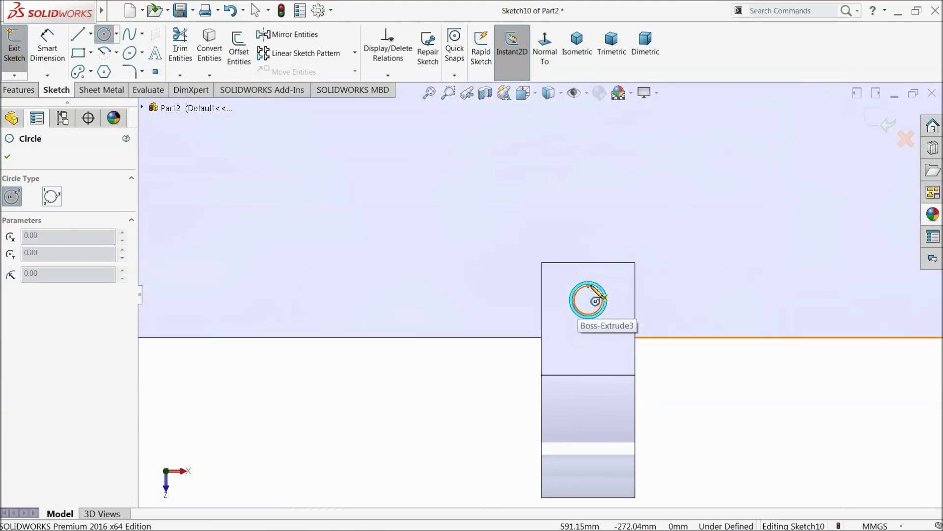
click(549, 325)
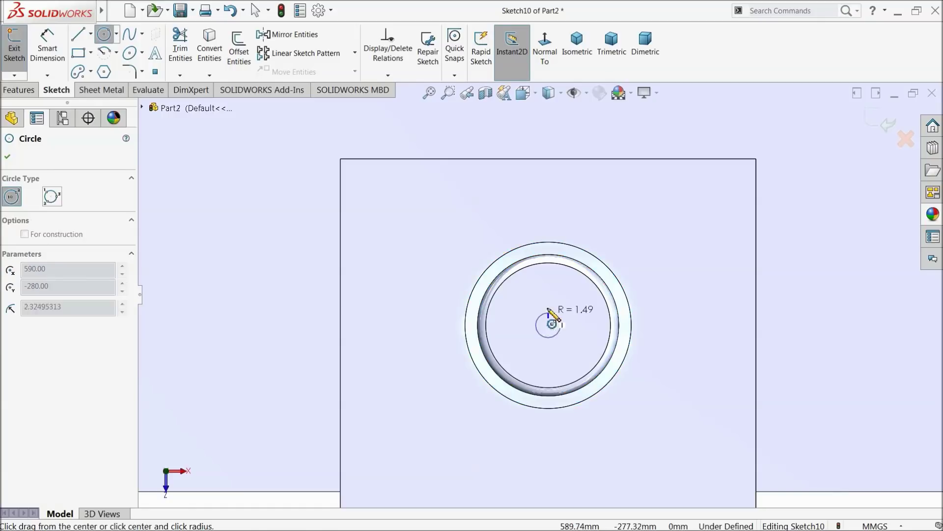
click(548, 278)
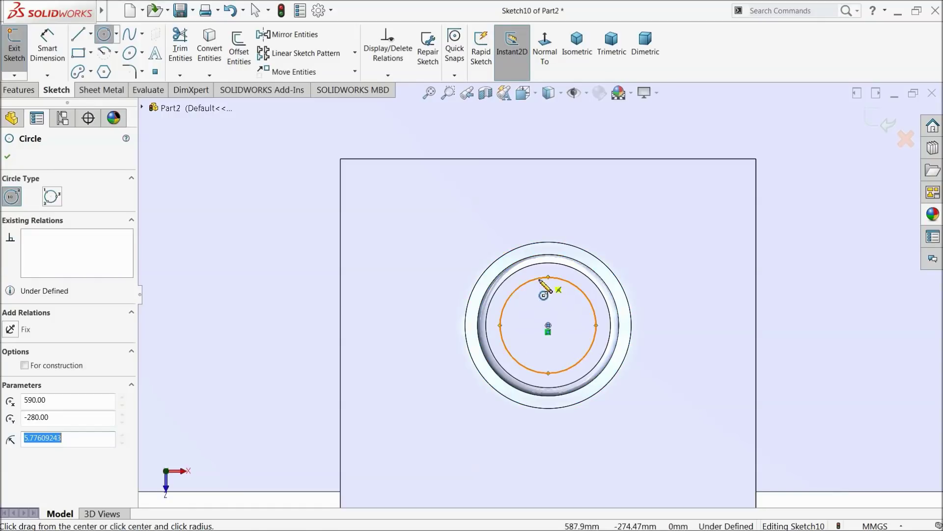
- Dimension the circle centred on the bolt head and set its diameter to 12 mm
click(25, 92)
click(57, 90)
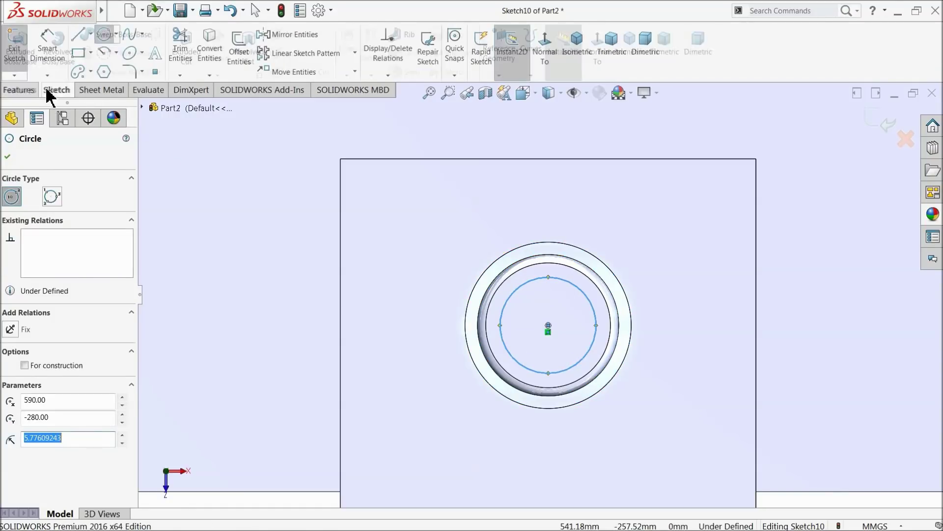
click(47, 46)
click(596, 323)
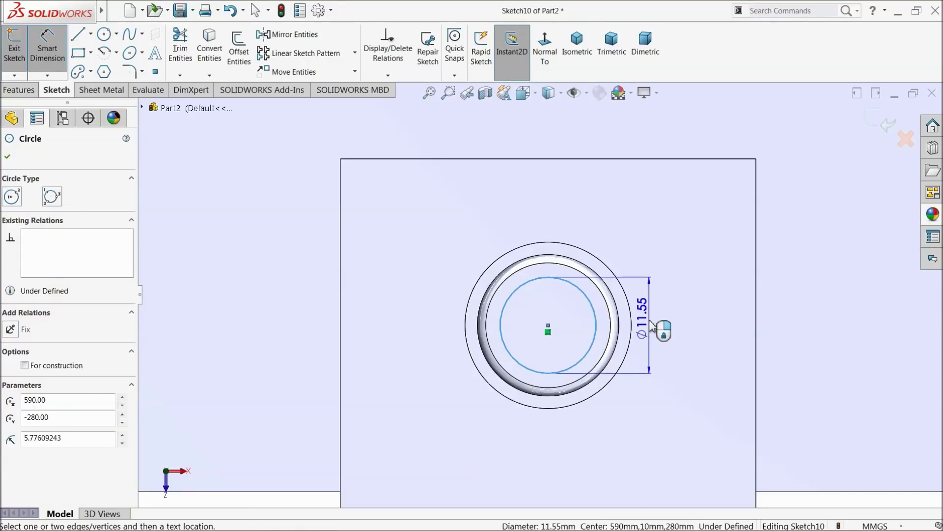
click(656, 328)
text(10)
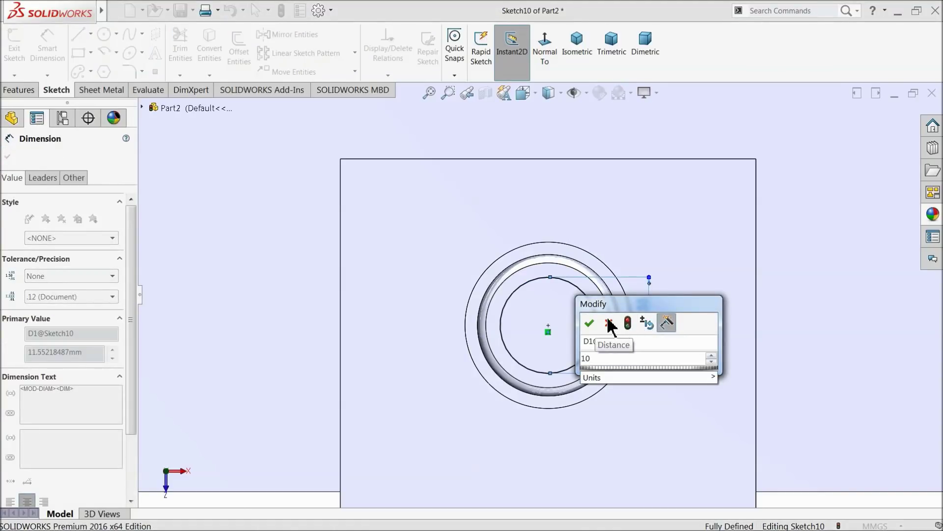
key(Return)
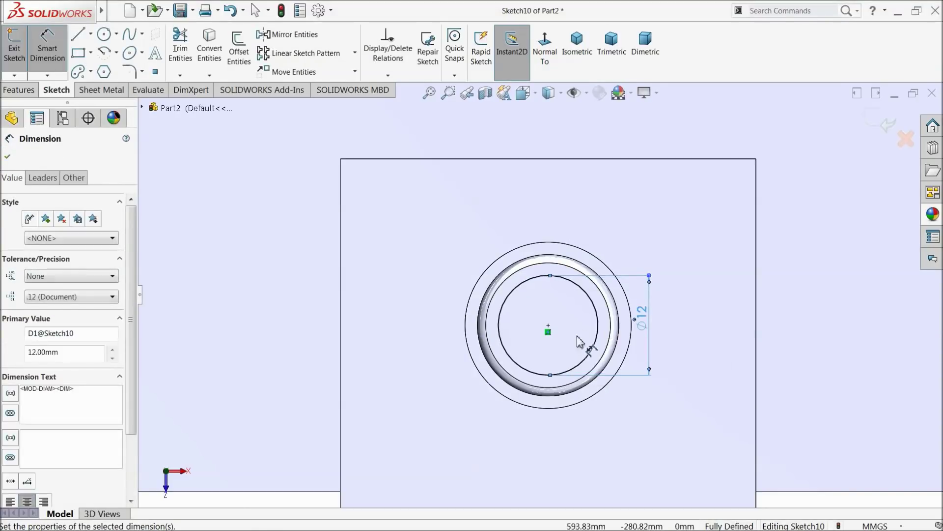
- Extrude the 12 mm circle as a Blind boss 8 mm deep in the reversed direction with Merge result on, forming the bolt shank
click(18, 89)
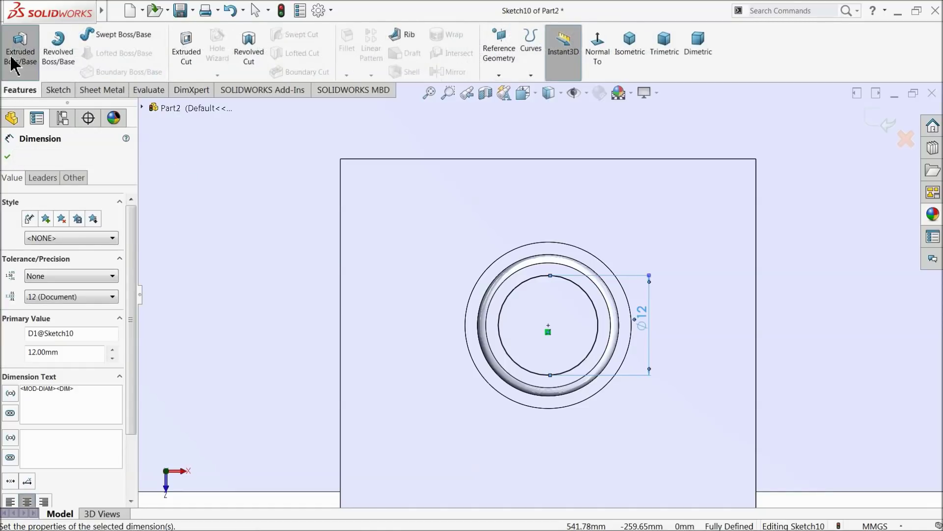
click(16, 55)
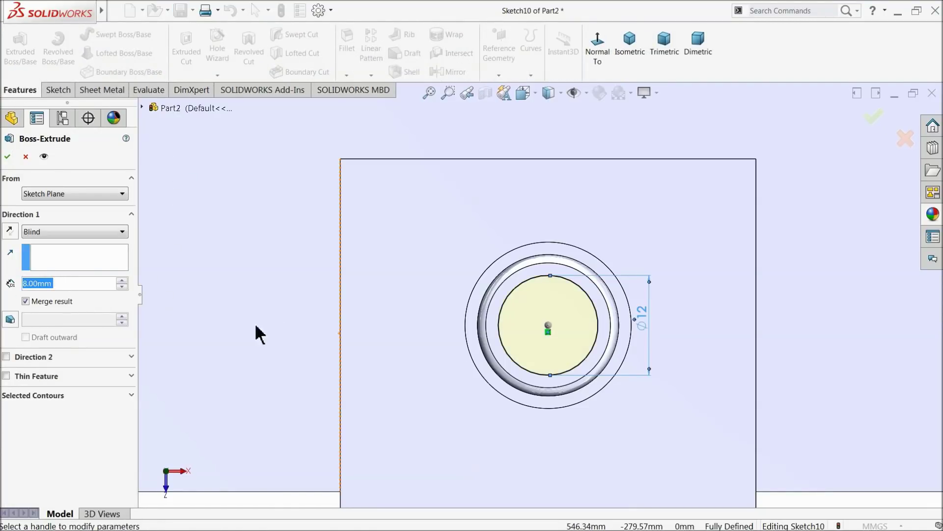
scroll(356, 353, up, 7)
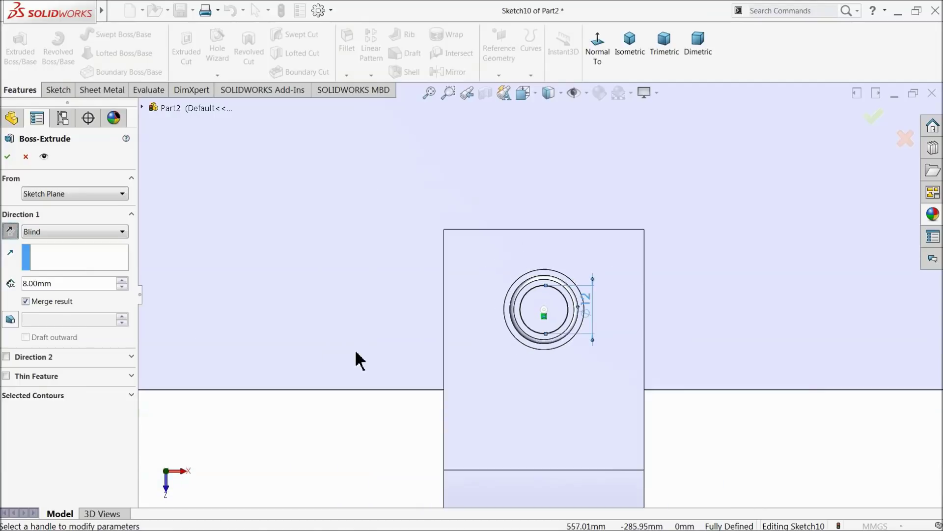
middle_drag(614, 367, 490, 172)
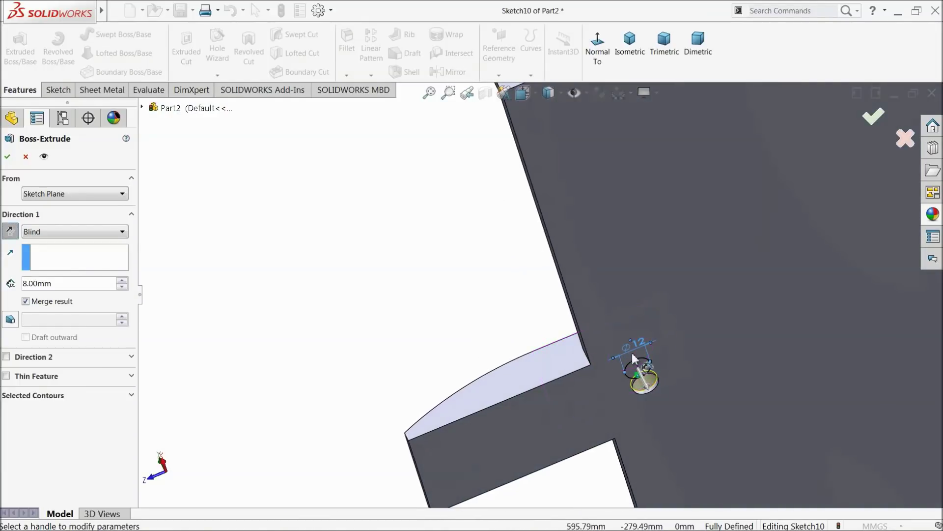
scroll(634, 361, down, 6)
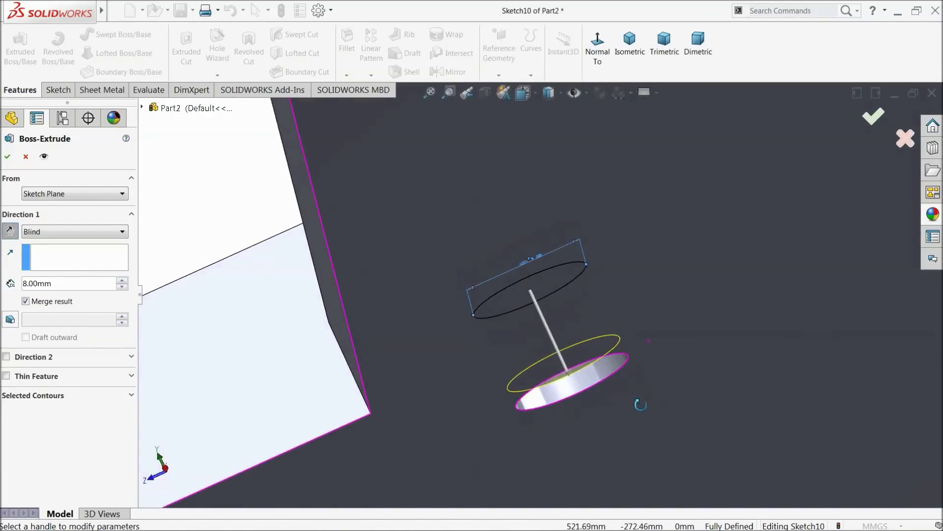
mouse_move(640, 404)
middle_down()
mouse_move(649, 413)
mouse_move(623, 341)
middle_up()
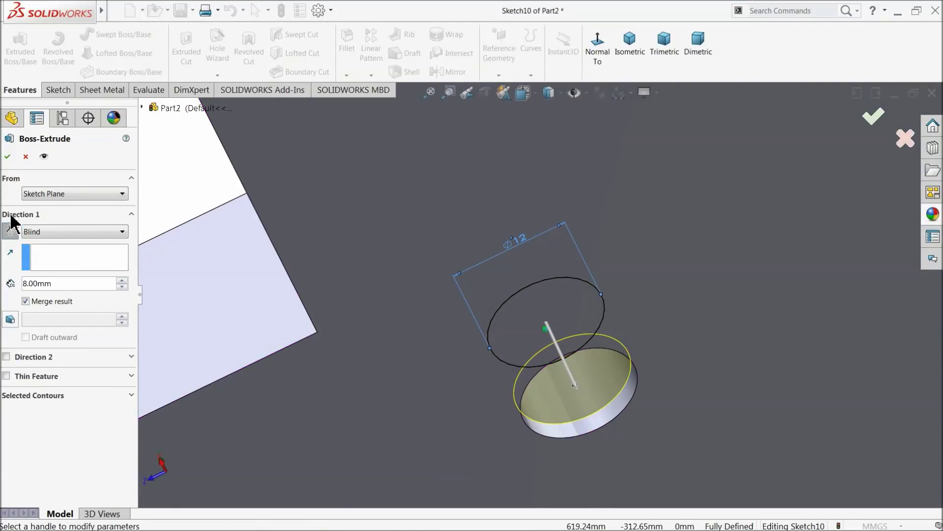
click(7, 157)
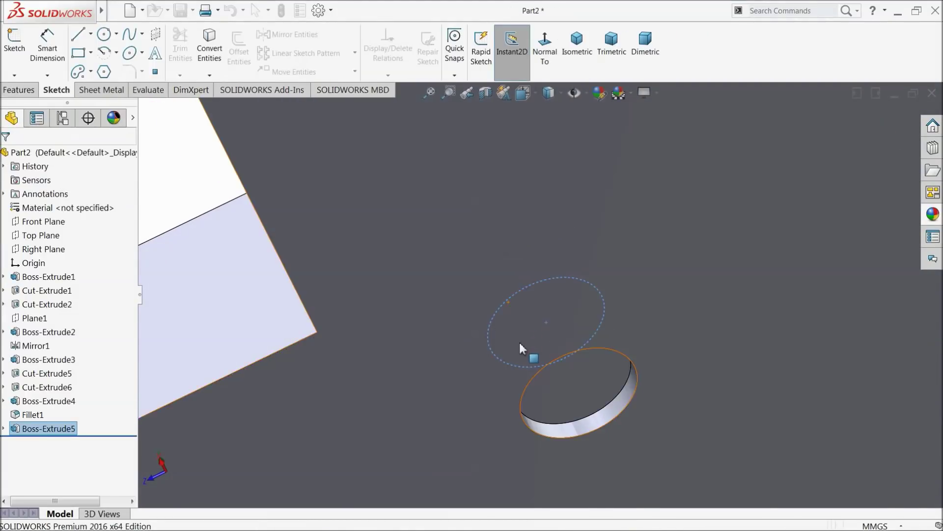
- Edit the bolt head's extrusion so that Merge result is off, keeping the bolt as a separate body
scroll(518, 343, up, 3)
click(20, 403)
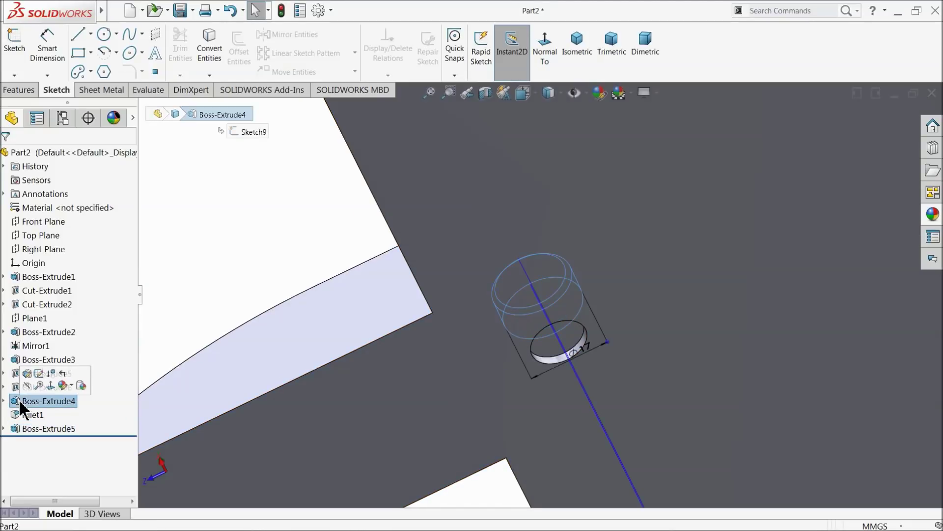
click(27, 374)
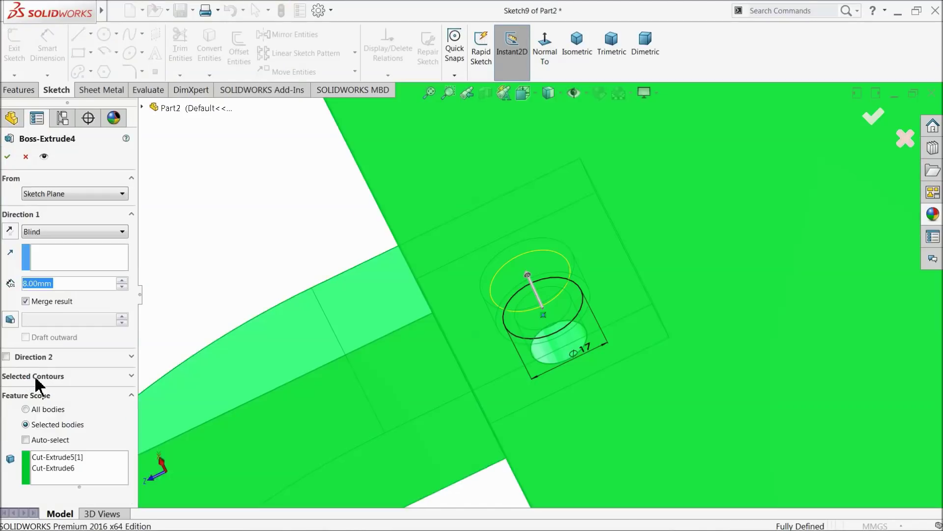
click(26, 305)
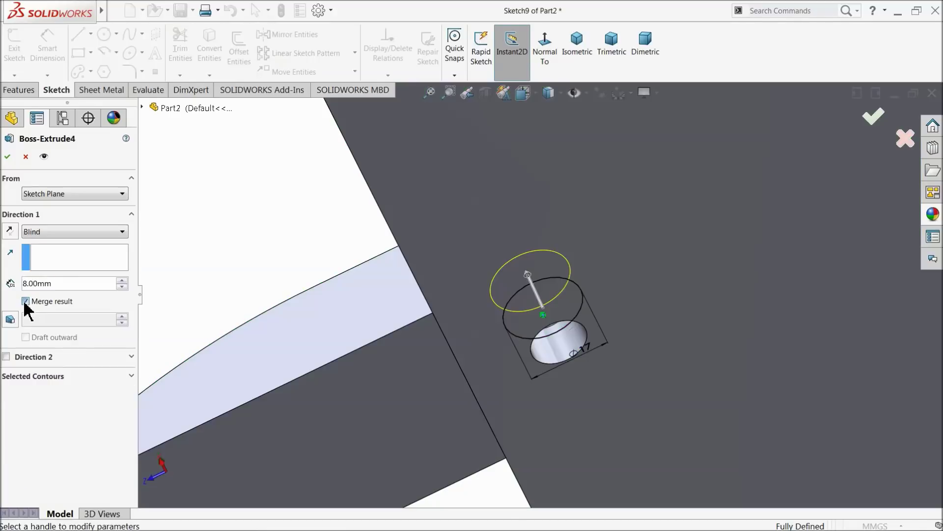
click(7, 158)
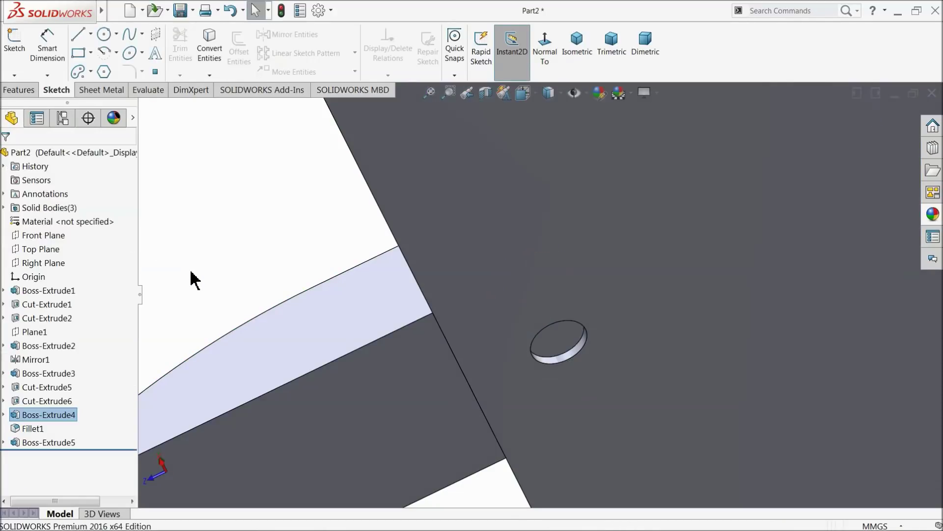
- Check the merge and feature scope settings of the 12 mm bolt shank's extrusion without changing them
click(28, 442)
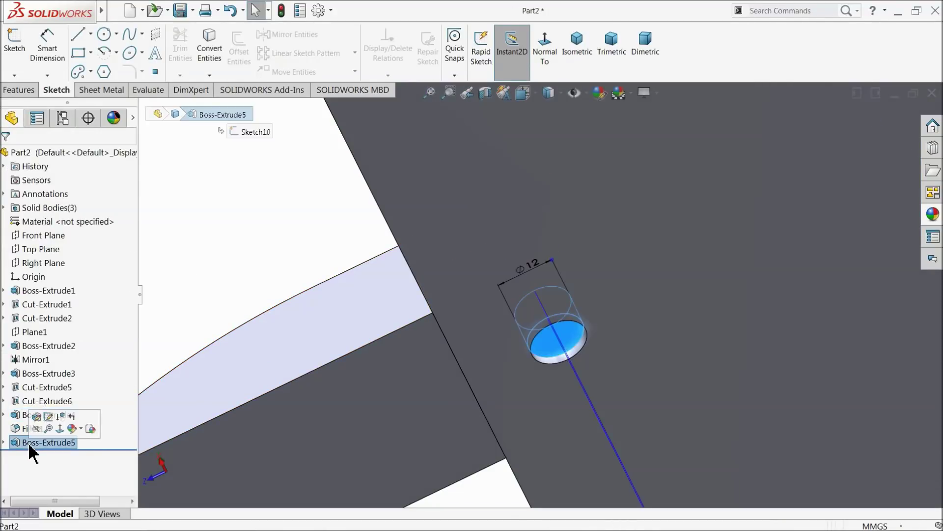
click(37, 423)
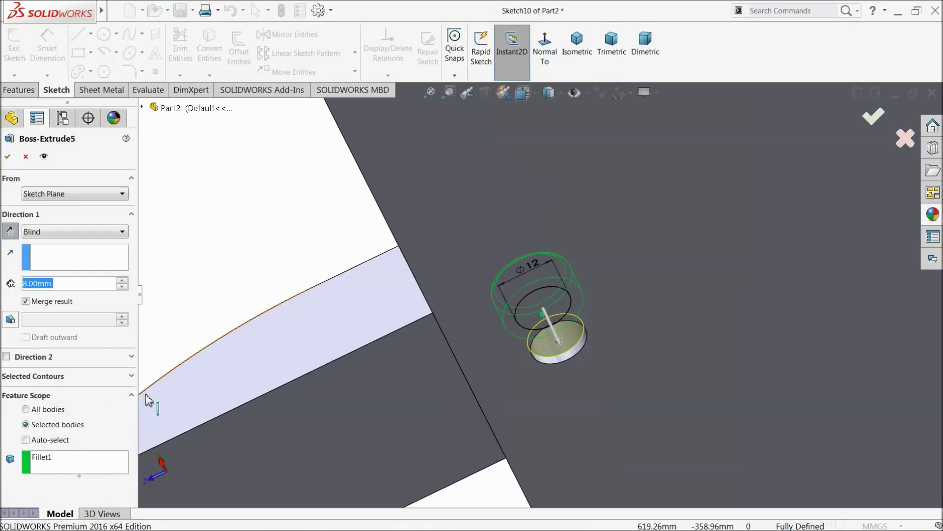
click(26, 156)
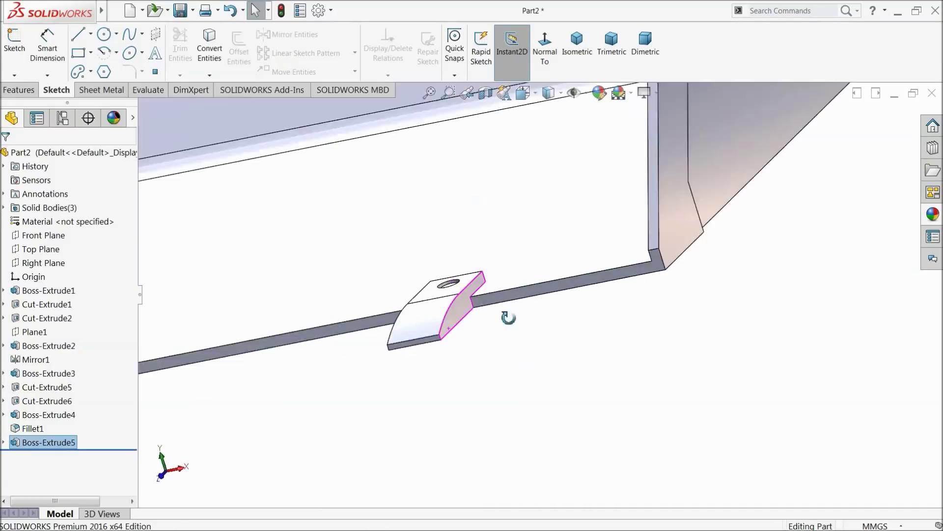
- Start a sketch on the bolt head's top face and orient the view normal to it
scroll(462, 270, down, 4)
scroll(461, 272, down, 5)
click(482, 313)
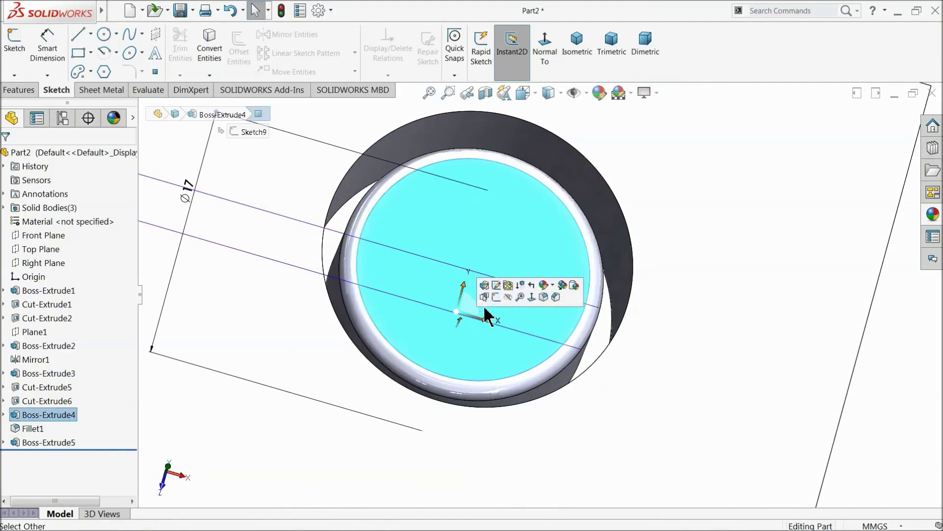
click(496, 297)
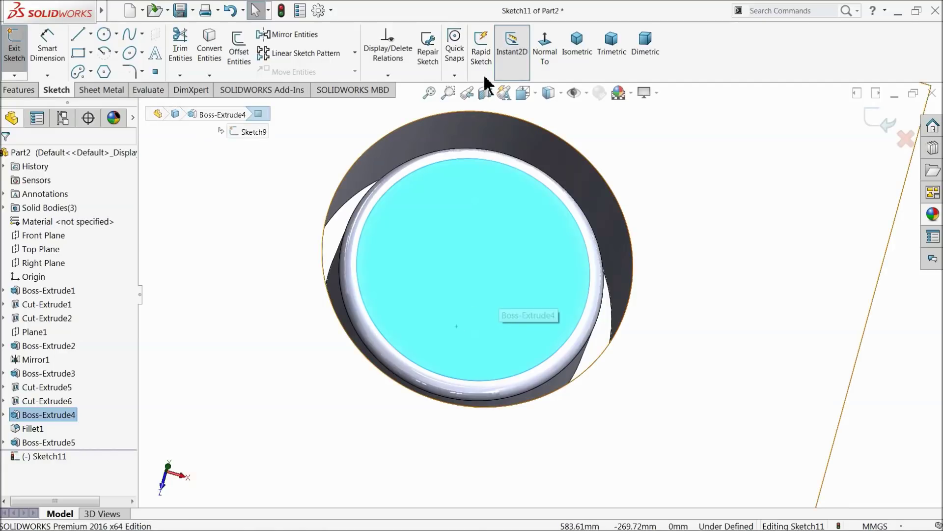
click(545, 49)
- Sketch a six-sided polygon centred on the bolt head, with an inscribed circle about 9.6 mm in diameter
click(104, 71)
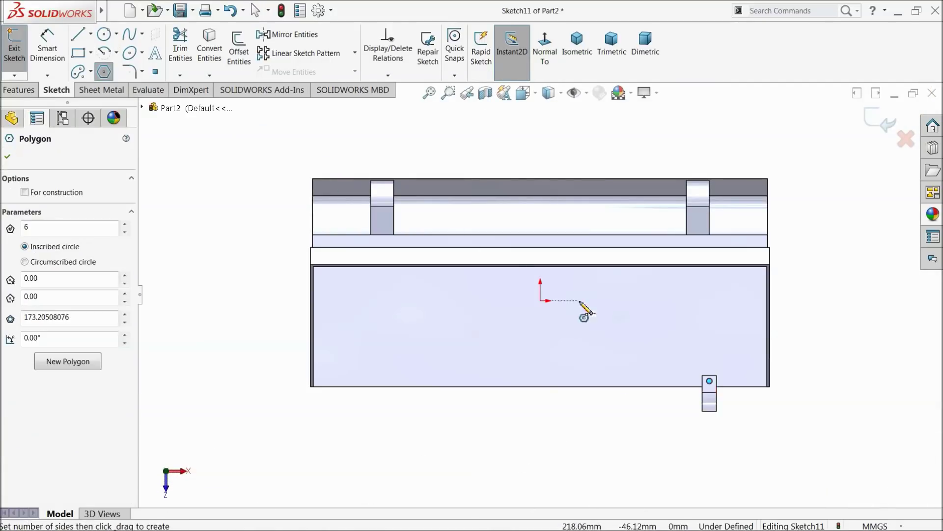
scroll(728, 393, down, 10)
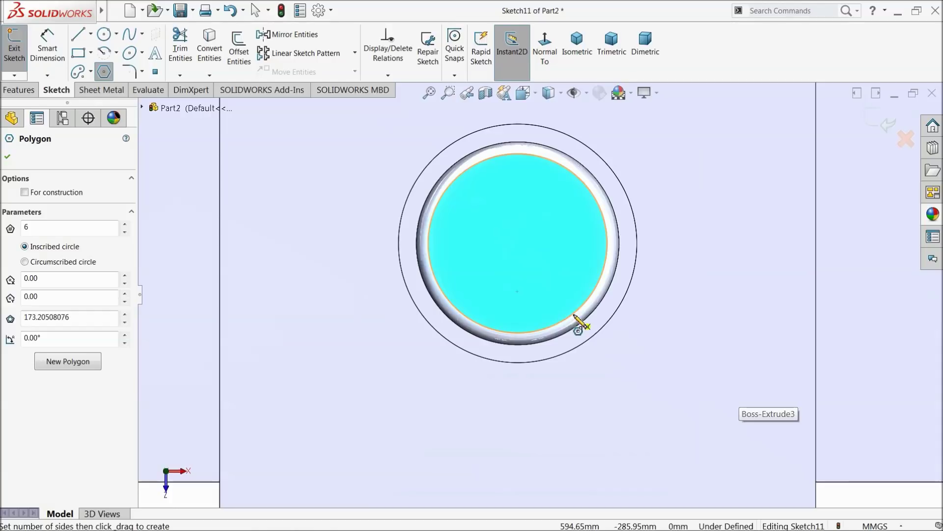
click(518, 243)
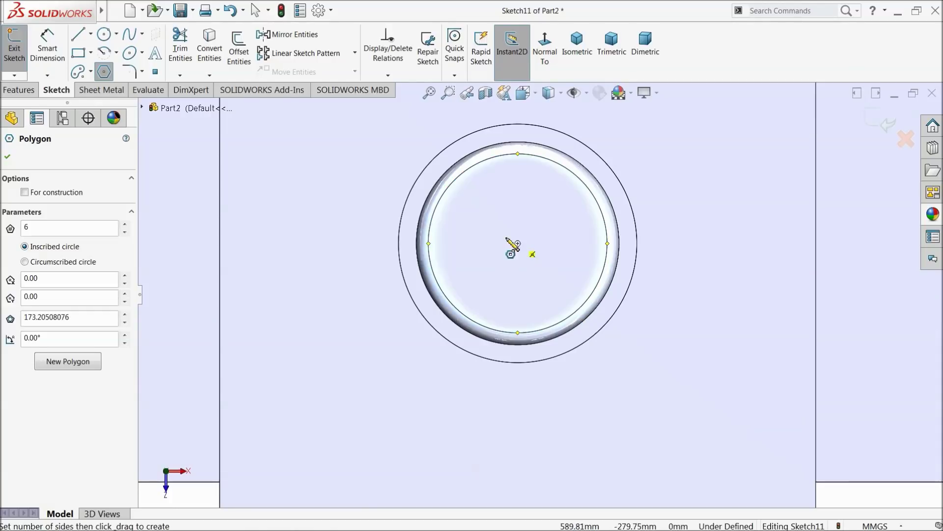
click(452, 244)
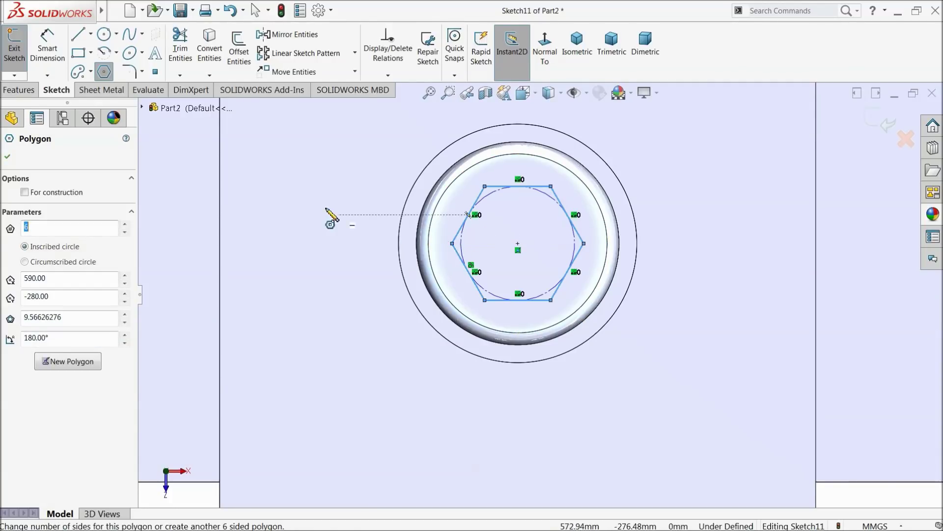
- Dimension one side of the hexagon and set its length to 5.5 mm
click(47, 48)
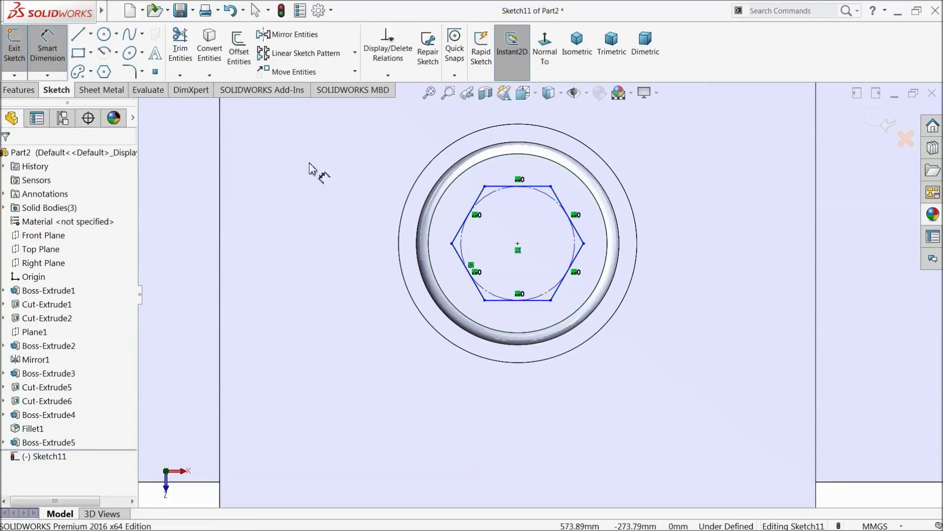
click(477, 209)
click(449, 217)
text(5.5)
key(Return)
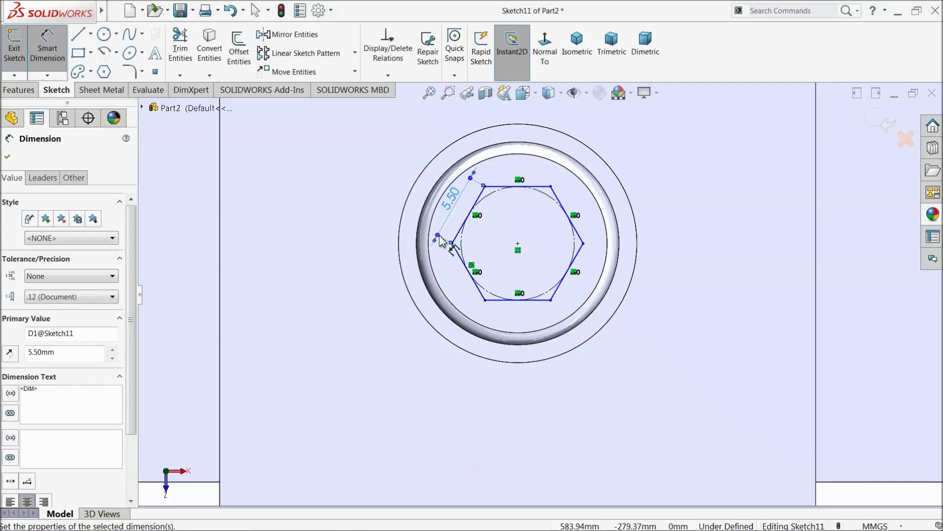
- Cut the hexagon 4 mm deep into the bolt head as a Blind extruded cut, forming the hex socket
click(18, 90)
click(187, 55)
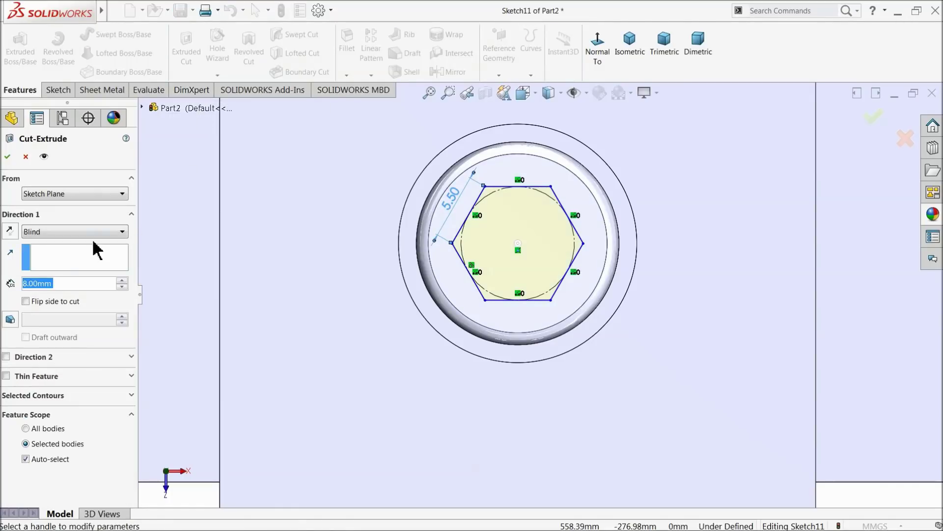
text(4)
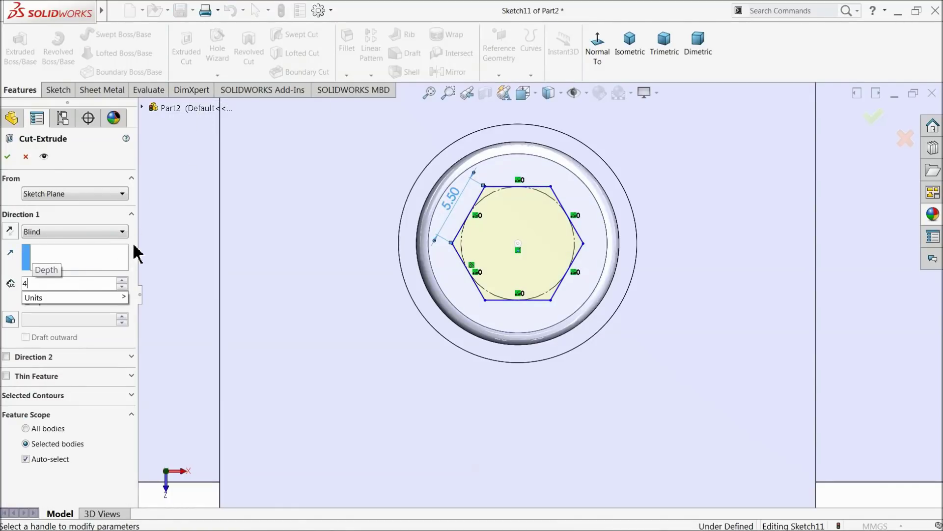
key(Return)
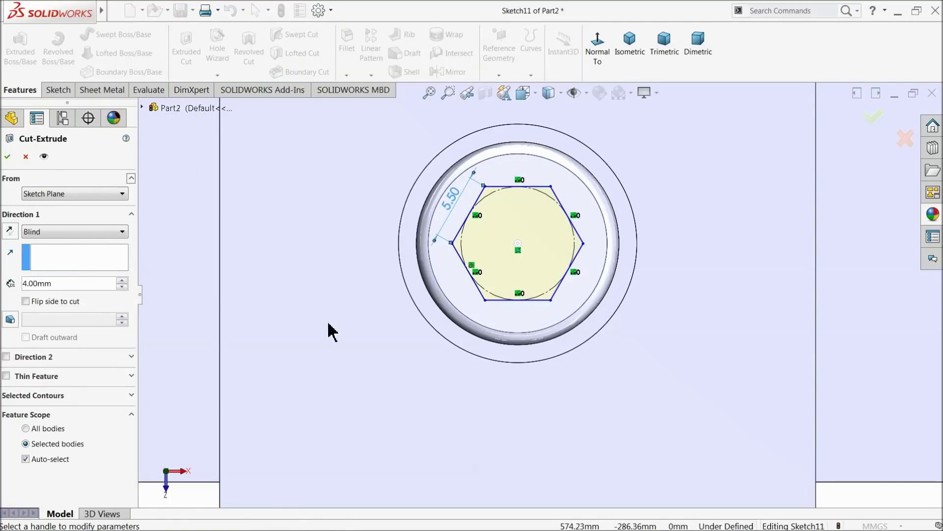
click(7, 157)
middle_drag(346, 297, 341, 246)
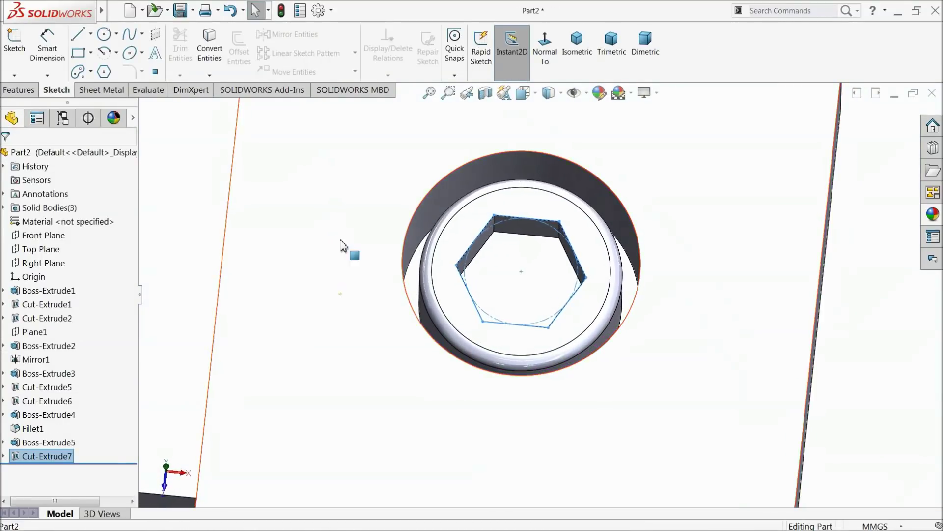
- Start a sketch on the rectangular underside face of the protruding tooth and orient the view normal to it
click(422, 243)
scroll(415, 266, up, 5)
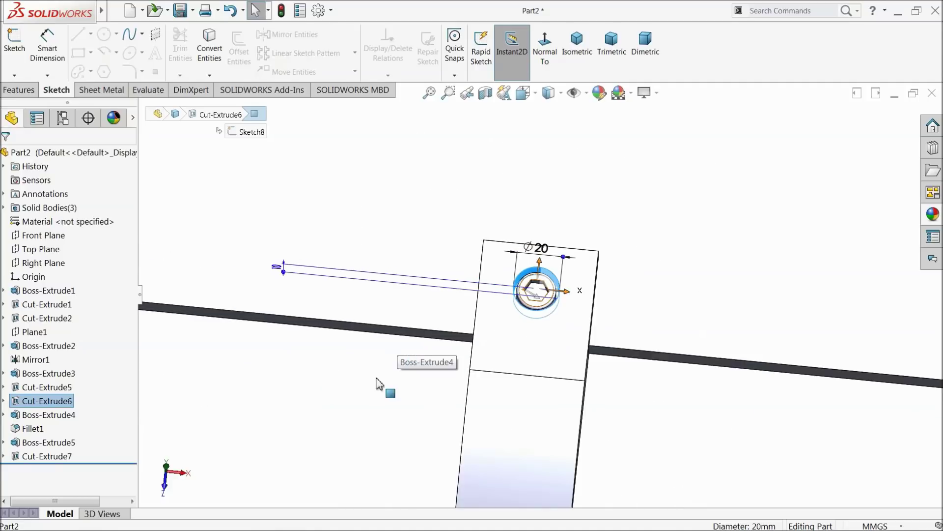
click(378, 382)
mouse_move(444, 376)
middle_down()
mouse_move(393, 270)
mouse_move(432, 276)
mouse_move(416, 270)
mouse_move(407, 297)
mouse_move(537, 385)
mouse_move(499, 364)
mouse_move(475, 208)
mouse_move(497, 362)
mouse_move(482, 293)
middle_up()
click(486, 414)
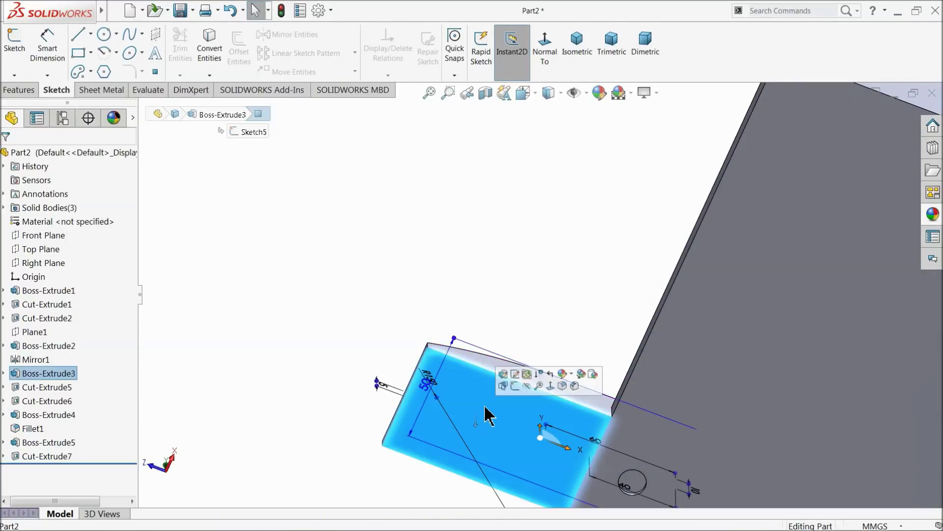
click(515, 385)
click(544, 64)
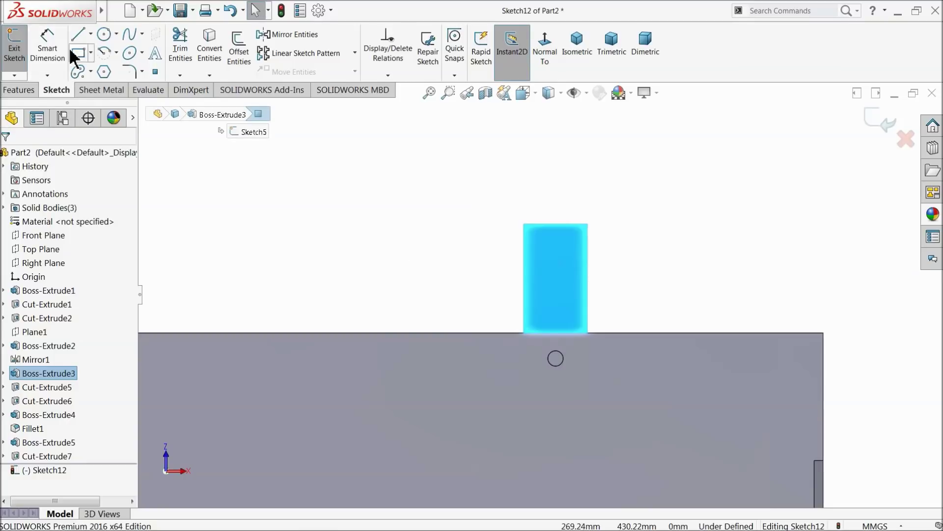
- Sketch a vertical construction centreline from the midpoint of the tooth's tip edge into the face
click(91, 34)
click(102, 60)
scroll(521, 233, down, 3)
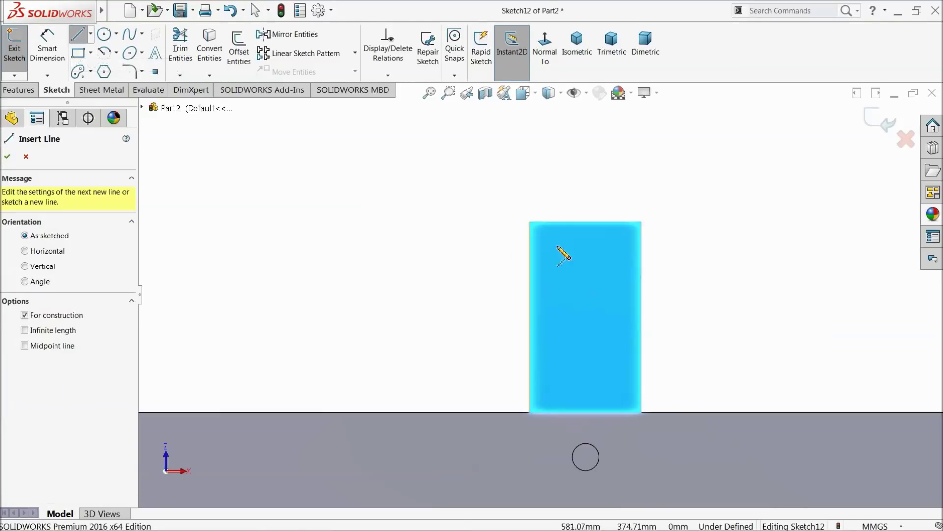
click(586, 222)
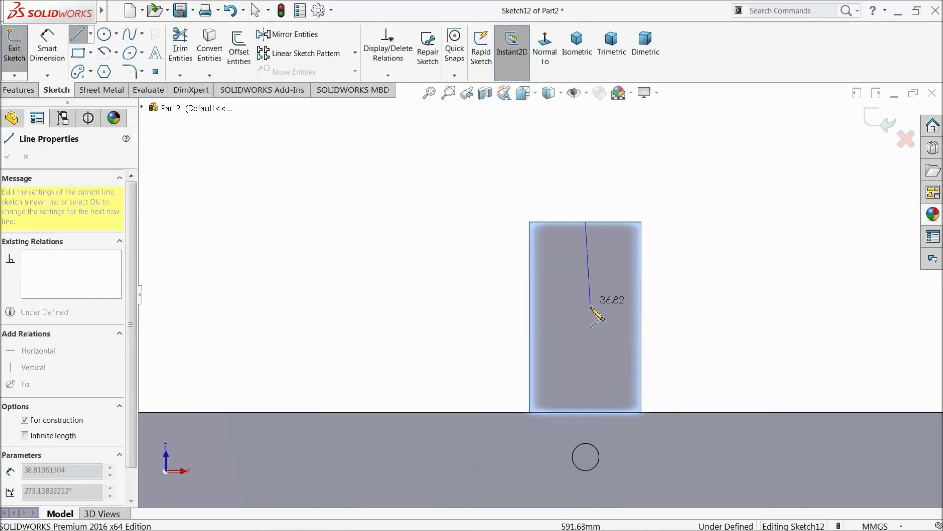
click(585, 343)
right_click(683, 231)
click(702, 235)
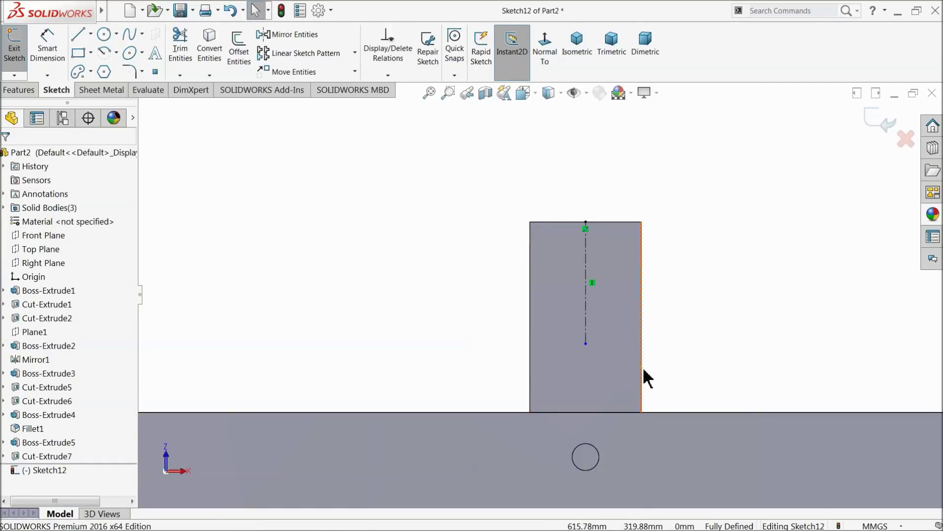
- Sketch a short horizontal line running outward from the tooth's right edge, near its base
click(78, 34)
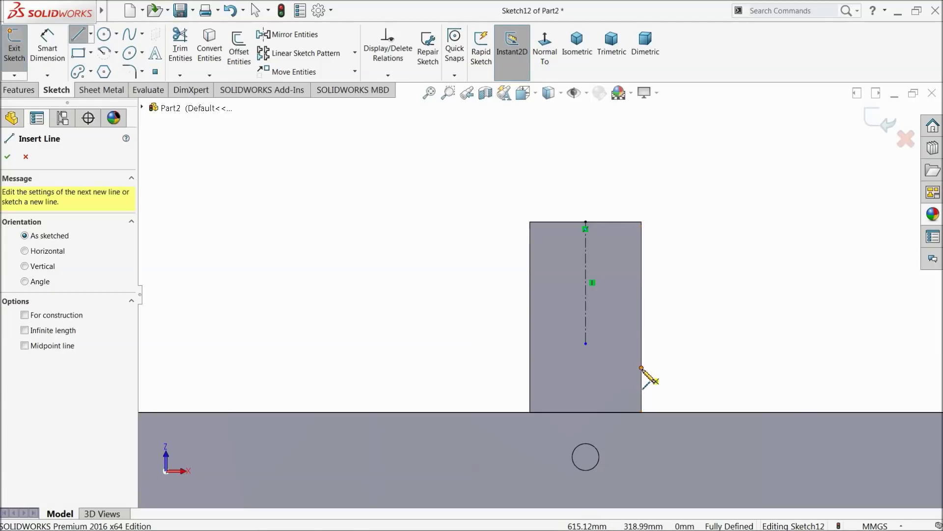
click(674, 368)
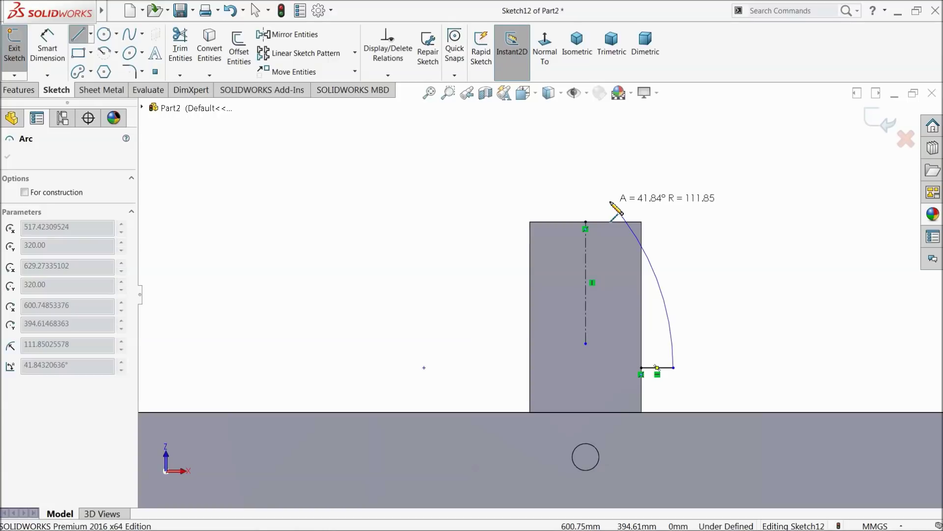
key(Escape)
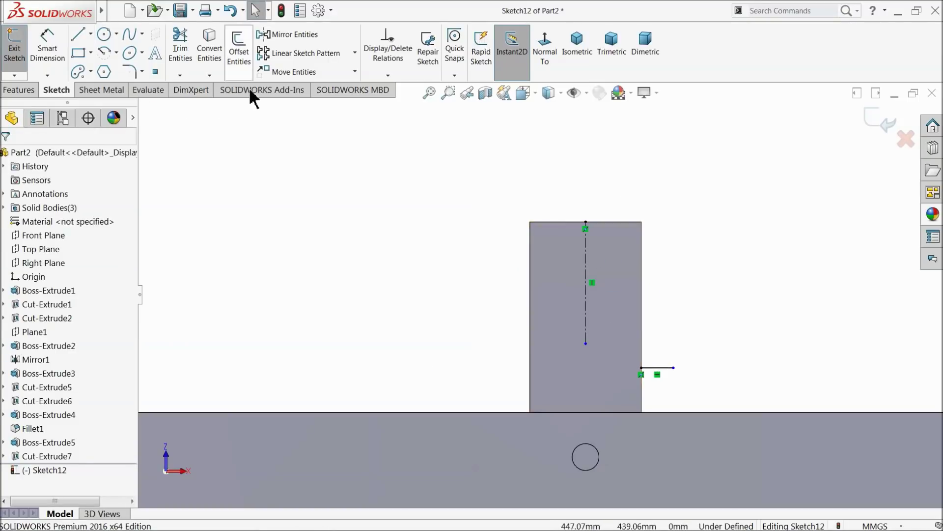
- Sketch a tangent arc from the short line's inner end up to the tip edge, continuing with a straight line along that edge
click(77, 38)
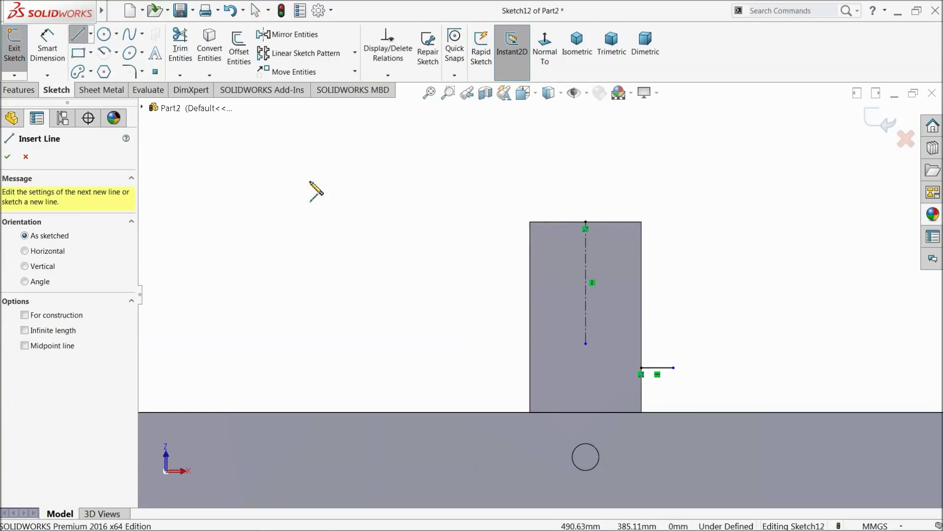
click(642, 367)
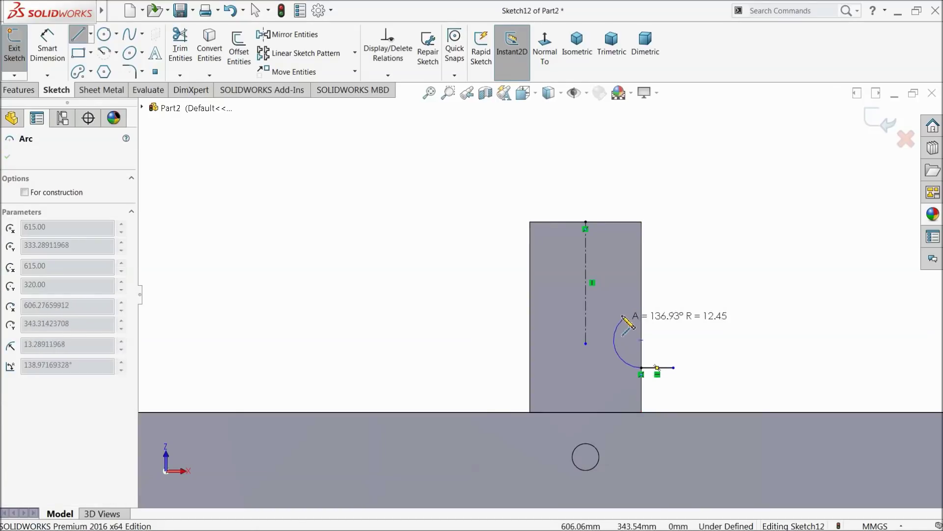
click(612, 223)
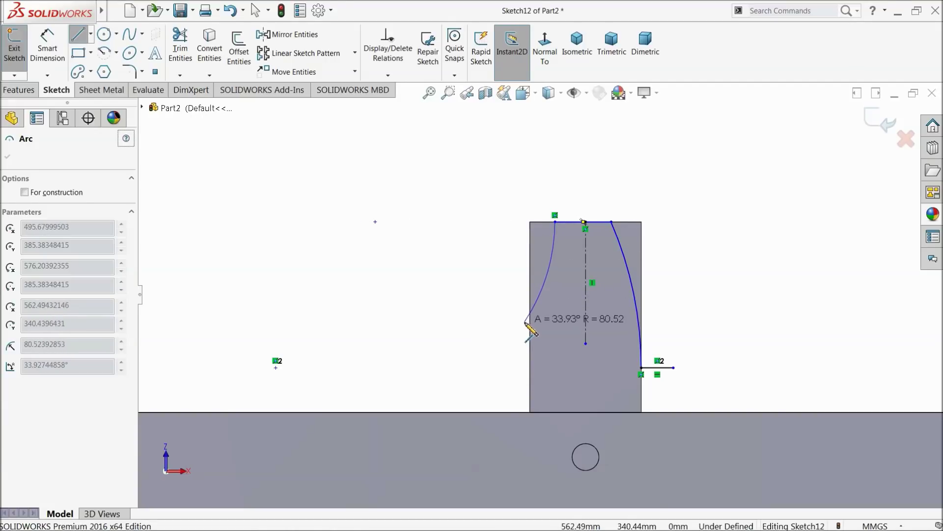
key(Escape)
- Sketch a matching horizontal line on the tooth's left side and a tangent arc from it to the free end of the tip line
click(78, 35)
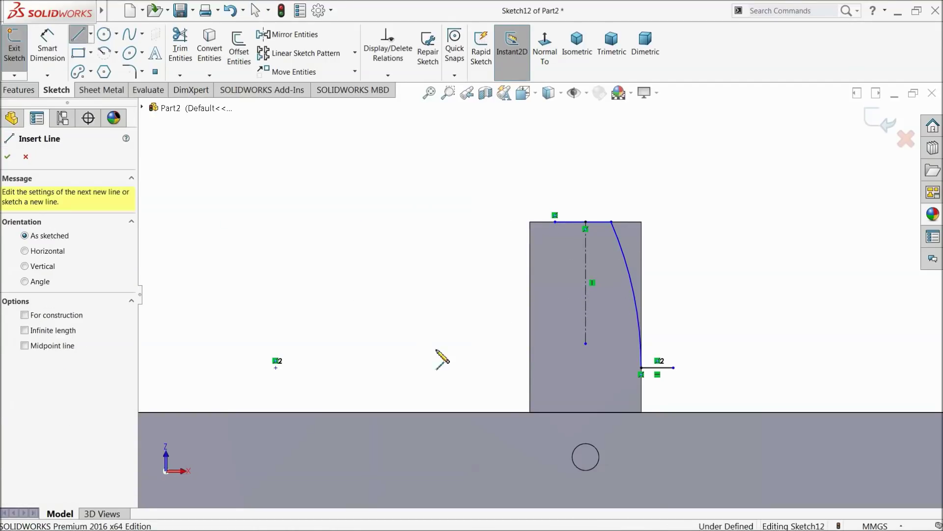
click(497, 367)
click(530, 368)
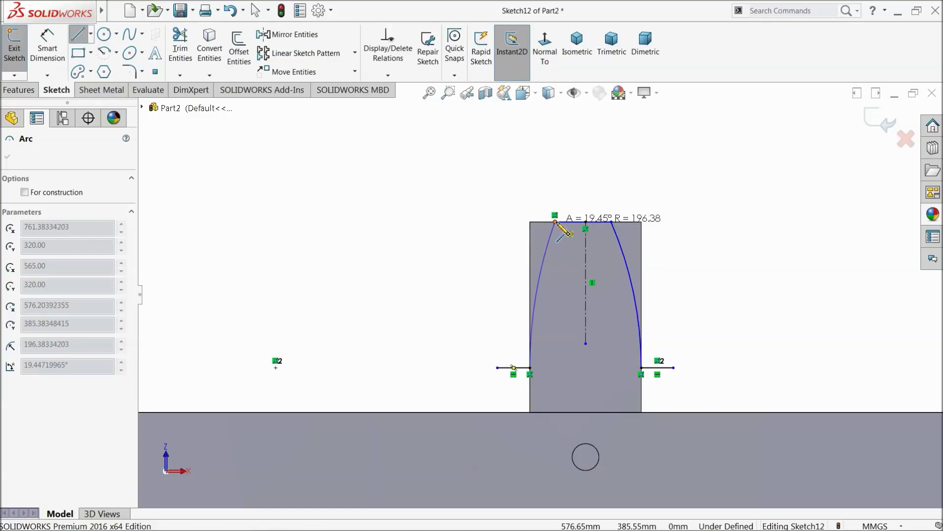
click(555, 222)
right_click(435, 218)
click(465, 224)
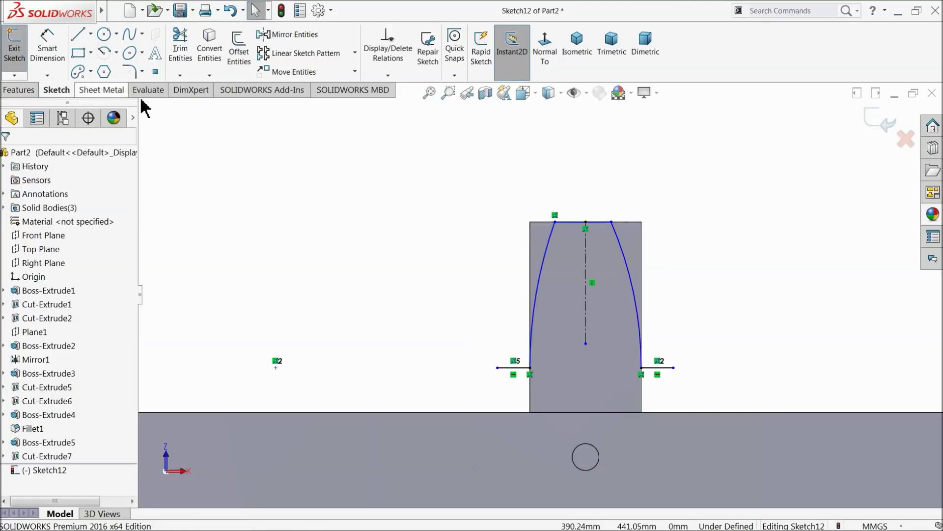
- Close the profile with three straight lines around the outside of the tooth, joining the outer ends of the two short lines
click(77, 34)
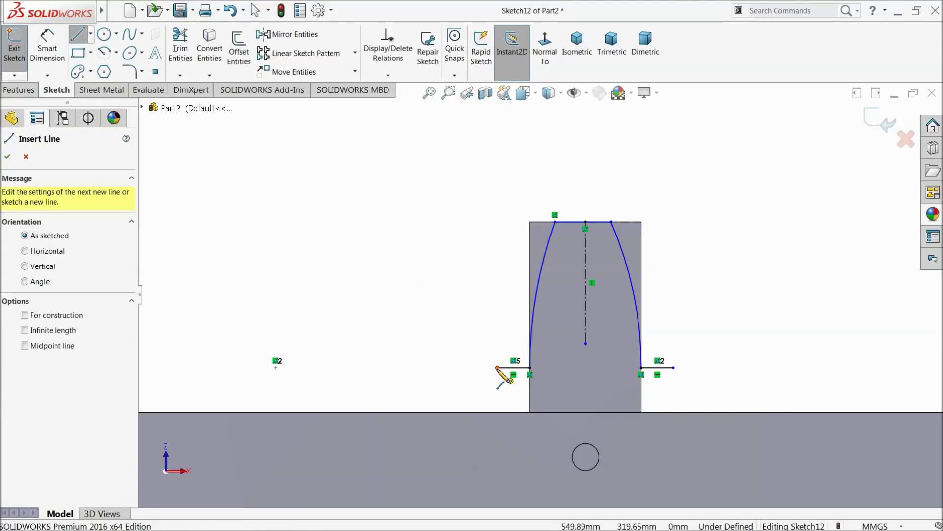
click(498, 367)
click(497, 190)
click(673, 189)
click(674, 367)
right_click(700, 307)
click(713, 306)
- Make the two endpoints of the tip line symmetric about the construction centreline
scroll(675, 228, down, 3)
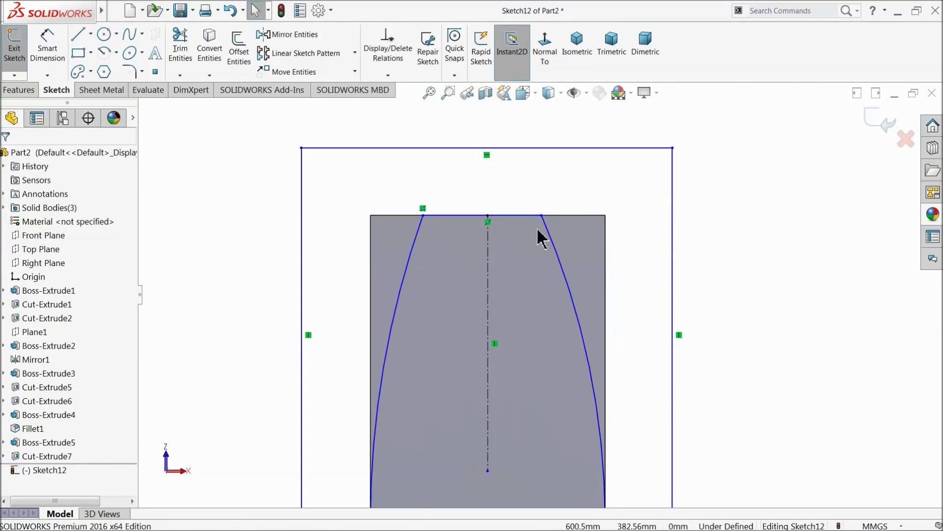
click(423, 215)
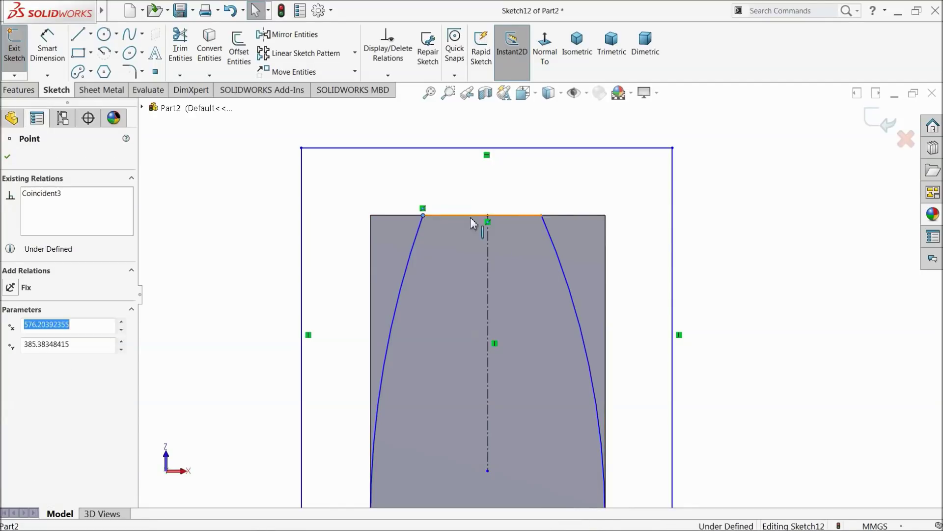
ctrl+click(542, 215)
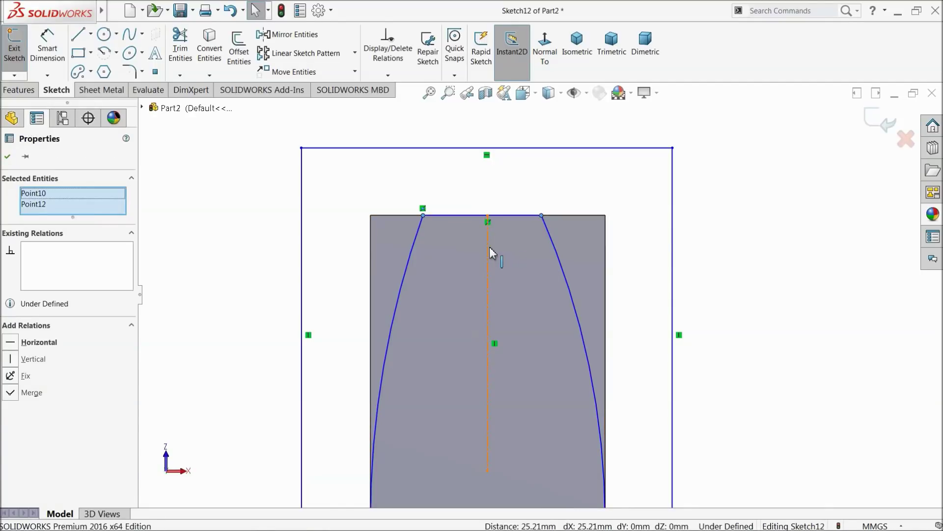
ctrl+click(491, 249)
click(517, 205)
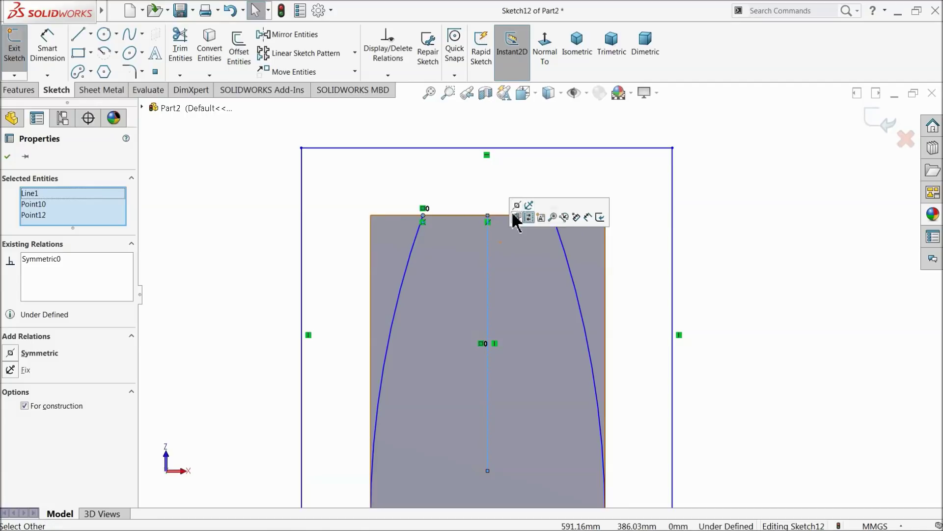
click(7, 156)
- Dimension the tip line and set its length to 30 mm
click(57, 49)
click(458, 216)
click(467, 189)
key(Return)
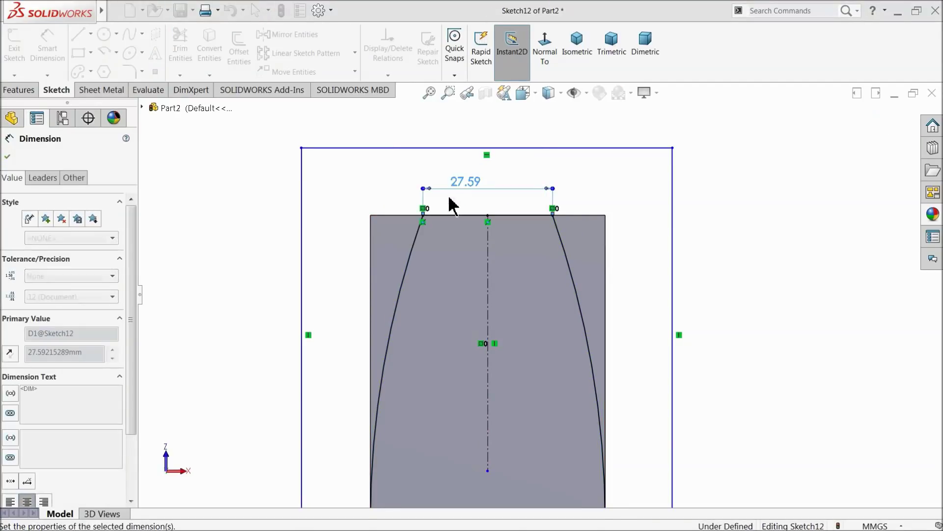
- Add a driven radius dimension to the left side arc
click(393, 339)
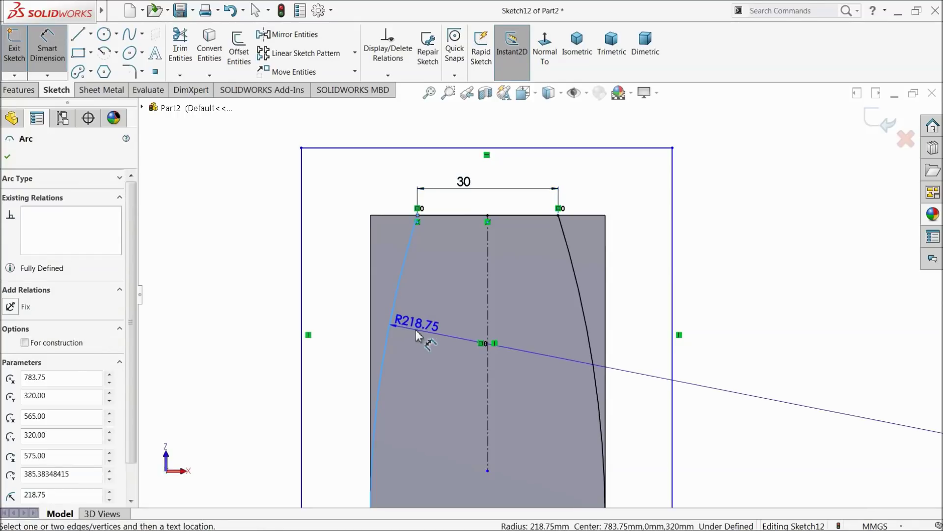
click(416, 339)
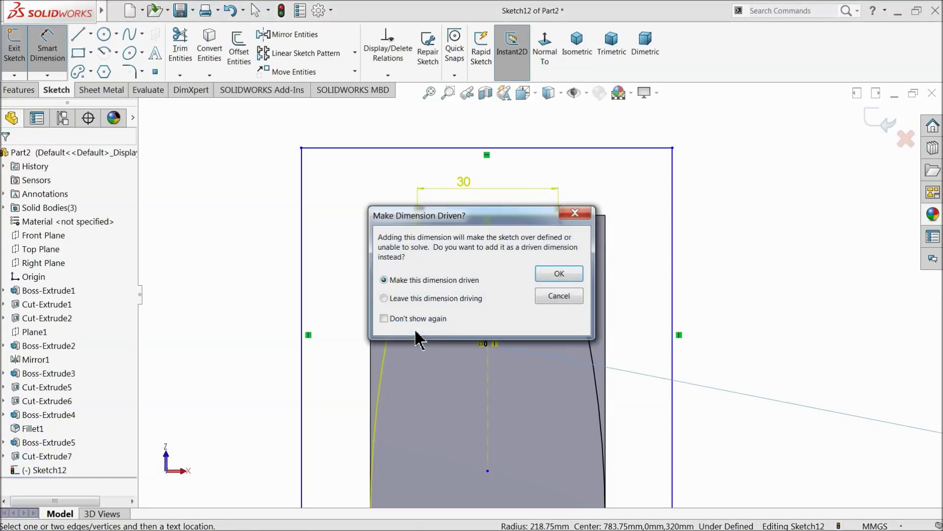
click(559, 273)
- Cut the closed profile from the tooth as a Through All extruded cut, leaving curved, tapering sides
scroll(438, 378, up, 3)
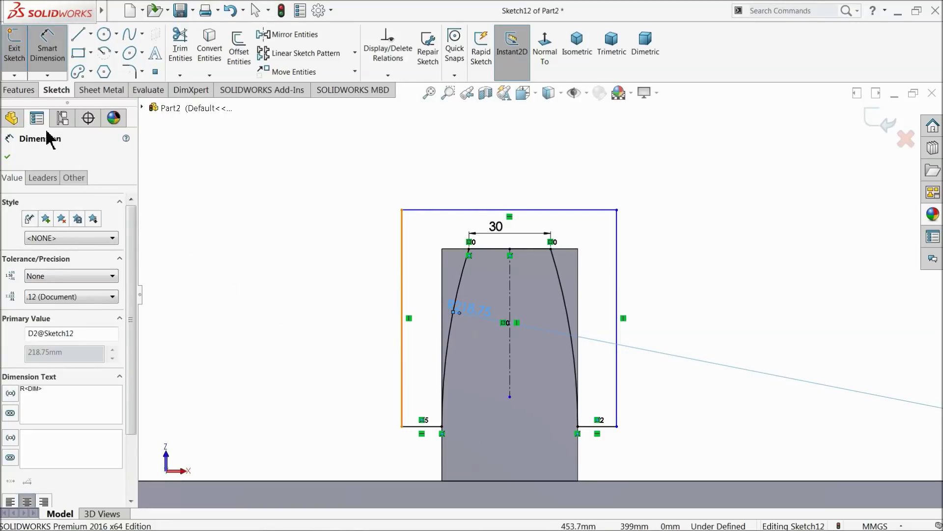
click(19, 90)
click(186, 49)
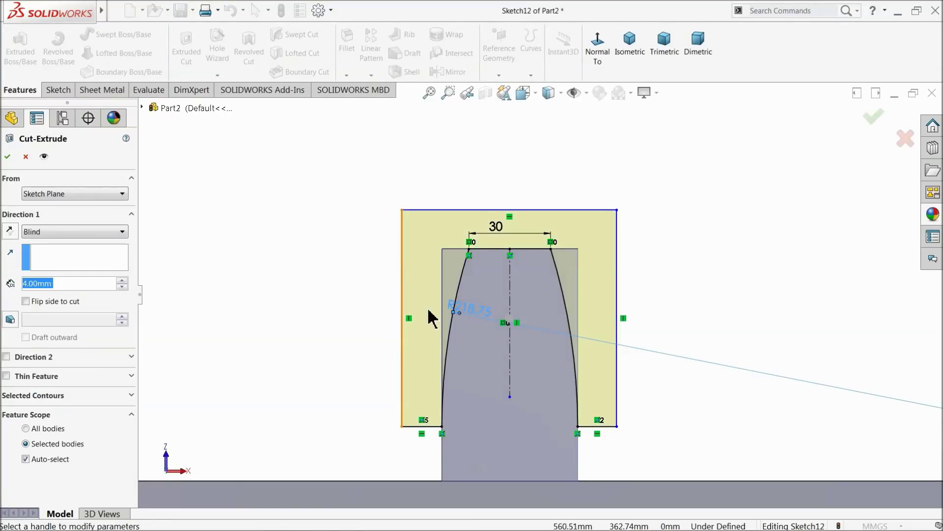
scroll(422, 302, up, 4)
mouse_move(435, 288)
middle_down()
mouse_move(511, 438)
mouse_move(550, 445)
middle_up()
click(64, 232)
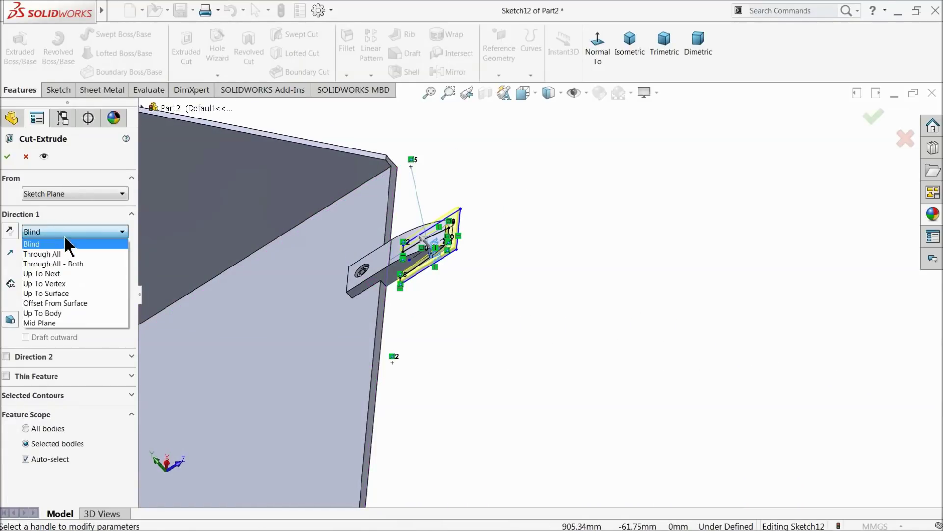
click(59, 255)
middle_drag(353, 269, 400, 254)
scroll(452, 250, down, 5)
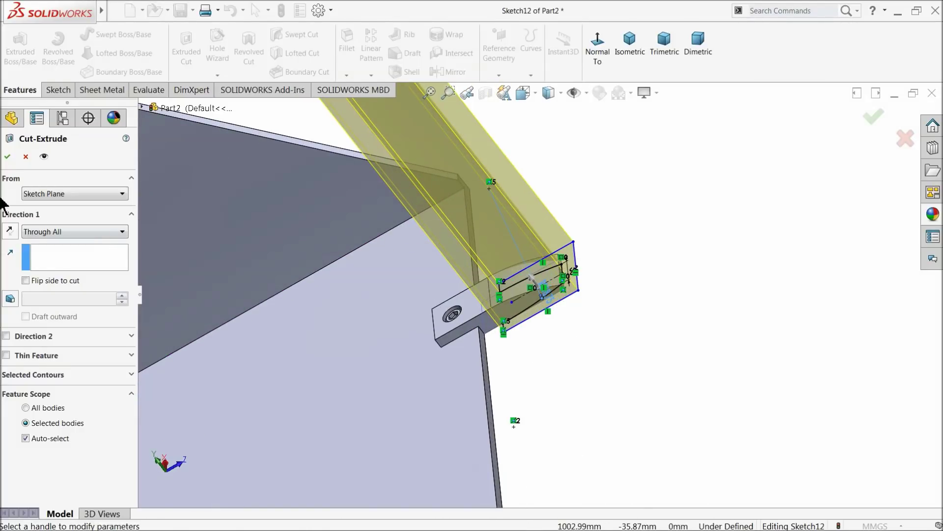
click(7, 158)
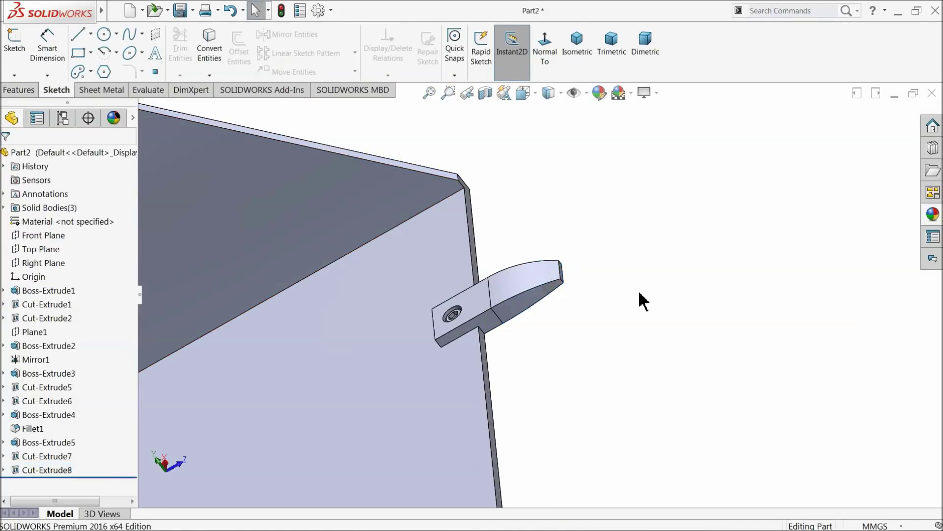
- Apply a blue colour appearance to the tooth's base extrusion, Boss-Extrude3
scroll(636, 293, up, 5)
middle_drag(629, 284, 499, 493)
scroll(554, 302, down, 6)
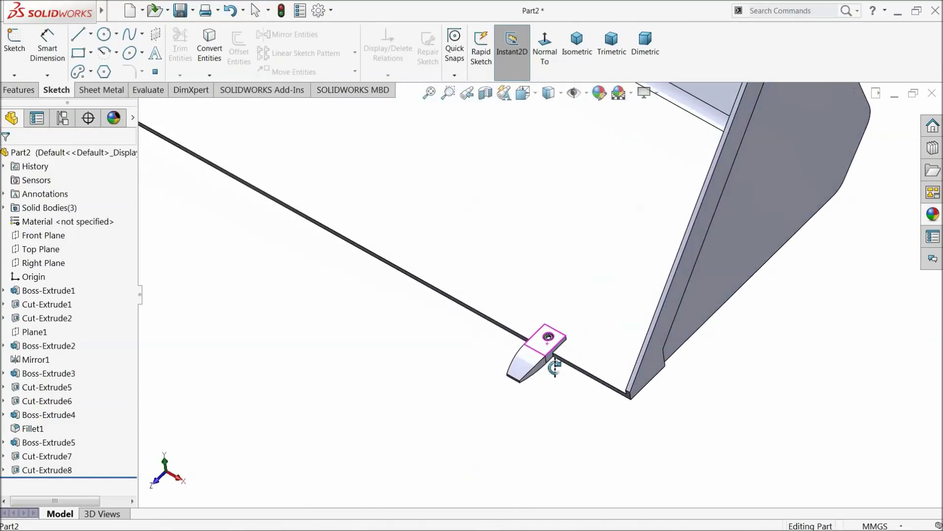
scroll(554, 365, down, 7)
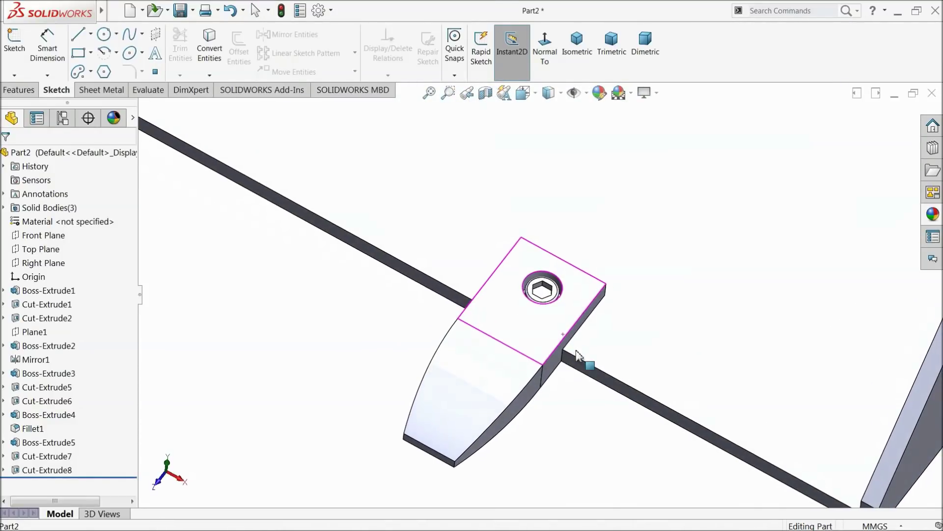
key(Escape)
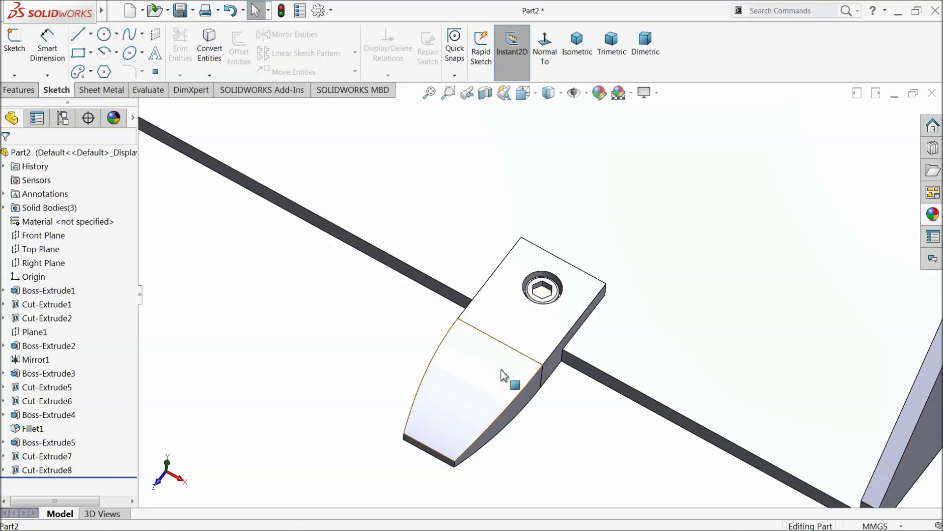
click(29, 373)
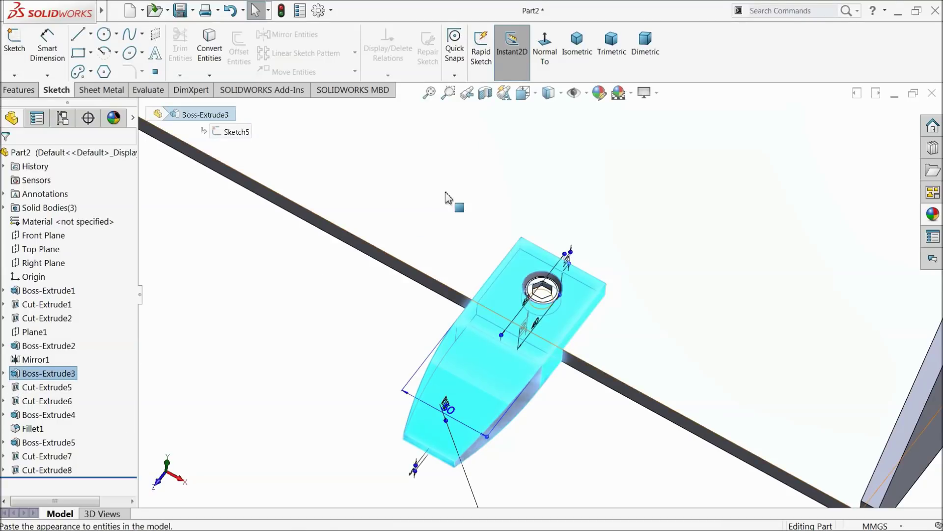
click(601, 93)
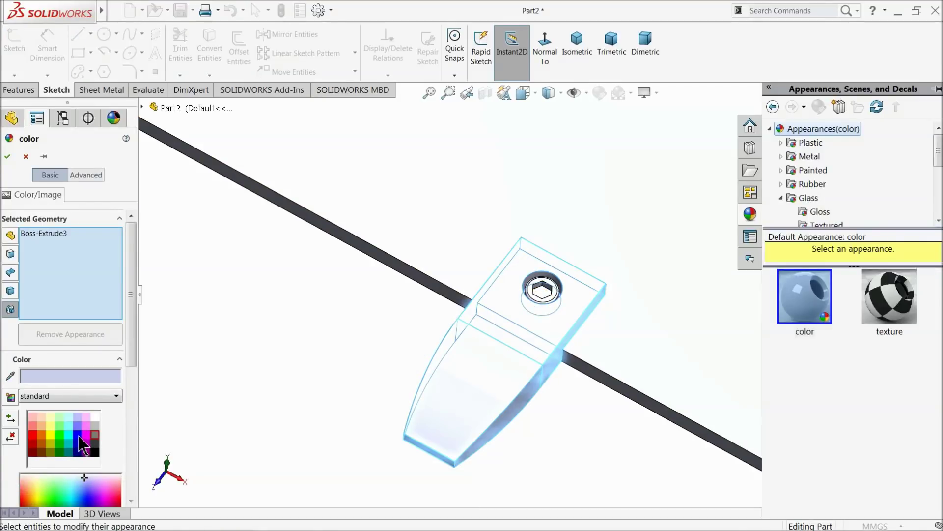
click(79, 436)
middle_drag(302, 401, 280, 386)
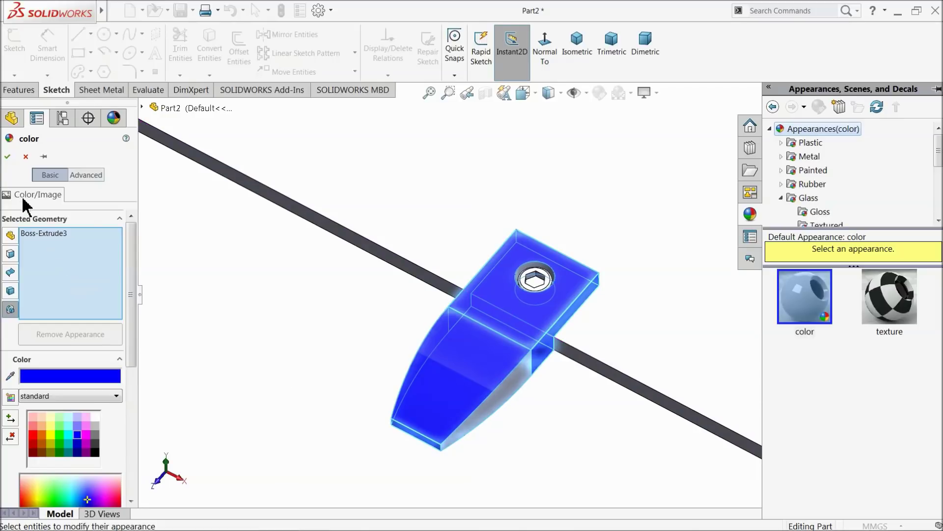
click(7, 157)
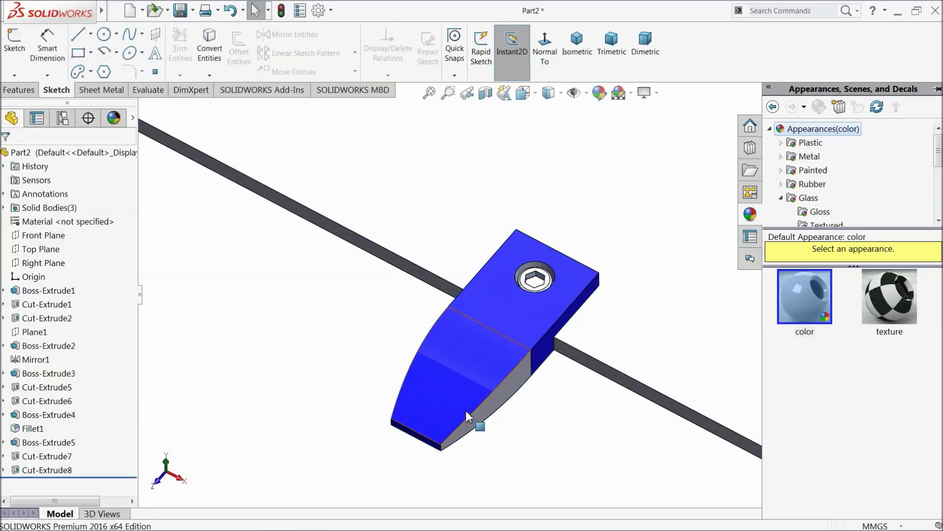
- Apply the same blue colour appearance to the tooth's curved side cut, Cut-Extrude8
scroll(429, 387, up, 2)
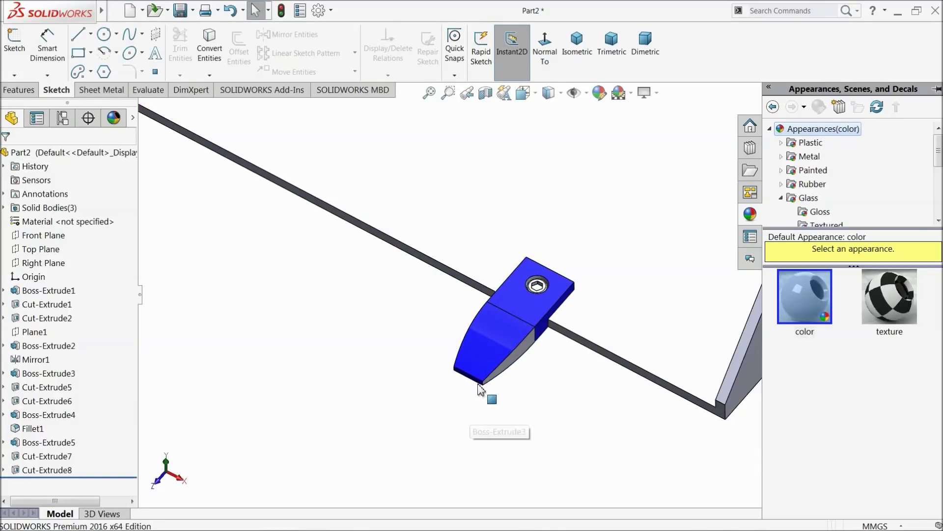
click(23, 472)
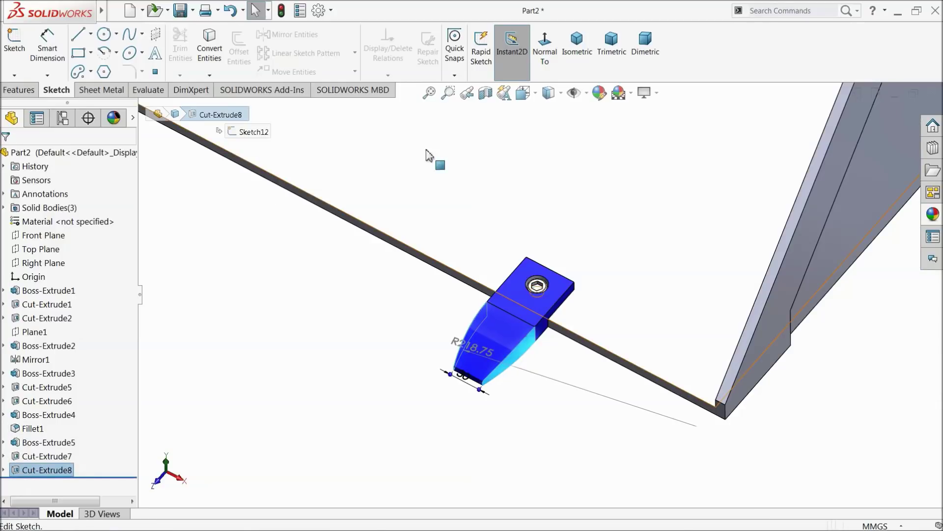
click(598, 93)
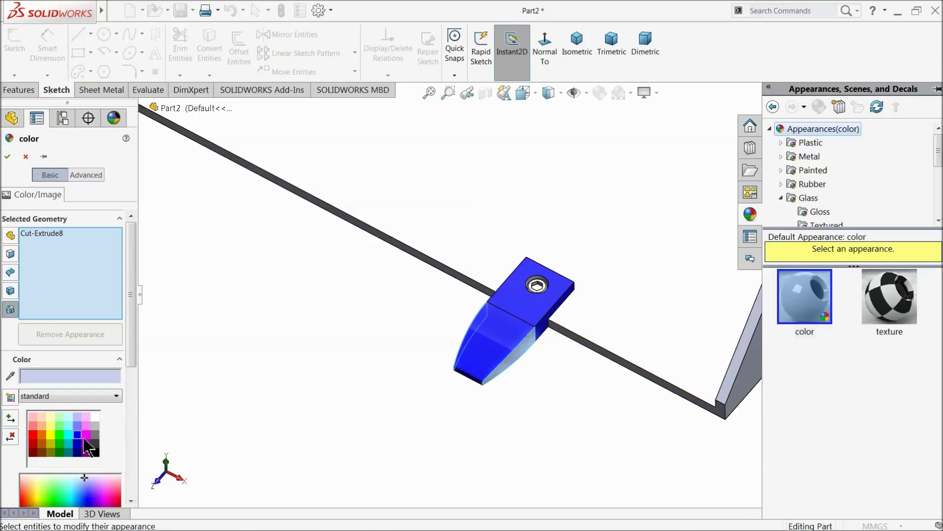
click(78, 435)
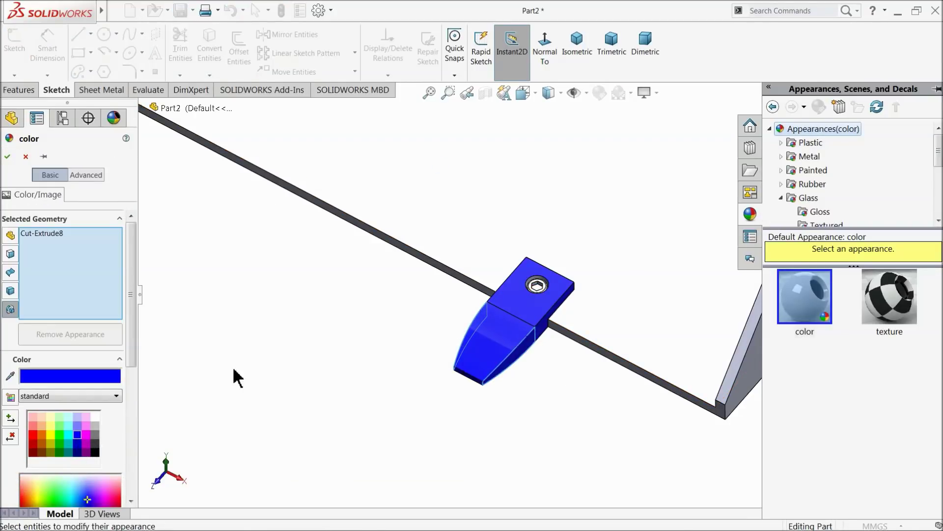
click(7, 158)
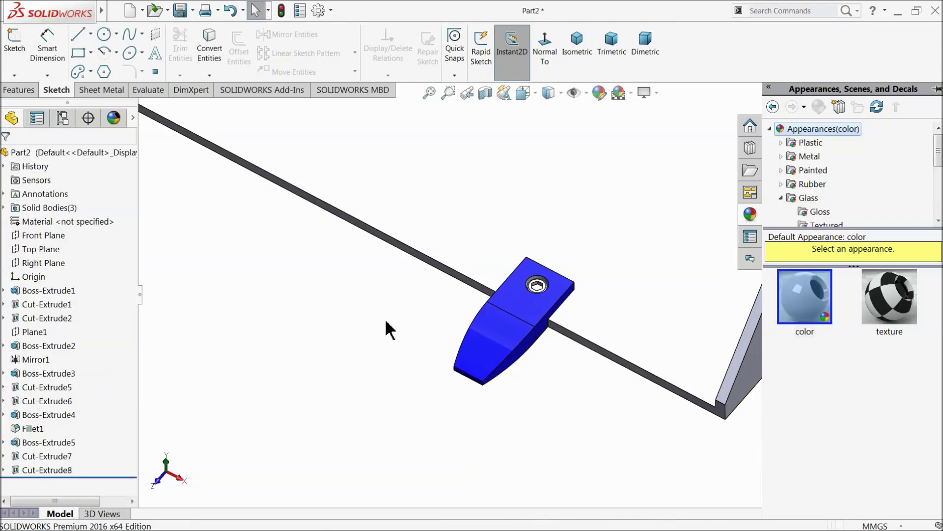
- Apply an orange colour appearance to the bolt features Boss-Extrude4, Fillet1, Boss-Extrude5 and Cut-Extrude7
click(42, 442)
click(22, 417)
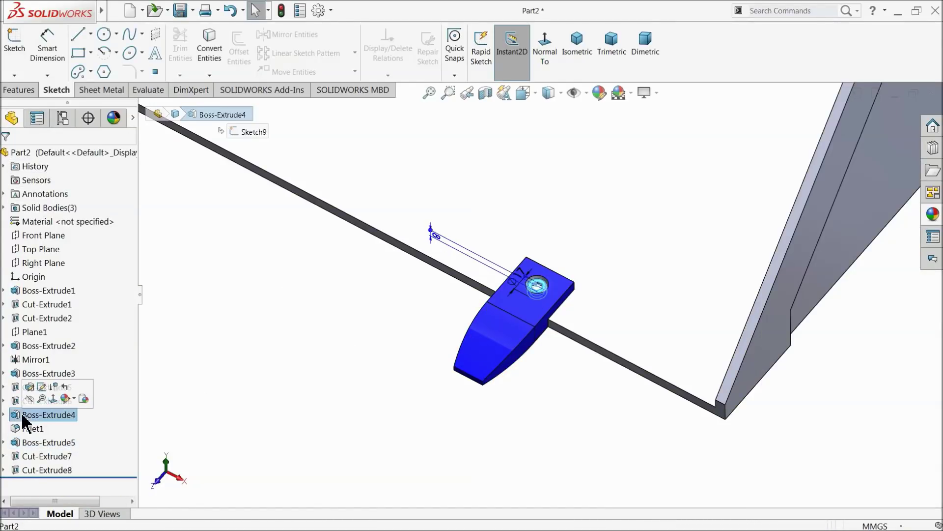
scroll(535, 310, down, 6)
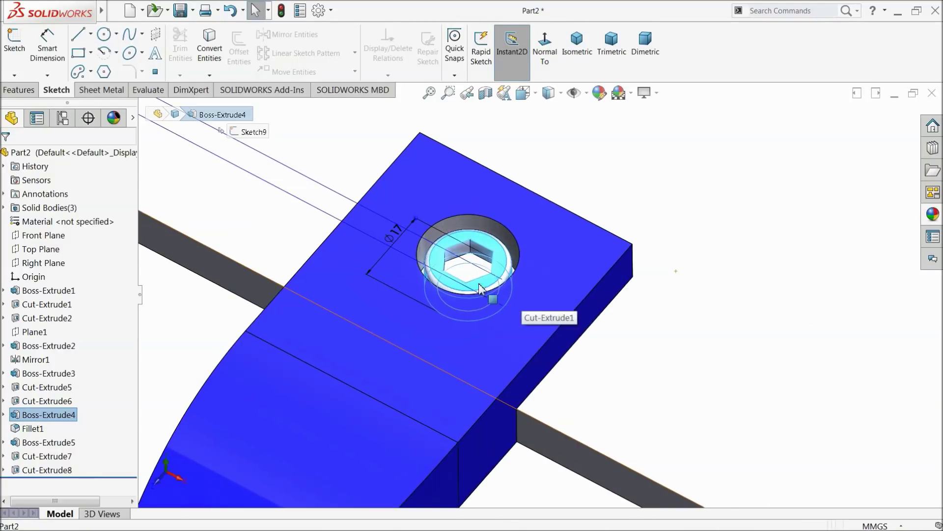
click(28, 429)
ctrl+click(46, 442)
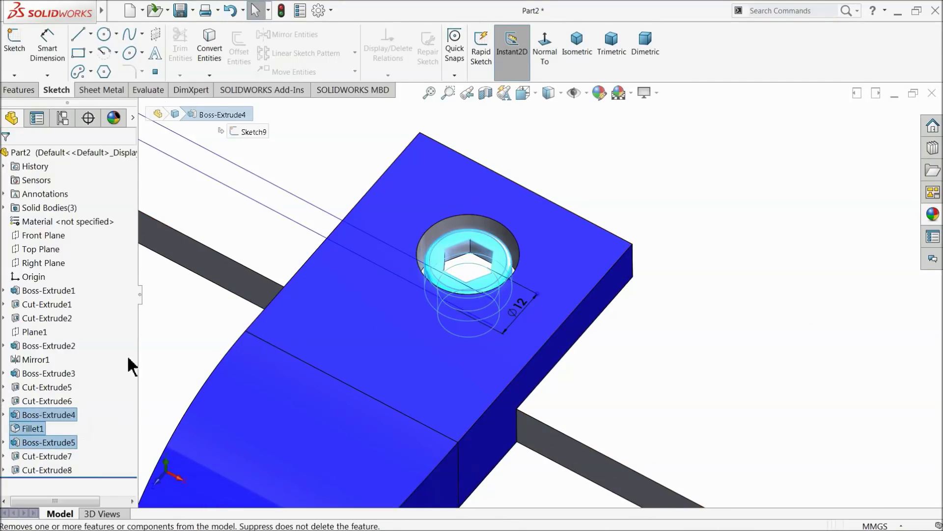
ctrl+click(46, 457)
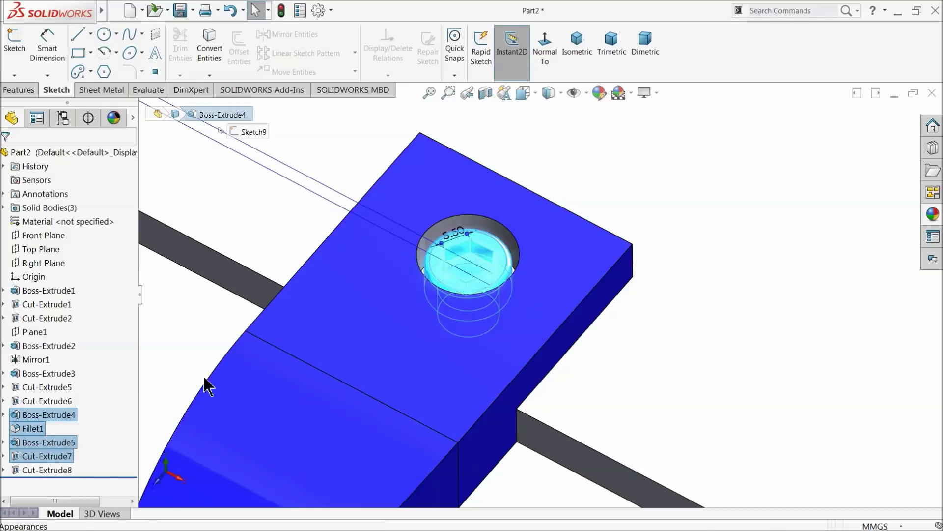
click(599, 93)
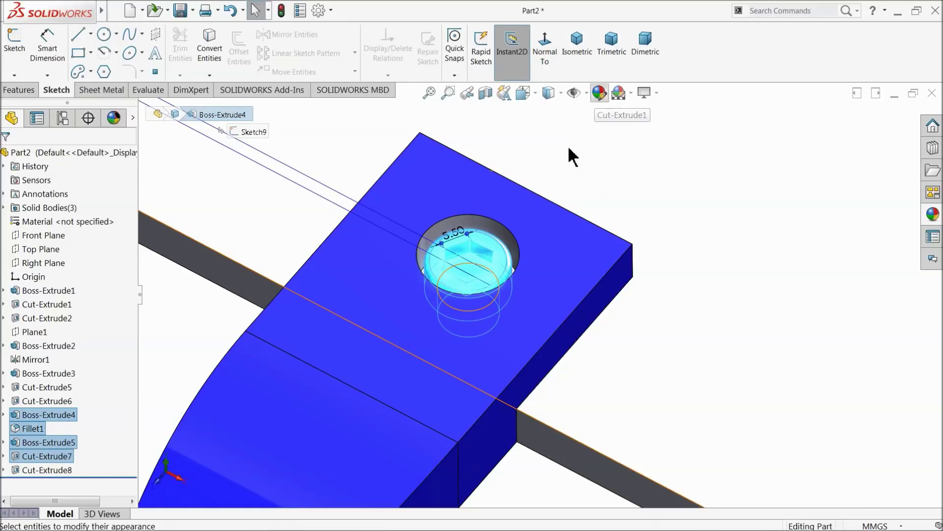
click(43, 438)
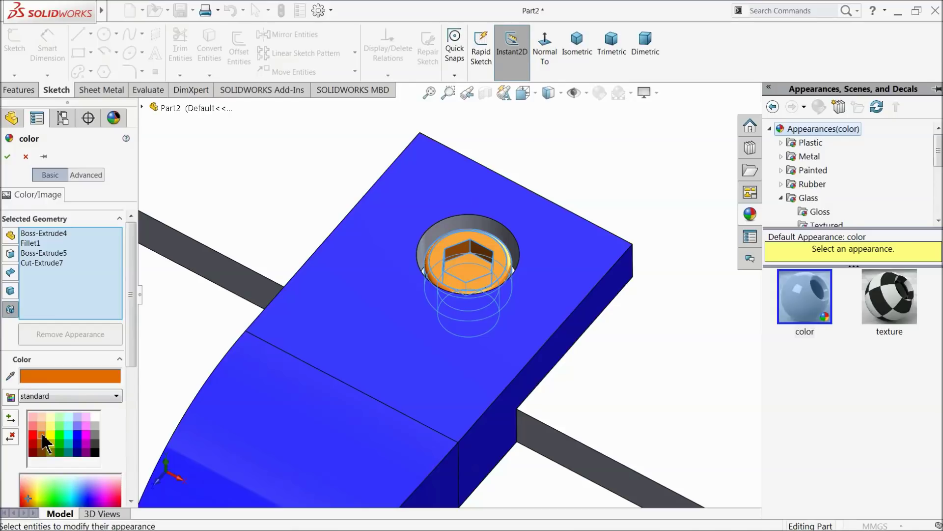
click(9, 157)
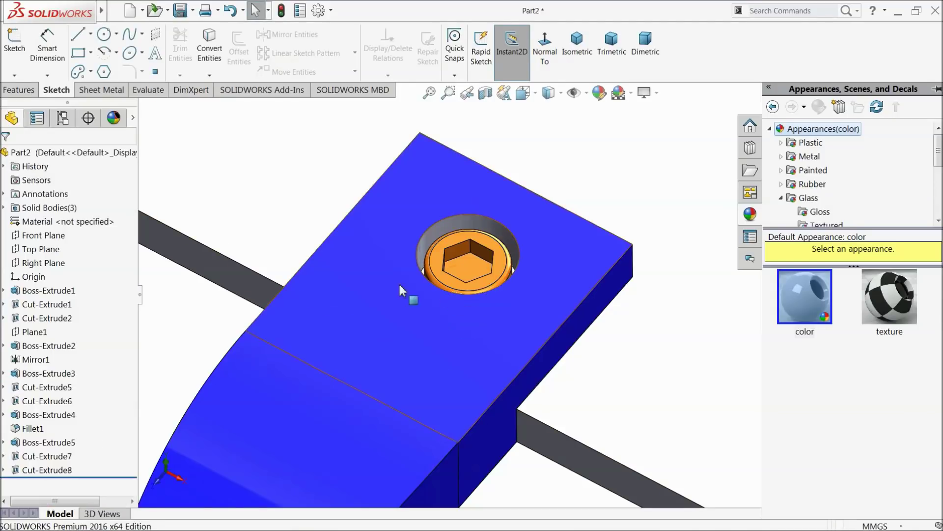
- Examine the coloured tooth and bolt on the front lip, and the bucket as a whole
scroll(537, 294, up, 3)
middle_drag(537, 294, 515, 297)
scroll(435, 321, up, 10)
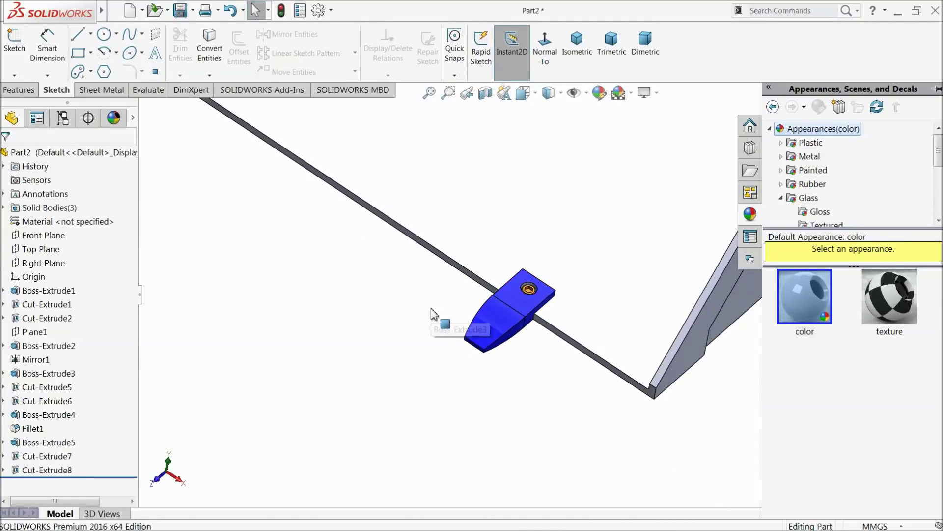
scroll(453, 244, down, 5)
middle_drag(506, 280, 482, 266)
scroll(572, 263, up, 3)
scroll(546, 297, down, 2)
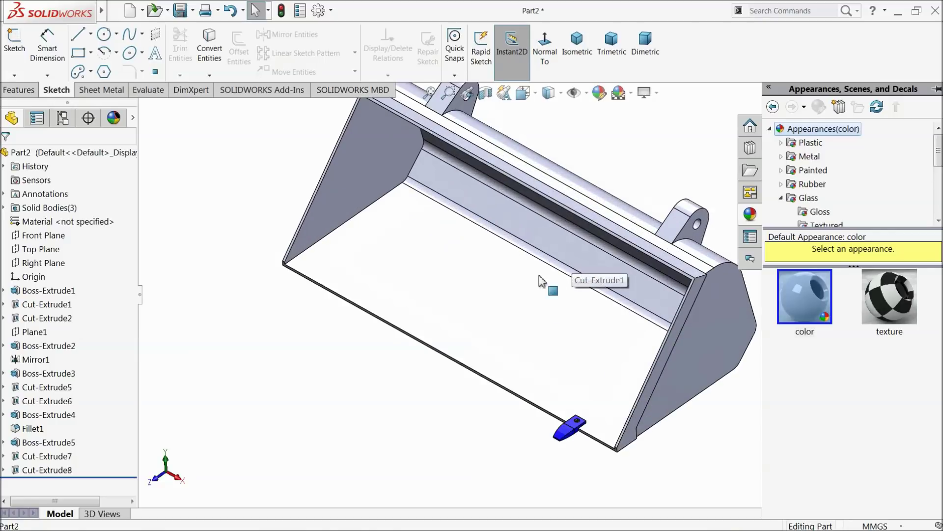
middle_drag(545, 297, 541, 268)
scroll(560, 295, up, 2)
scroll(567, 294, down, 3)
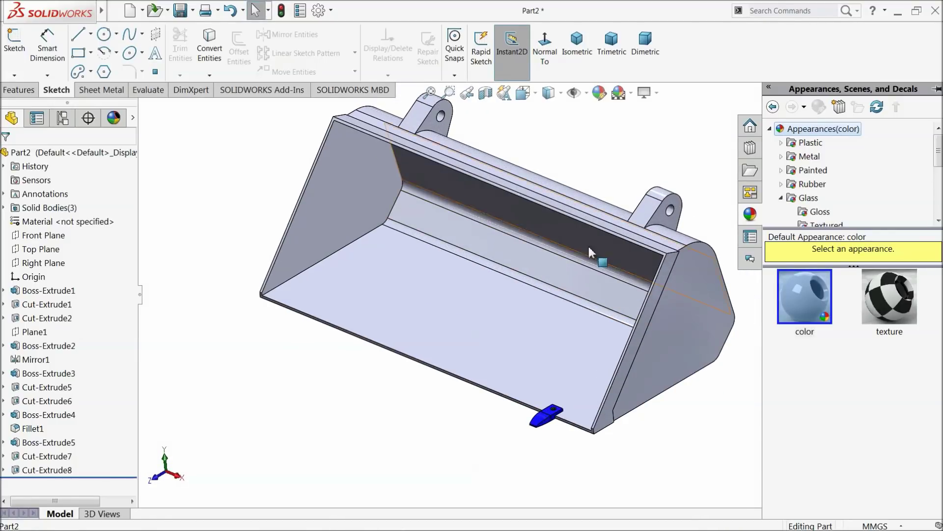
- Start a linear pattern along the bucket's front lip edge with a spacing of 50 mm
click(21, 94)
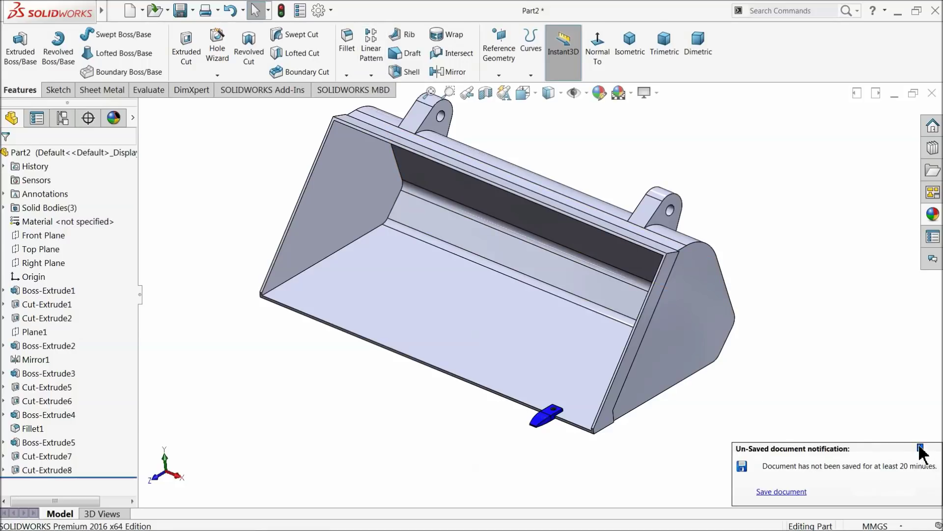
click(920, 447)
click(371, 49)
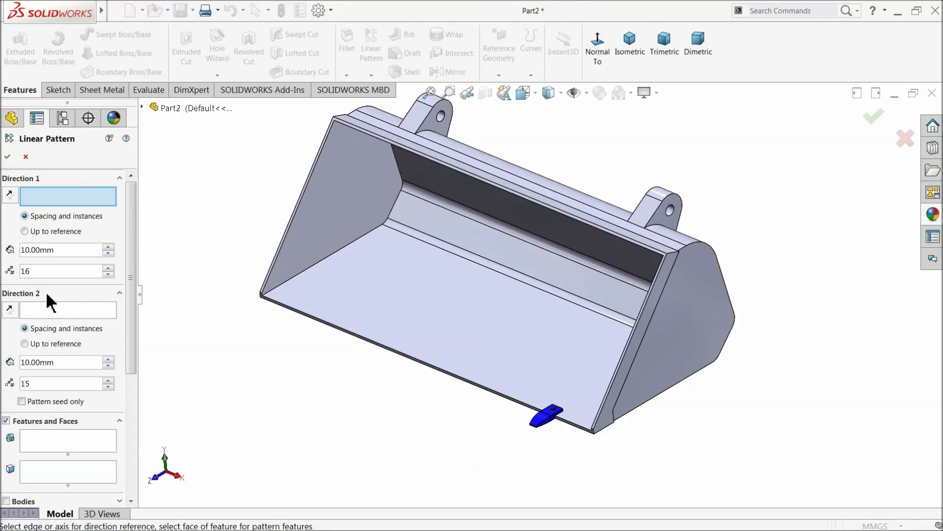
scroll(480, 379, down, 5)
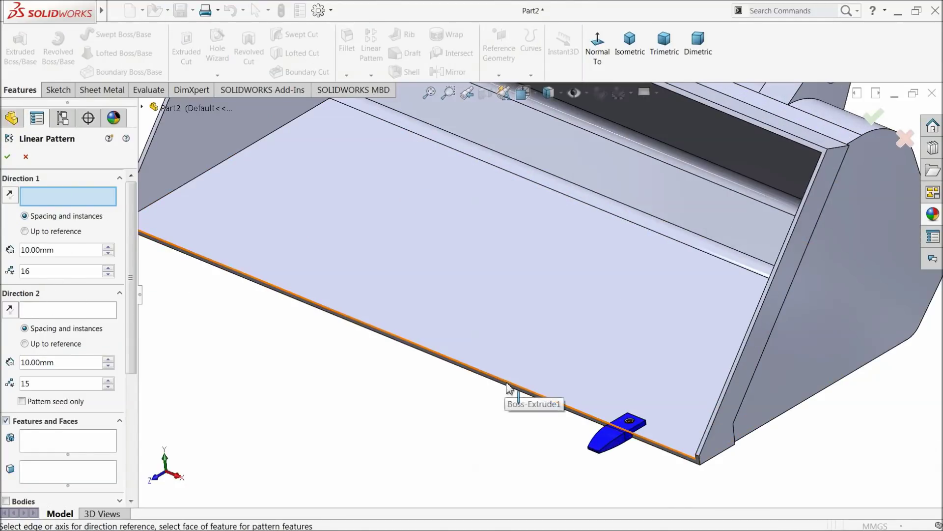
click(507, 385)
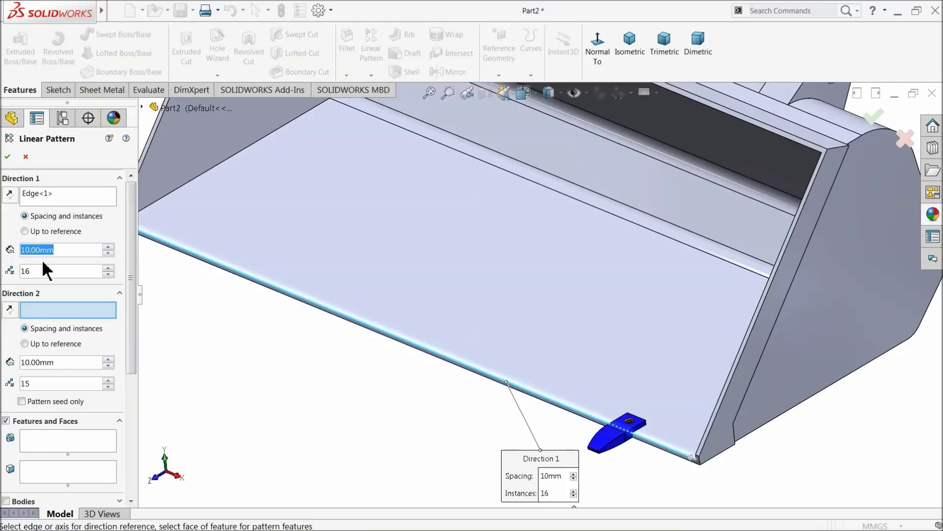
text(50)
key(Return)
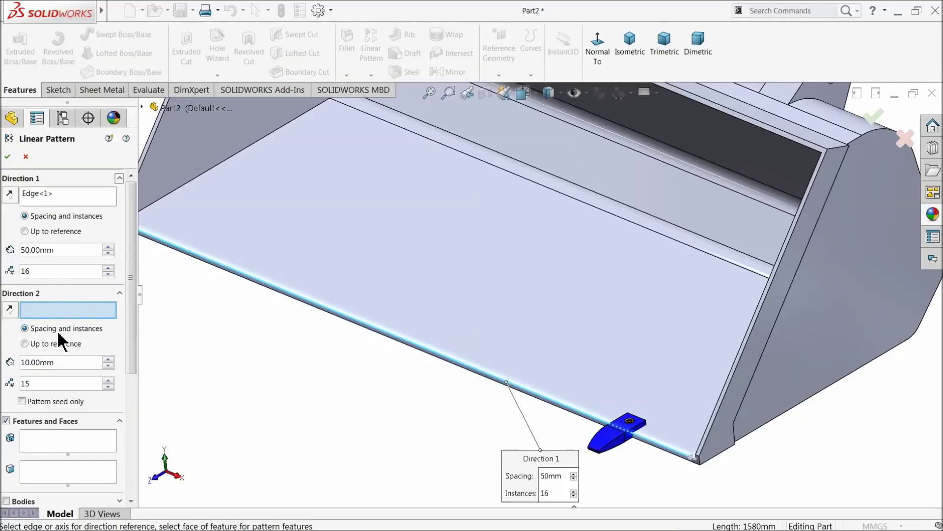
- Choose the tooth's Boss-Extrude3 and the bolt's Boss-Extrude4 as the features to pattern
click(61, 448)
scroll(614, 428, down, 3)
click(486, 375)
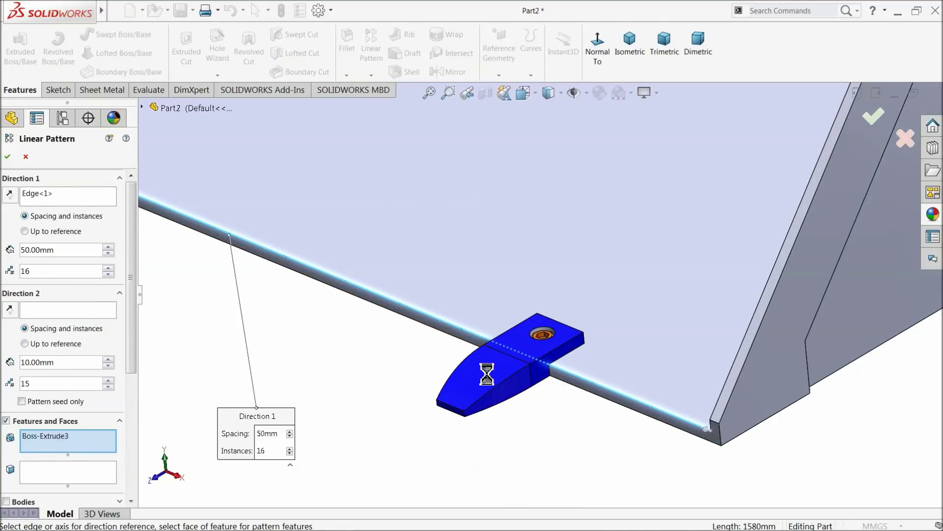
scroll(547, 342, down, 6)
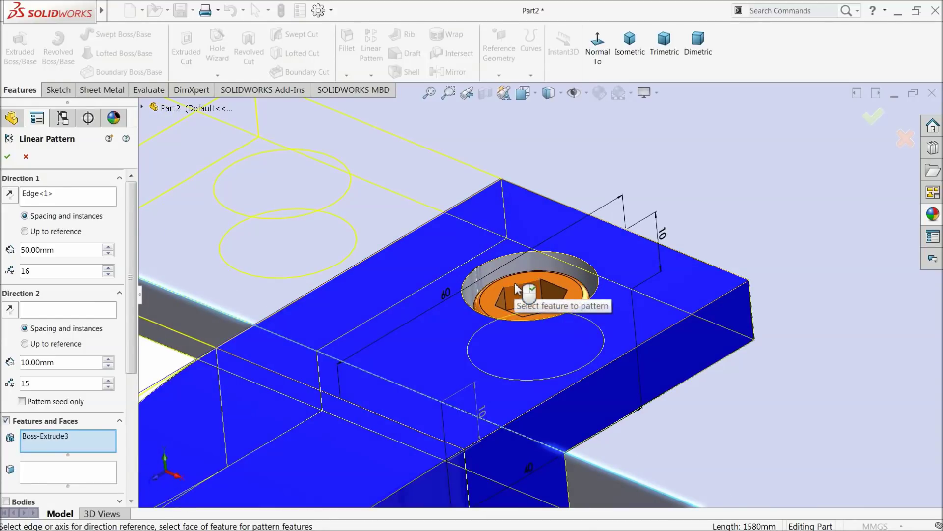
click(517, 289)
scroll(496, 328, up, 8)
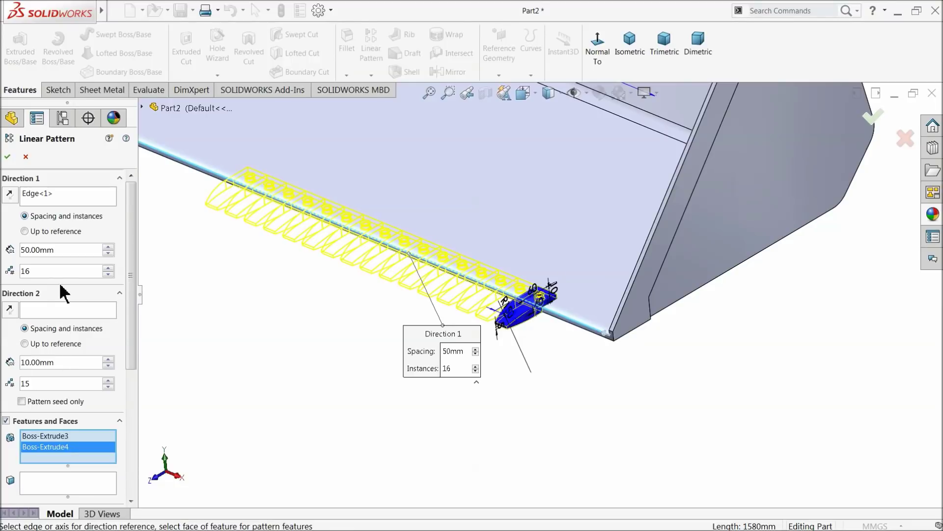
- Set the pattern spacing to 150 mm and the number of instances to 6
text(150)
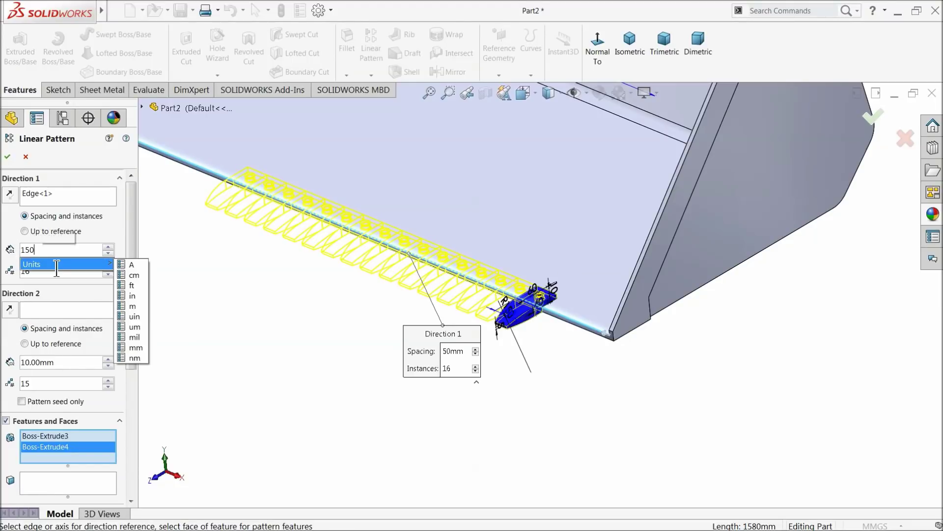
key(Return)
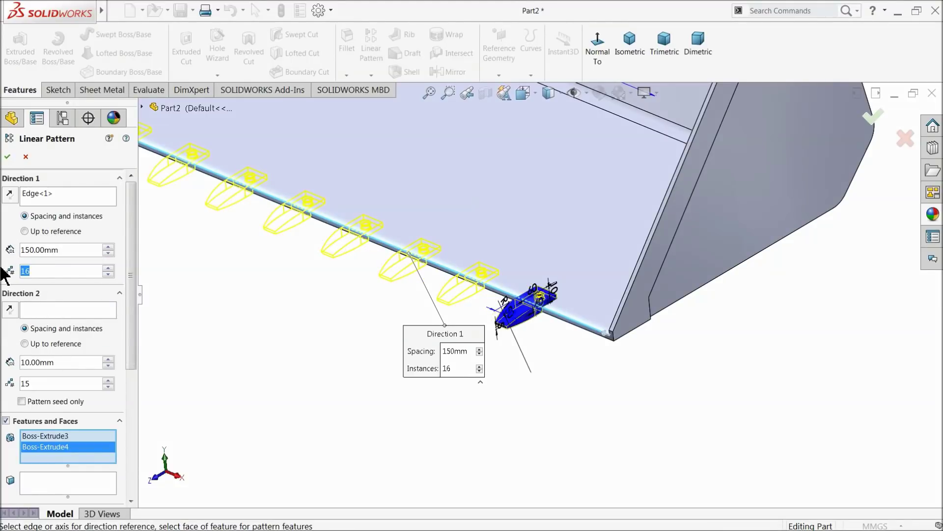
text(6)
key(Return)
scroll(273, 330, up, 5)
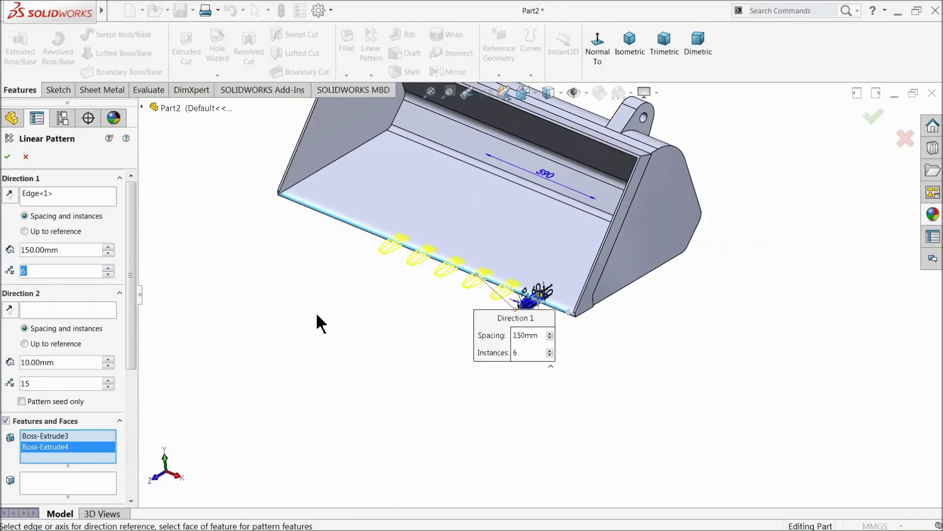
middle_drag(320, 322, 325, 336)
scroll(383, 324, down, 3)
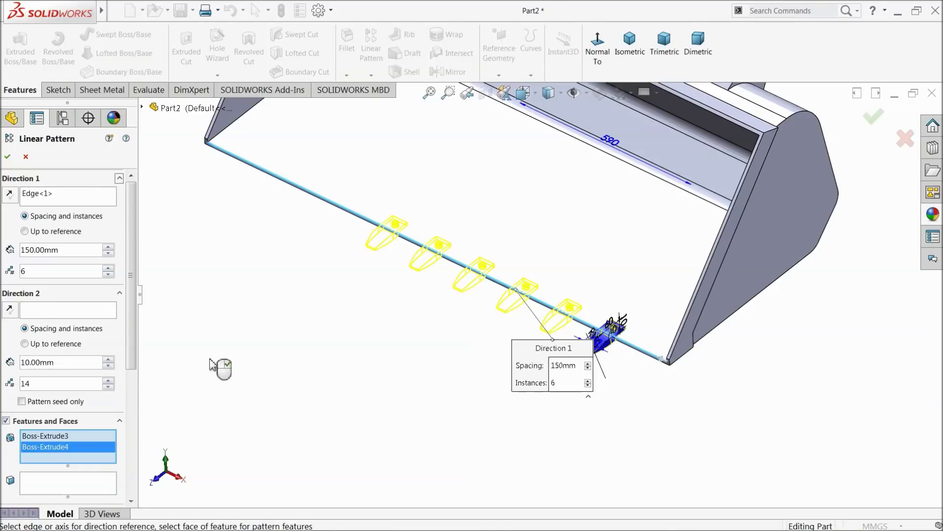
- Raise the pattern's number of instances to 9 and create the row of teeth along the lip
click(119, 293)
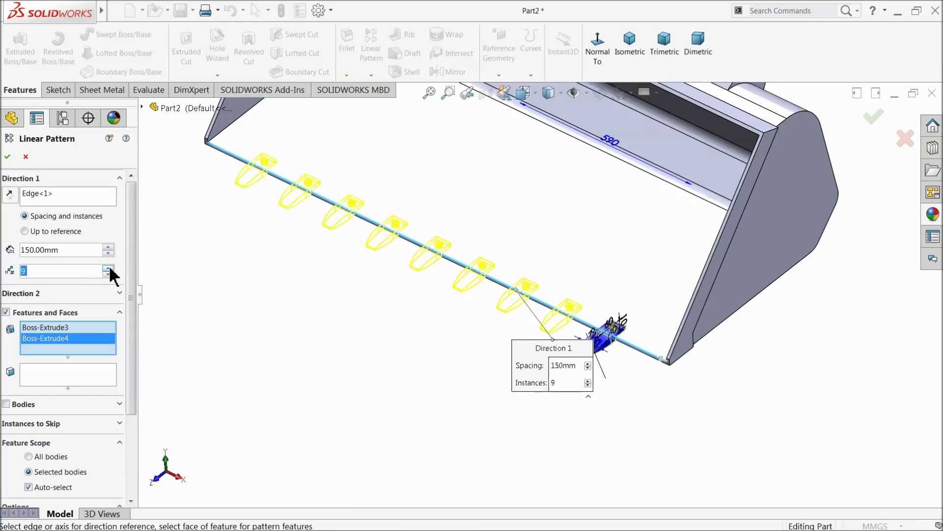
scroll(380, 273, up, 2)
scroll(445, 224, down, 2)
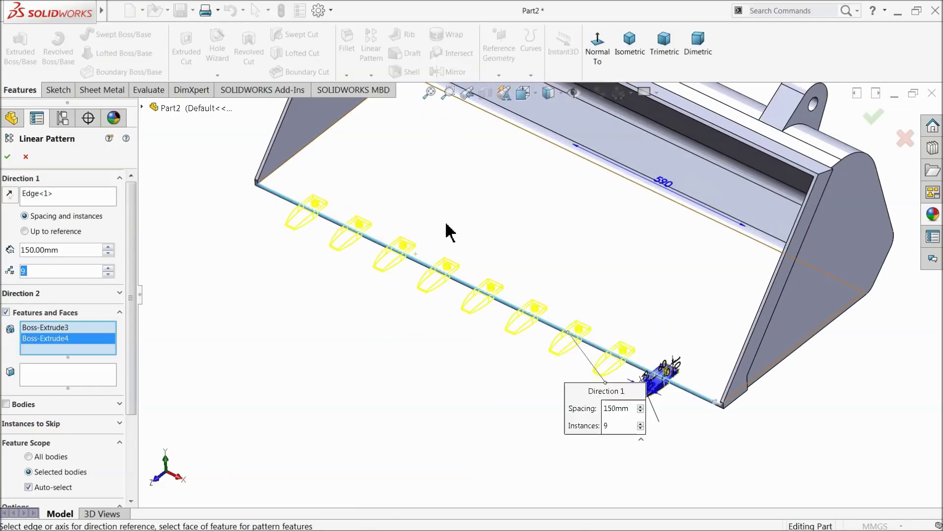
click(8, 157)
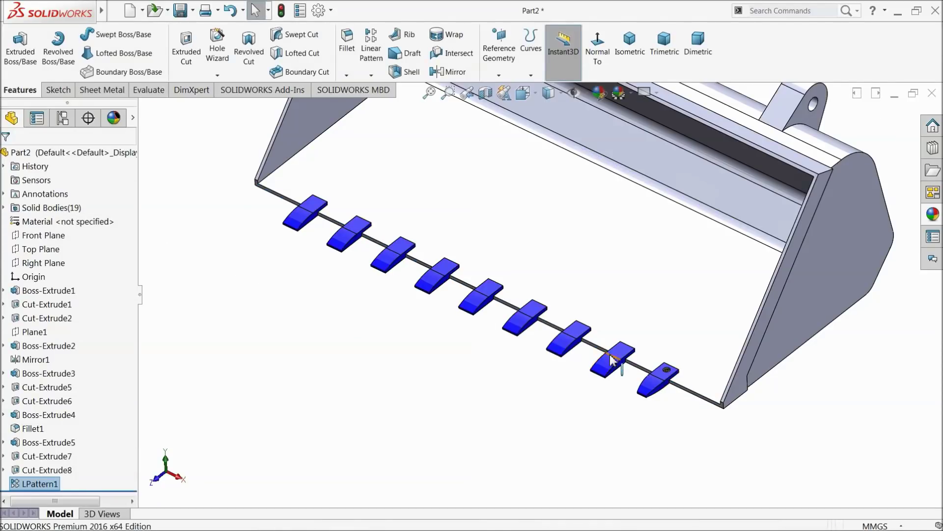
- Open the linear pattern of front-lip teeth for editing
scroll(611, 360, down, 3)
scroll(729, 382, down, 3)
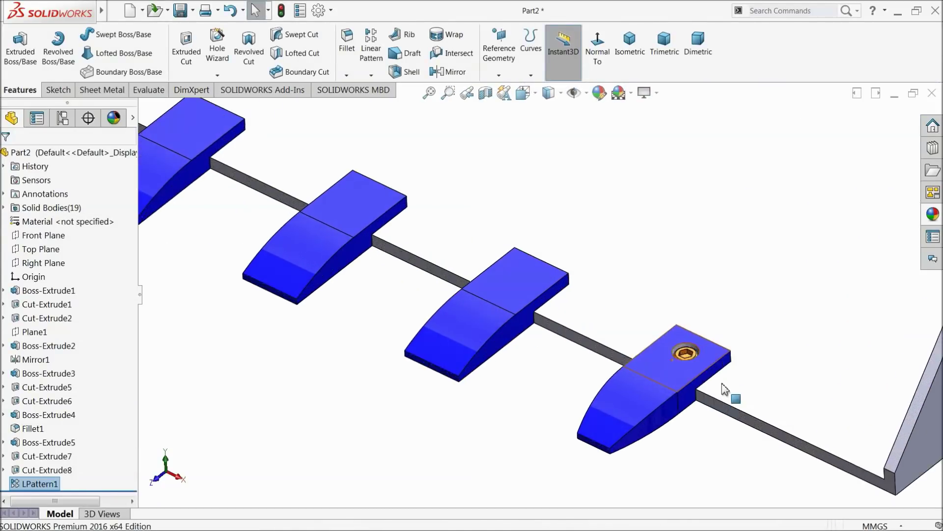
click(14, 485)
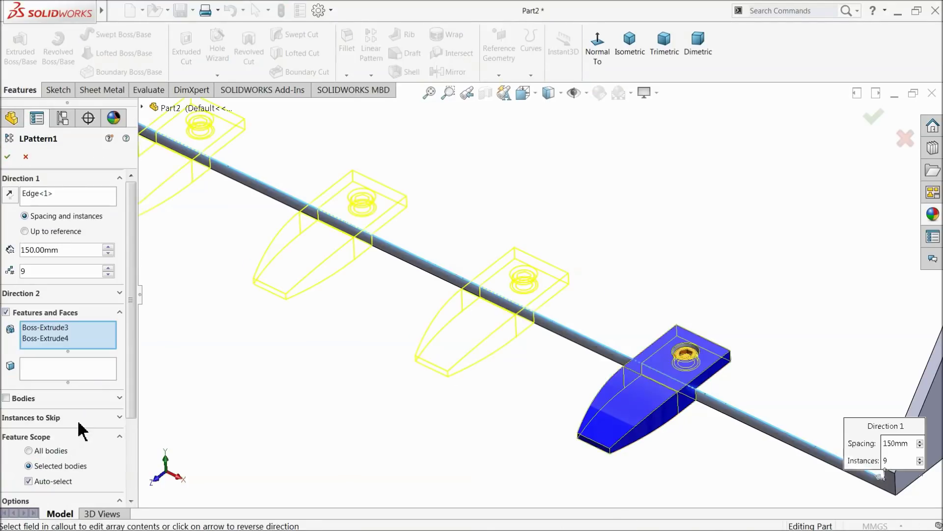
- Try to add Cut-Extrude5, Cut-Extrude6, Fillet1, Cut-Extrude7, Cut-Extrude8 and Boss-Extrude5 to the patterned features
scroll(227, 265, up, 3)
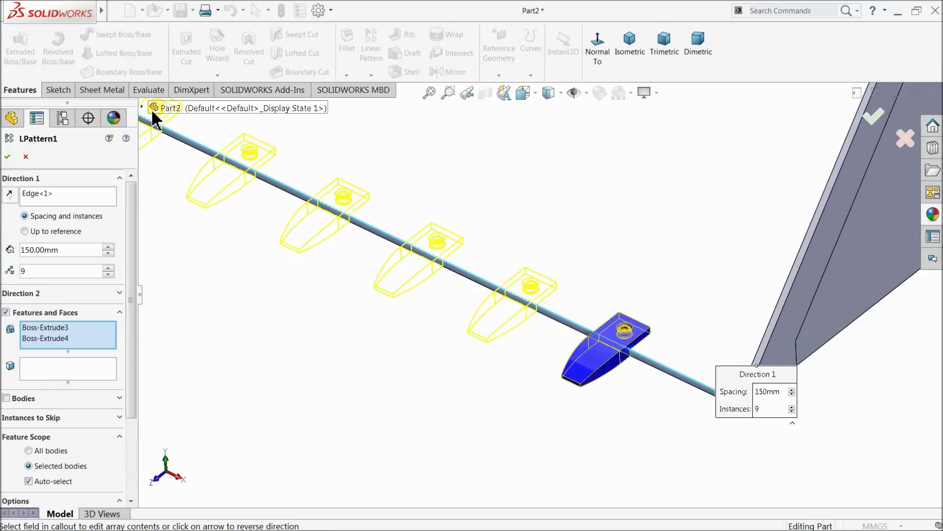
click(148, 108)
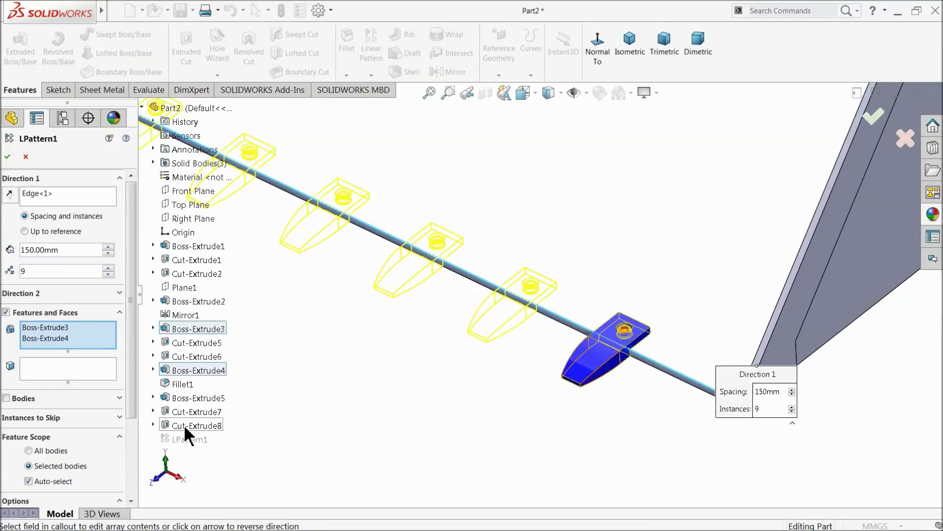
click(58, 338)
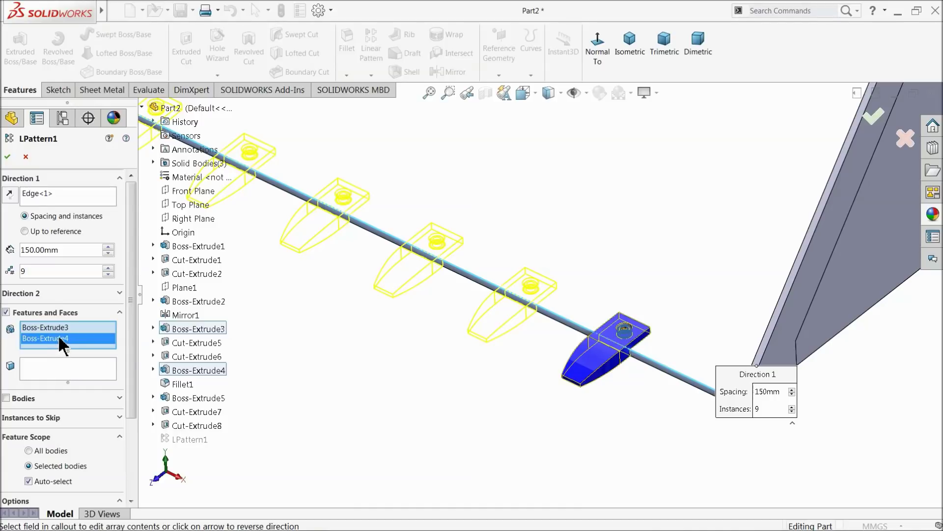
click(56, 327)
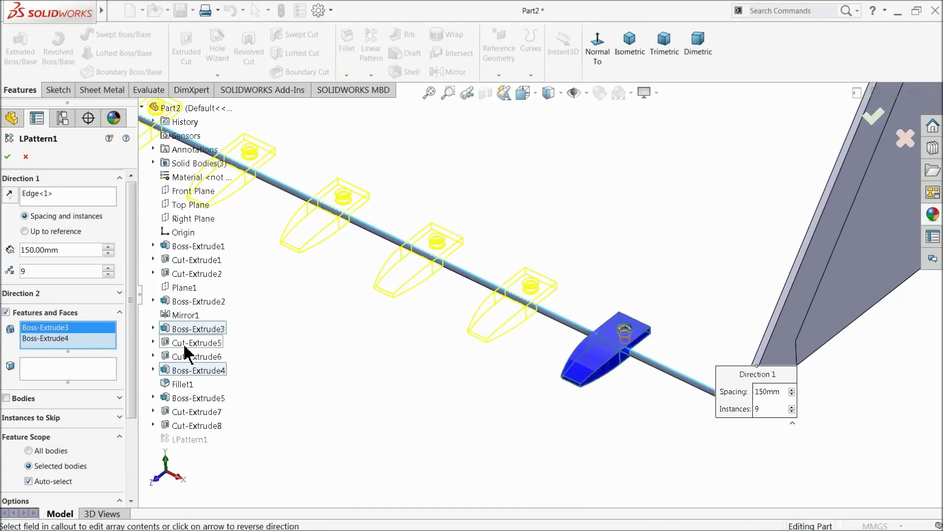
click(186, 344)
click(184, 358)
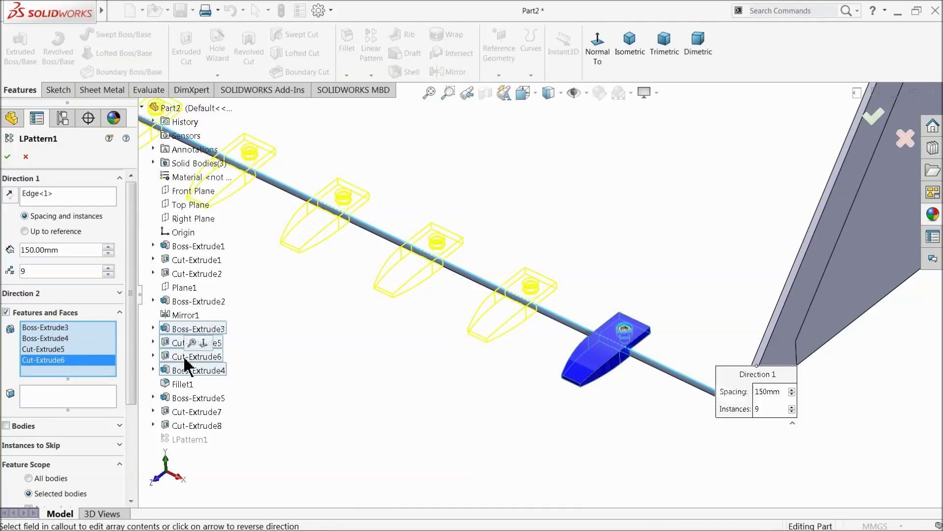
click(184, 385)
click(179, 411)
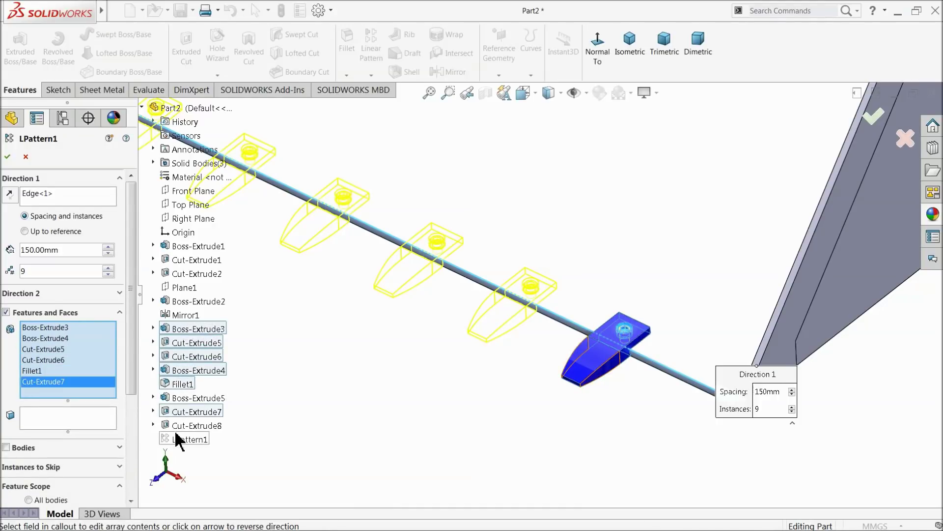
click(181, 425)
click(177, 399)
click(7, 156)
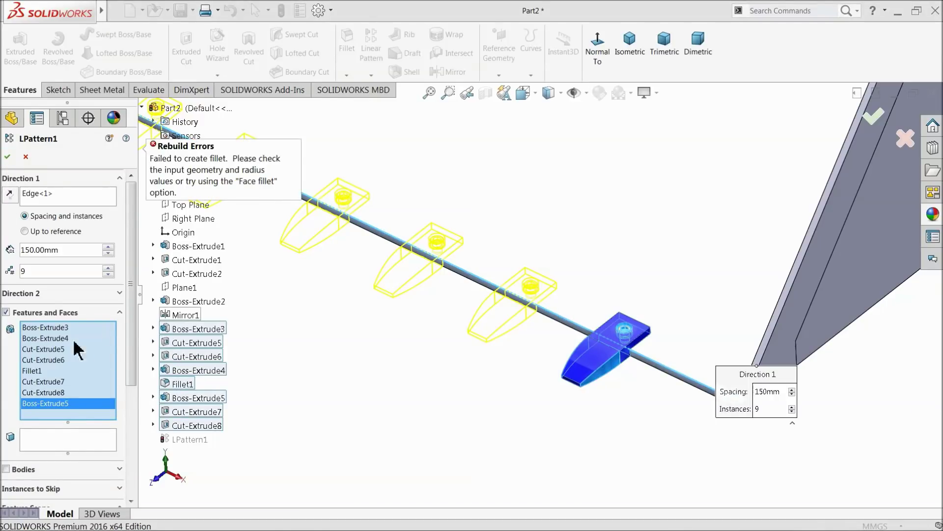
- Clear the pattern's feature selection and pattern the tooth and bolt as bodies instead, keeping 150 mm spacing and 9 instances
right_click(65, 365)
click(101, 368)
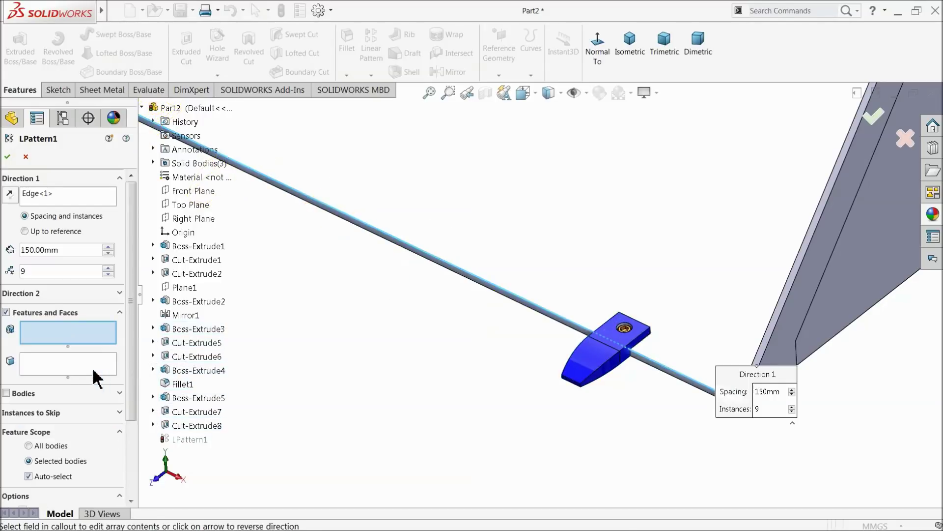
click(6, 393)
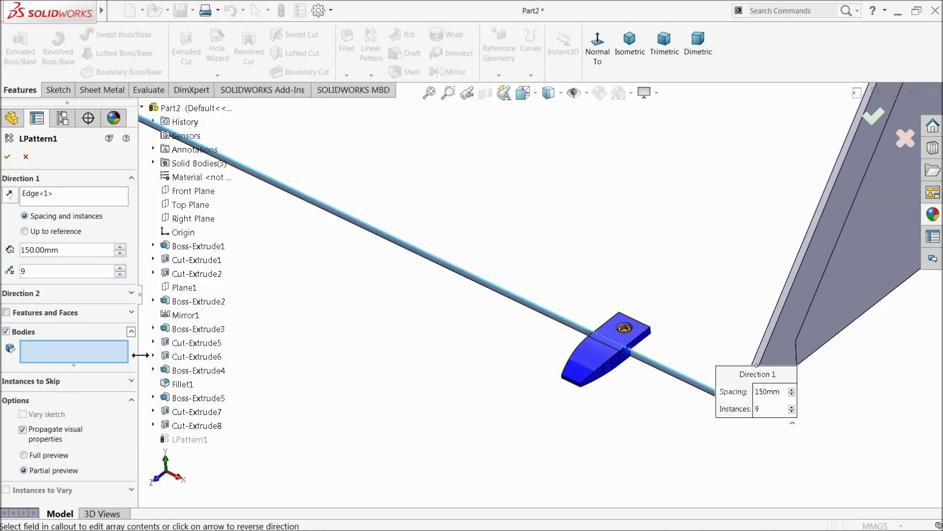
click(623, 335)
scroll(619, 331, down, 3)
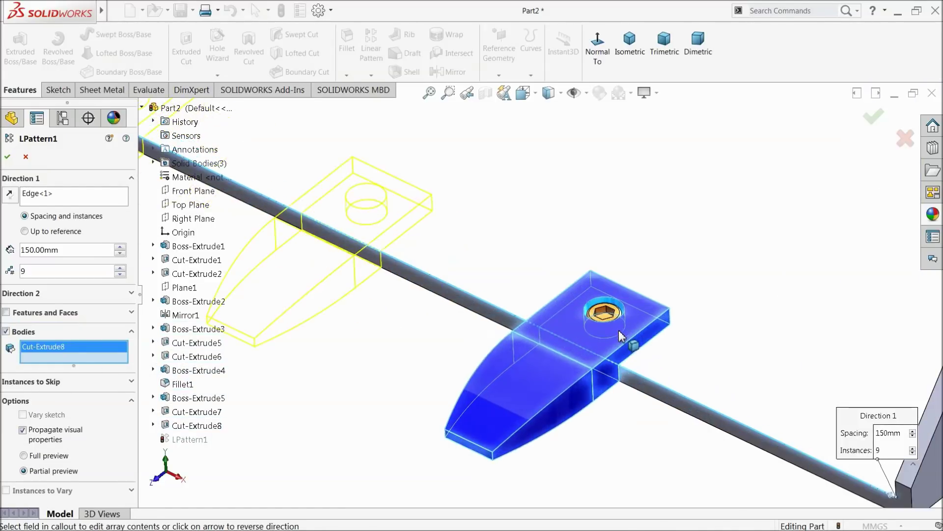
scroll(619, 331, down, 3)
click(540, 282)
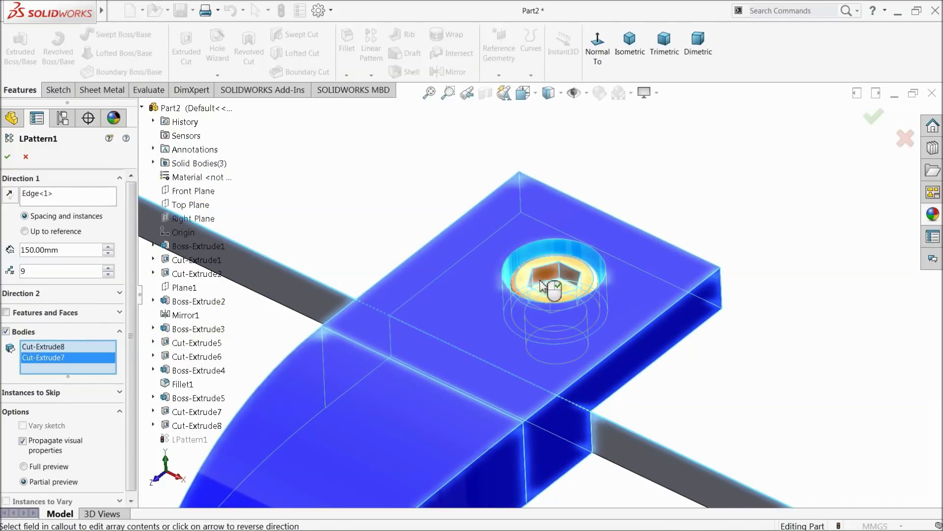
scroll(540, 284, up, 10)
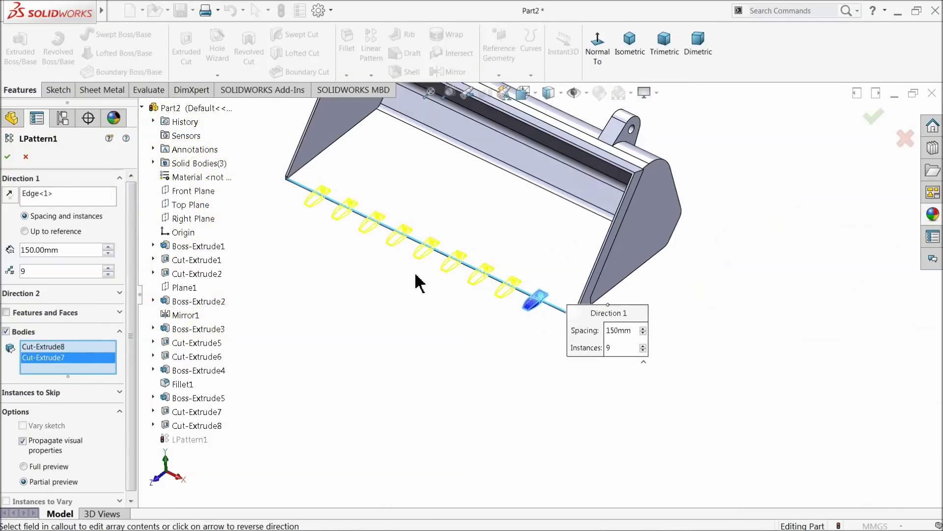
scroll(413, 275, down, 3)
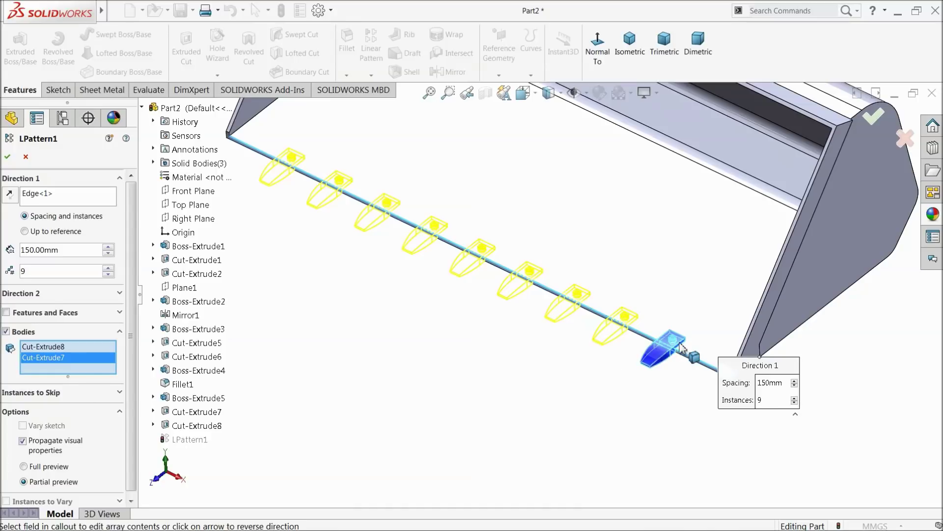
scroll(681, 344, down, 1)
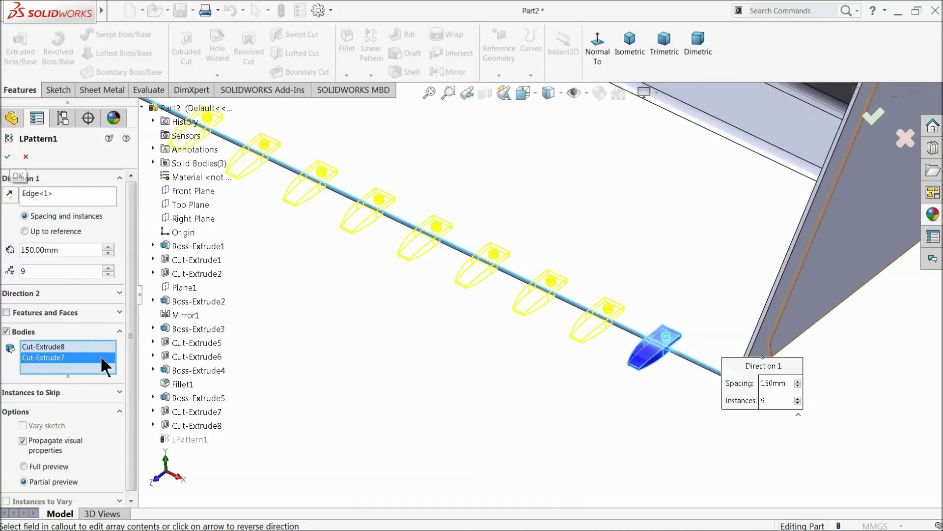
click(8, 157)
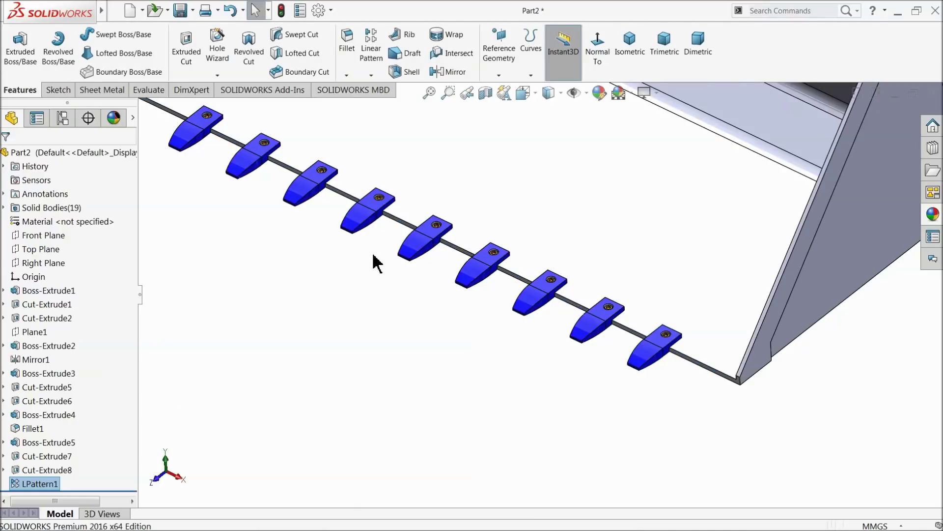
- Examine the patterned teeth and bolts along the front lip and the bucket as a whole
scroll(374, 263, up, 3)
scroll(371, 215, down, 5)
mouse_move(372, 208)
middle_down()
mouse_move(363, 228)
mouse_move(374, 208)
middle_up()
click(326, 232)
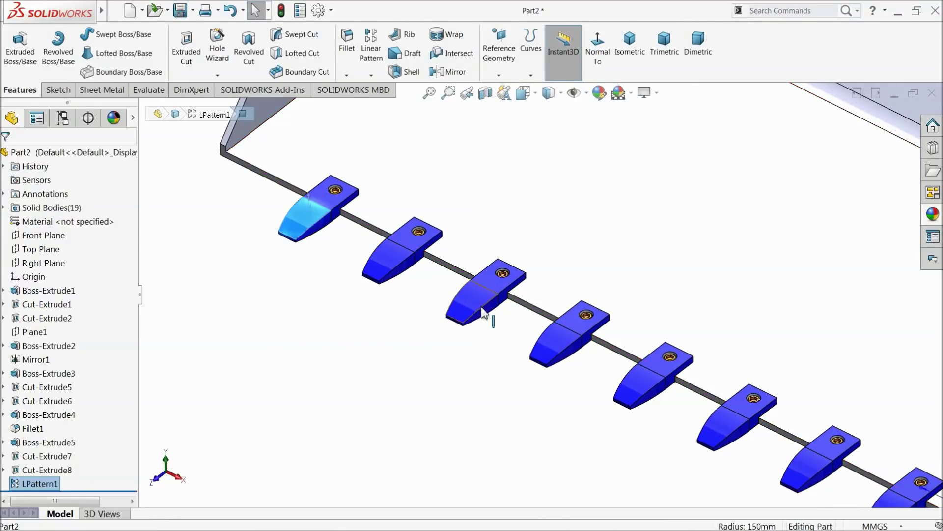
scroll(428, 299, up, 2)
scroll(495, 321, up, 3)
scroll(585, 329, down, 3)
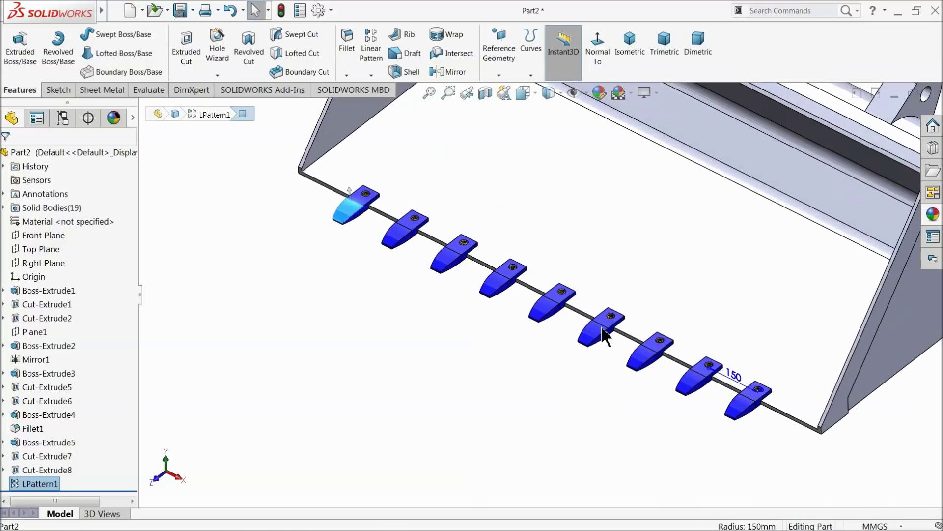
scroll(597, 349, down, 1)
click(588, 391)
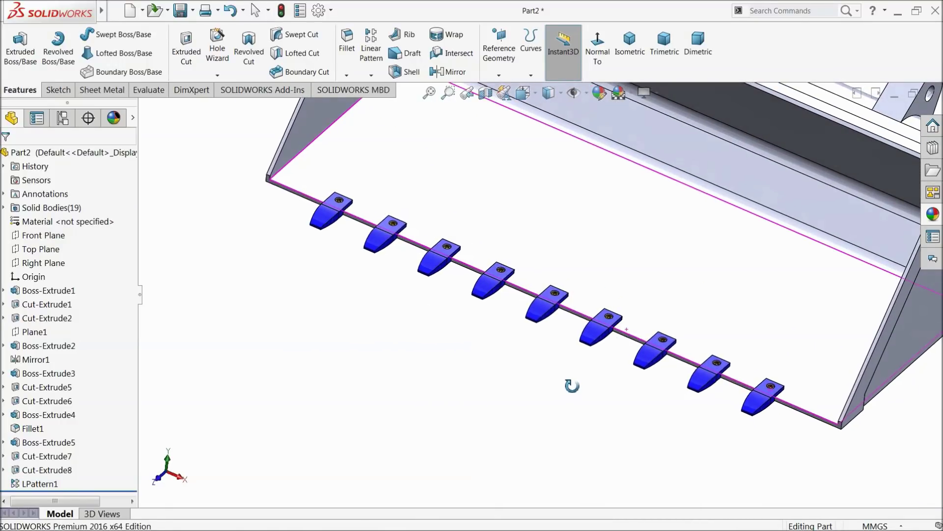
scroll(521, 359, up, 3)
scroll(527, 345, up, 2)
mouse_move(527, 346)
middle_down()
mouse_move(520, 338)
mouse_move(530, 348)
middle_up()
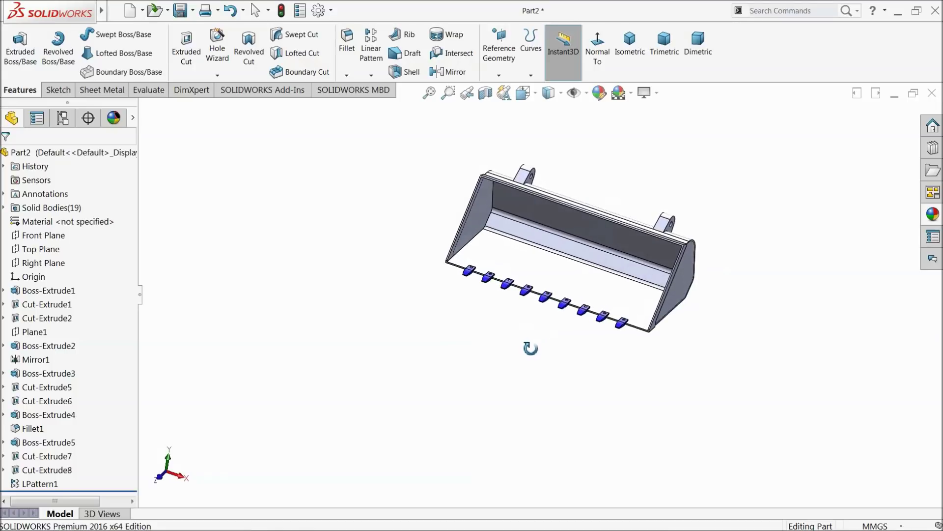
scroll(596, 233, down, 3)
scroll(678, 307, down, 1)
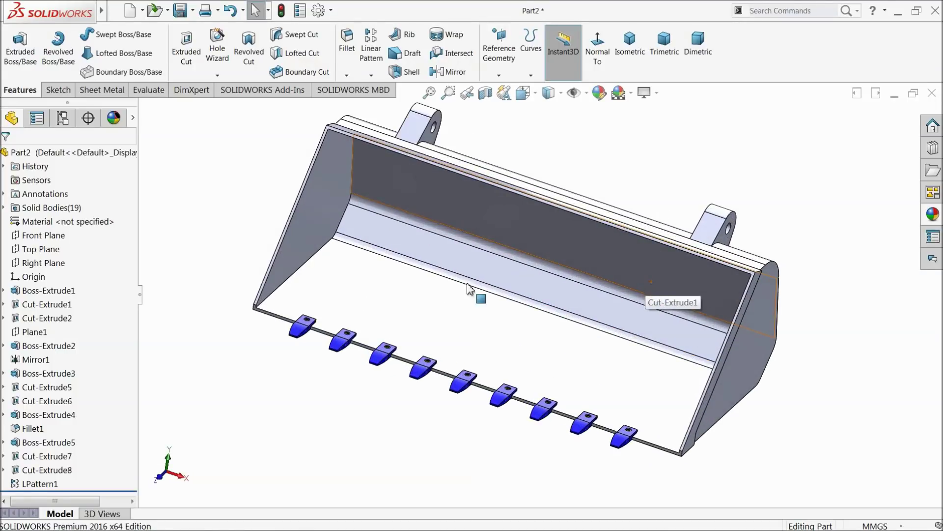
- Apply a dark grey color from the standard swatches to the whole bucket part
click(83, 149)
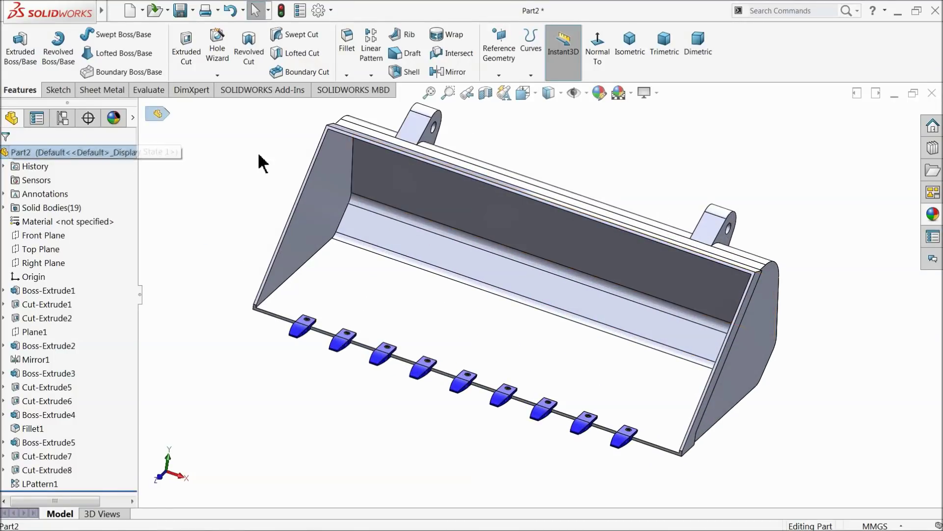
click(599, 92)
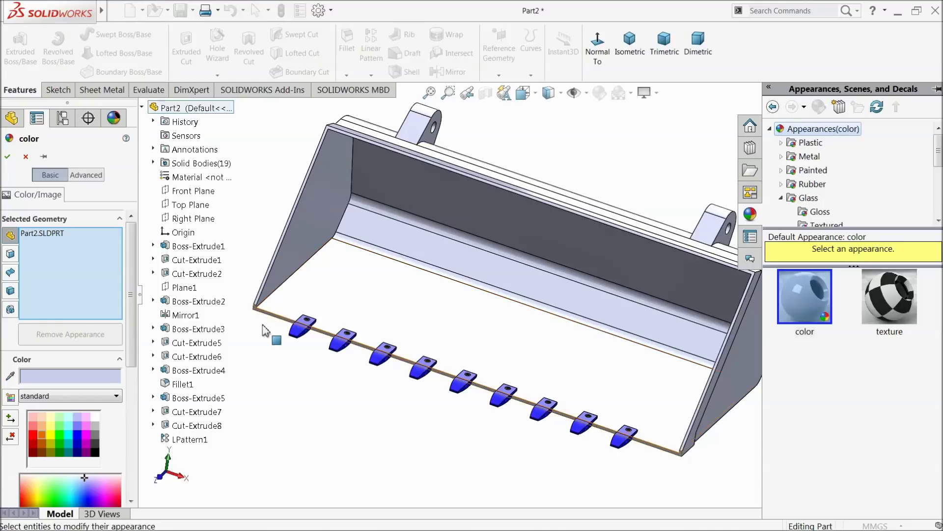
click(95, 436)
click(95, 448)
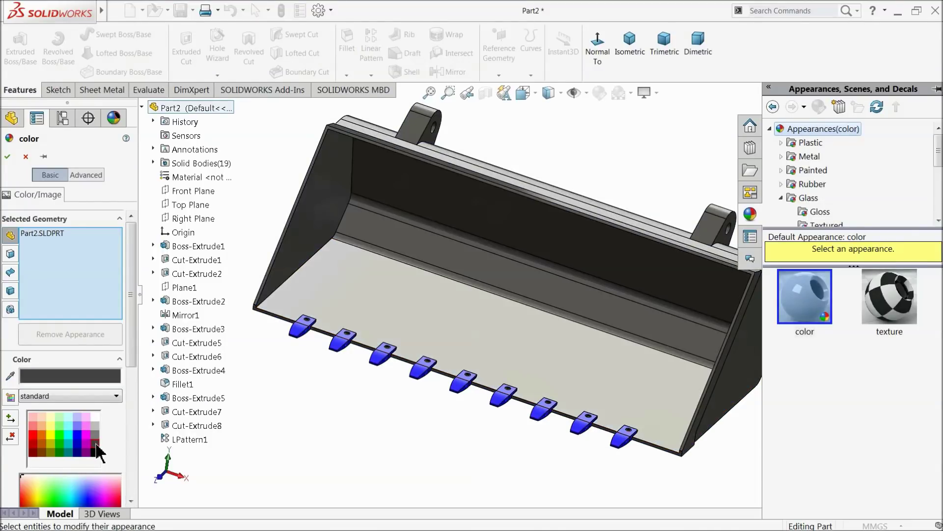
middle_drag(267, 390, 268, 370)
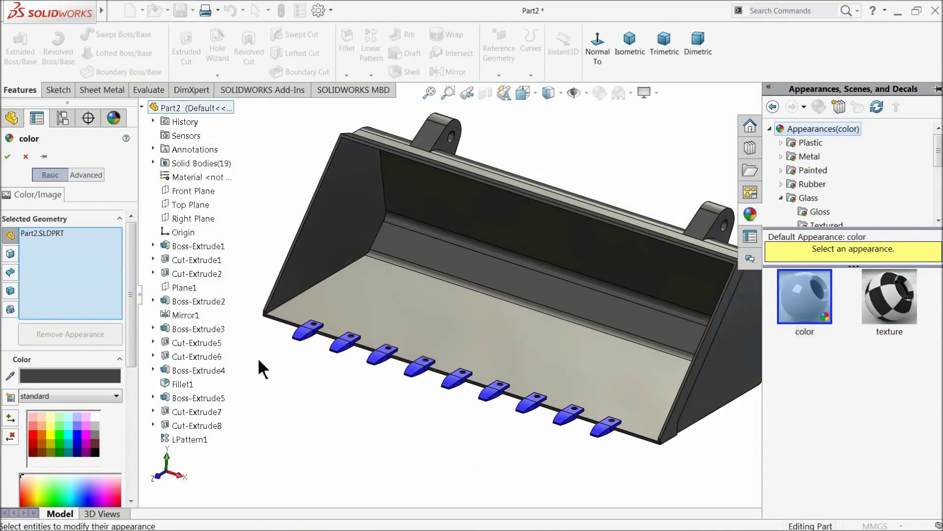
click(8, 156)
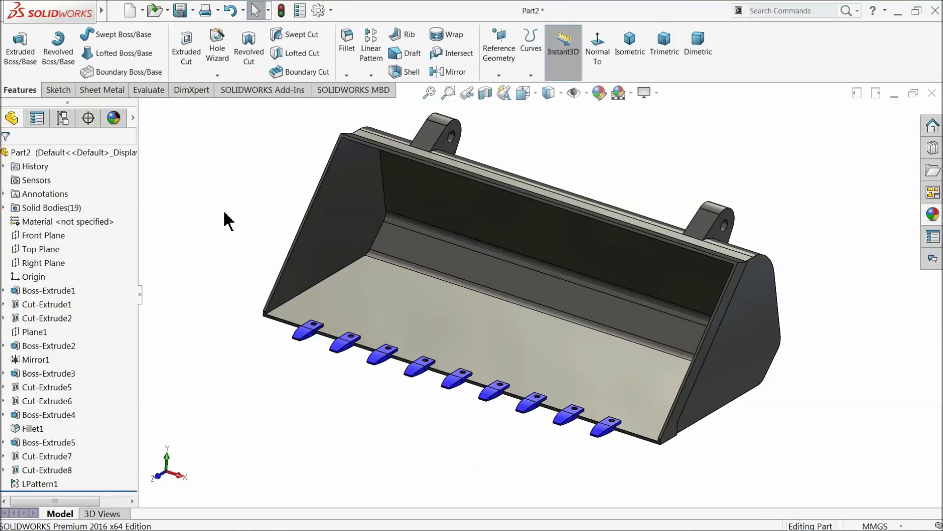
- Save the part as 3.Bucket in the BobCat folder
click(181, 10)
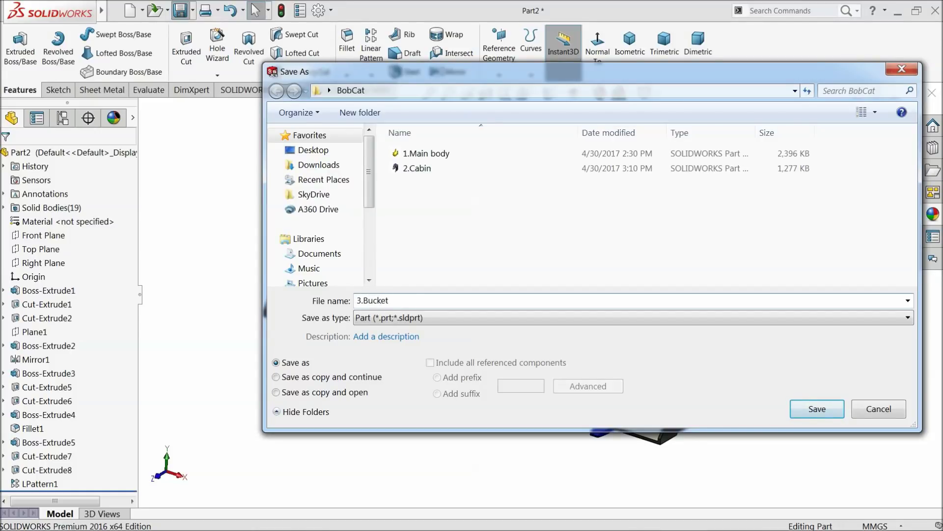
click(811, 409)
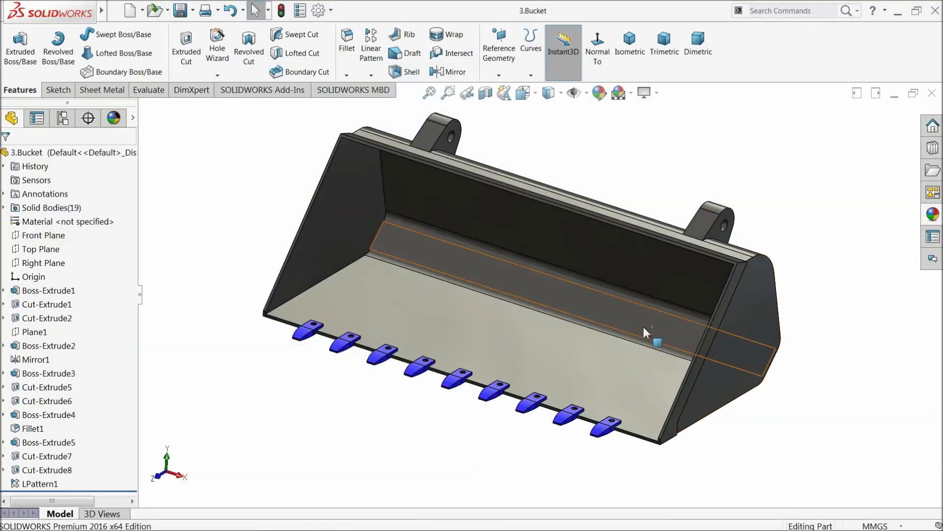
middle_drag(509, 270, 521, 293)
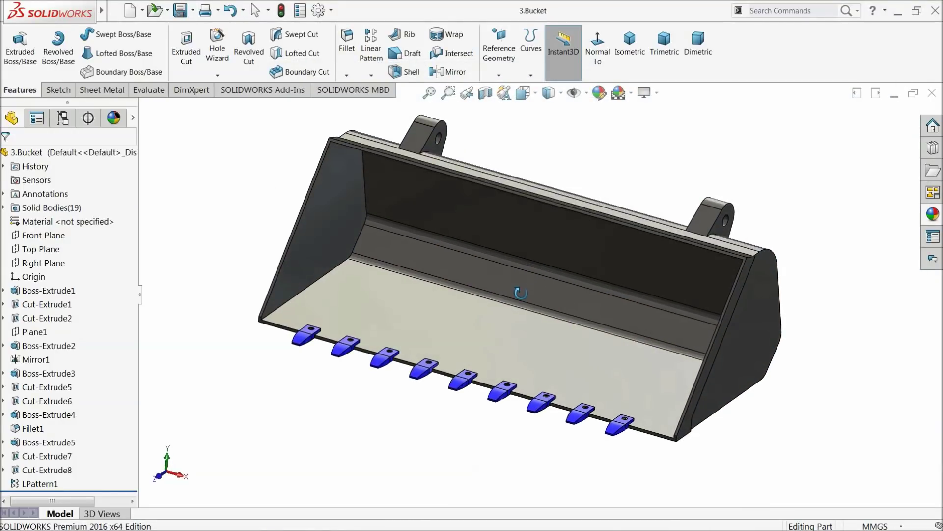
click(656, 93)
click(641, 152)
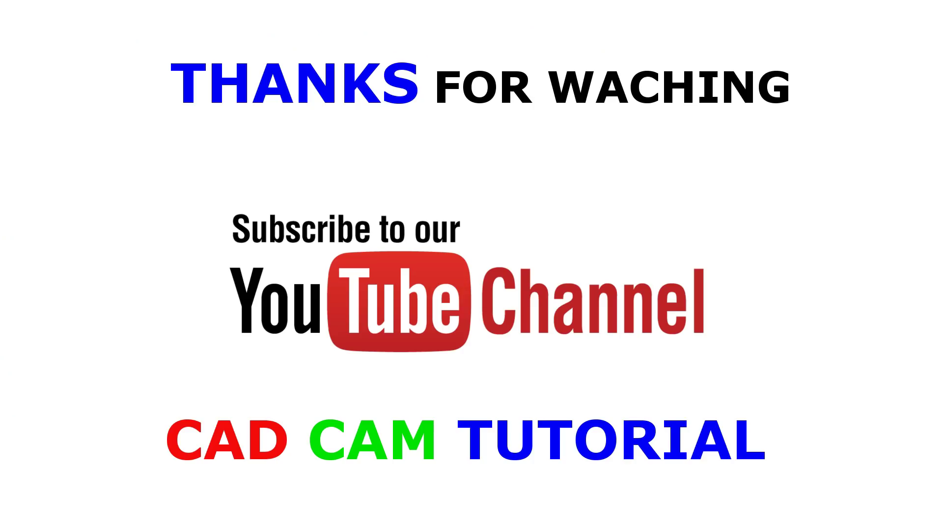